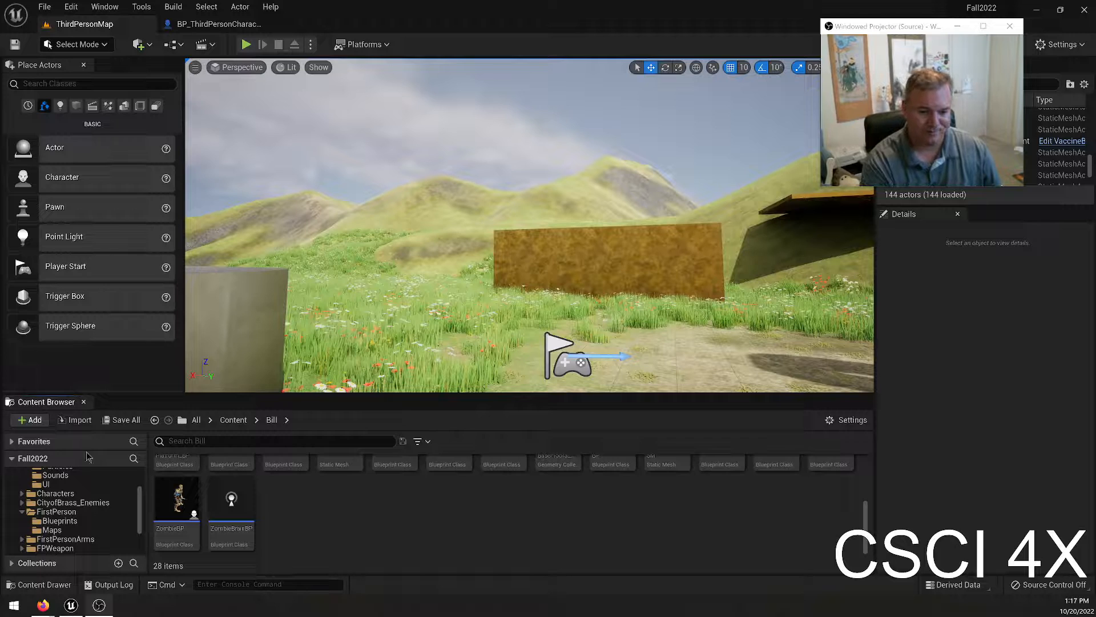
Open the Meshes folder inside the project's Windmills content.
{"action": "scroll", "coordinate": [91, 503], "scroll_direction": "up", "scroll_amount": 2}
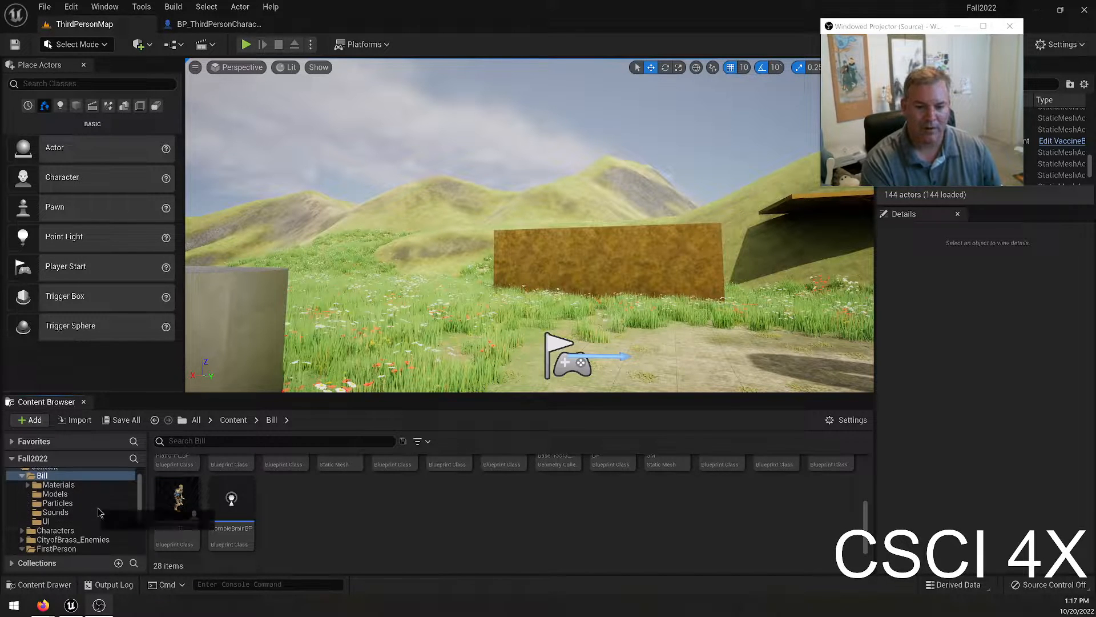
{"action": "scroll", "coordinate": [73, 542], "scroll_direction": "down", "scroll_amount": 2}
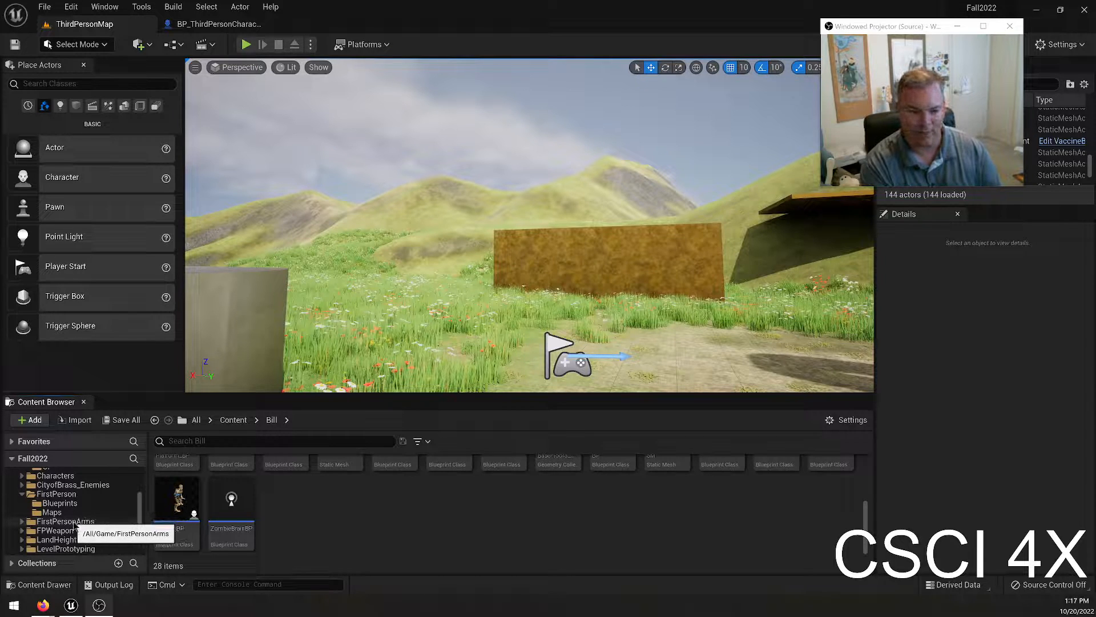
{"action": "scroll", "coordinate": [75, 525], "scroll_direction": "down", "scroll_amount": 2}
{"action": "left_click", "coordinate": [54, 549]}
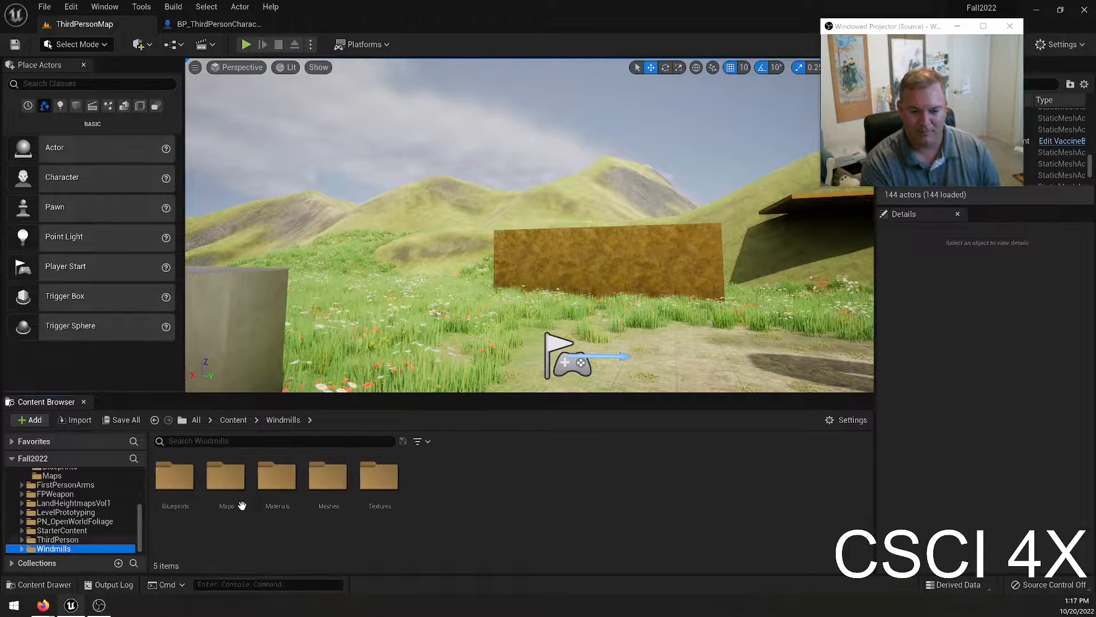
{"action": "double_click", "coordinate": [328, 479]}
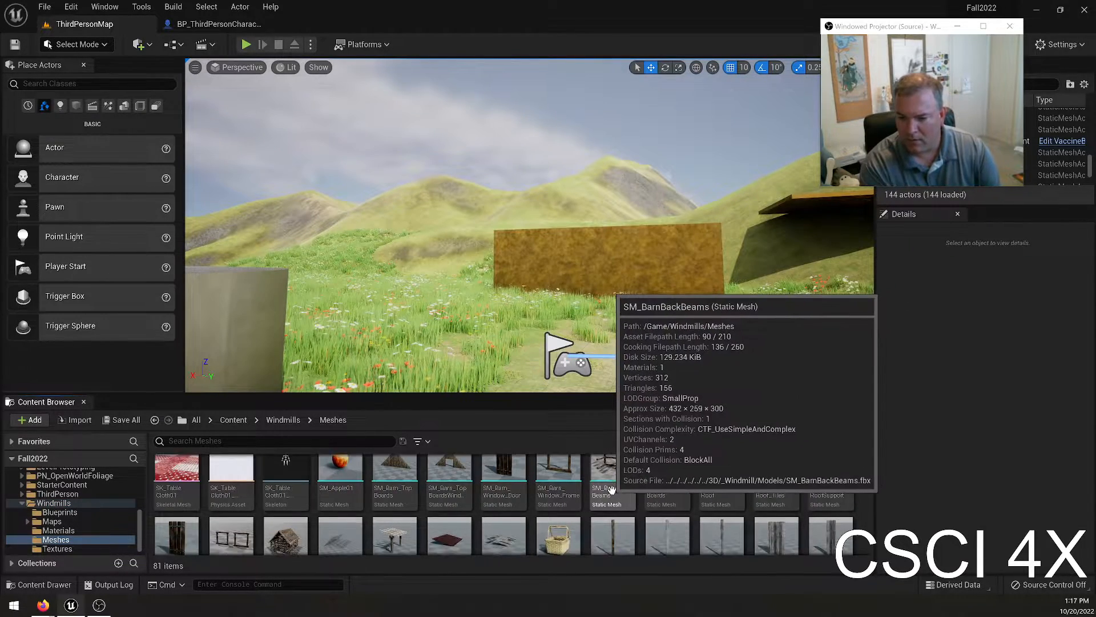
Place the SM_HayBale01 static mesh in the level on the dirt clearing in front of the brown wall.
{"action": "scroll", "coordinate": [611, 489], "scroll_direction": "down", "scroll_amount": 3}
{"action": "left_click_drag", "start_coordinate": [835, 514], "coordinate": [643, 342]}
{"action": "right_click_drag", "start_coordinate": [676, 236], "coordinate": [640, 303]}
Rotate the hay bale by -90 degrees so it stands on its end, and raise it out of the ground.
{"action": "key", "text": "e"}
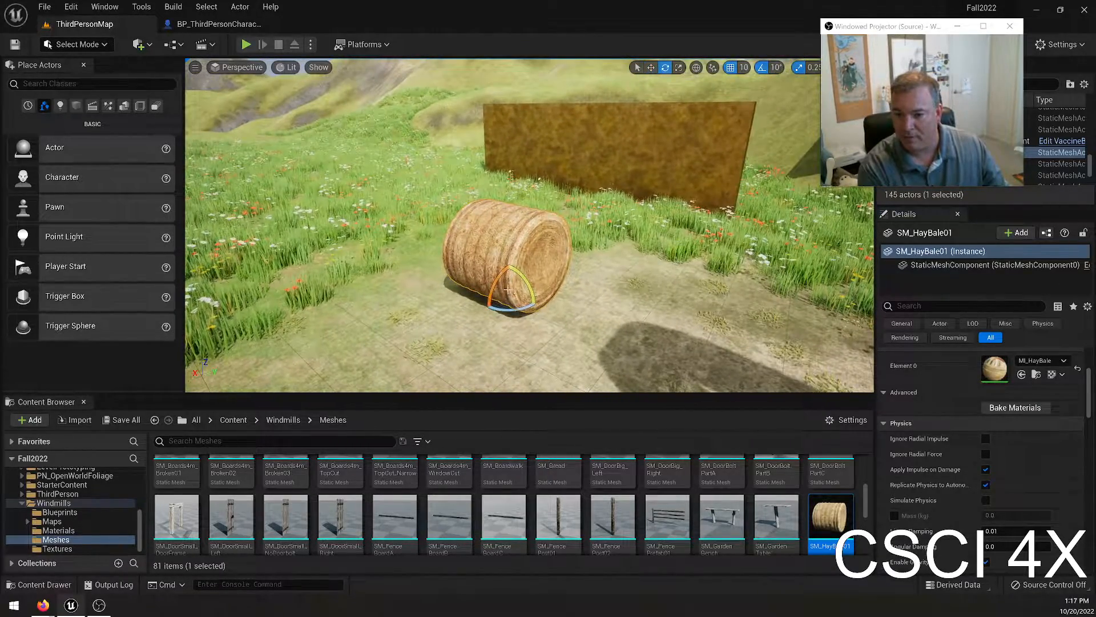
{"action": "left_click_drag", "start_coordinate": [526, 275], "coordinate": [510, 321]}
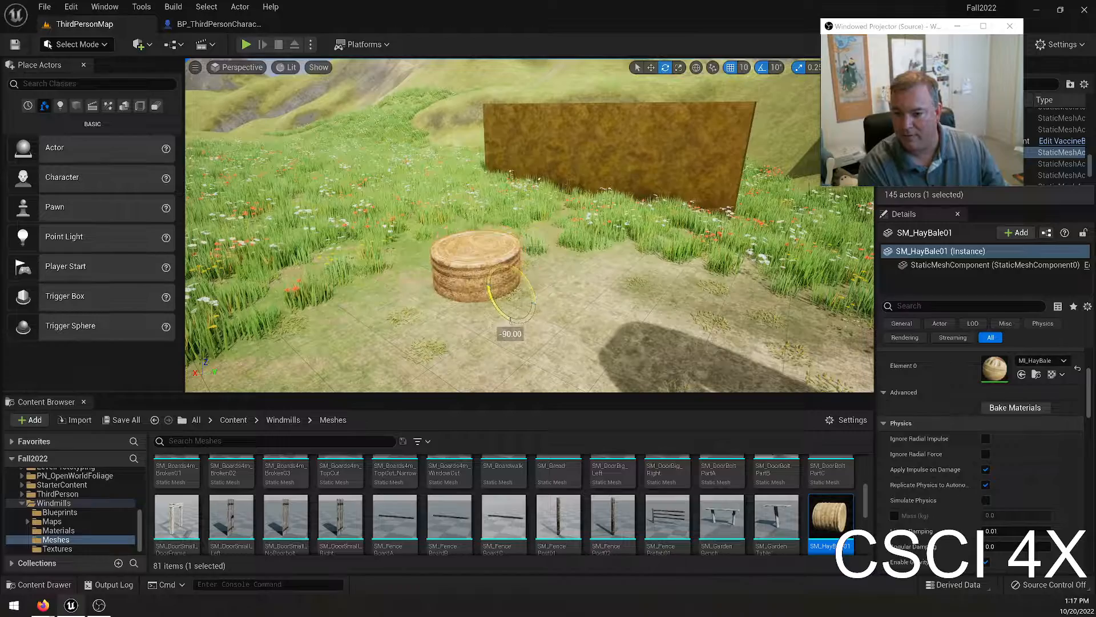
{"action": "left_click_drag", "start_coordinate": [510, 272], "coordinate": [509, 231]}
Play-test the level by walking up to the hay bale and shooting at it, and end the session.
{"action": "left_click", "coordinate": [246, 45]}
{"action": "key", "text": "w"}
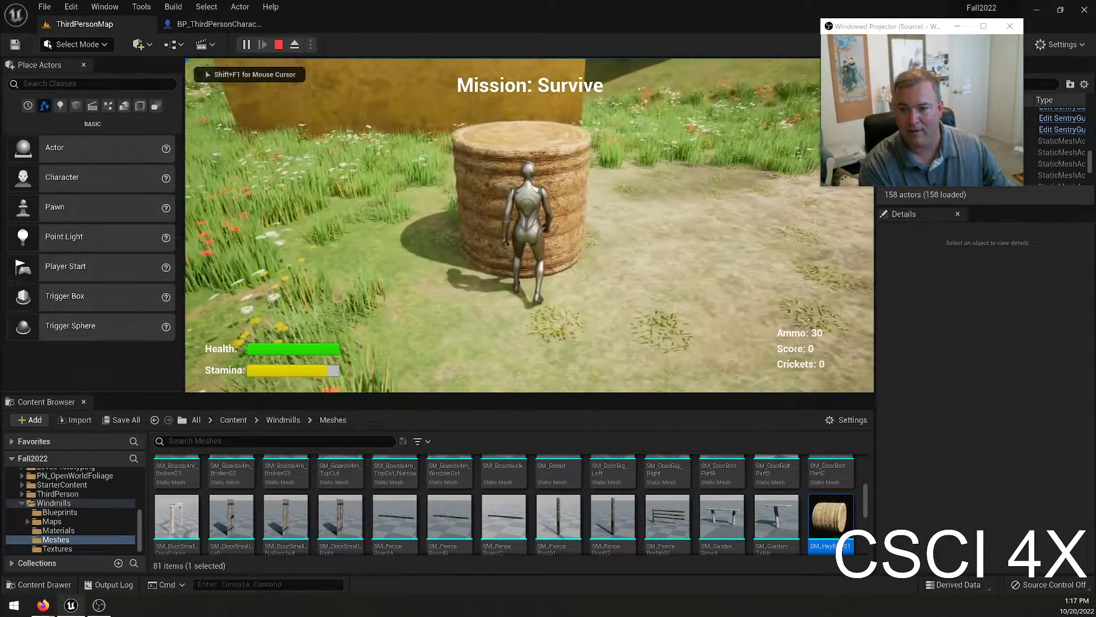
{"action": "key", "text": "s"}
{"action": "key", "text": "w"}
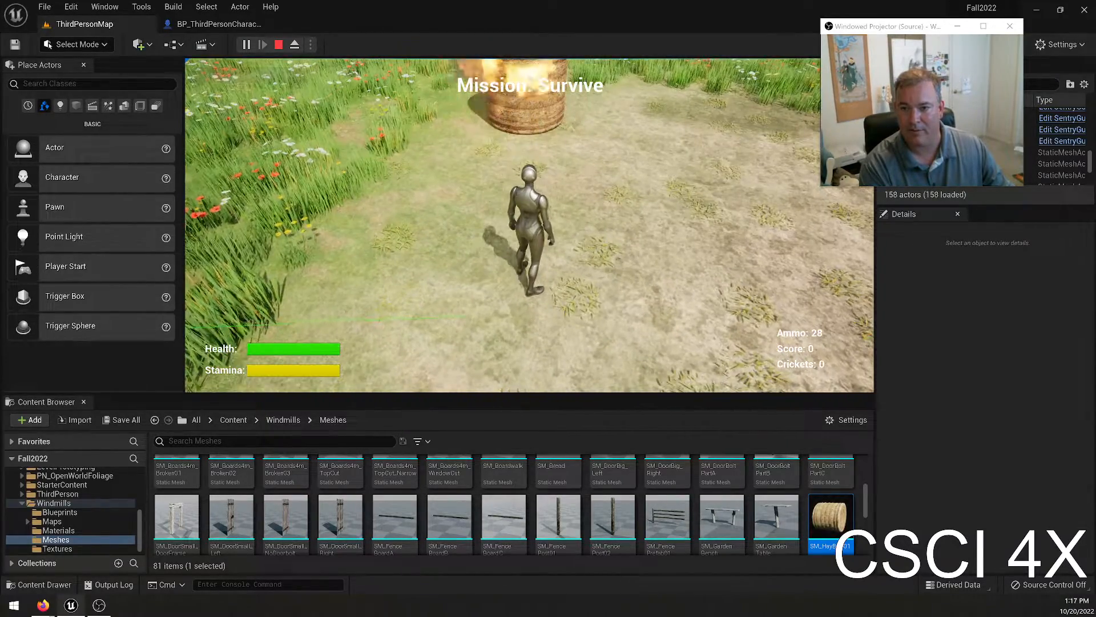
{"action": "key", "text": "s"}
{"action": "key", "text": "a"}
{"action": "key", "text": "w"}
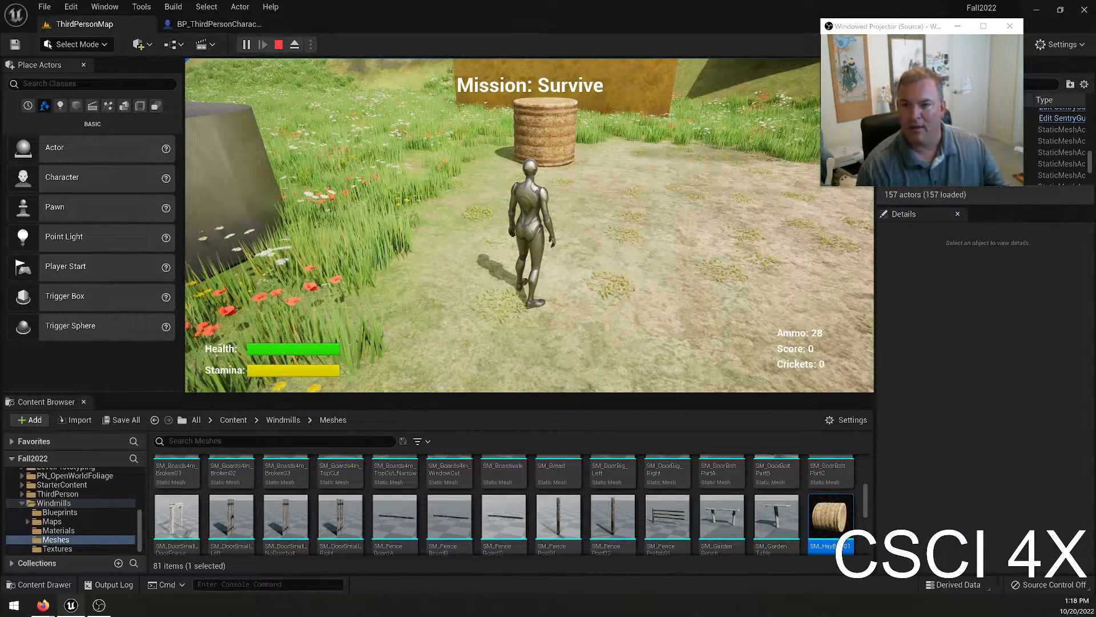
{"action": "key", "text": "Escape"}
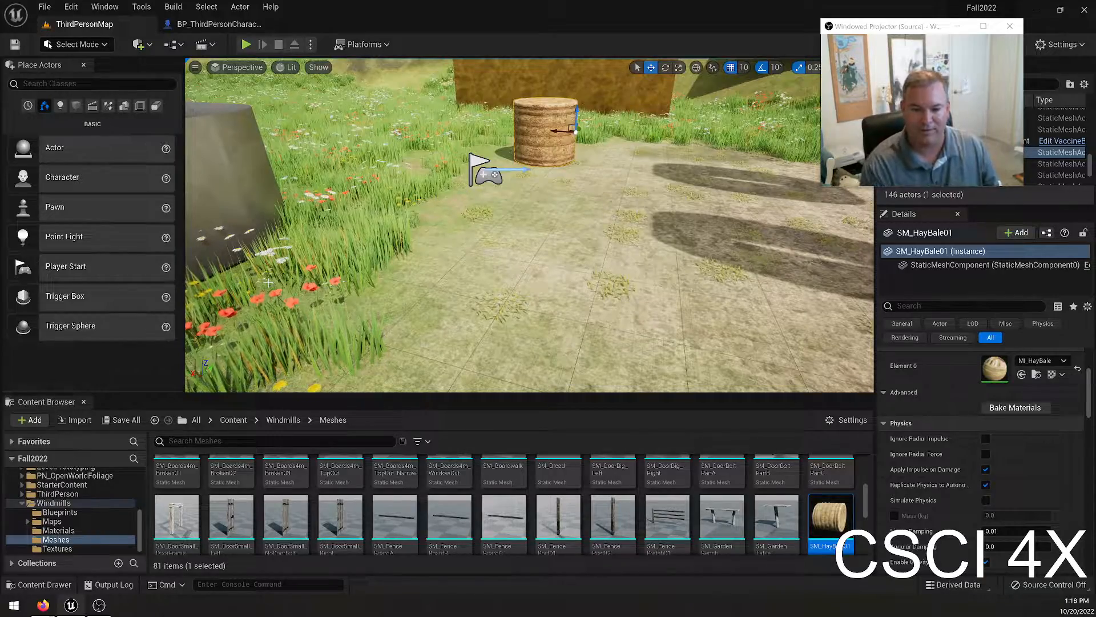
Find the SM_Boards4m_Broken03 mesh among the windmill meshes and place it beside the hay bale.
{"action": "scroll", "coordinate": [409, 474], "scroll_direction": "up", "scroll_amount": 1}
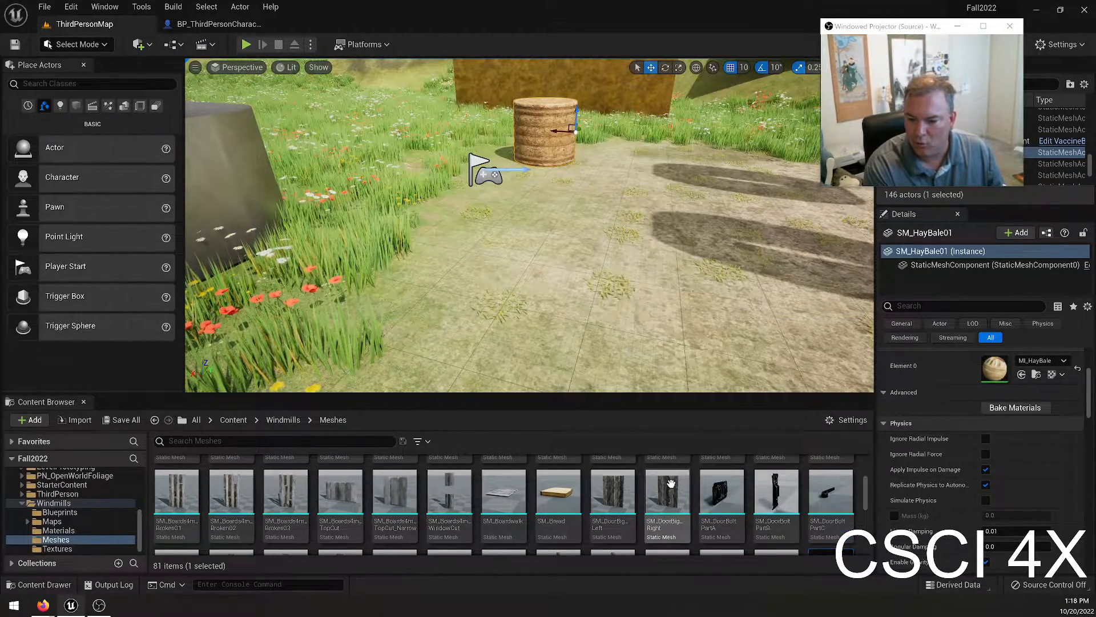
{"action": "scroll", "coordinate": [632, 492], "scroll_direction": "down", "scroll_amount": 3}
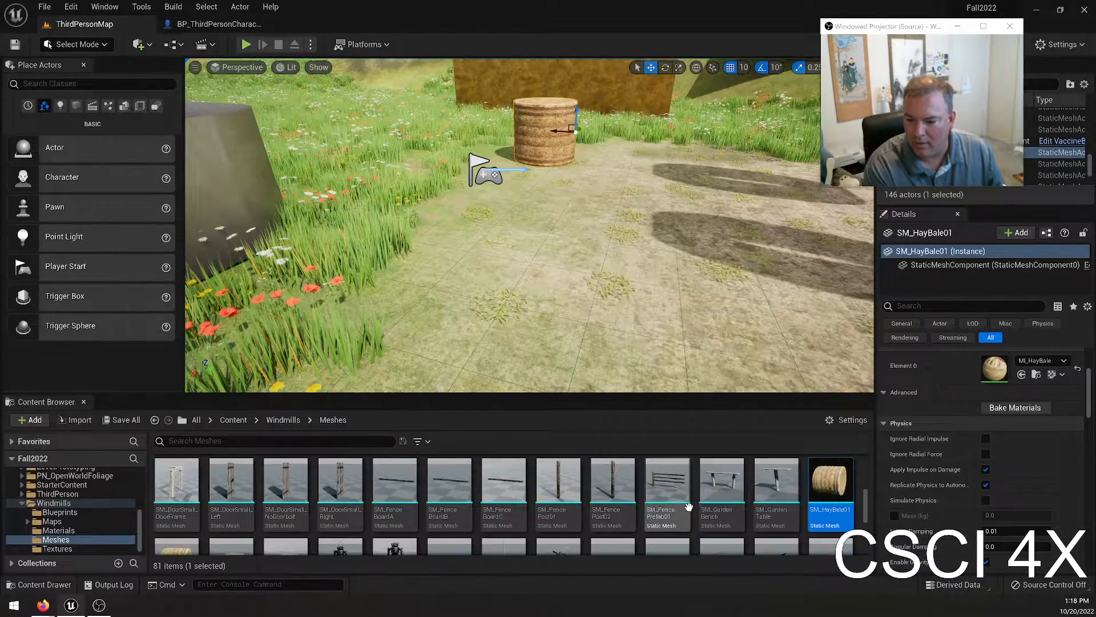
{"action": "scroll", "coordinate": [577, 494], "scroll_direction": "down", "scroll_amount": 3}
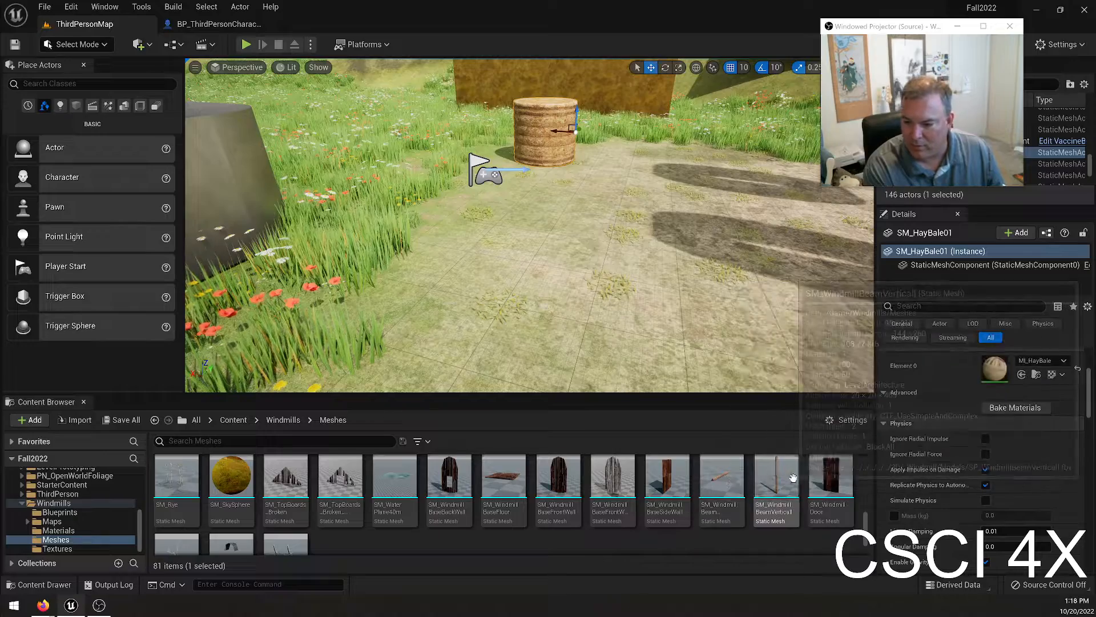
{"action": "scroll", "coordinate": [777, 503], "scroll_direction": "down", "scroll_amount": 1}
{"action": "scroll", "coordinate": [824, 525], "scroll_direction": "down", "scroll_amount": 2}
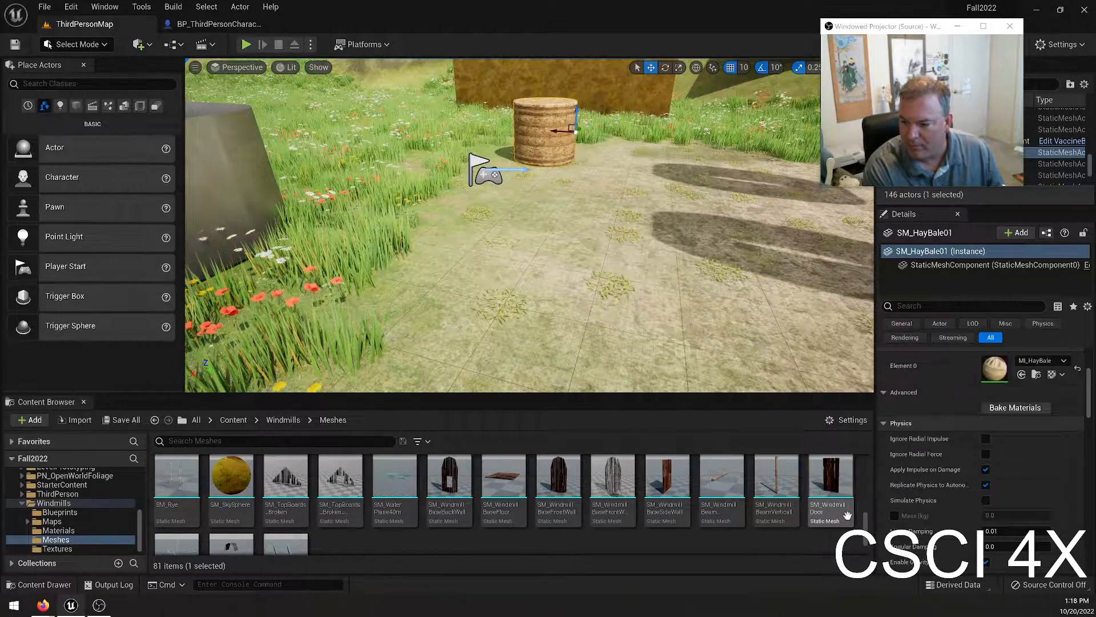
{"action": "scroll", "coordinate": [456, 513], "scroll_direction": "up", "scroll_amount": 5}
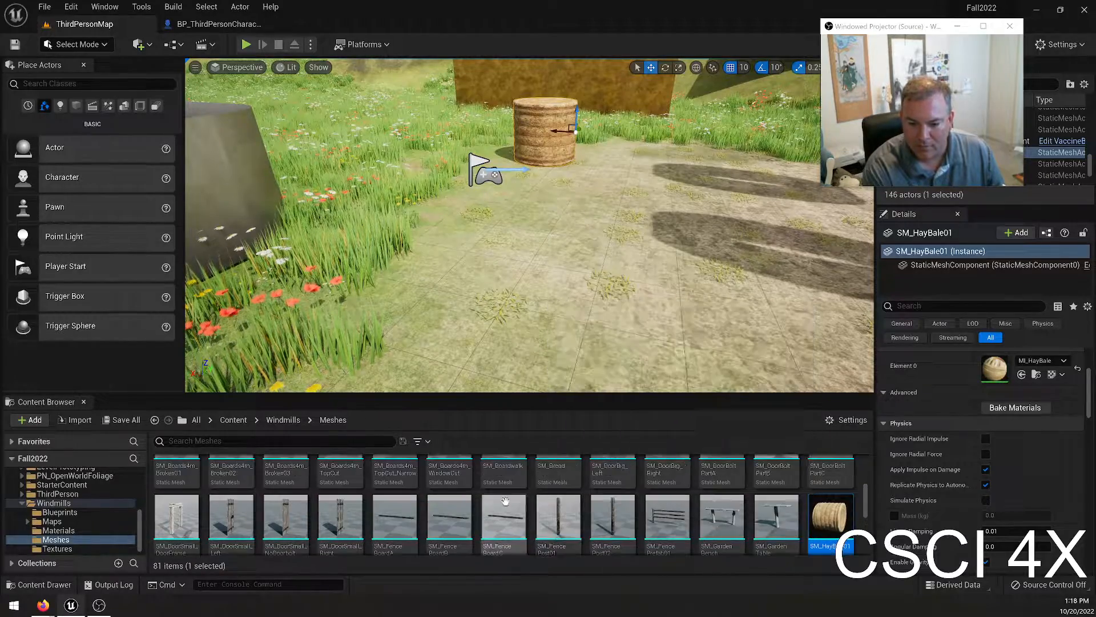
{"action": "scroll", "coordinate": [641, 500], "scroll_direction": "up", "scroll_amount": 2}
{"action": "scroll", "coordinate": [641, 500], "scroll_direction": "up", "scroll_amount": 1}
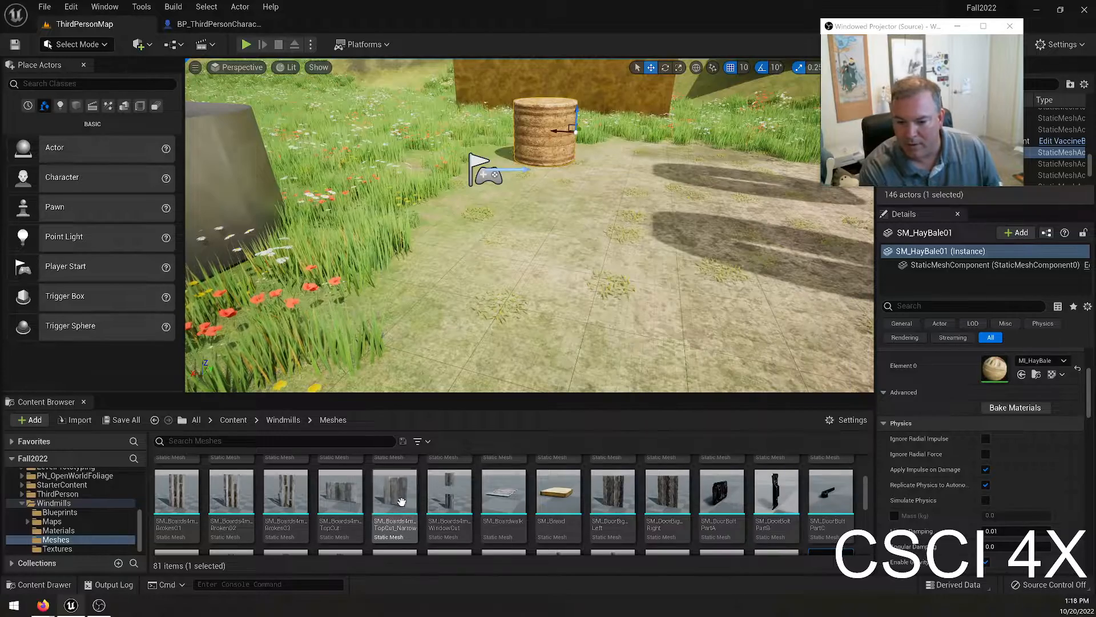
{"action": "mouse_move", "coordinate": [386, 499]}
{"action": "left_click_drag", "start_coordinate": [285, 492], "coordinate": [613, 169]}
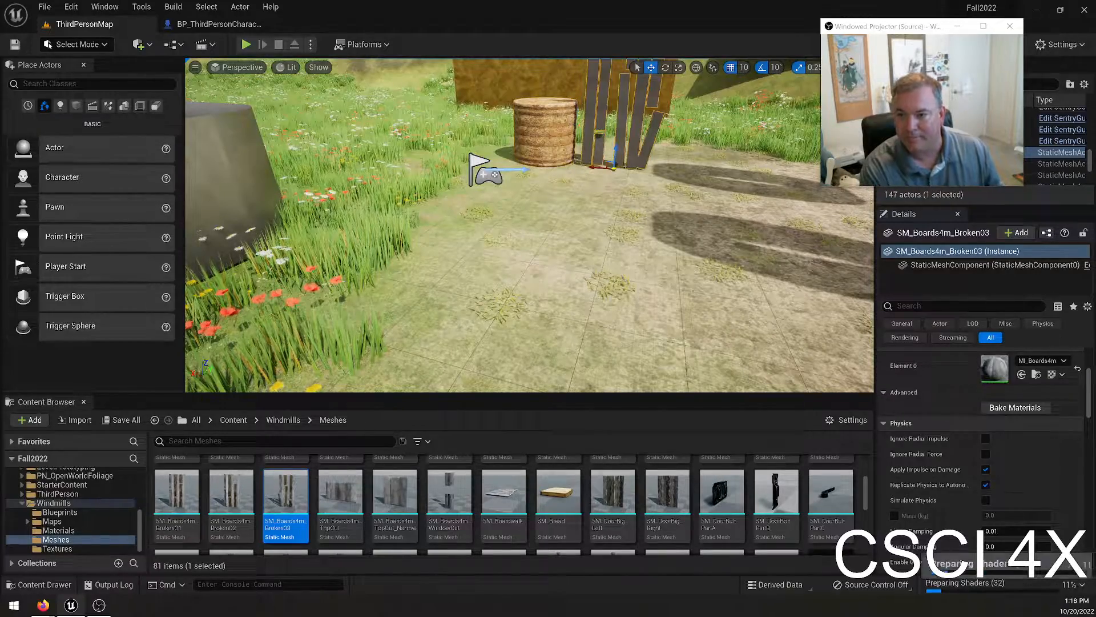
Adjust the broken boards' position at ground level beside the hay bale and enable Simulate Physics for them.
{"action": "key", "text": "w"}
{"action": "right_click_drag", "start_coordinate": [613, 168], "coordinate": [402, 163]}
{"action": "key", "text": "d"}
{"action": "key", "text": "w"}
{"action": "key", "text": "e"}
{"action": "key", "text": "r"}
{"action": "left_click_drag", "start_coordinate": [496, 251], "coordinate": [511, 237]}
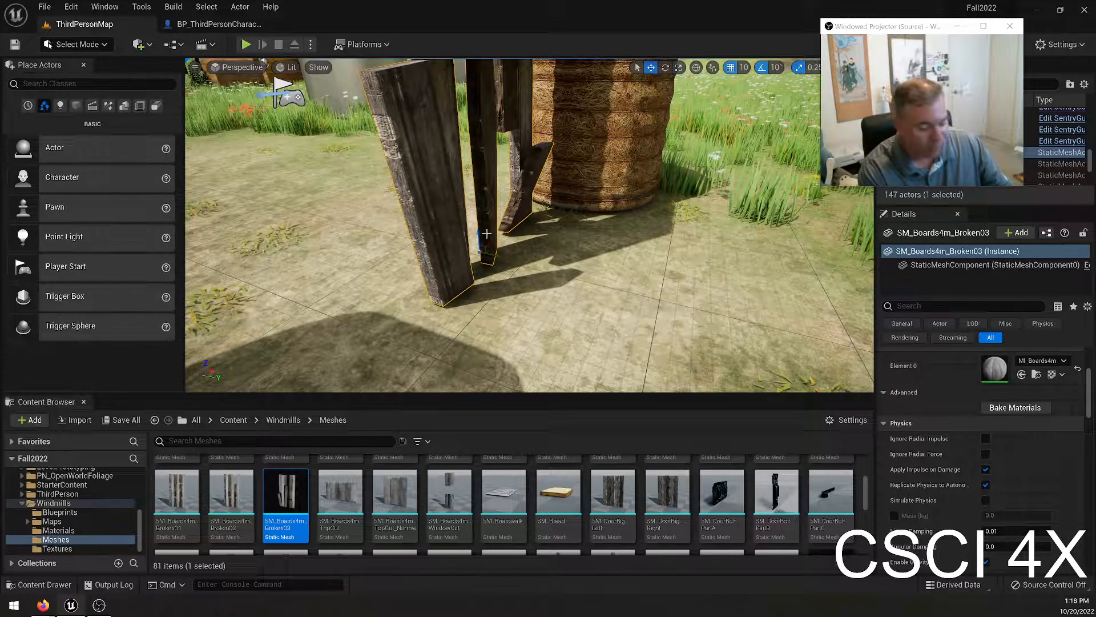
{"action": "scroll", "coordinate": [971, 434], "scroll_direction": "down", "scroll_amount": 4}
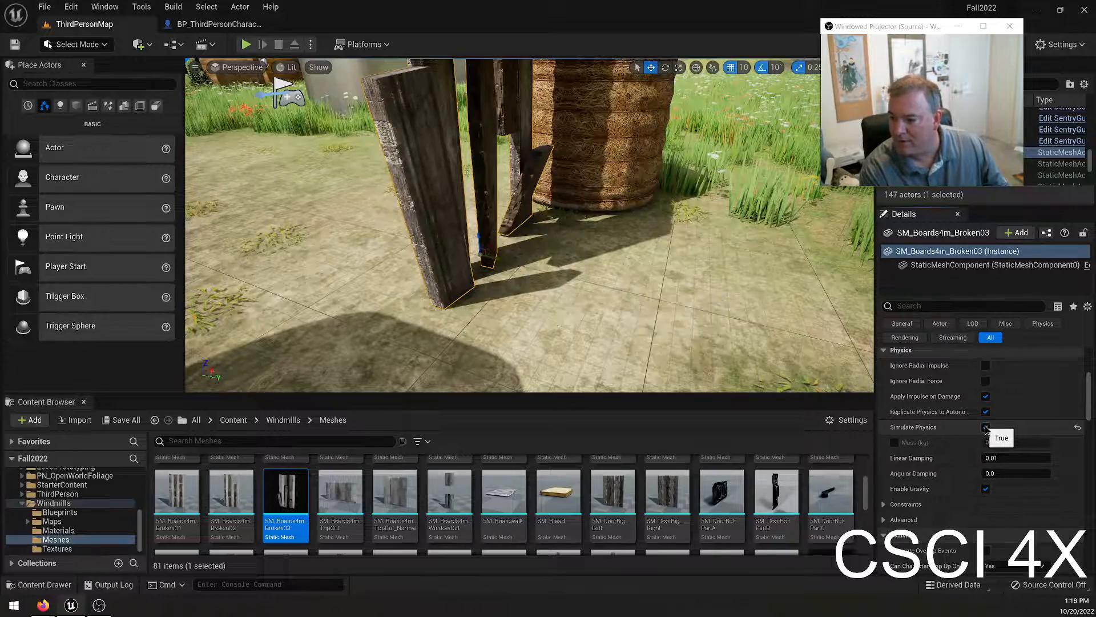
Play-test the level by running into the broken boards to check their physics, and end the session.
{"action": "left_click", "coordinate": [246, 44]}
{"action": "left_click", "coordinate": [383, 236]}
{"action": "key", "text": "w"}
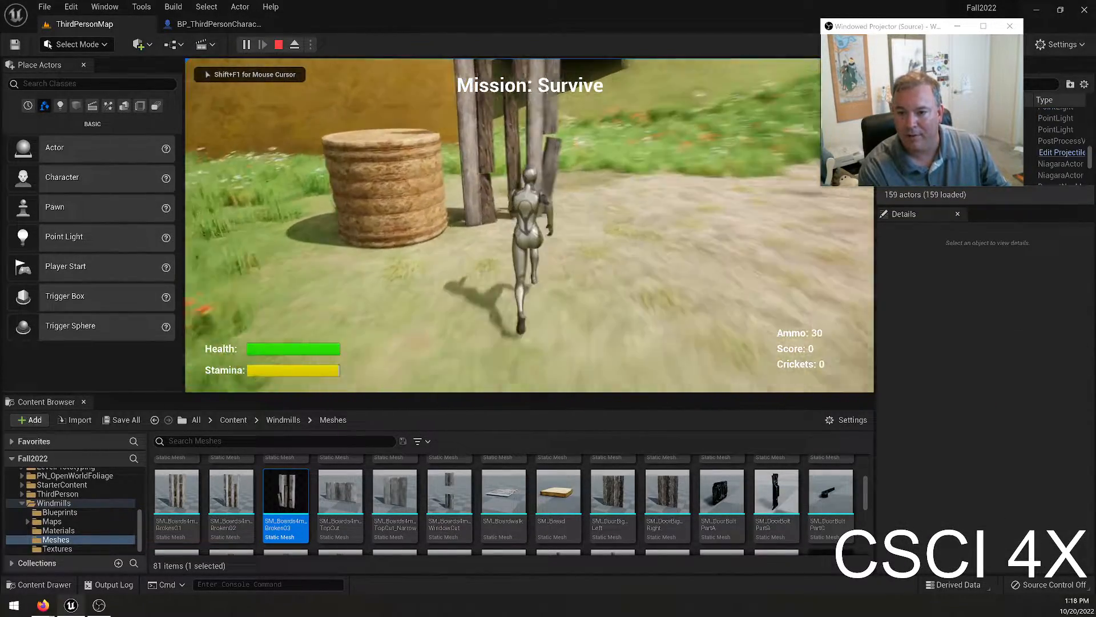
{"action": "key", "text": "space"}
{"action": "key", "text": "d"}
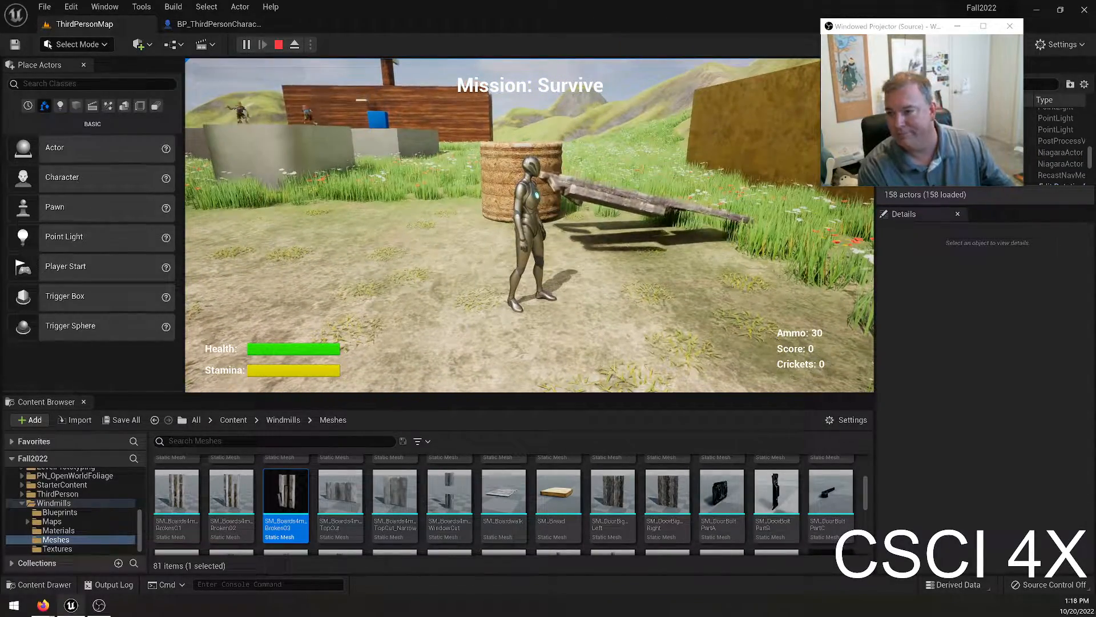
{"action": "key", "text": "Escape"}
Switch the editor to Fracture mode with the boards selected, close Level Statistics and bring the Mode Toolbar into reach.
{"action": "key", "text": "f"}
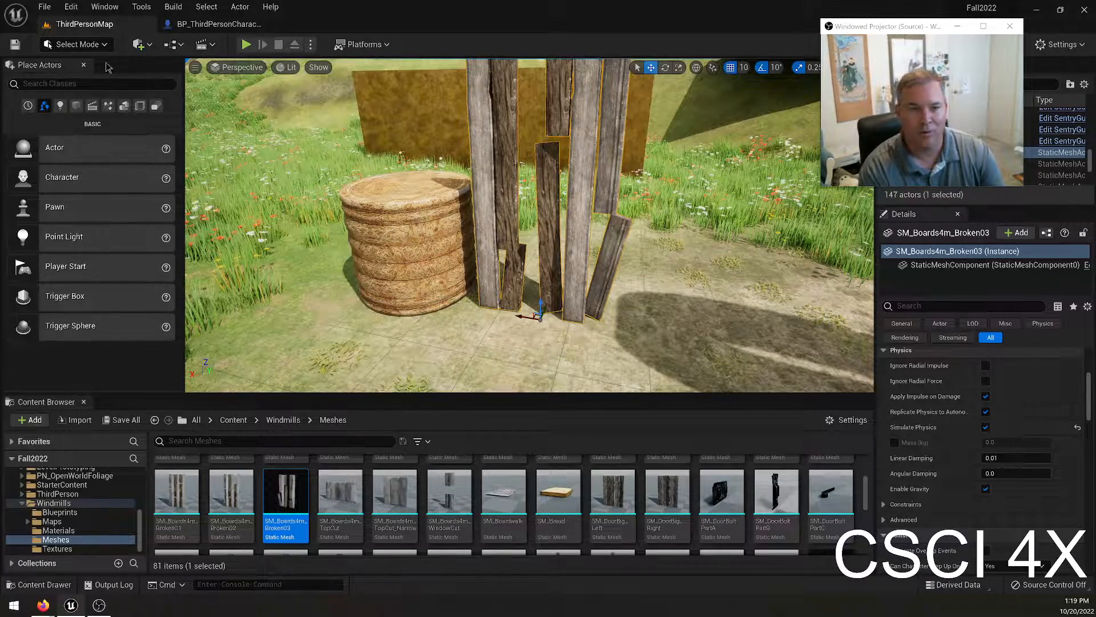
{"action": "left_click", "coordinate": [84, 46]}
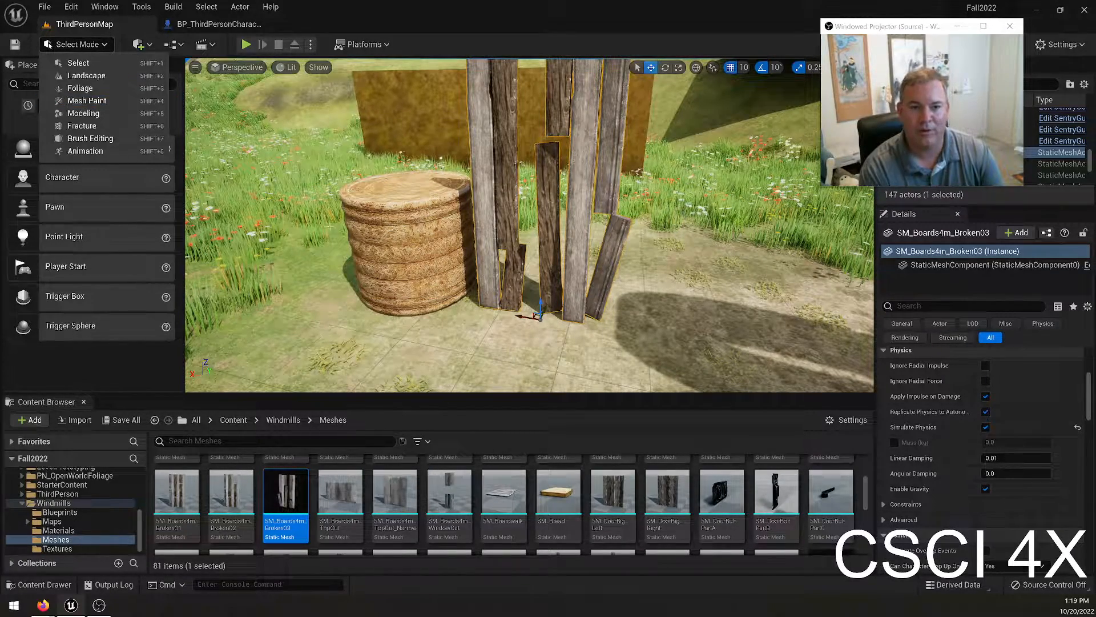
{"action": "left_click", "coordinate": [110, 130]}
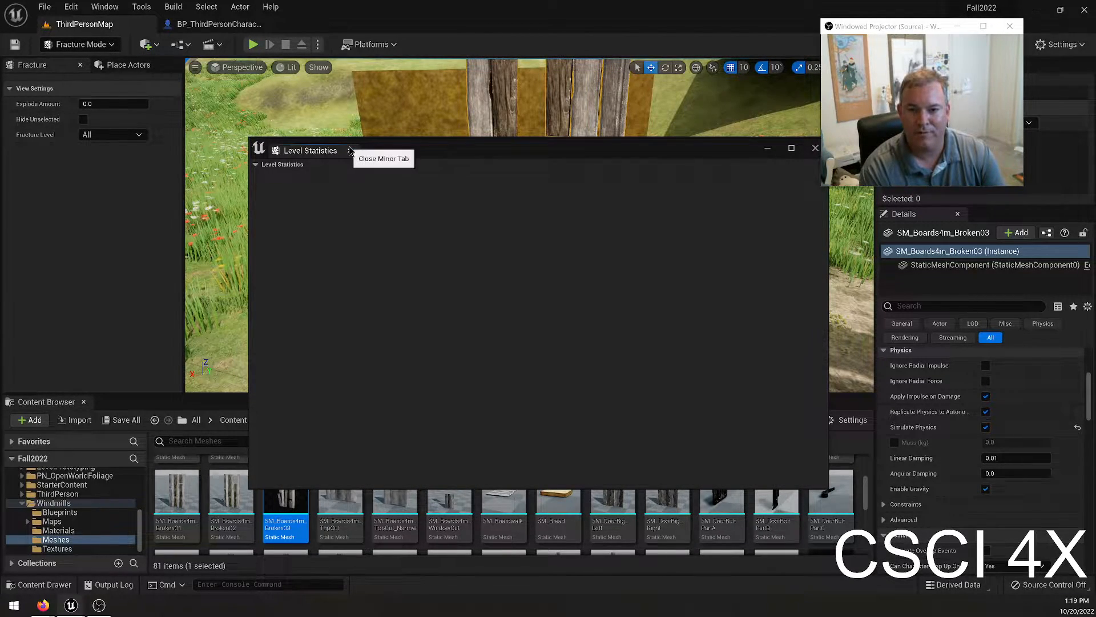
{"action": "left_click", "coordinate": [350, 151]}
{"action": "left_click_drag", "start_coordinate": [0, 314], "coordinate": [950, 205]}
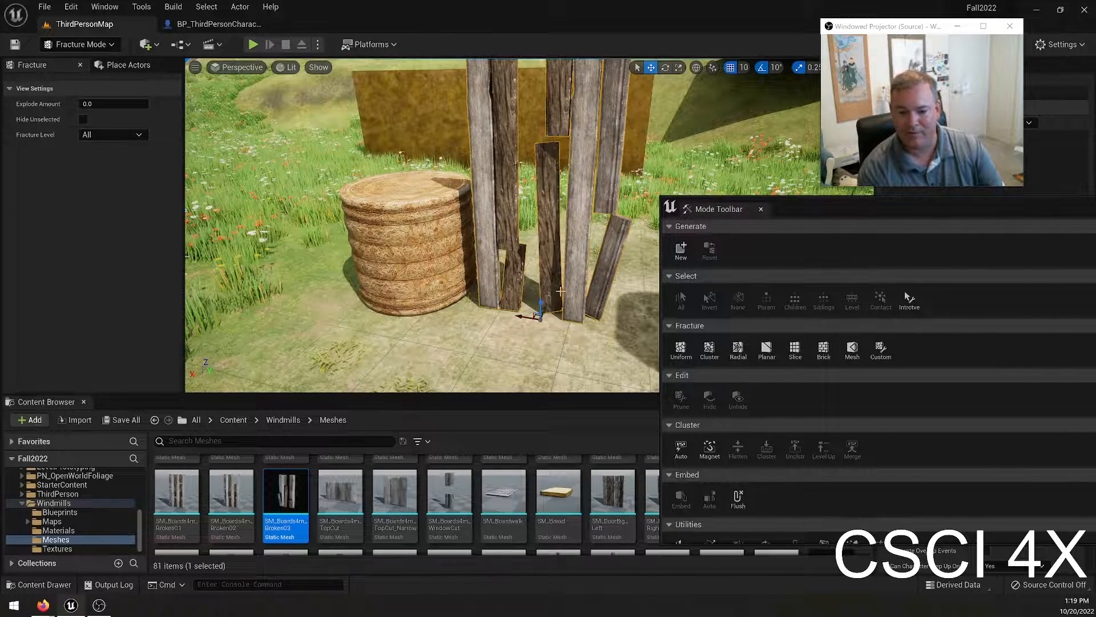
Generate a new geometry collection from the selected broken boards, saved in the Bill folder.
{"action": "left_click", "coordinate": [682, 250]}
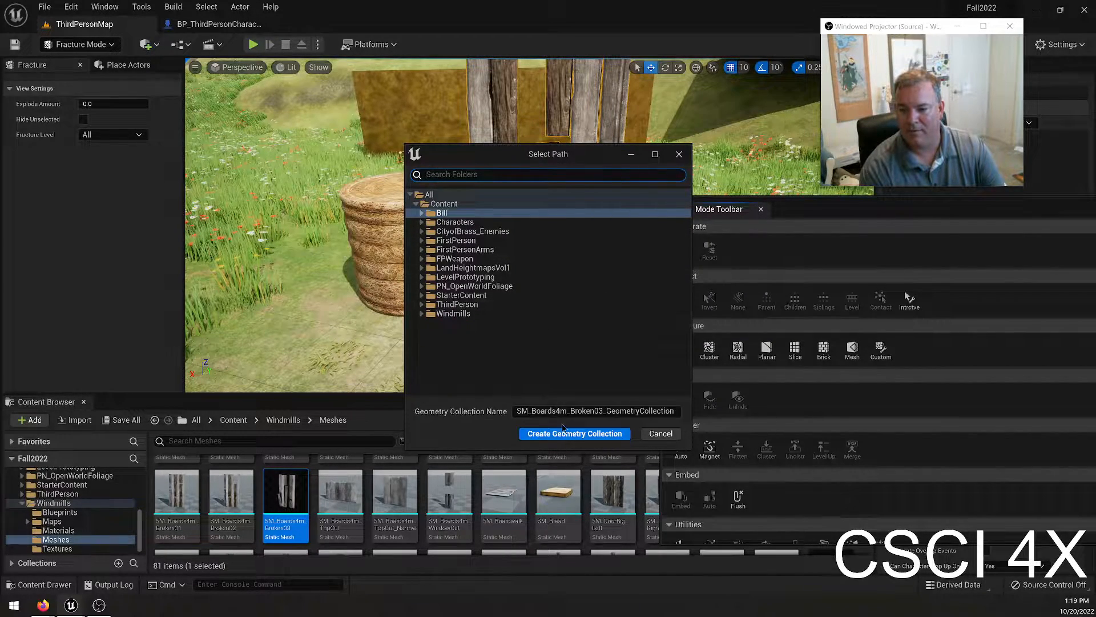
{"action": "left_click", "coordinate": [561, 412]}
{"action": "key", "text": "Left"}
{"action": "key", "text": "Left"}
{"action": "key", "text": "Left"}
{"action": "key", "text": "Left"}
{"action": "key", "text": "Left"}
{"action": "key", "text": "Left"}
{"action": "key", "text": "Left"}
{"action": "key", "text": "Left"}
{"action": "key", "text": "Left"}
{"action": "key", "text": "Left"}
{"action": "left_click", "coordinate": [570, 434]}
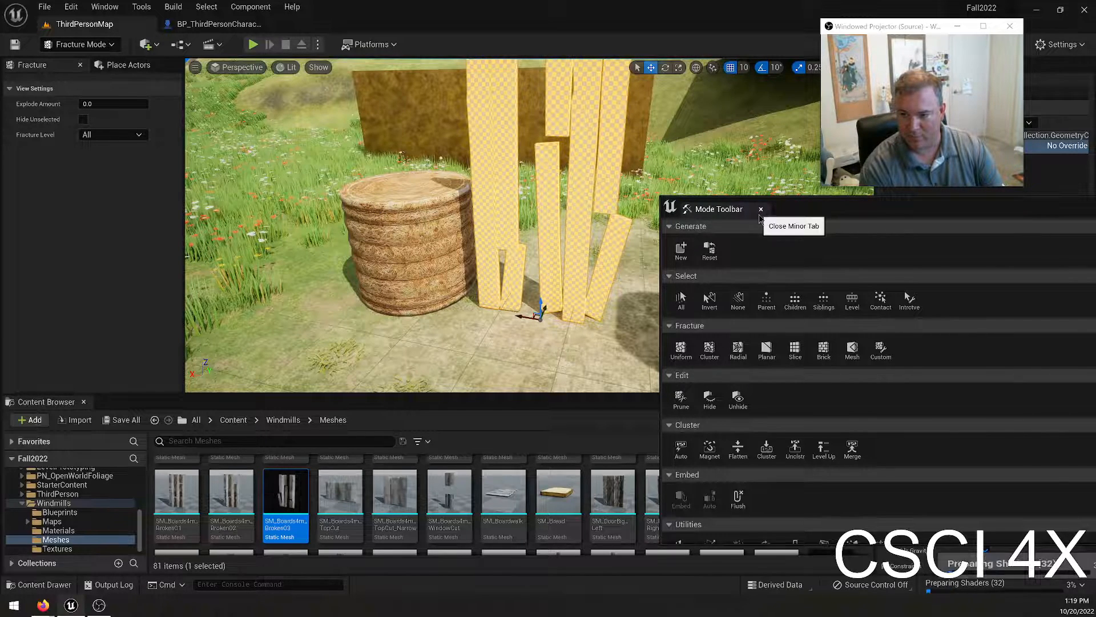
Preview the Brick, Slice, Radial, Cluster and Uniform fracture patterns on the boards and choose Cluster.
{"action": "left_click_drag", "start_coordinate": [808, 210], "coordinate": [773, 231]}
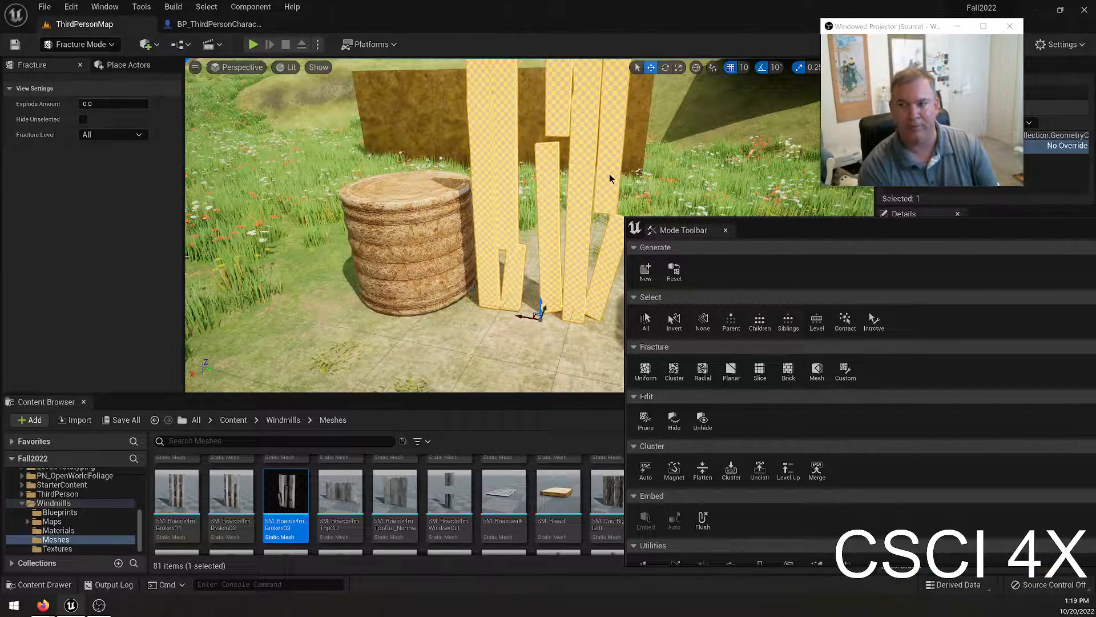
{"action": "right_click_drag", "start_coordinate": [432, 276], "coordinate": [468, 334]}
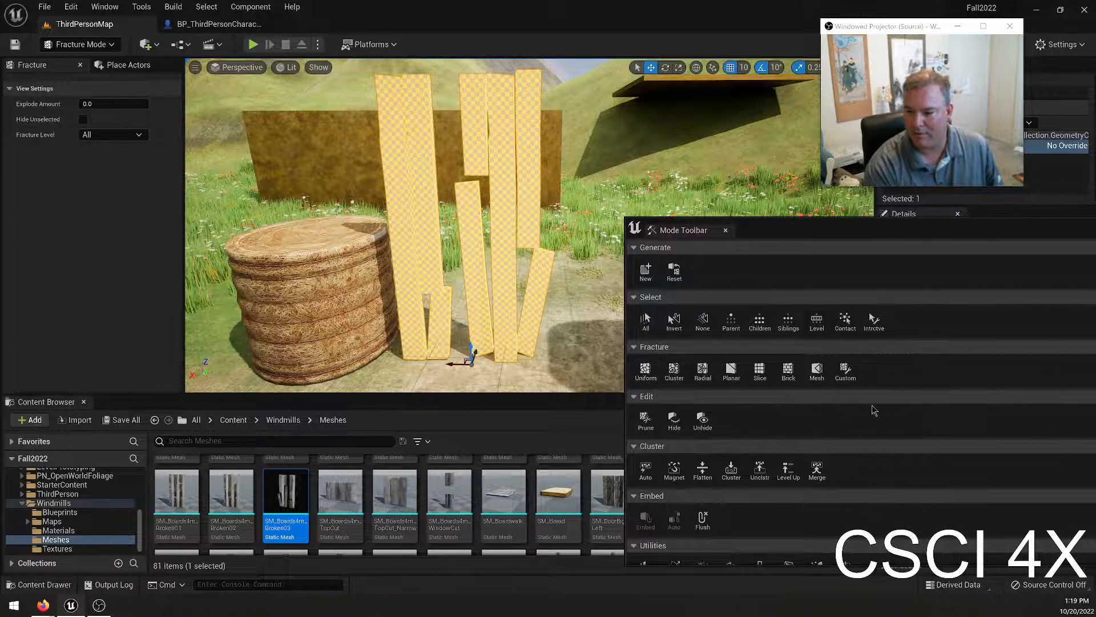
{"action": "left_click", "coordinate": [788, 374]}
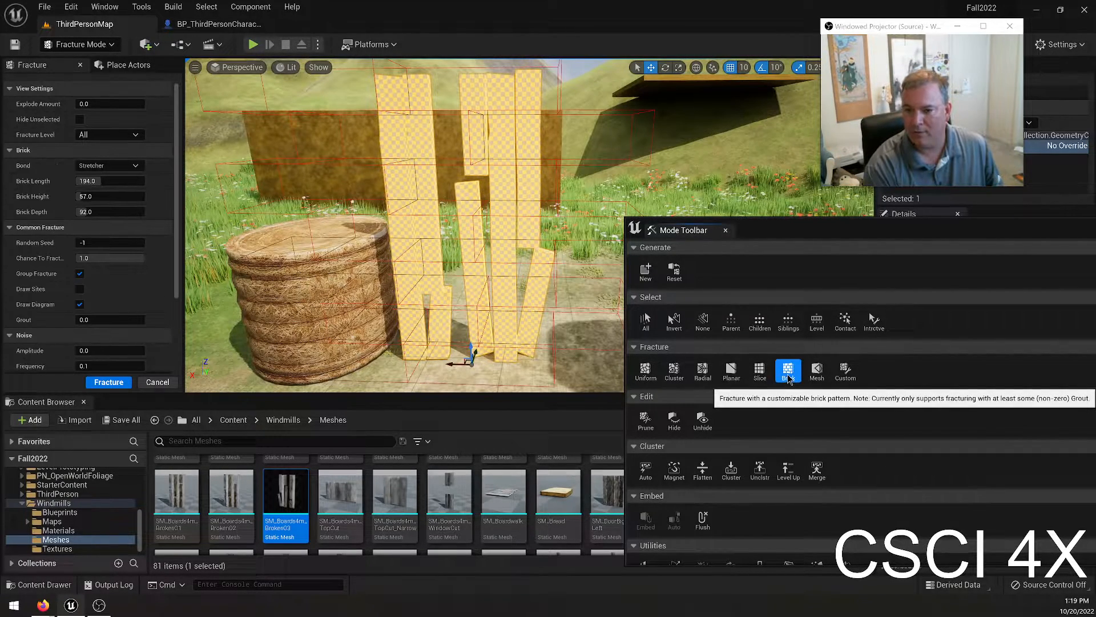
{"action": "left_click", "coordinate": [762, 374]}
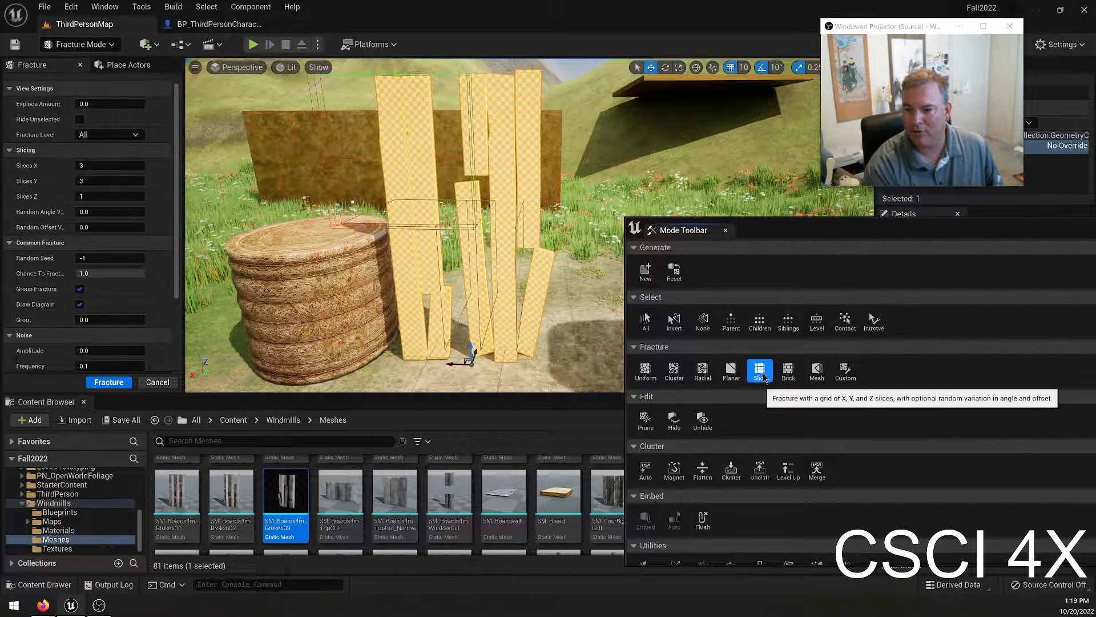
{"action": "left_click", "coordinate": [702, 374]}
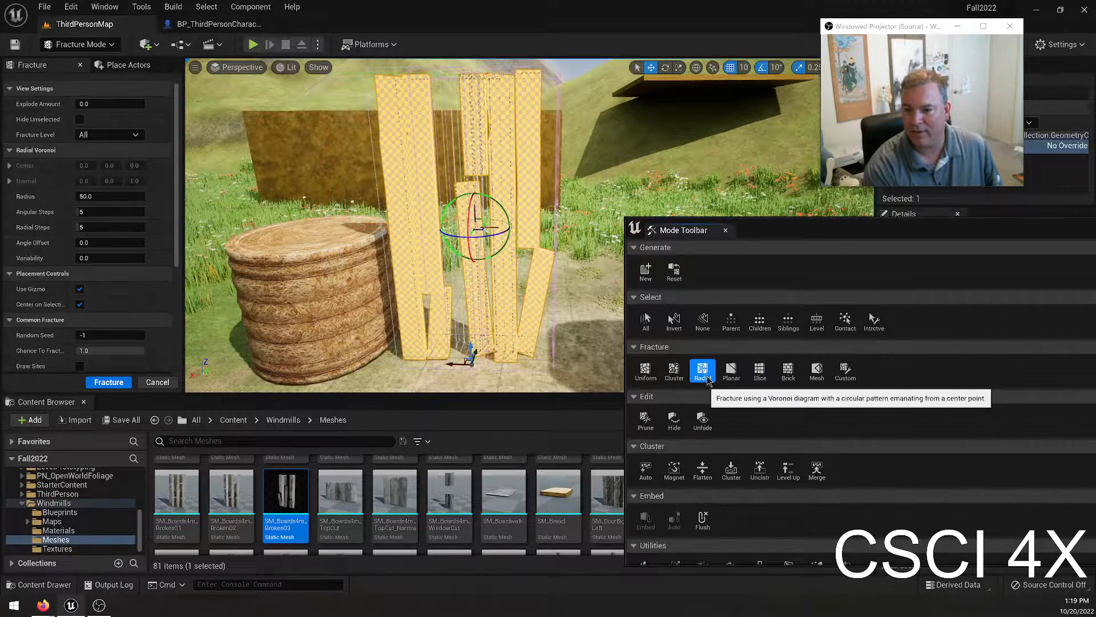
{"action": "left_click", "coordinate": [675, 372]}
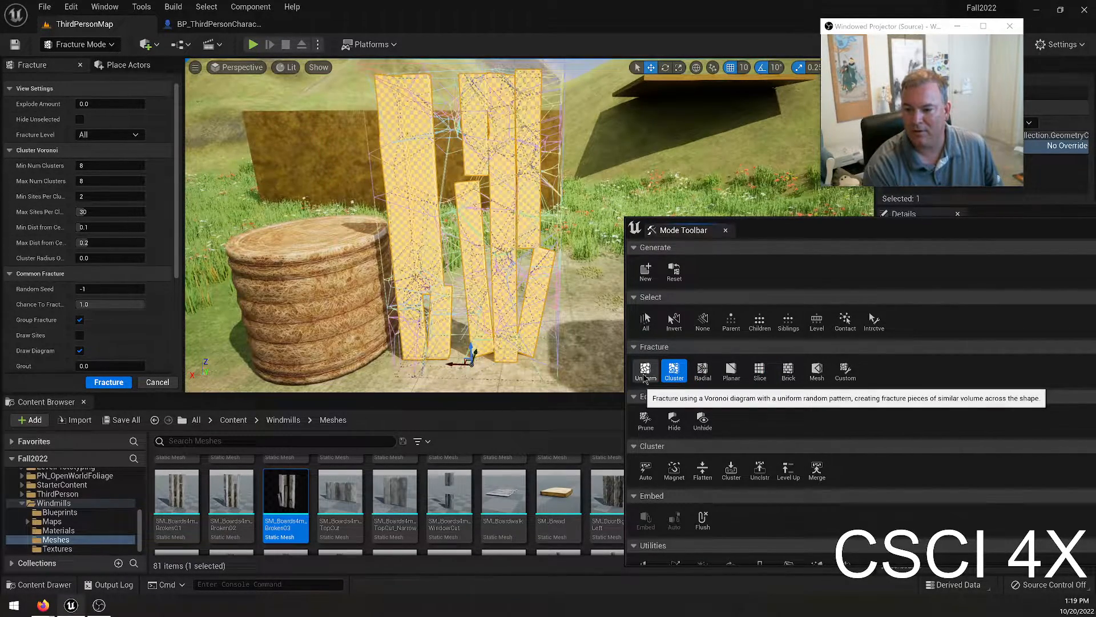
{"action": "left_click", "coordinate": [645, 372]}
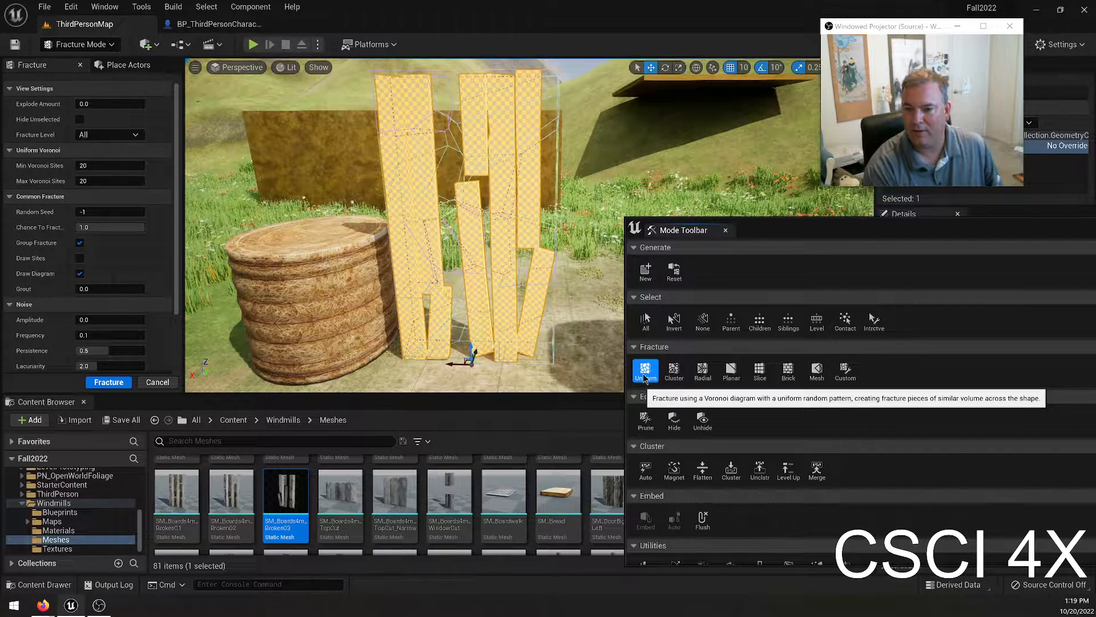
{"action": "left_click", "coordinate": [675, 374]}
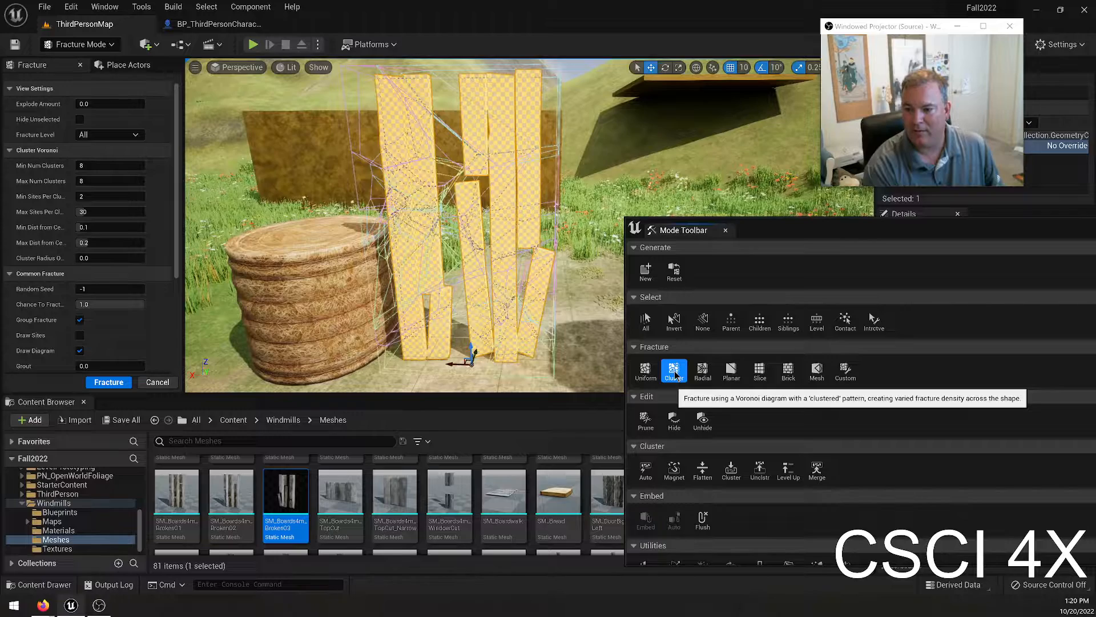
Apply the Cluster fracture to the broken boards three times in succession to split them into finer pieces.
{"action": "left_click", "coordinate": [108, 382]}
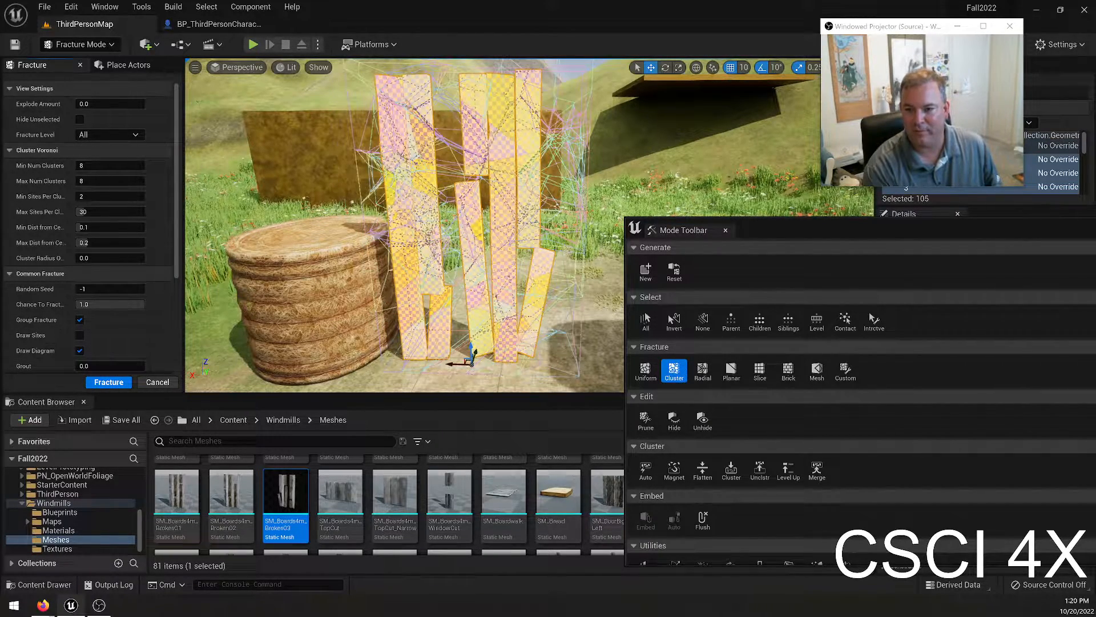
{"action": "left_click", "coordinate": [105, 385]}
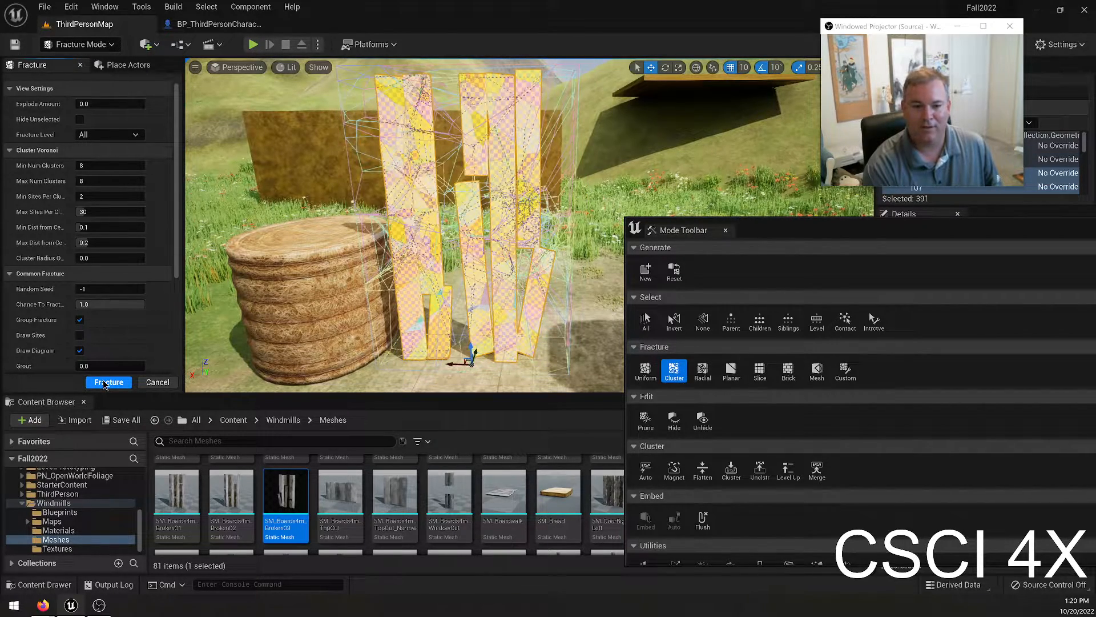
{"action": "left_click", "coordinate": [102, 386]}
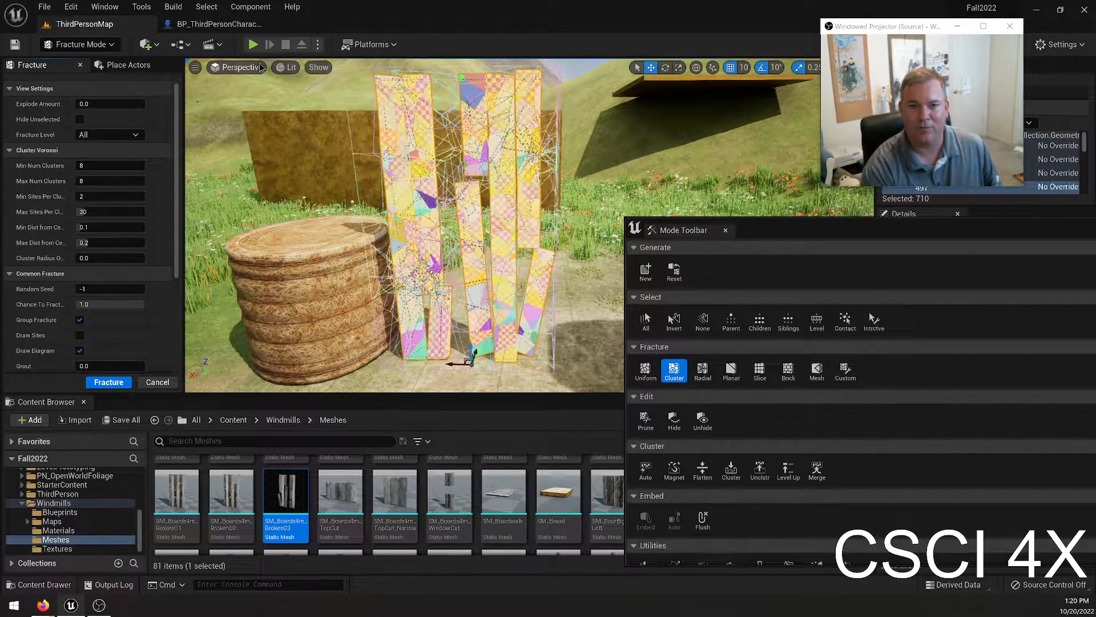
Play-test the level to see how the fractured boards behave, and end the session.
{"action": "left_click", "coordinate": [253, 45]}
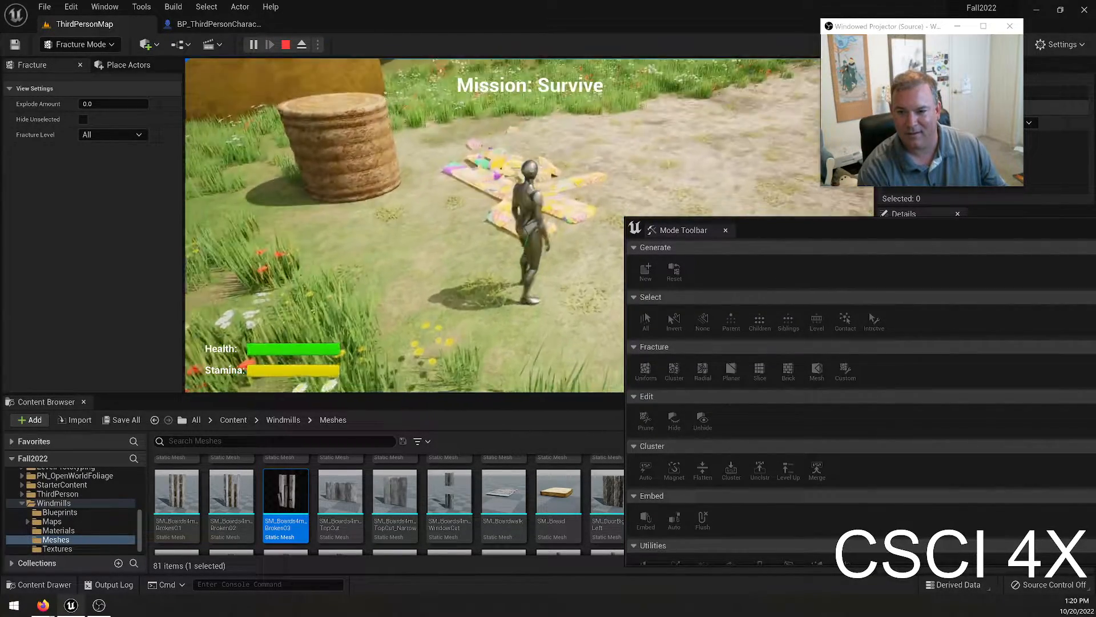
{"action": "key", "text": "w"}
{"action": "key", "text": "Escape"}
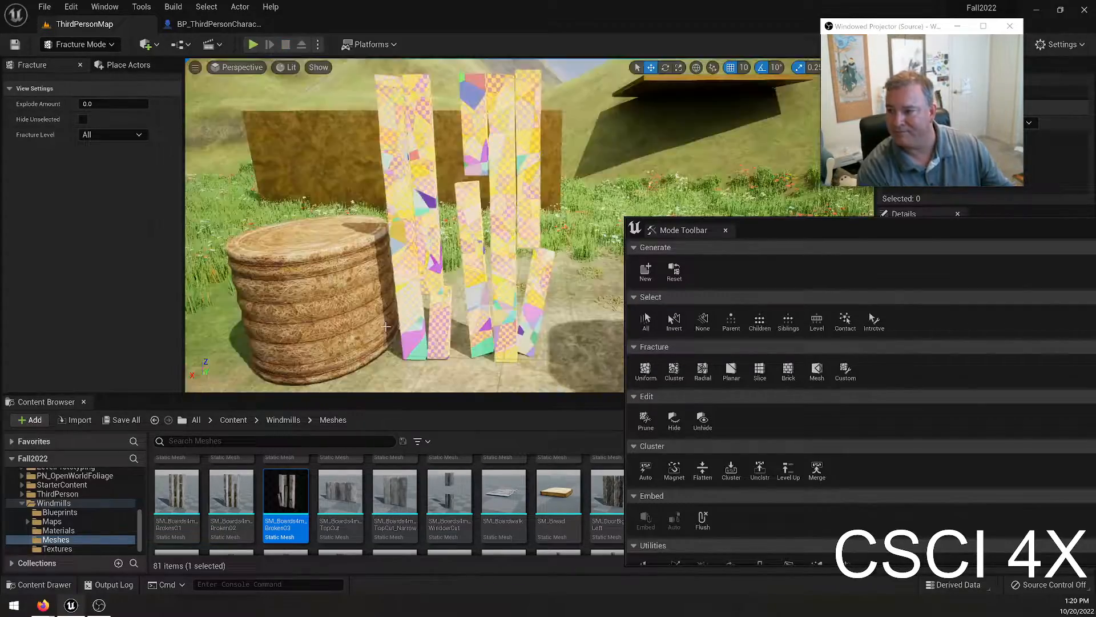
Play-test the level again by sprinting and moving the character through the fractured boards and their debris, and end the session.
{"action": "key", "text": "d"}
{"action": "mouse_move", "coordinate": [473, 238]}
{"action": "right_mouse_down"}
{"action": "mouse_move", "coordinate": [428, 239]}
{"action": "mouse_move", "coordinate": [473, 238]}
{"action": "right_mouse_up"}
{"action": "left_click_drag", "start_coordinate": [457, 236], "coordinate": [473, 235]}
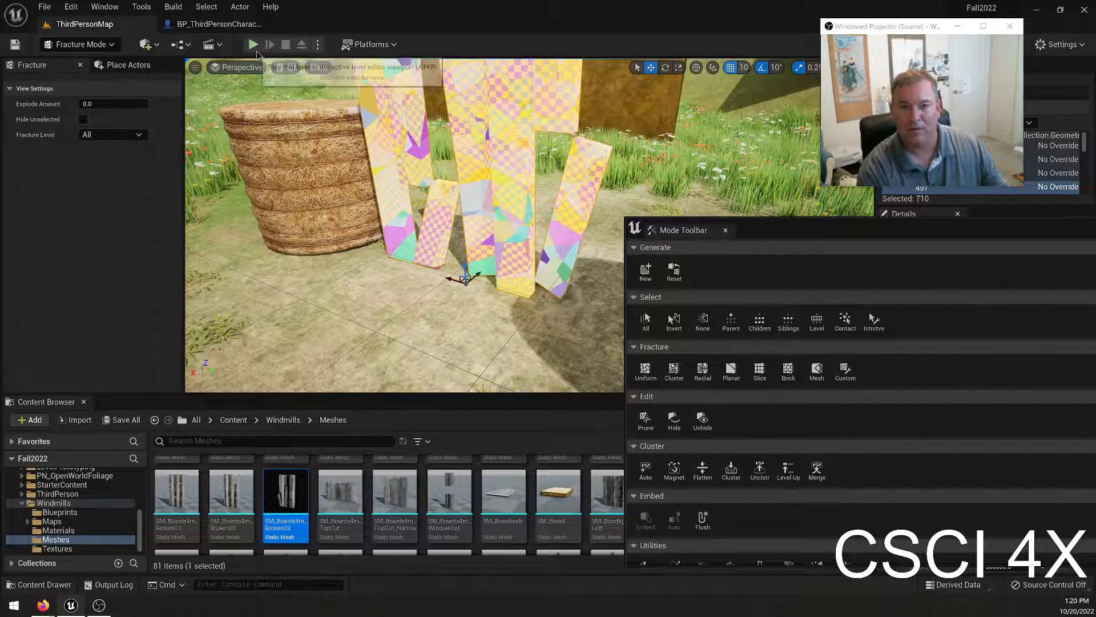
{"action": "left_click", "coordinate": [253, 44]}
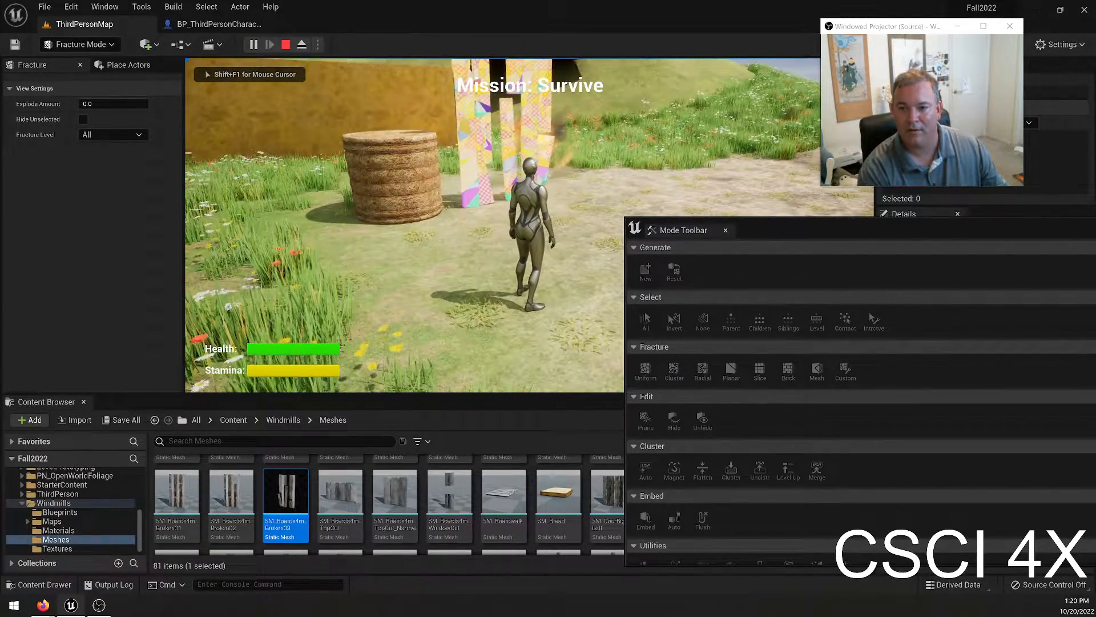
{"action": "key", "text": "shift+w"}
{"action": "key", "text": "w"}
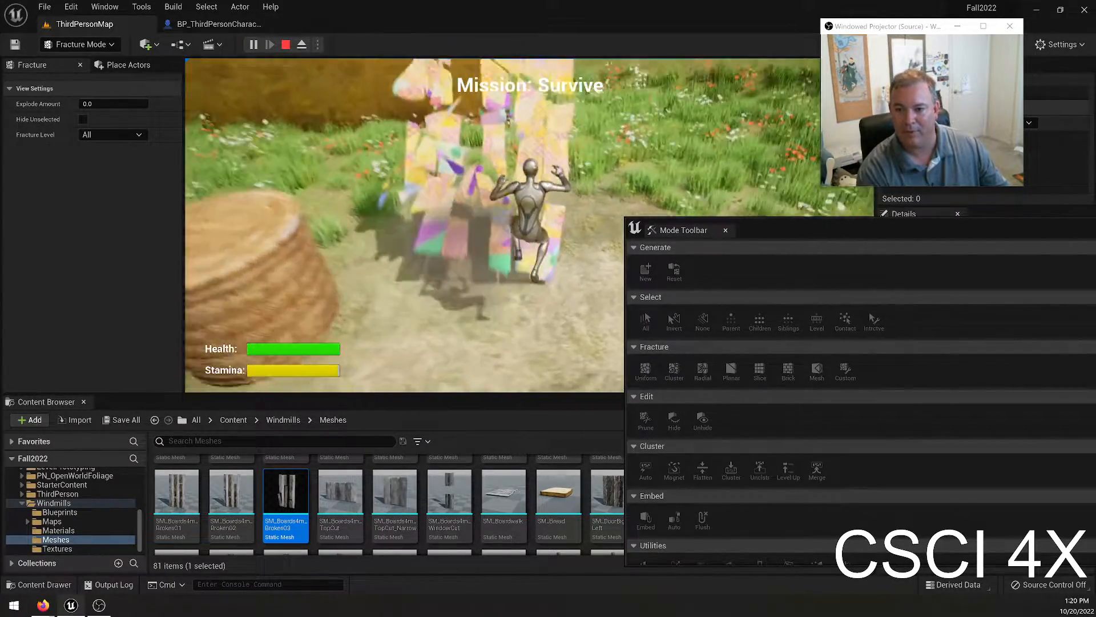
{"action": "key", "text": "d"}
{"action": "key", "text": "w"}
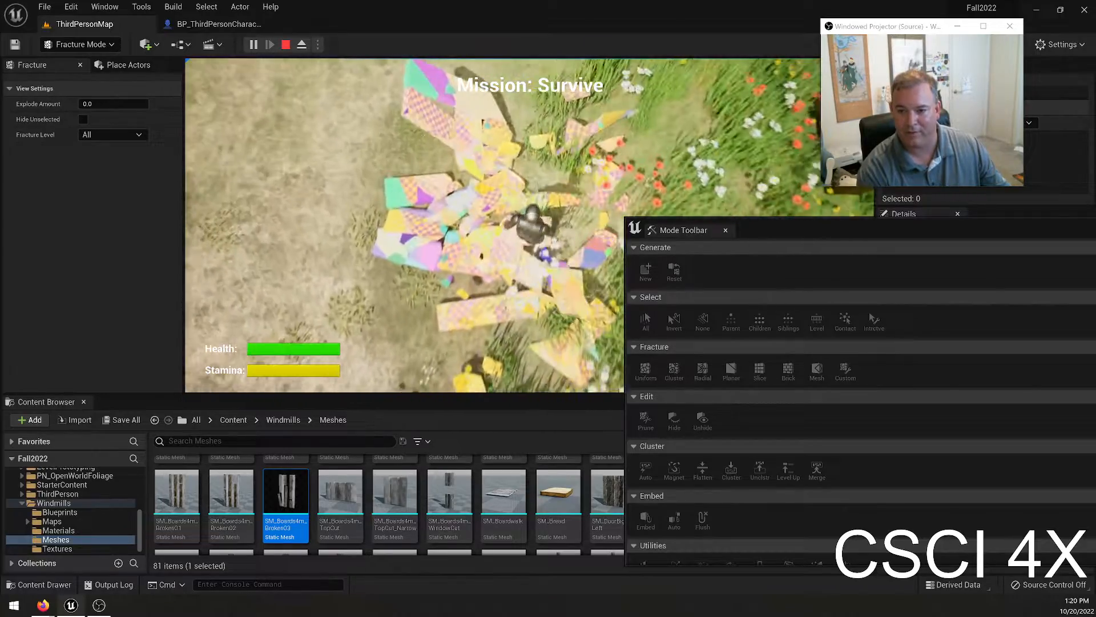
{"action": "key", "text": "w"}
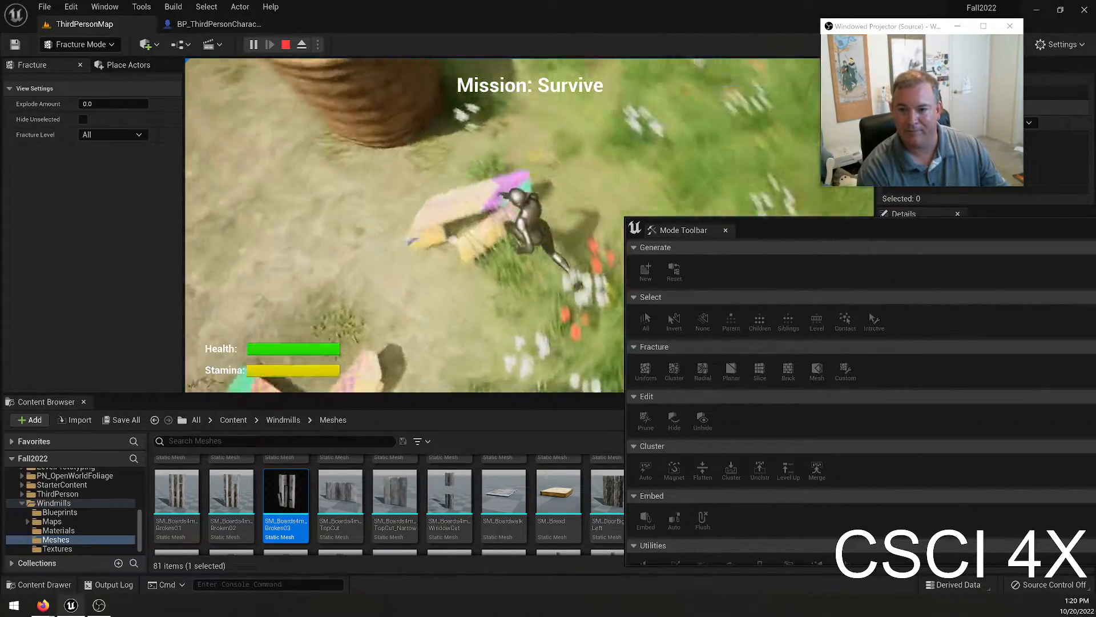
{"action": "key", "text": "w"}
{"action": "key", "text": "d"}
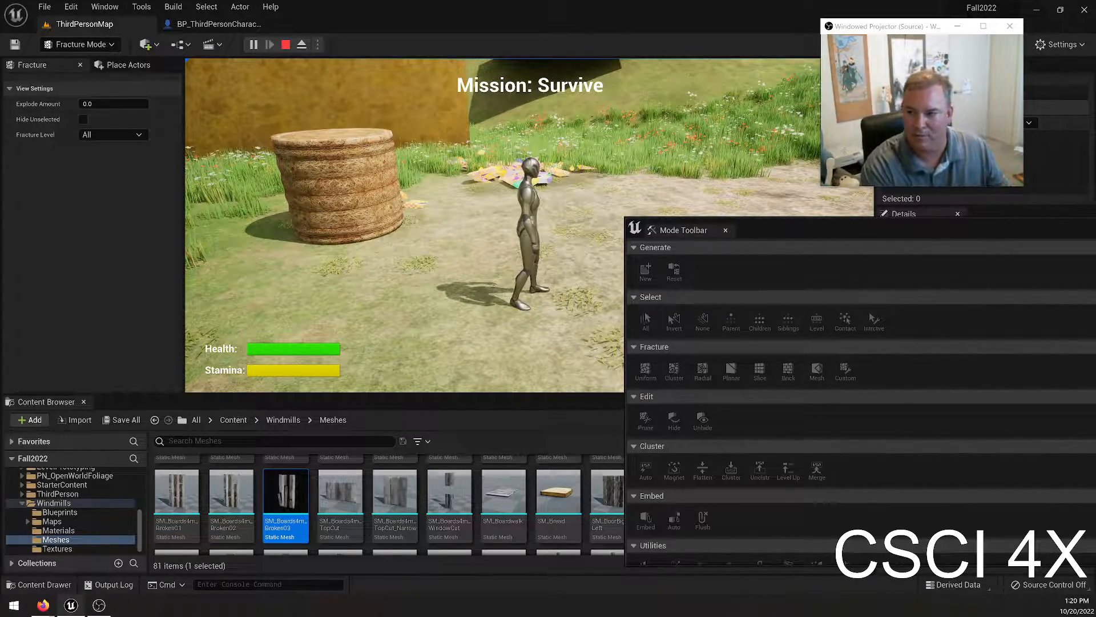
{"action": "key", "text": "w"}
{"action": "key", "text": "Escape"}
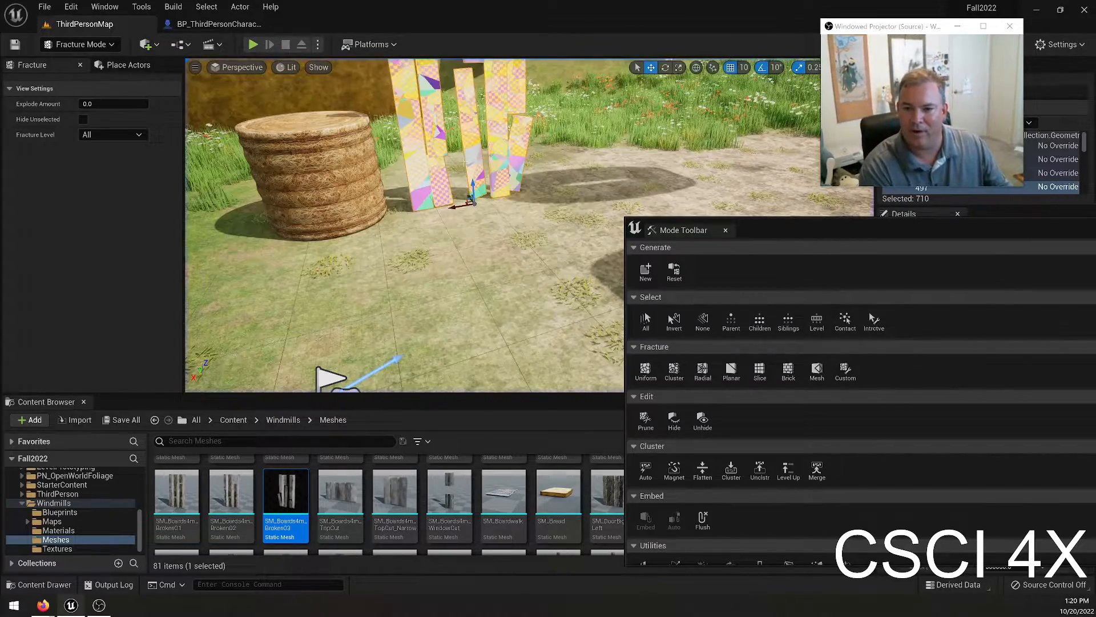
Close the floating Mode Toolbar and switch the editor from Fracture mode to Select mode.
{"action": "left_click_drag", "start_coordinate": [773, 238], "coordinate": [585, 190]}
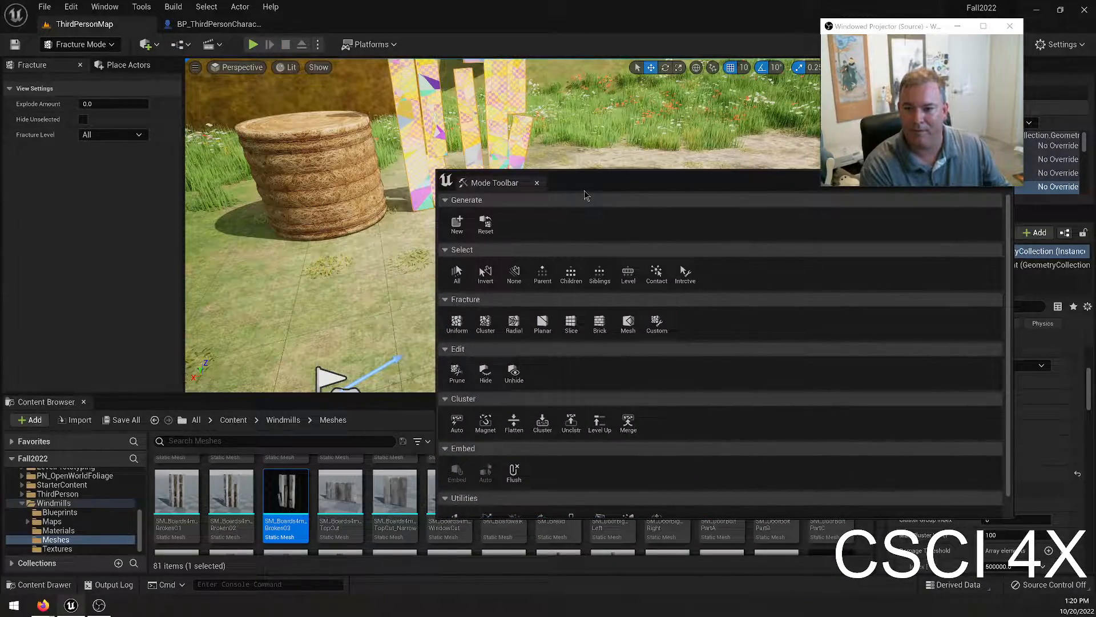
{"action": "left_click", "coordinate": [537, 182]}
{"action": "left_click", "coordinate": [80, 44]}
{"action": "left_click", "coordinate": [66, 54]}
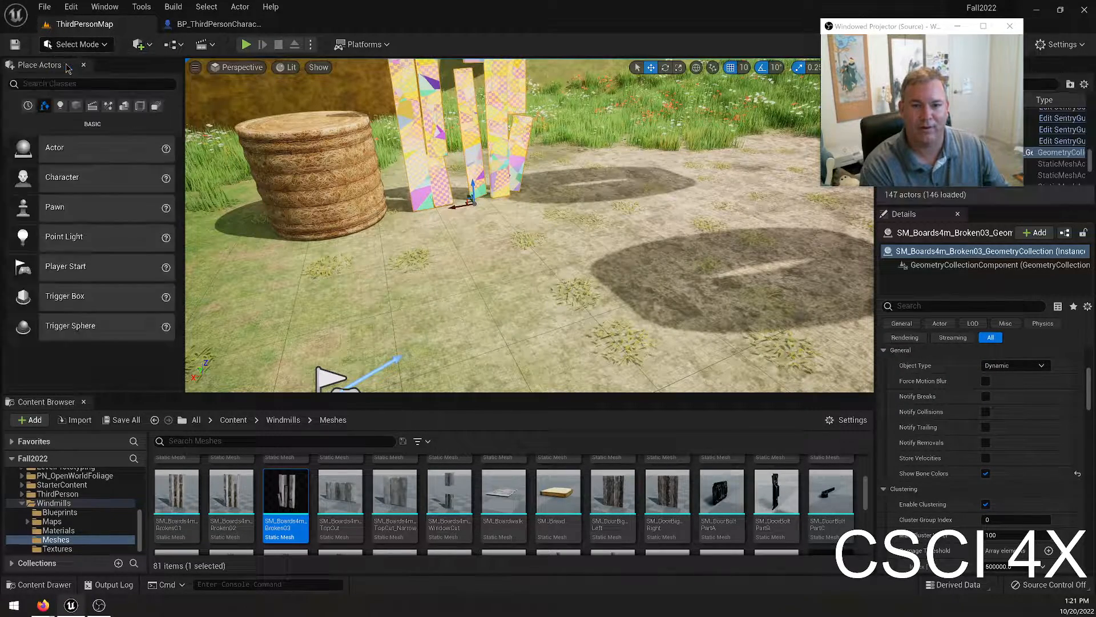
Filter the geometry collection's details by "bone" and turn off Show Bone Colors for the boards.
{"action": "scroll", "coordinate": [1005, 434], "scroll_direction": "down", "scroll_amount": 10}
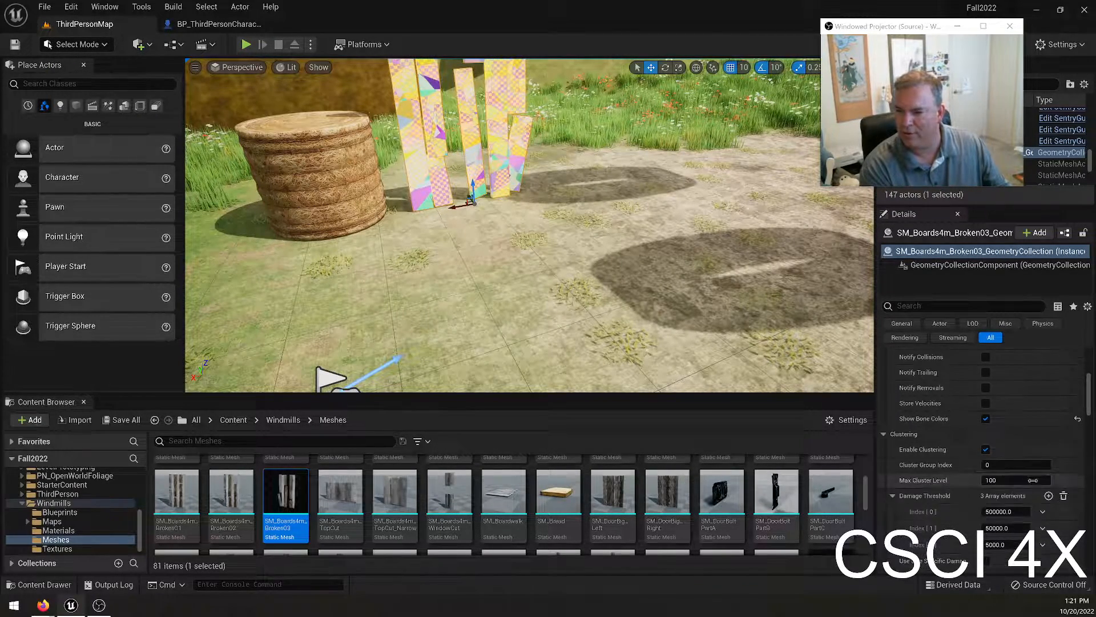
{"action": "scroll", "coordinate": [1018, 451], "scroll_direction": "down", "scroll_amount": 6}
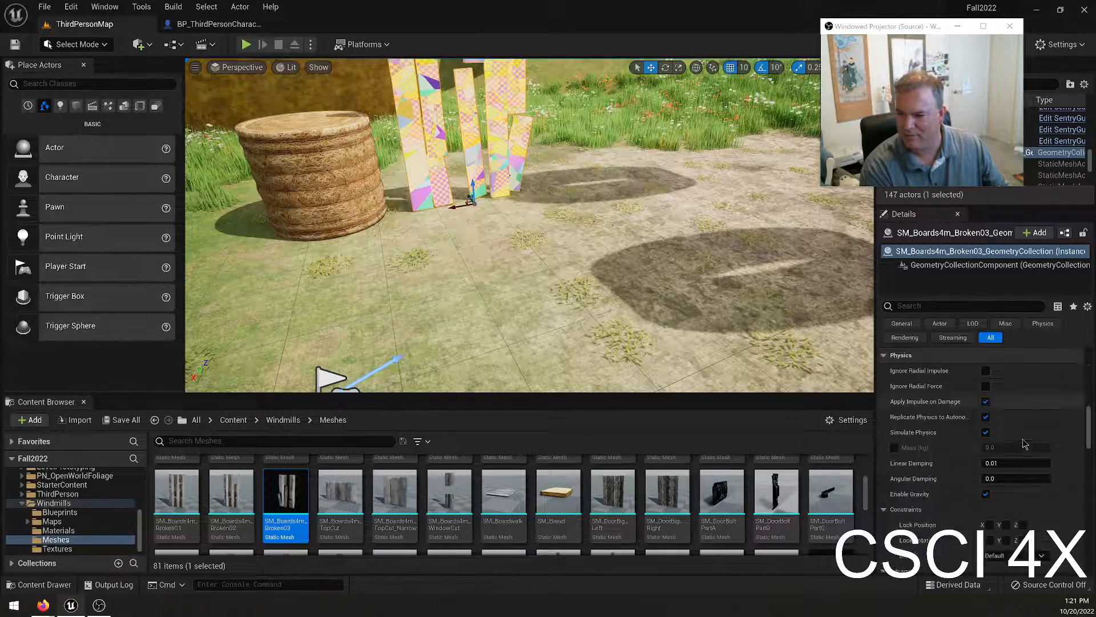
{"action": "left_click", "coordinate": [949, 307]}
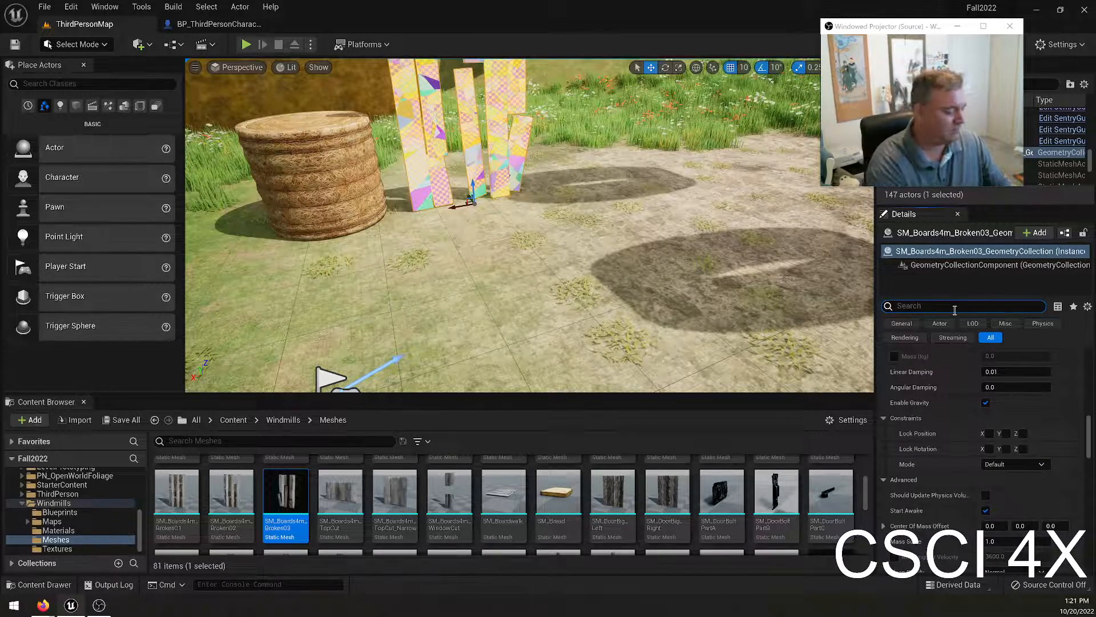
{"action": "type", "text": "bones"}
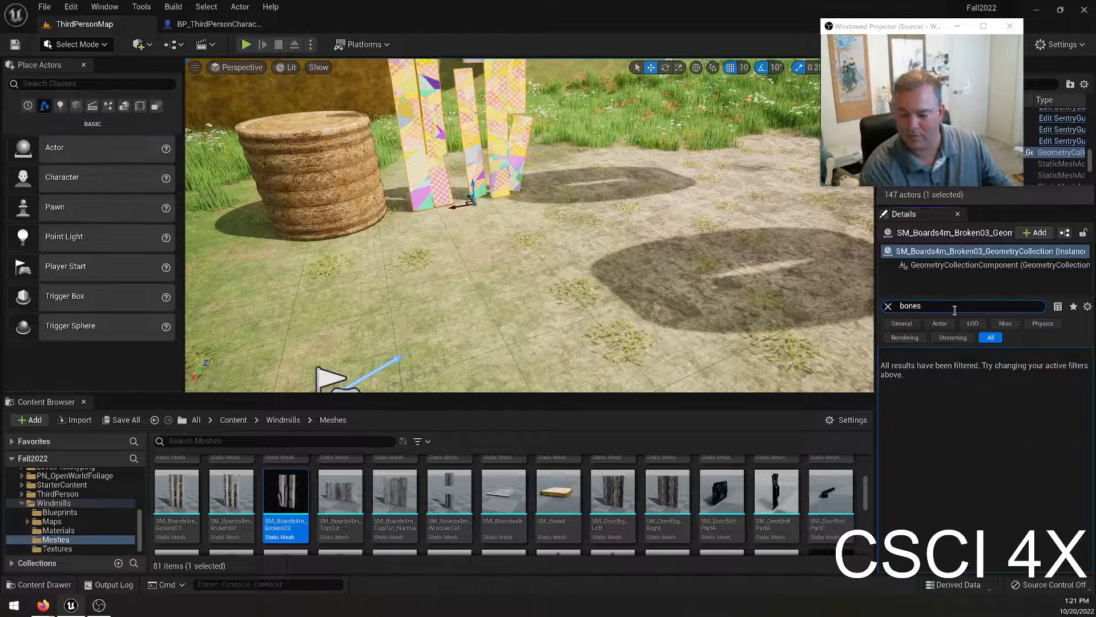
{"action": "left_click", "coordinate": [986, 386]}
{"action": "key", "text": "f"}
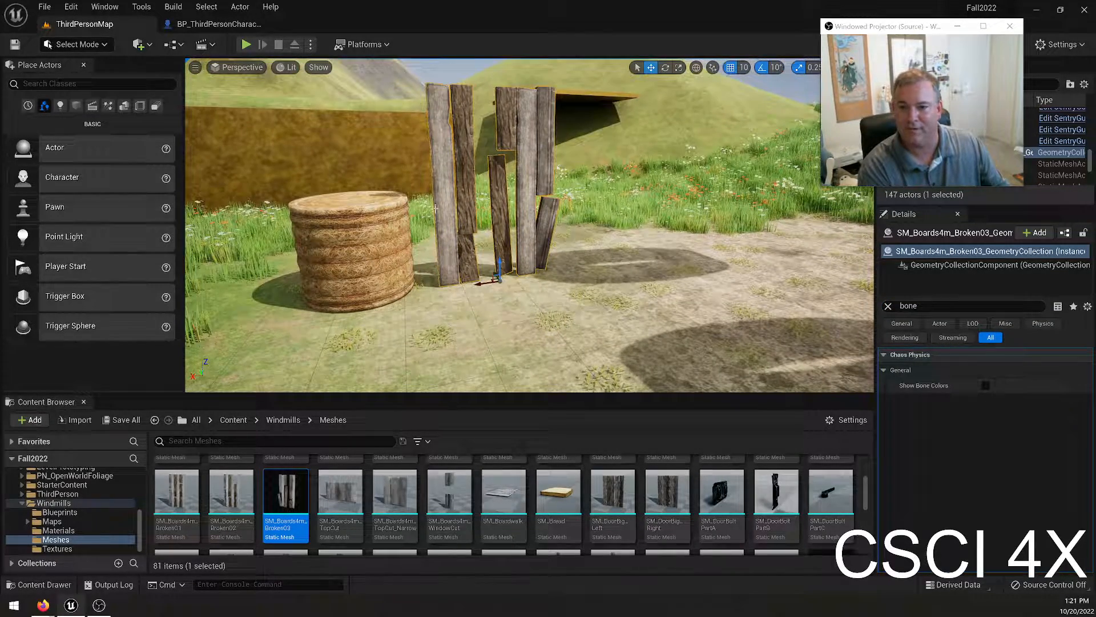
Play-test the level to check the boards' destruction with bone colors off, run and jump around the area, and end the session.
{"action": "left_click", "coordinate": [247, 45]}
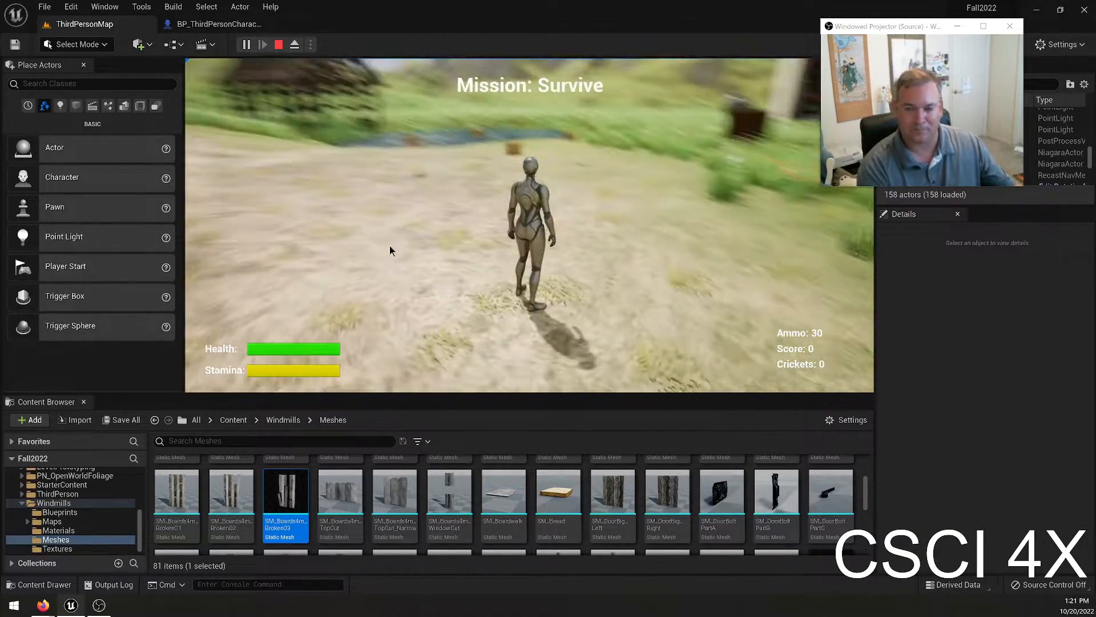
{"action": "key", "text": "Escape"}
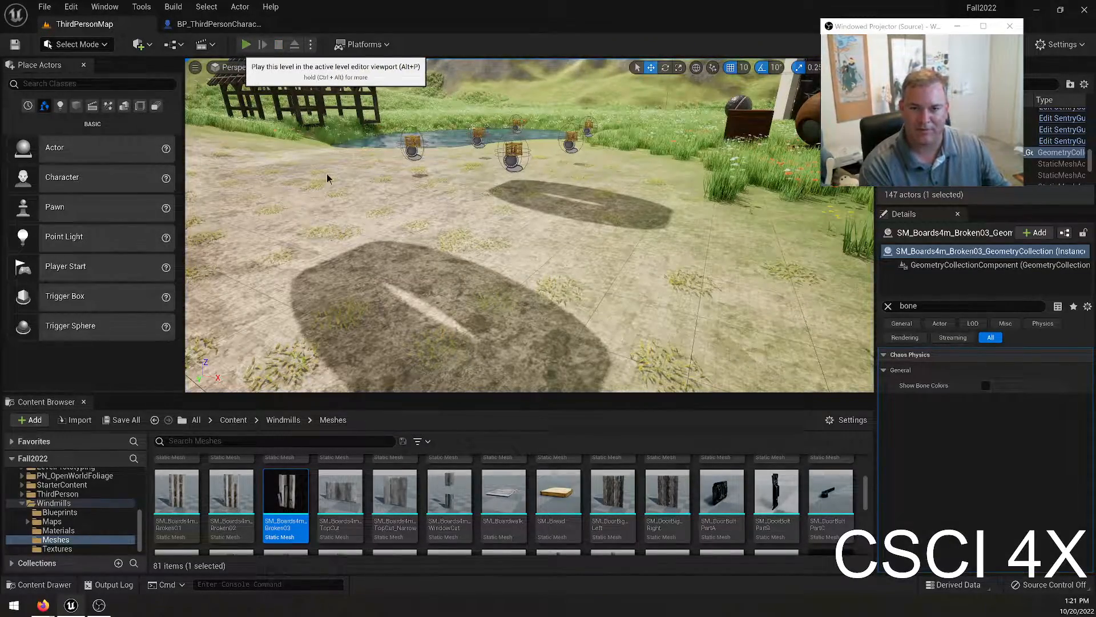
{"action": "key", "text": "alt+p"}
{"action": "left_click", "coordinate": [217, 223]}
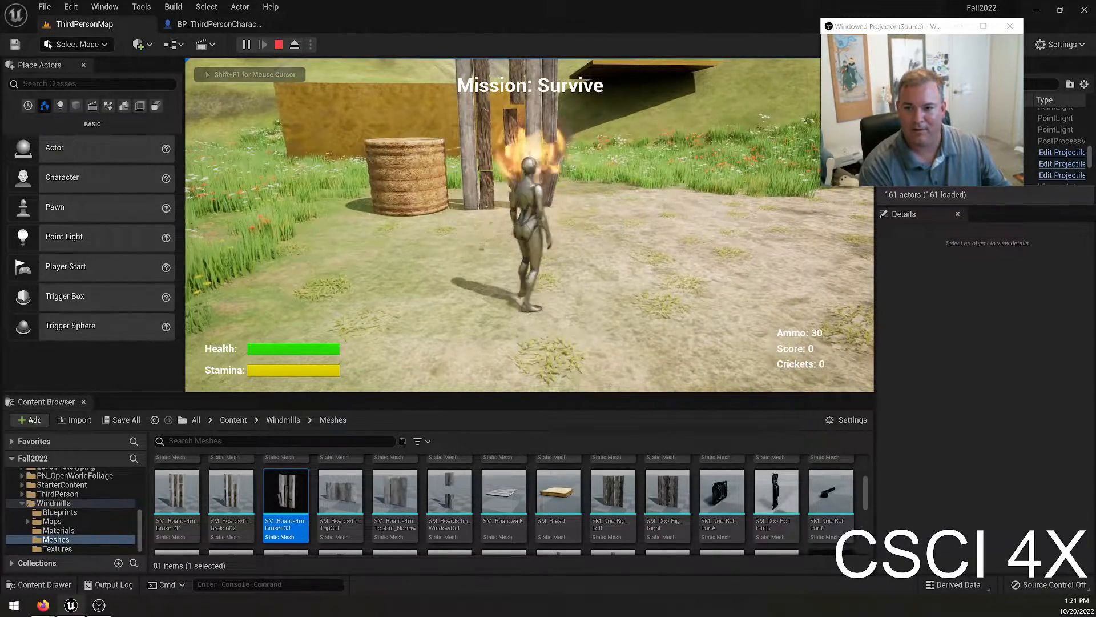
{"action": "key", "text": "s"}
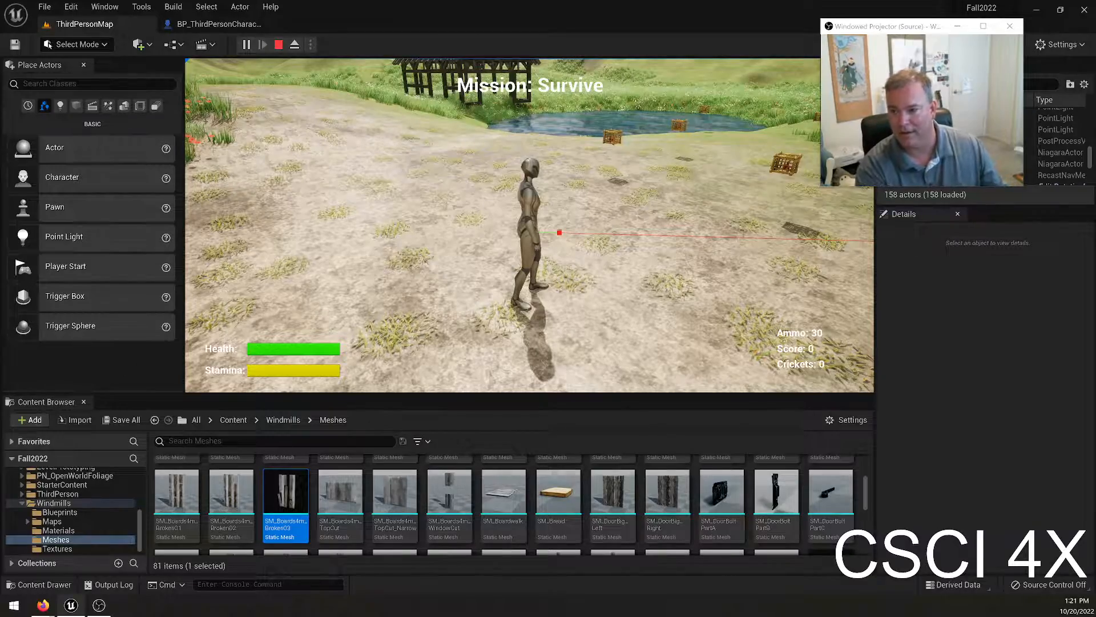
{"action": "key", "text": "w"}
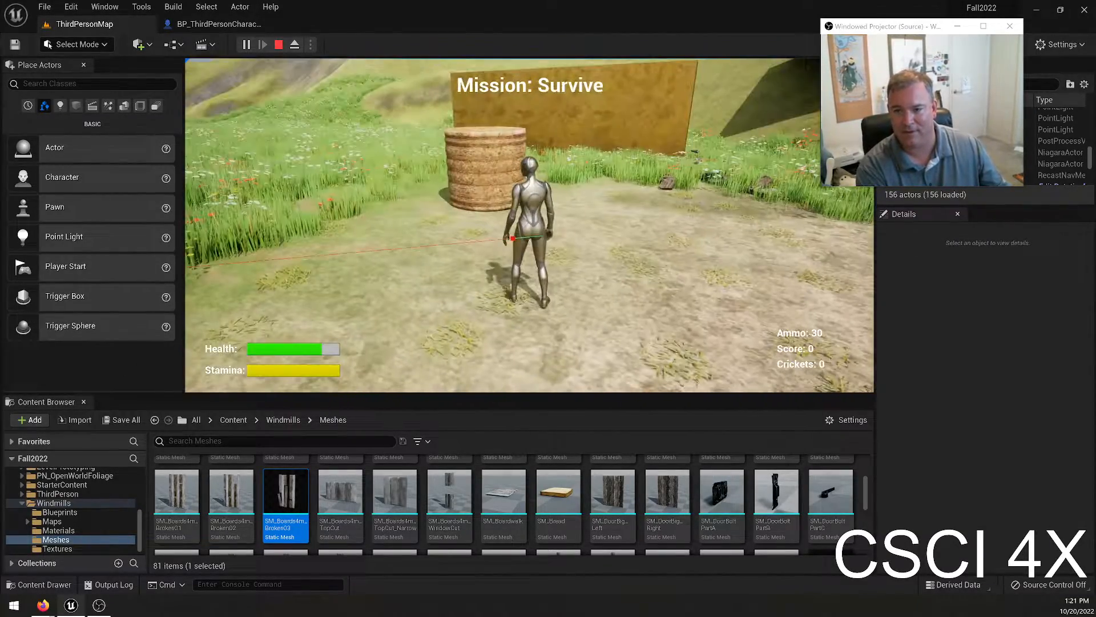
{"action": "key", "text": "w"}
{"action": "key", "text": "space"}
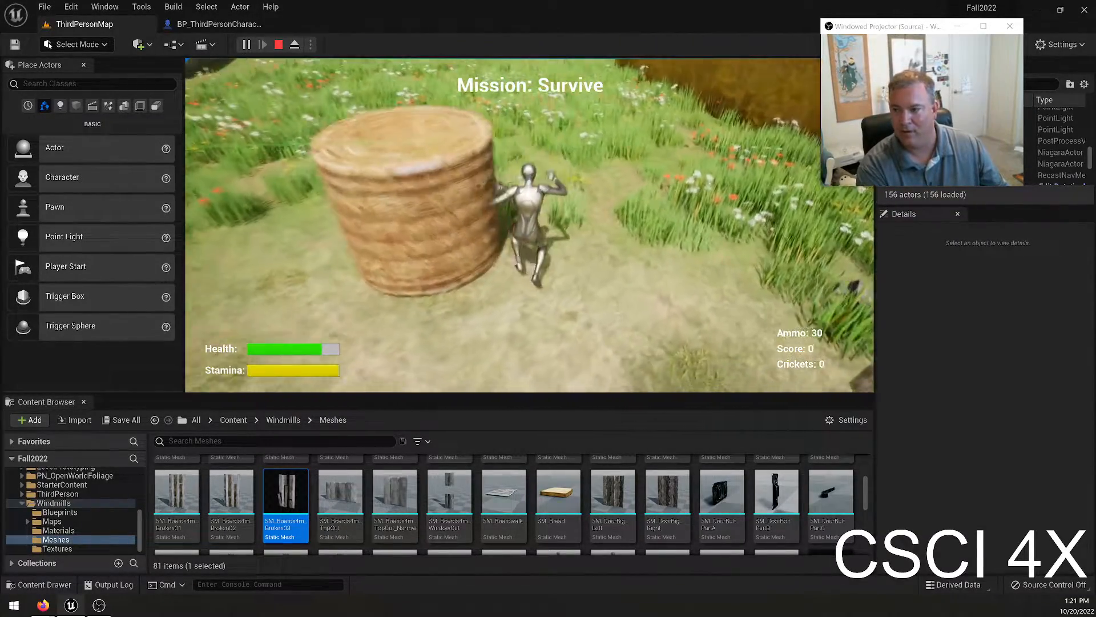
{"action": "key", "text": "space"}
{"action": "key", "text": "w"}
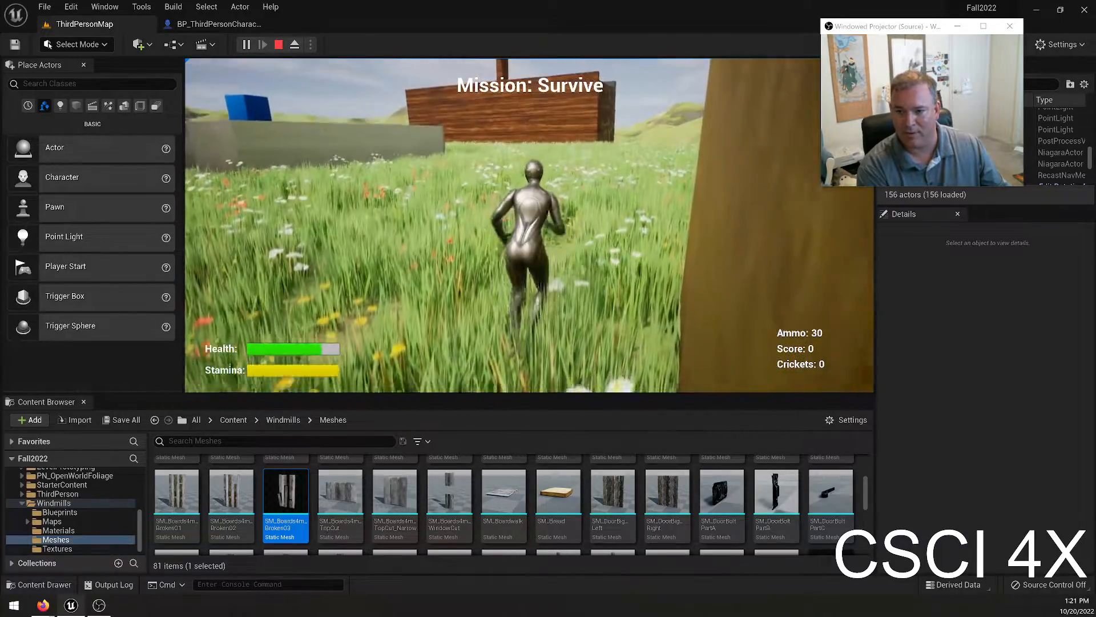
{"action": "key", "text": "w"}
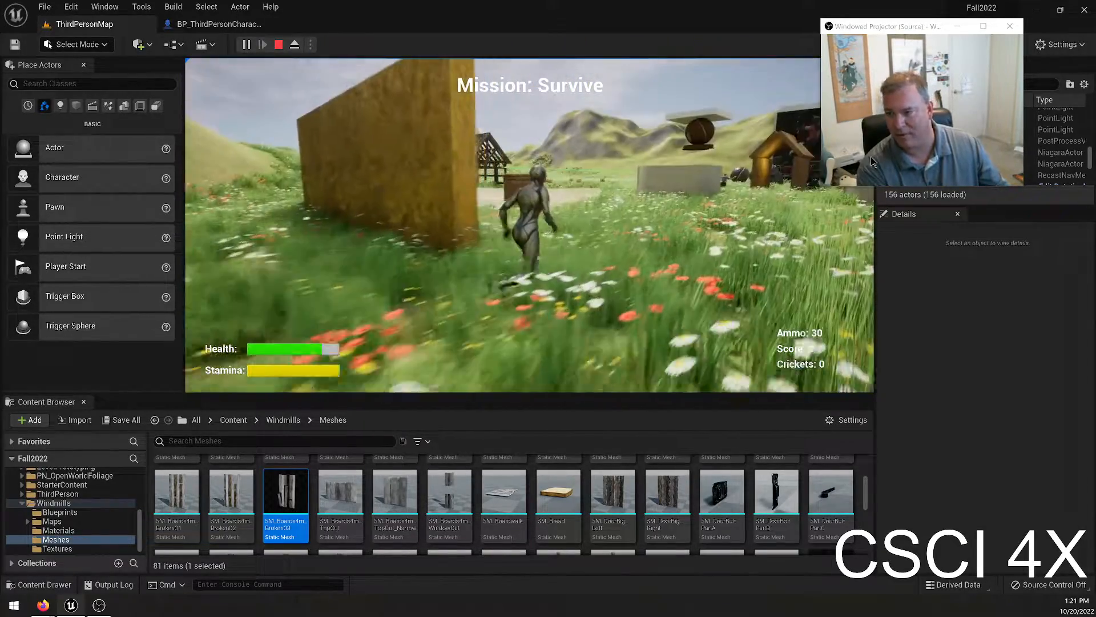
{"action": "key", "text": "Escape"}
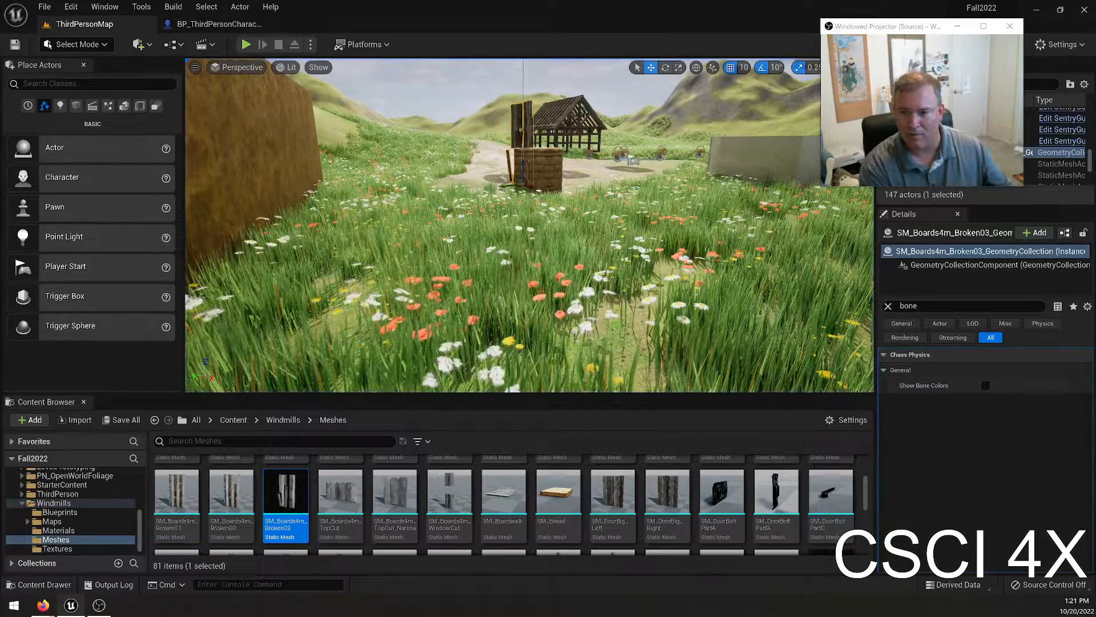
Add the First Person Blueprint content pack to the project from the Bill content folder.
{"action": "key", "text": "f"}
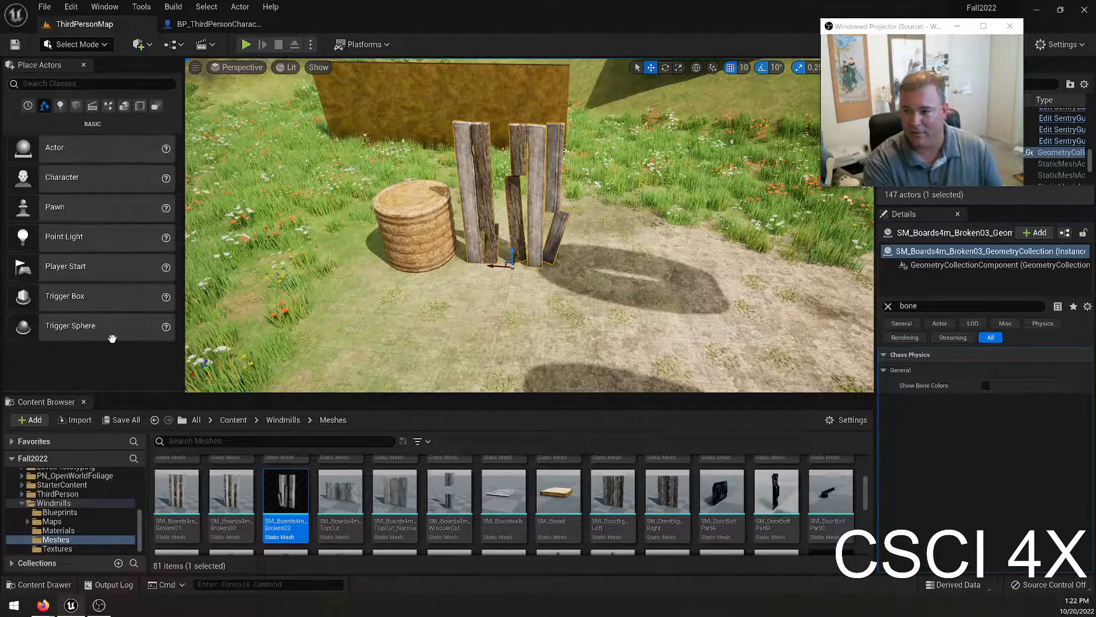
{"action": "scroll", "coordinate": [111, 513], "scroll_direction": "up", "scroll_amount": 5}
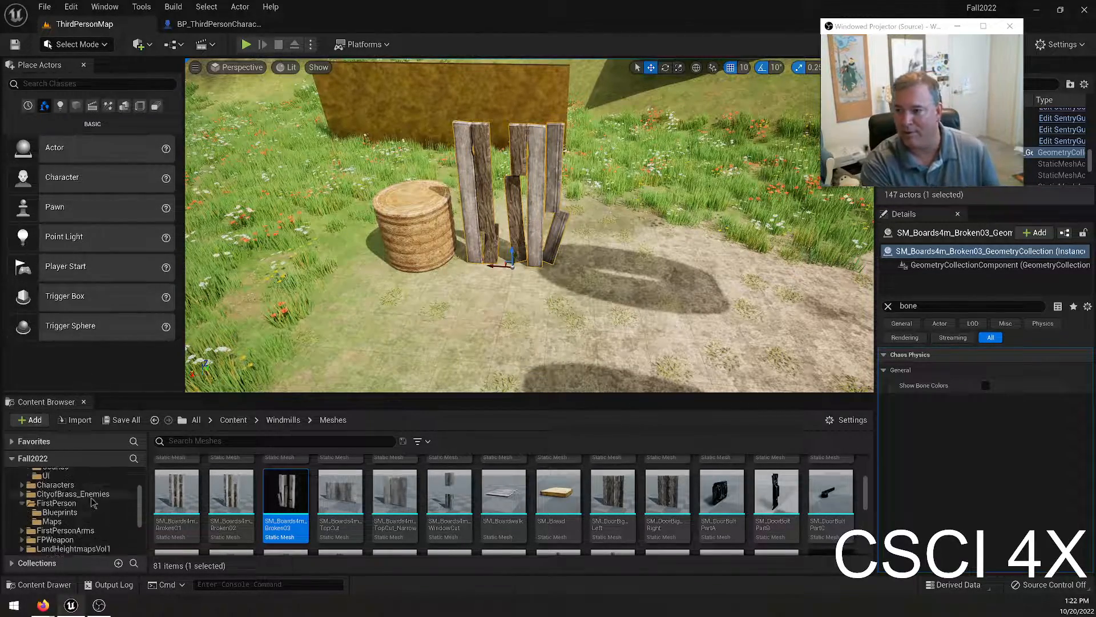
{"action": "left_click", "coordinate": [123, 491]}
{"action": "right_click", "coordinate": [369, 502]}
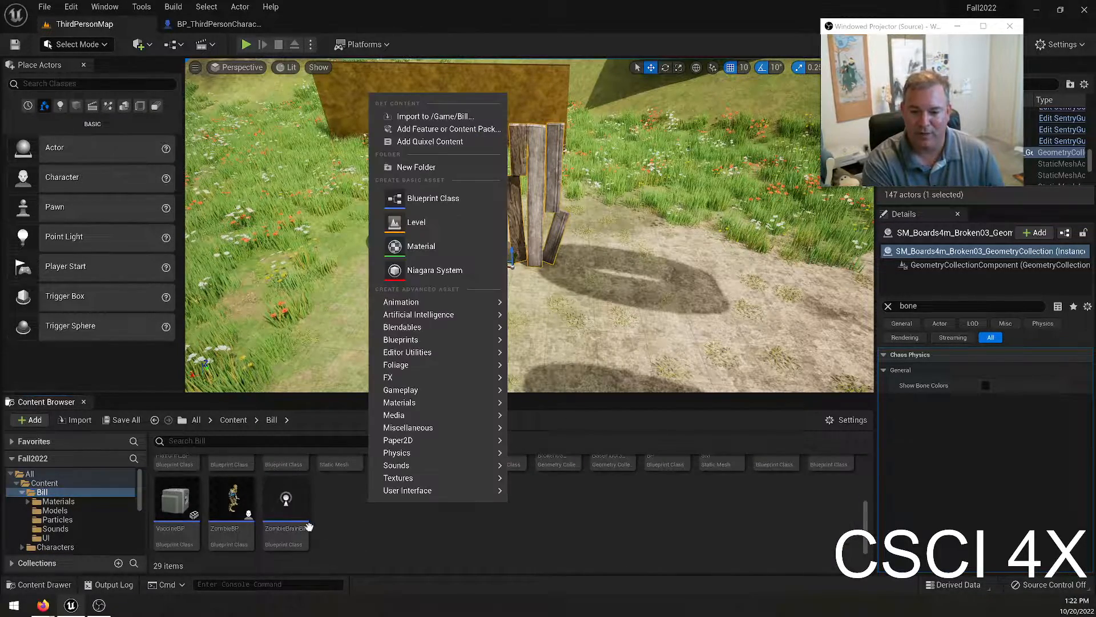
{"action": "left_click", "coordinate": [403, 129]}
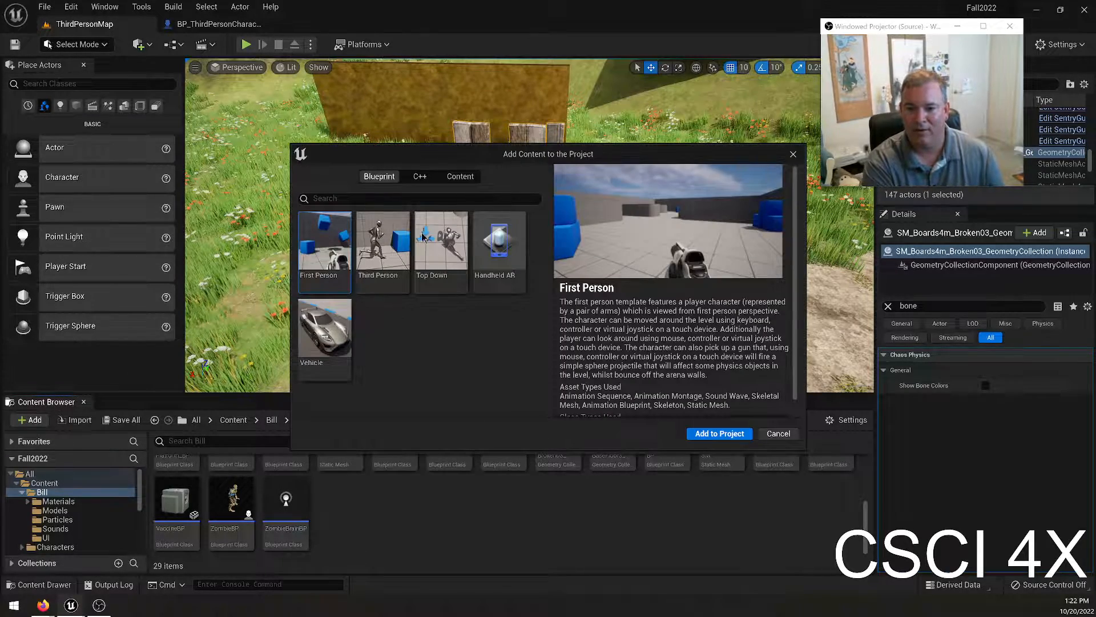
{"action": "left_click", "coordinate": [700, 434]}
Browse the FirstPerson, FirstPersonArms and FPWeapon folders to examine their maps, animations and weapon mesh assets.
{"action": "scroll", "coordinate": [131, 502], "scroll_direction": "down", "scroll_amount": 2}
{"action": "left_click", "coordinate": [52, 492]}
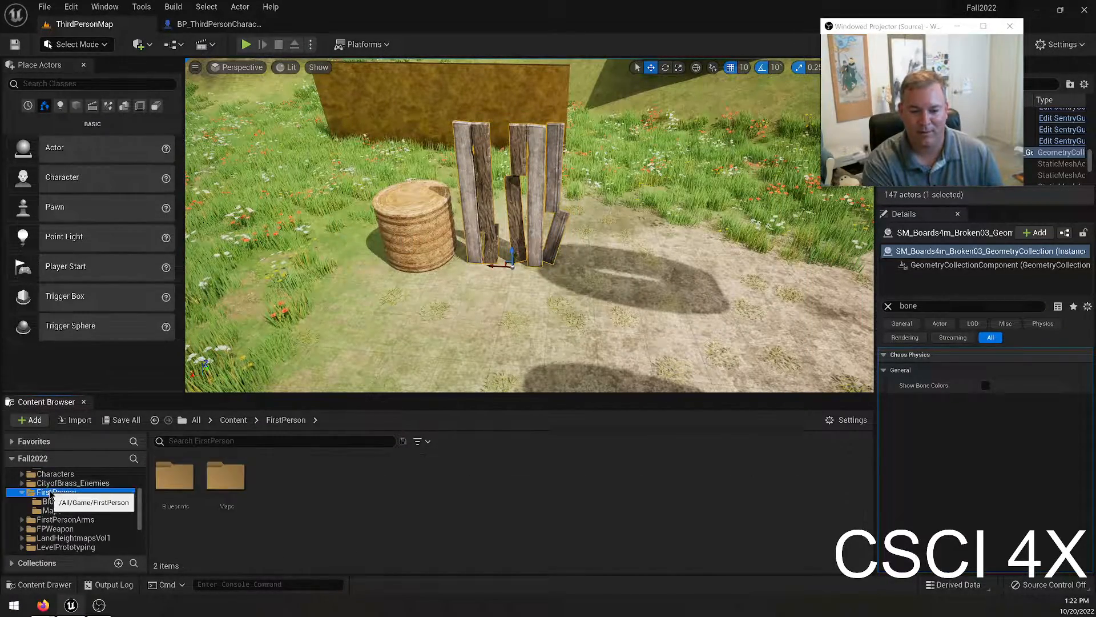
{"action": "left_click", "coordinate": [342, 485]}
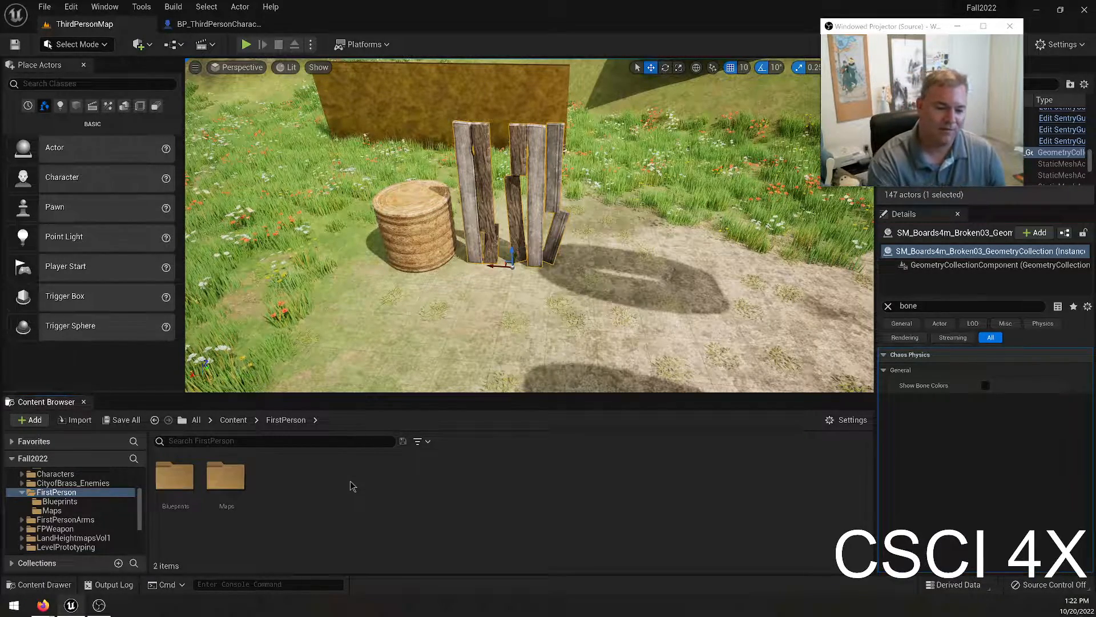
{"action": "left_click", "coordinate": [185, 479]}
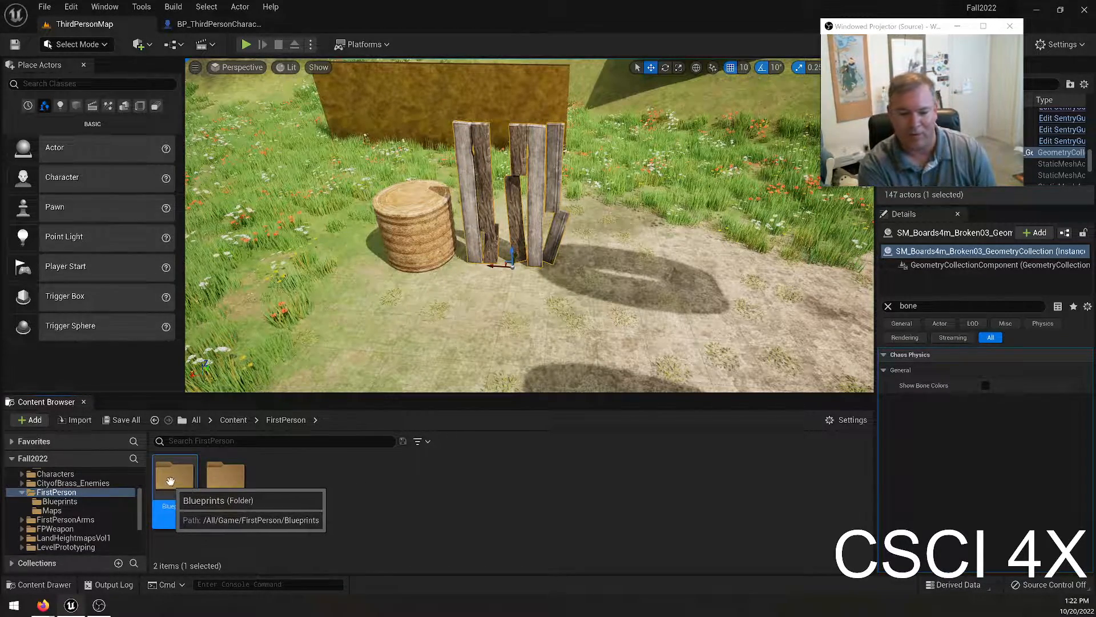
{"action": "double_click", "coordinate": [226, 476]}
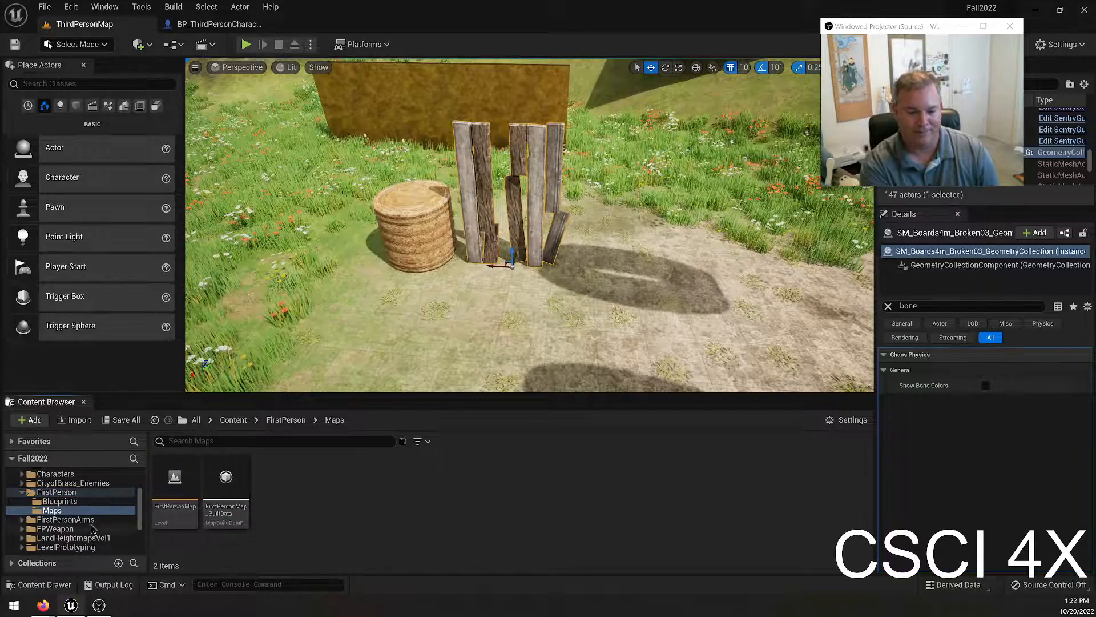
{"action": "left_click", "coordinate": [64, 519]}
{"action": "double_click", "coordinate": [165, 479]}
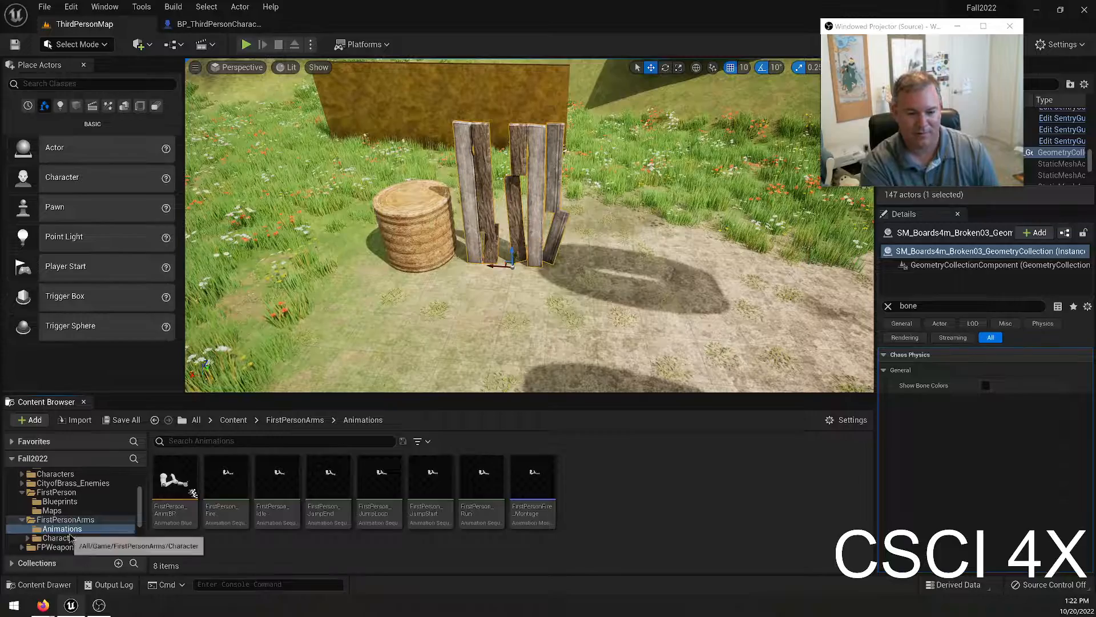
{"action": "left_click", "coordinate": [55, 546]}
{"action": "double_click", "coordinate": [278, 477]}
{"action": "left_click", "coordinate": [379, 485]}
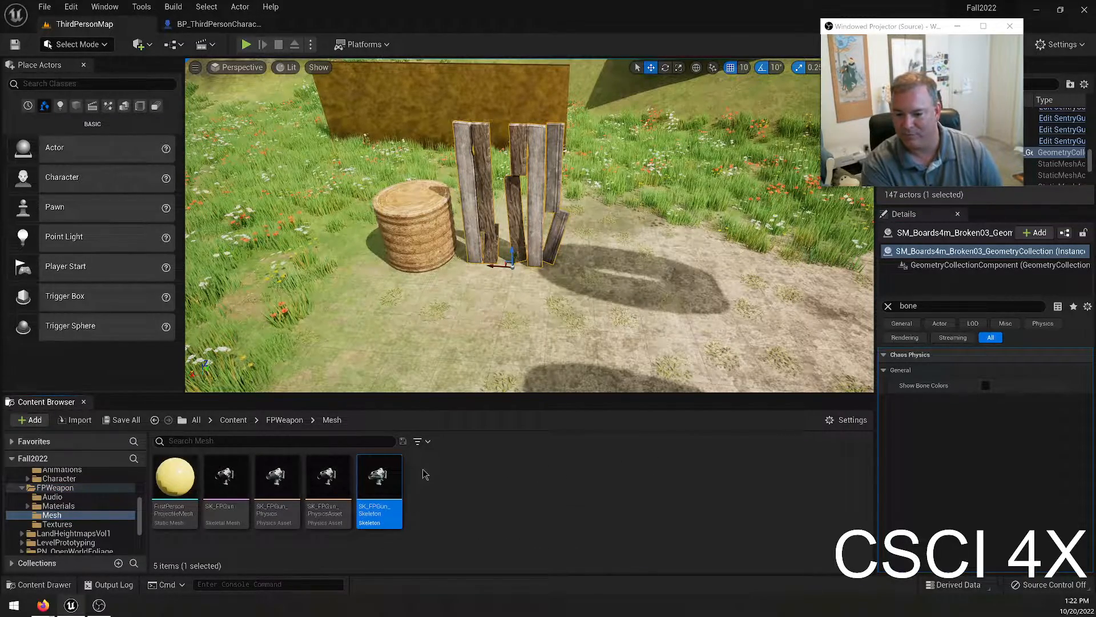
{"action": "right_click", "coordinate": [390, 473]}
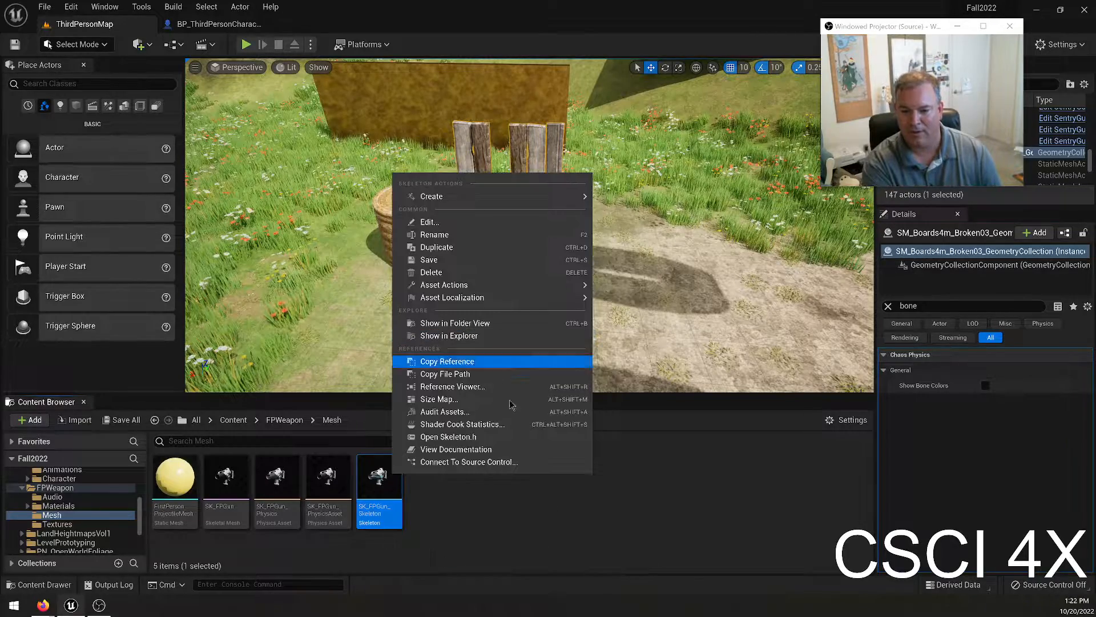
{"action": "left_click", "coordinate": [458, 514]}
{"action": "left_click", "coordinate": [385, 481]}
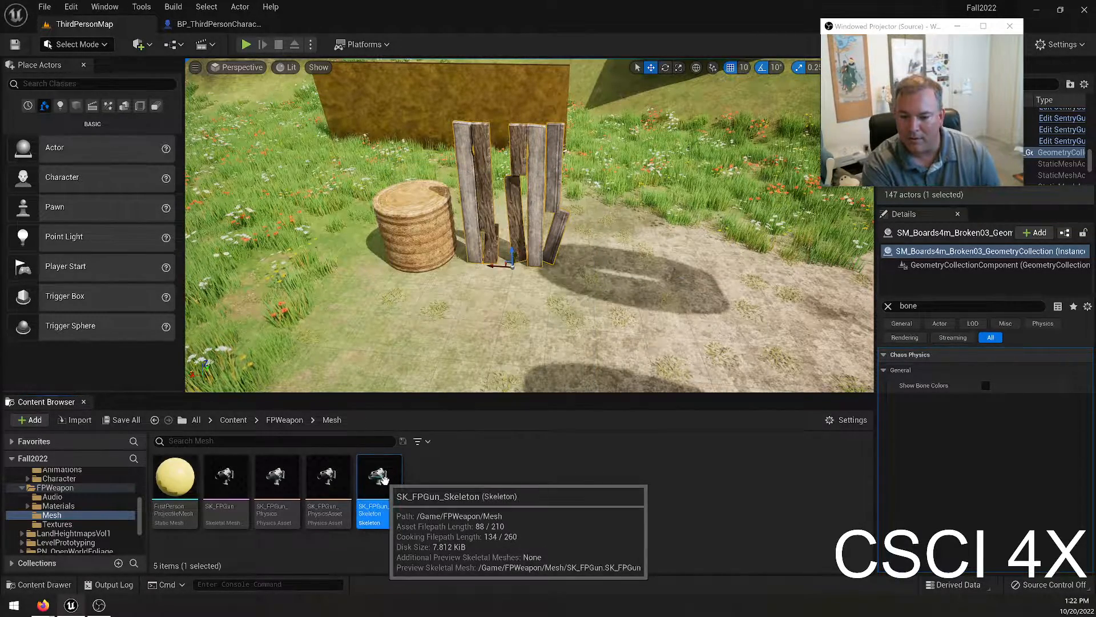
{"action": "right_click", "coordinate": [385, 481]}
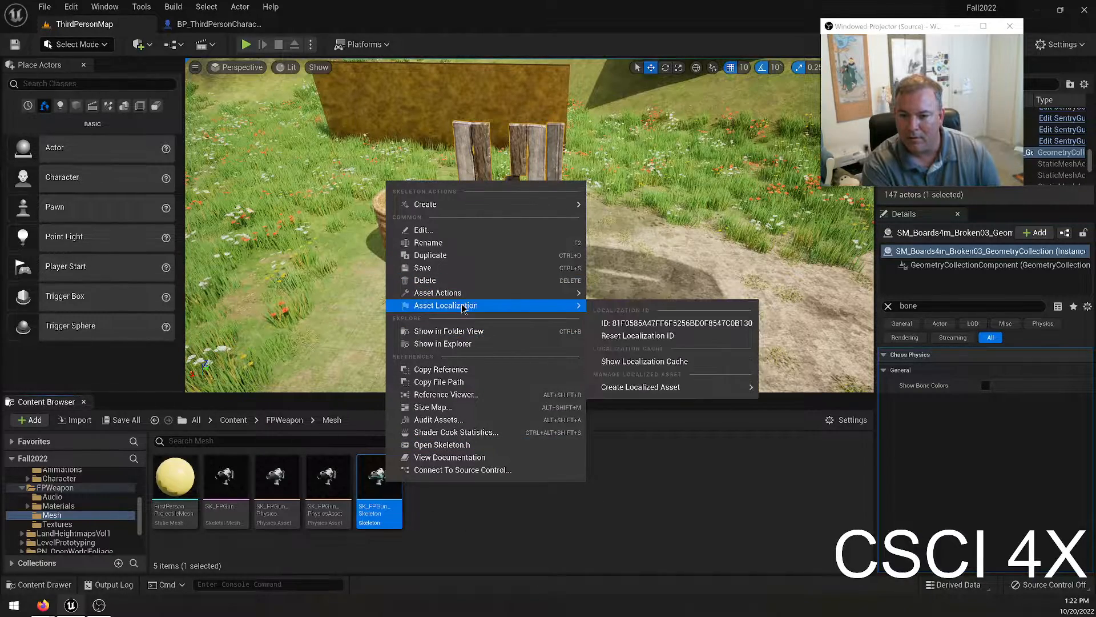
{"action": "mouse_move", "coordinate": [577, 292]}
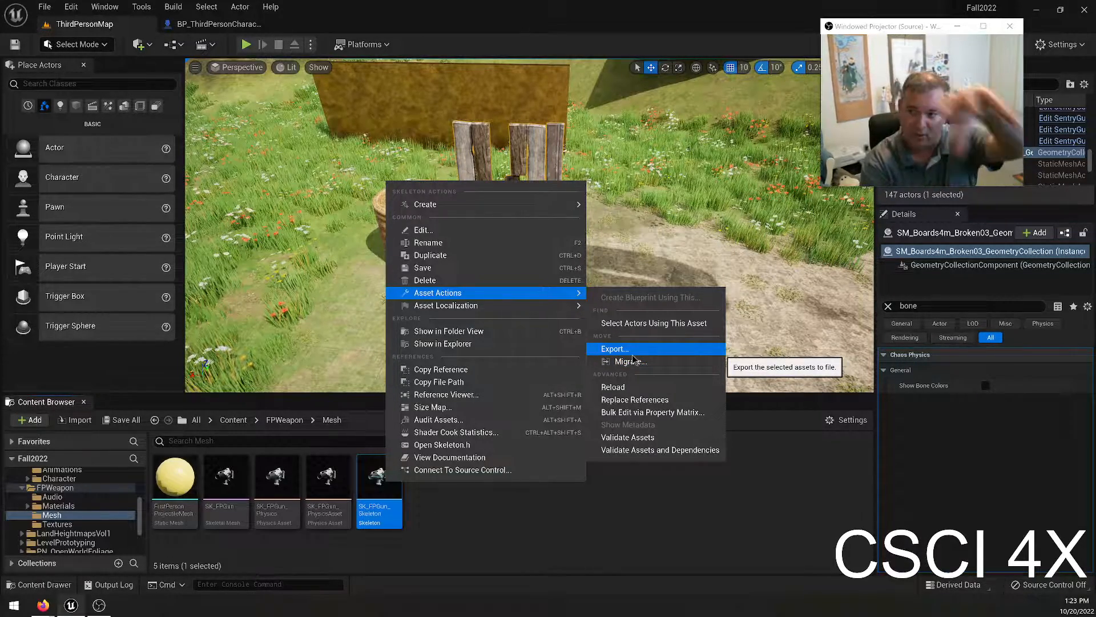
{"action": "left_click", "coordinate": [560, 522]}
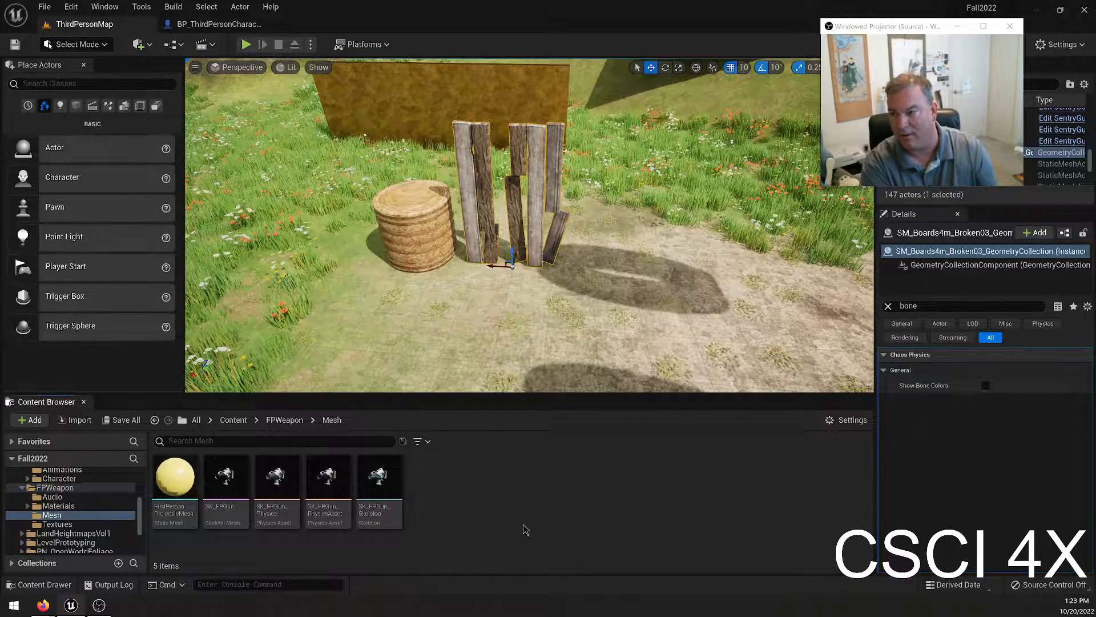
View the First Person template in the Add Feature or Content Pack dialog and cancel without adding it.
{"action": "right_click", "coordinate": [500, 521]}
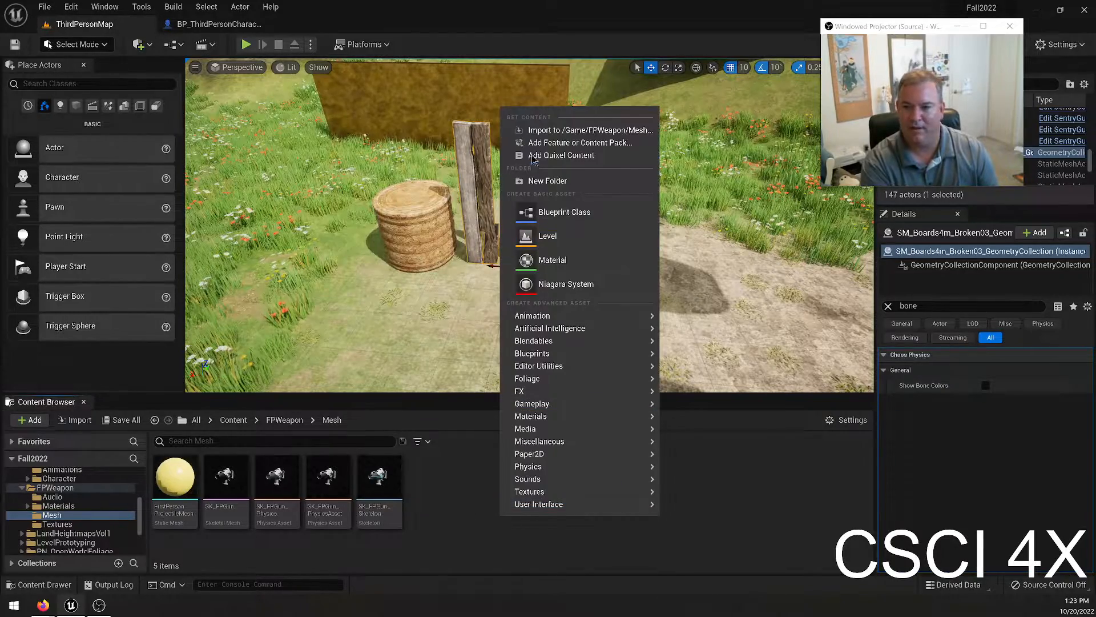
{"action": "left_click", "coordinate": [548, 144]}
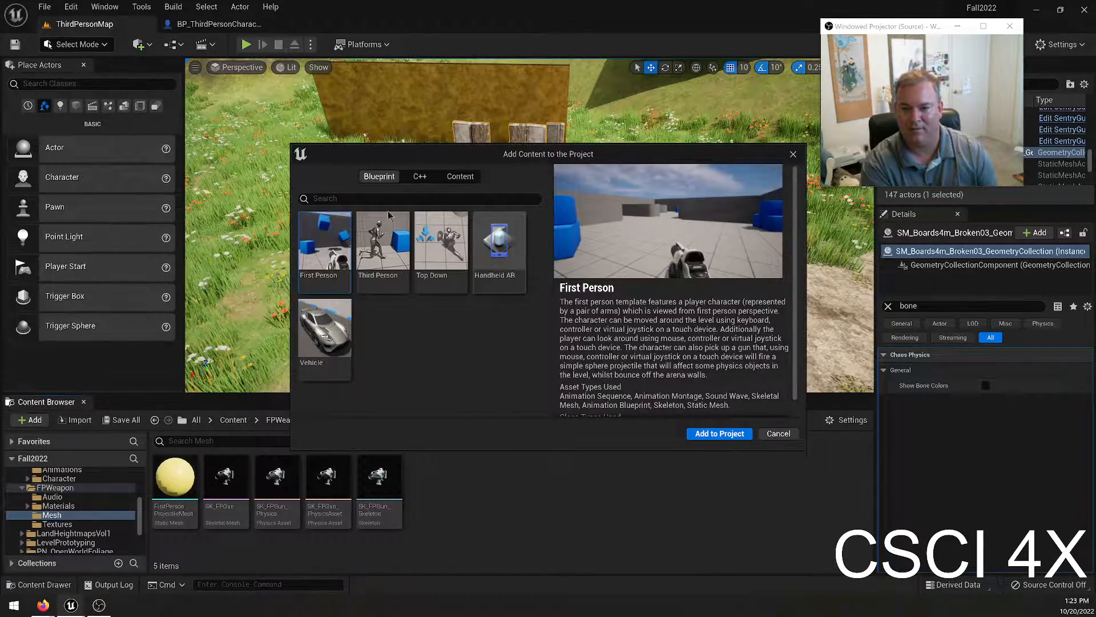
{"action": "left_click", "coordinate": [778, 433]}
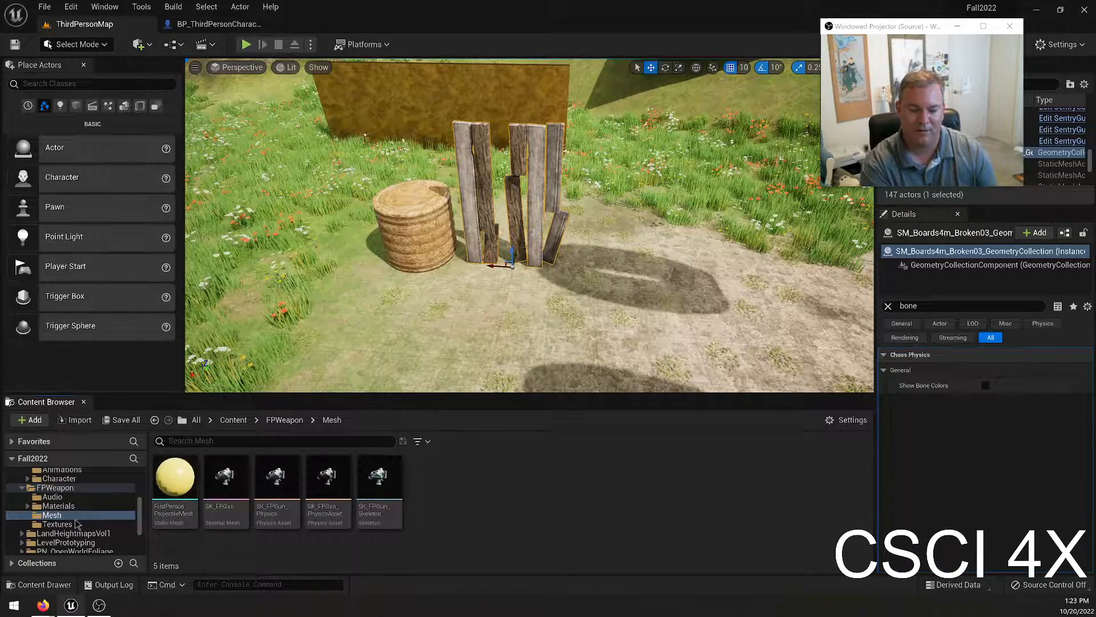
Open the BP_ThirdPersonCharacter blueprint from the ThirdPerson folder's Blueprints subfolder.
{"action": "scroll", "coordinate": [78, 524], "scroll_direction": "up", "scroll_amount": 1}
{"action": "left_click", "coordinate": [57, 506]}
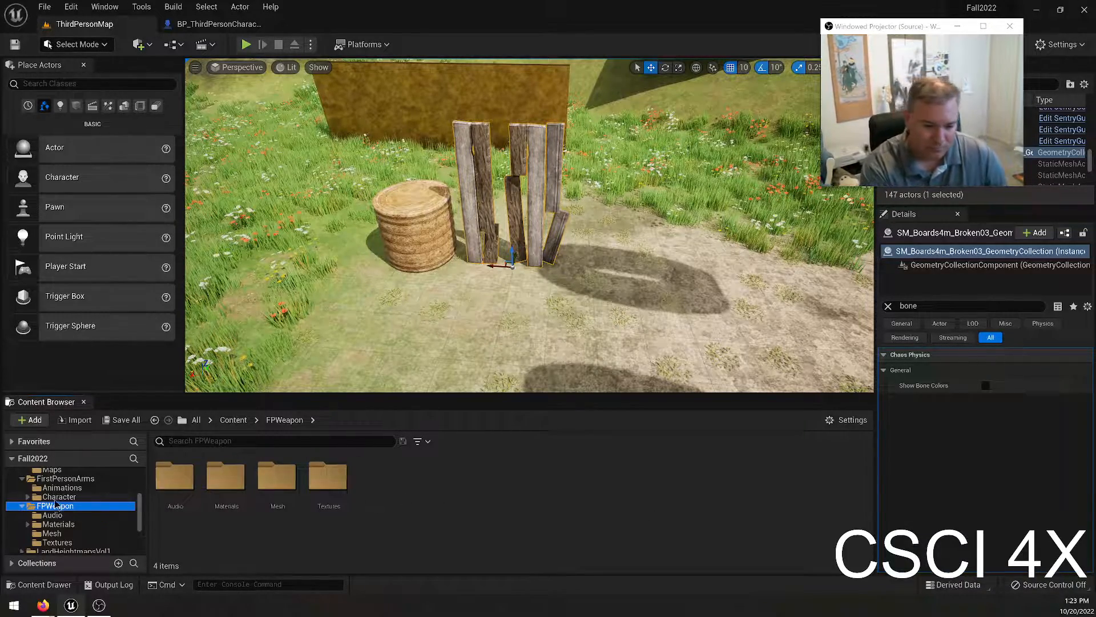
{"action": "scroll", "coordinate": [90, 496], "scroll_direction": "up", "scroll_amount": 2}
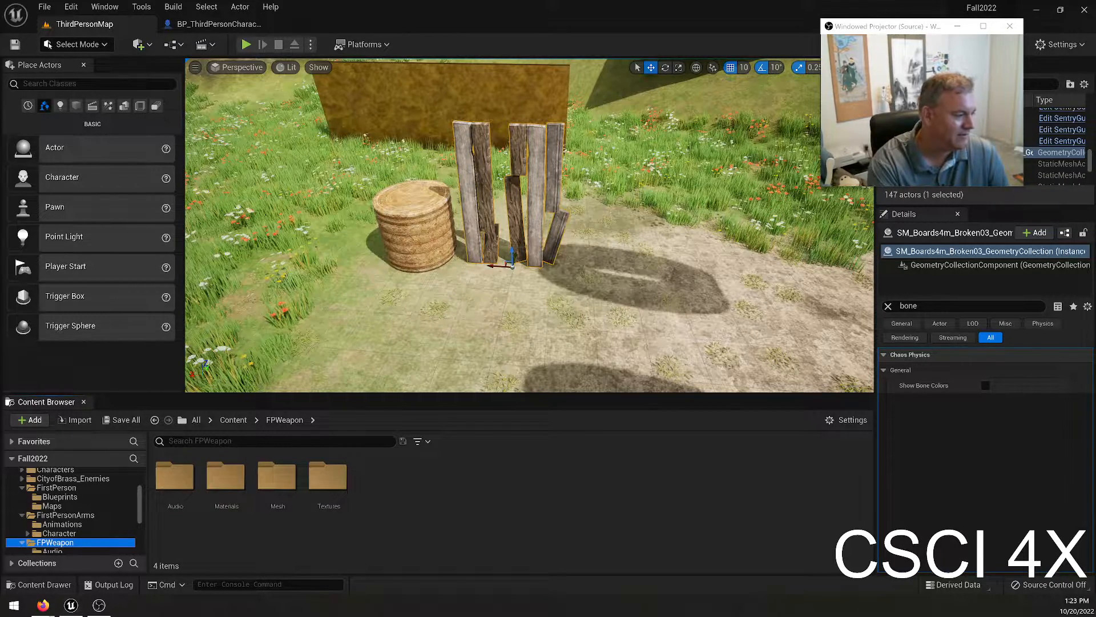
{"action": "left_click", "coordinate": [97, 489]}
{"action": "scroll", "coordinate": [102, 508], "scroll_direction": "down", "scroll_amount": 6}
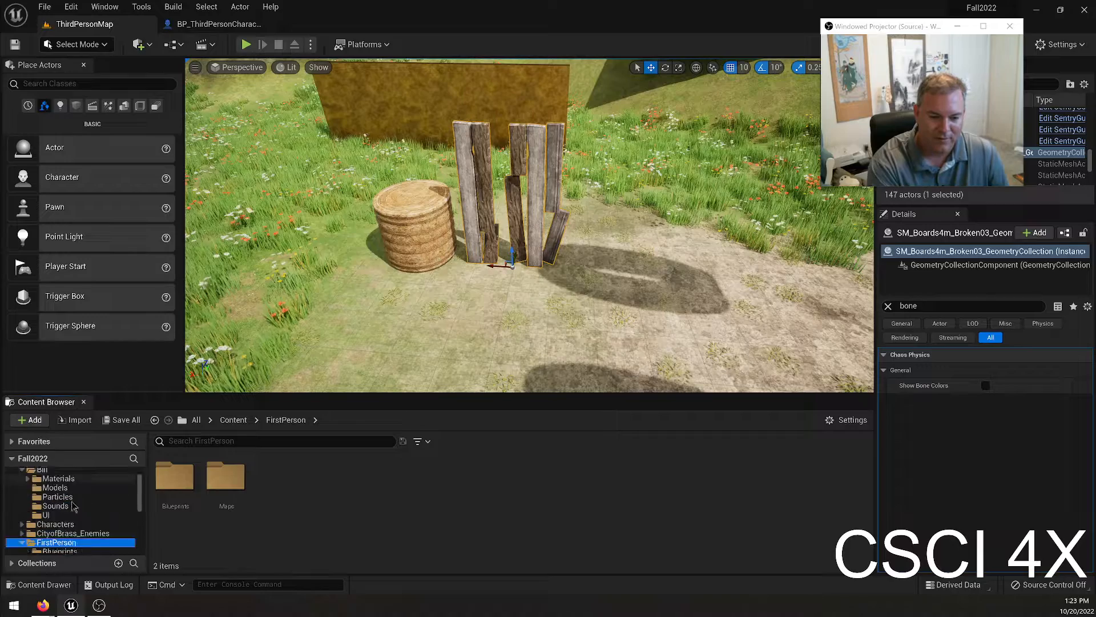
{"action": "scroll", "coordinate": [105, 526], "scroll_direction": "up", "scroll_amount": 2}
{"action": "left_click", "coordinate": [62, 493]}
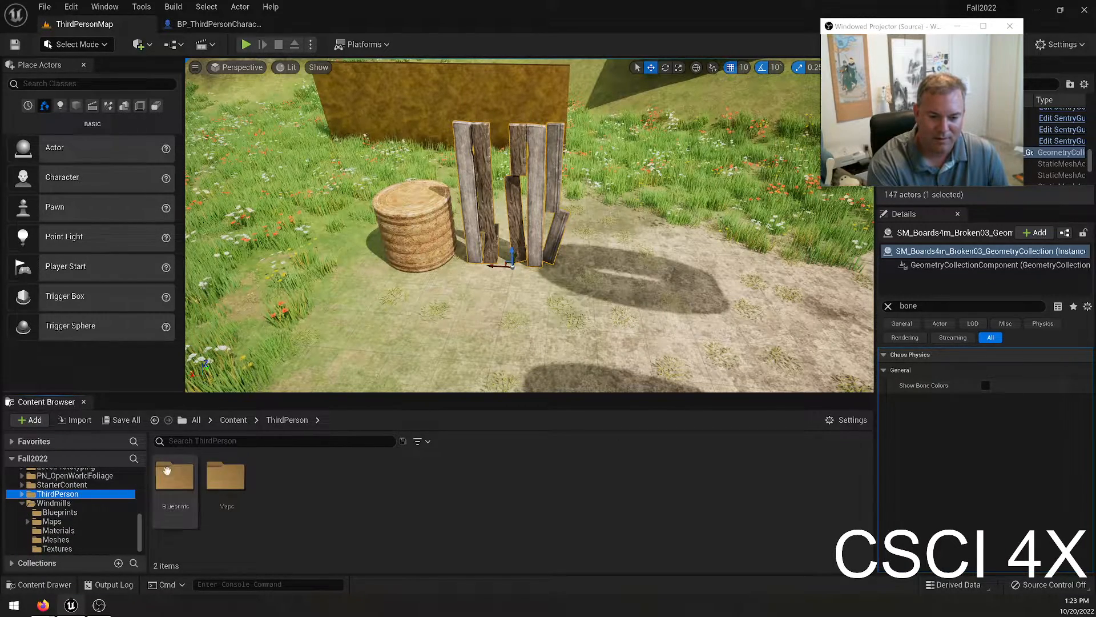
{"action": "double_click", "coordinate": [175, 477]}
{"action": "double_click", "coordinate": [173, 474]}
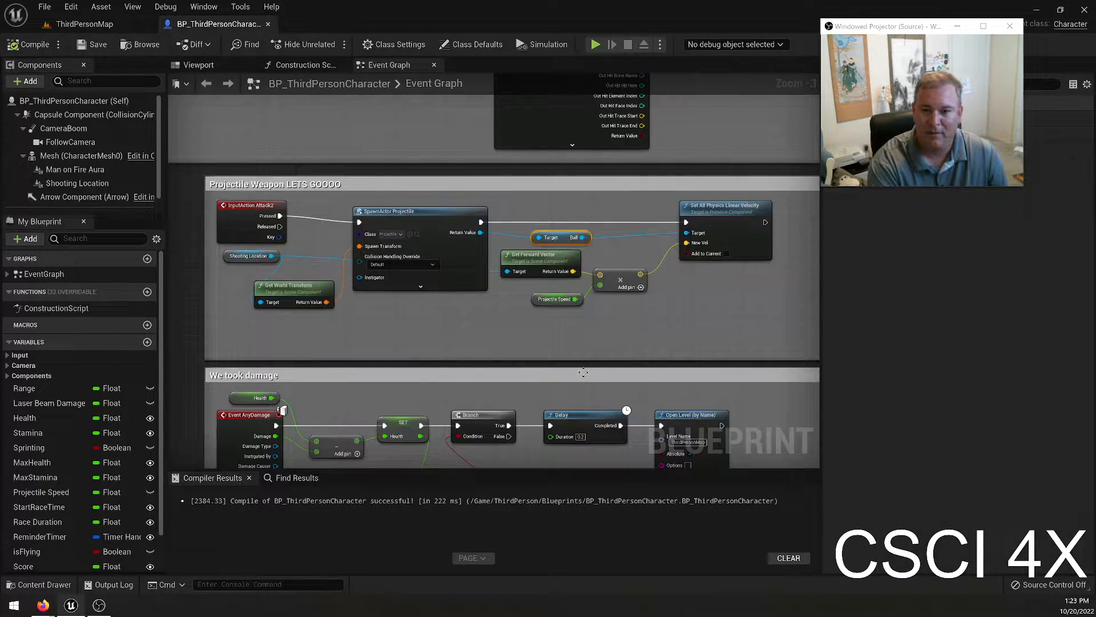
Set the class of the SpawnActor node in the Projectile Weapon section to BP_FirstPersonProjectile.
{"action": "left_click", "coordinate": [393, 234]}
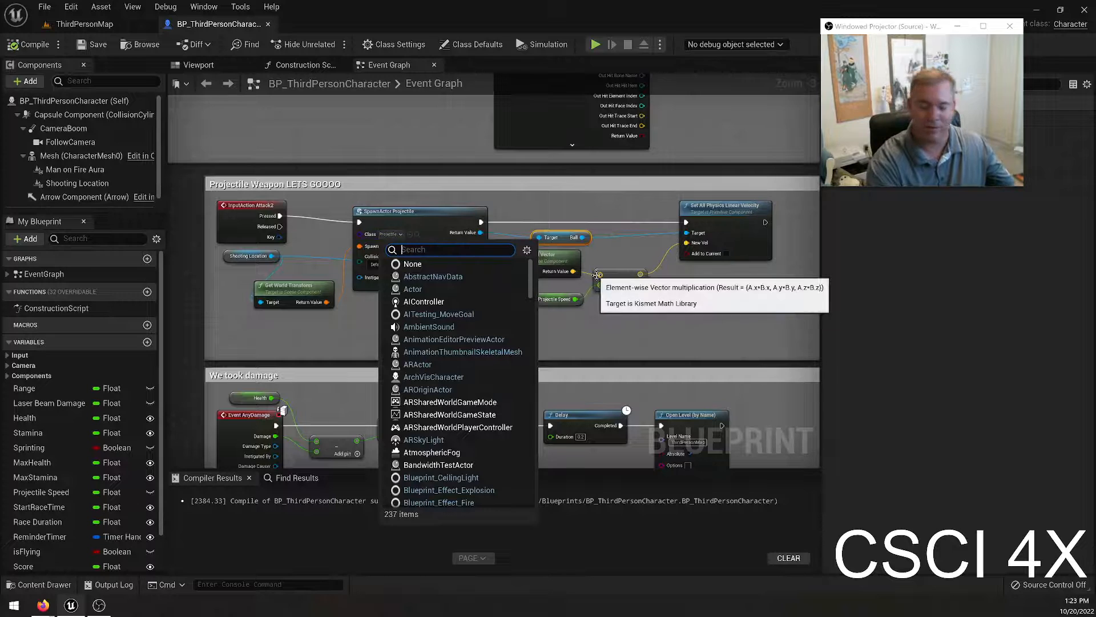
{"action": "key", "text": "BackSpace"}
{"action": "key", "text": "BackSpace"}
{"action": "key", "text": "BackSpace"}
{"action": "type", "text": "first"}
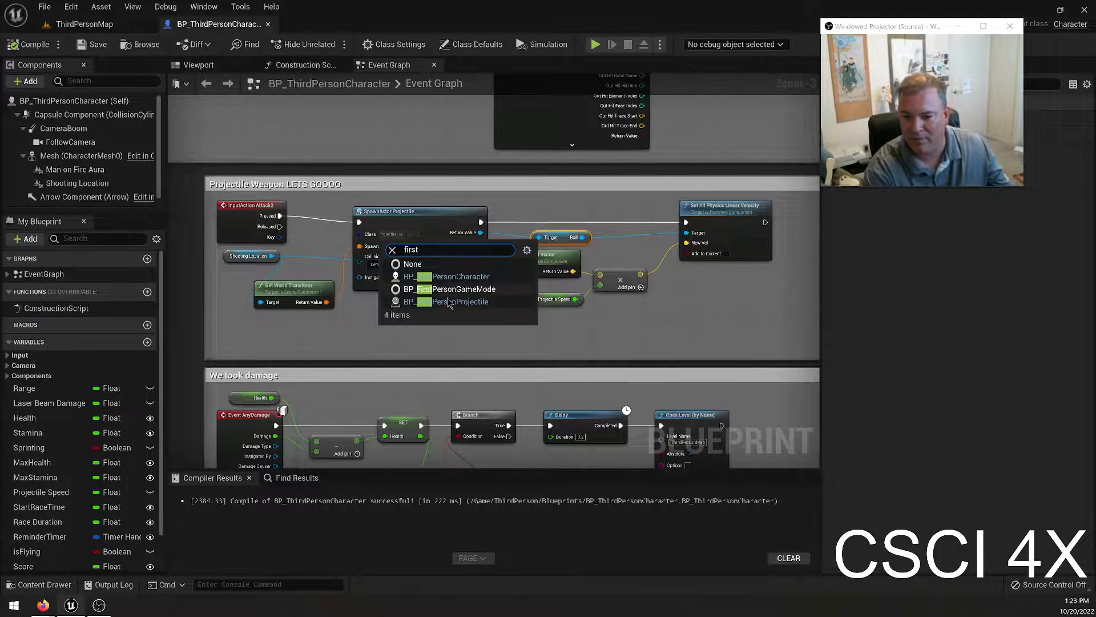
{"action": "left_click", "coordinate": [447, 301]}
Replace the Ball getter with a Collision Component getter linking the spawned projectile's Return Value to the Set All Physics Linear Velocity target.
{"action": "left_click", "coordinate": [547, 231]}
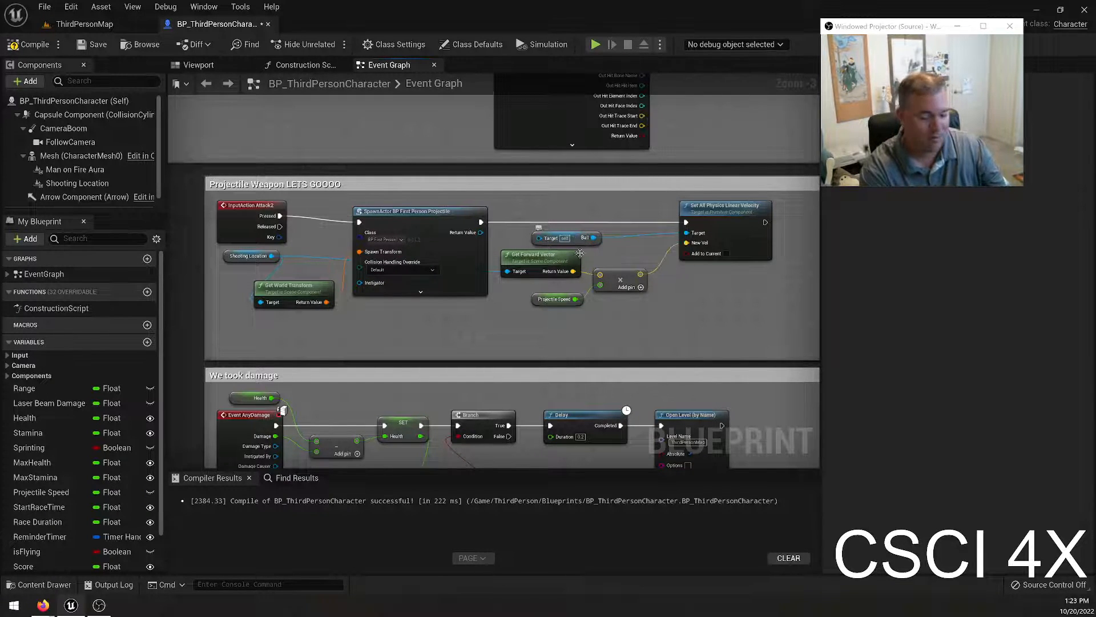
{"action": "left_click", "coordinate": [568, 238]}
{"action": "key", "text": "Delete"}
{"action": "left_click_drag", "start_coordinate": [489, 232], "coordinate": [695, 234]}
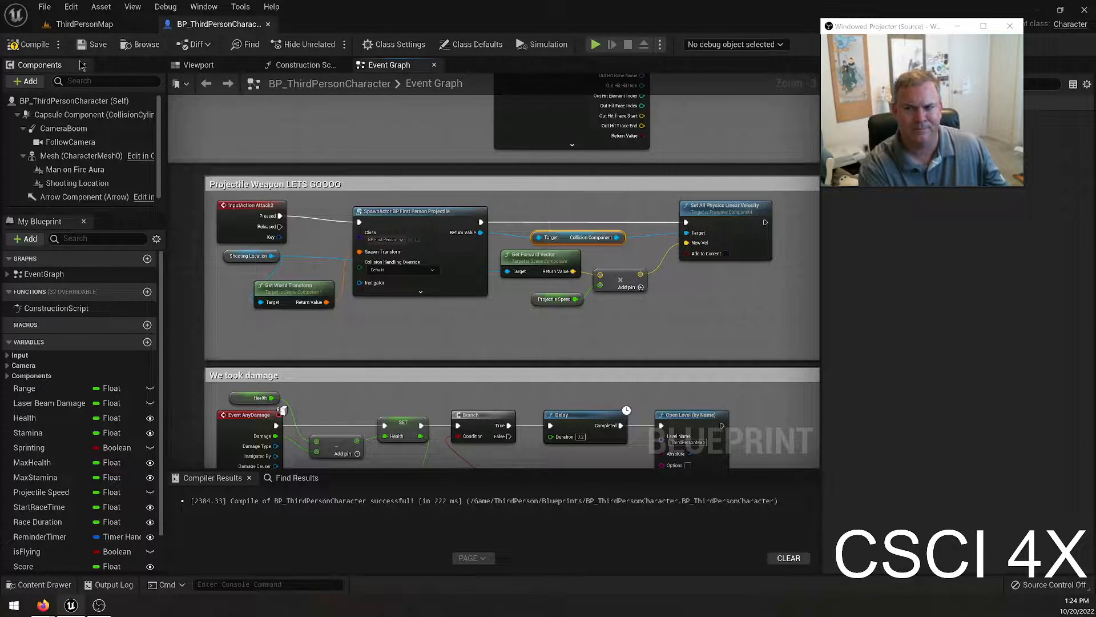
Play-test ThirdPersonMap, running around the ruined wooden structure to try out the new projectiles, and end the session.
{"action": "left_click", "coordinate": [84, 24]}
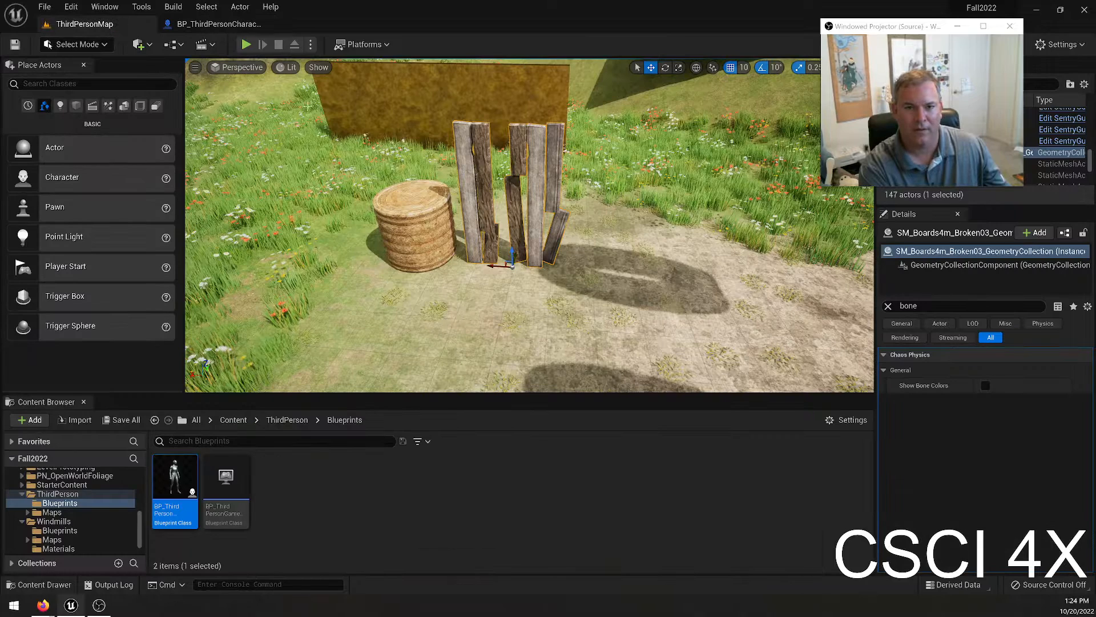
{"action": "left_click", "coordinate": [246, 45]}
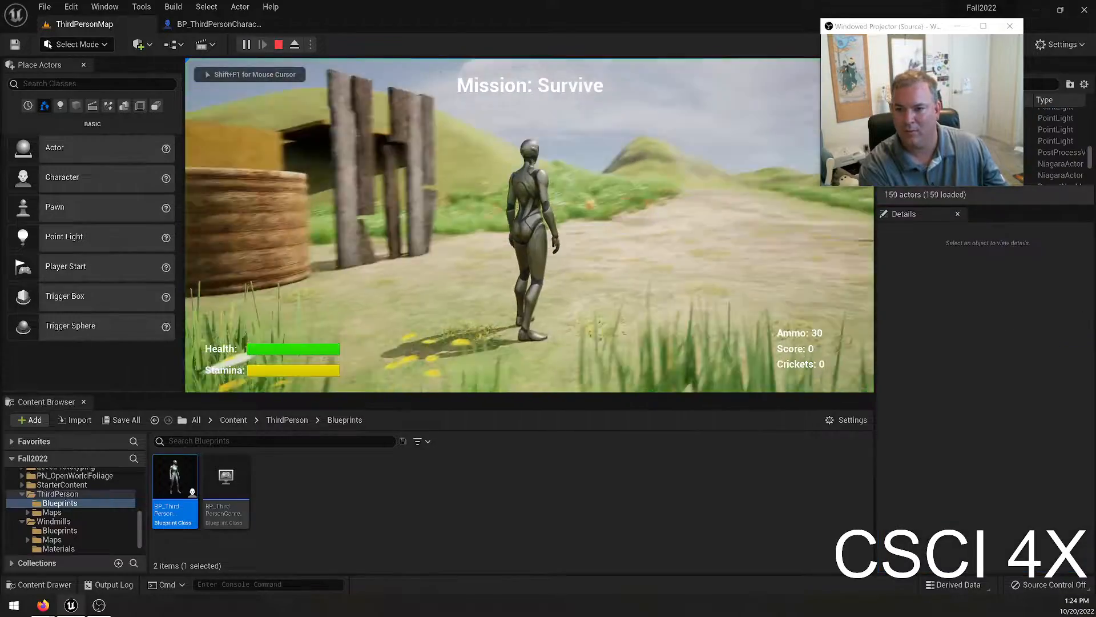
{"action": "key", "text": "w"}
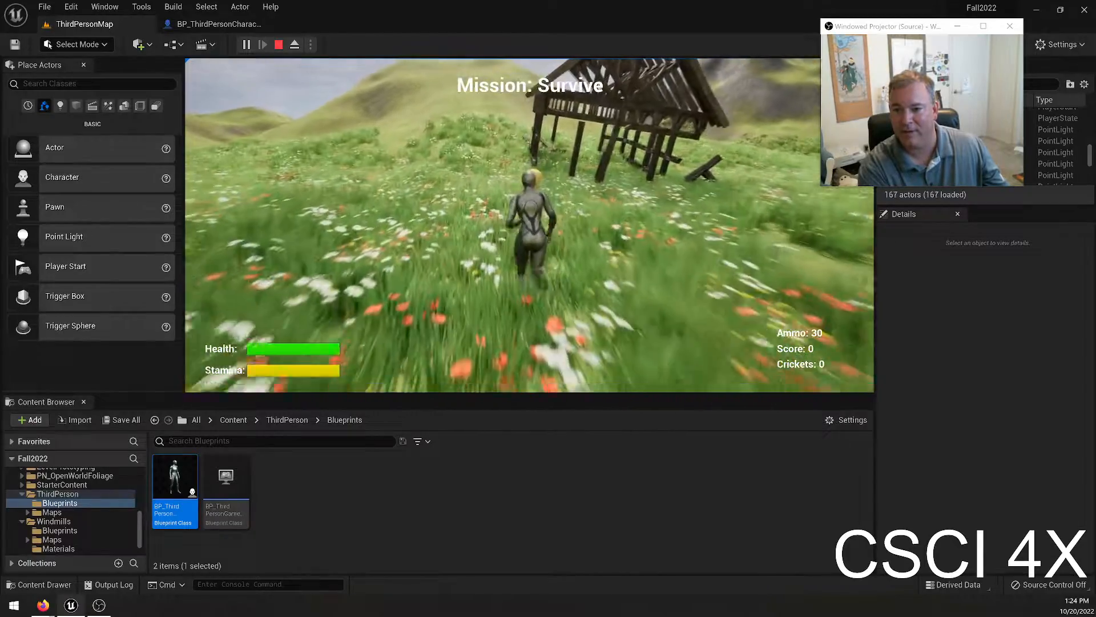
{"action": "key", "text": "w"}
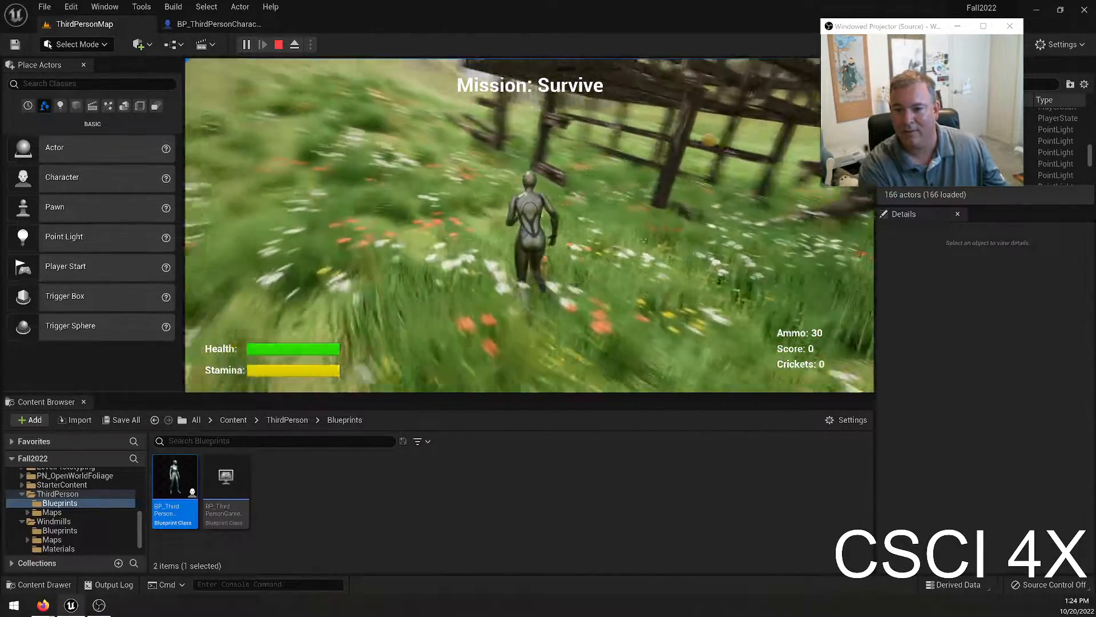
{"action": "key", "text": "w"}
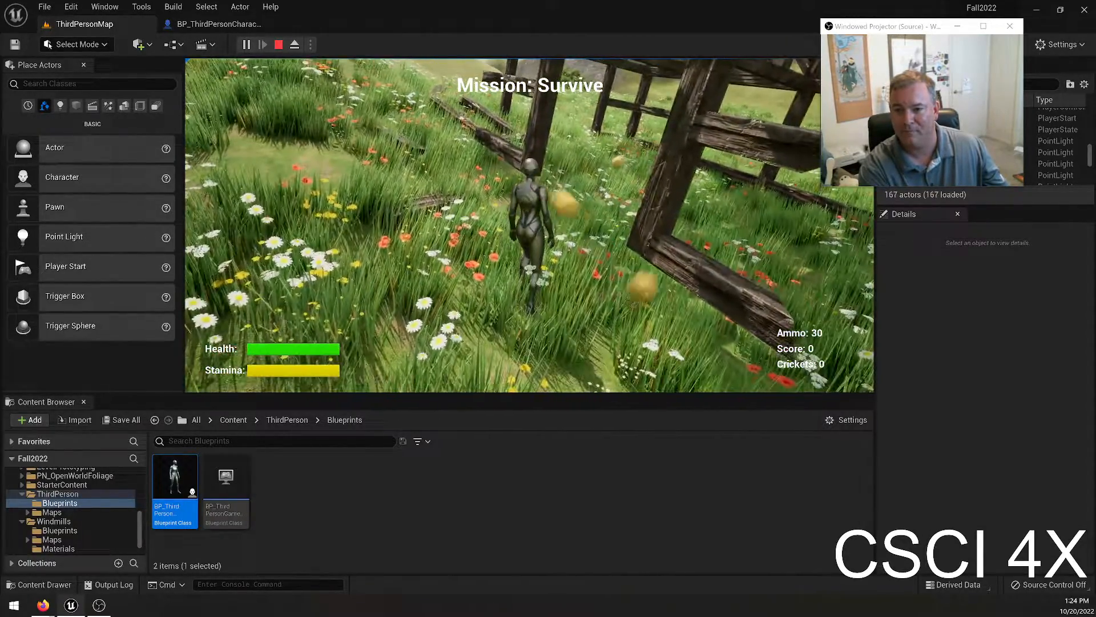
{"action": "key", "text": "w"}
{"action": "key", "text": "w"}
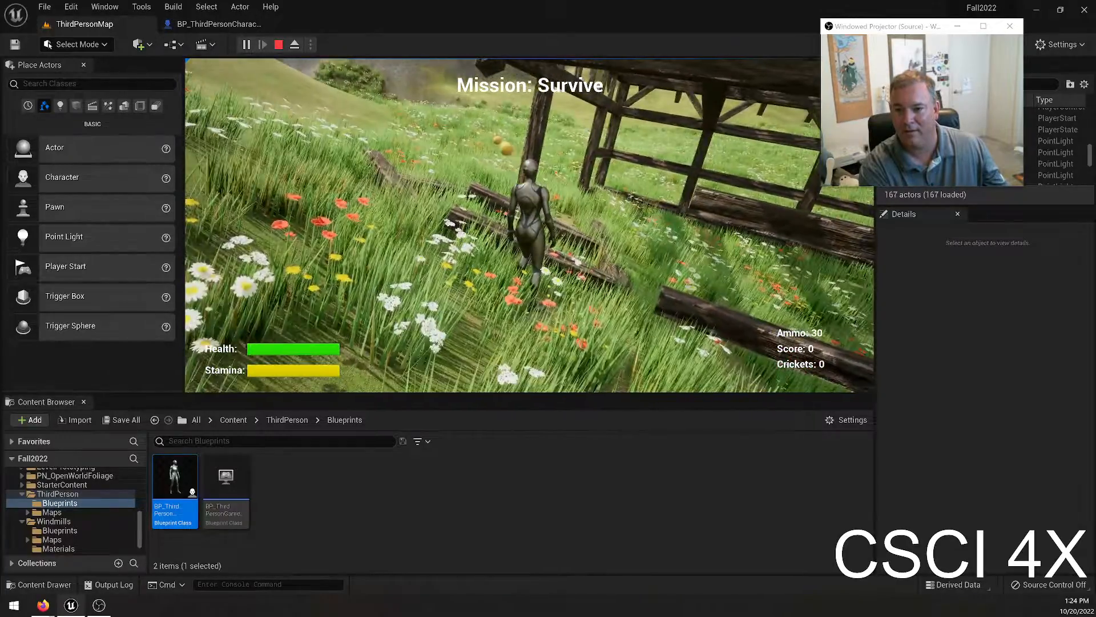
{"action": "key", "text": "w"}
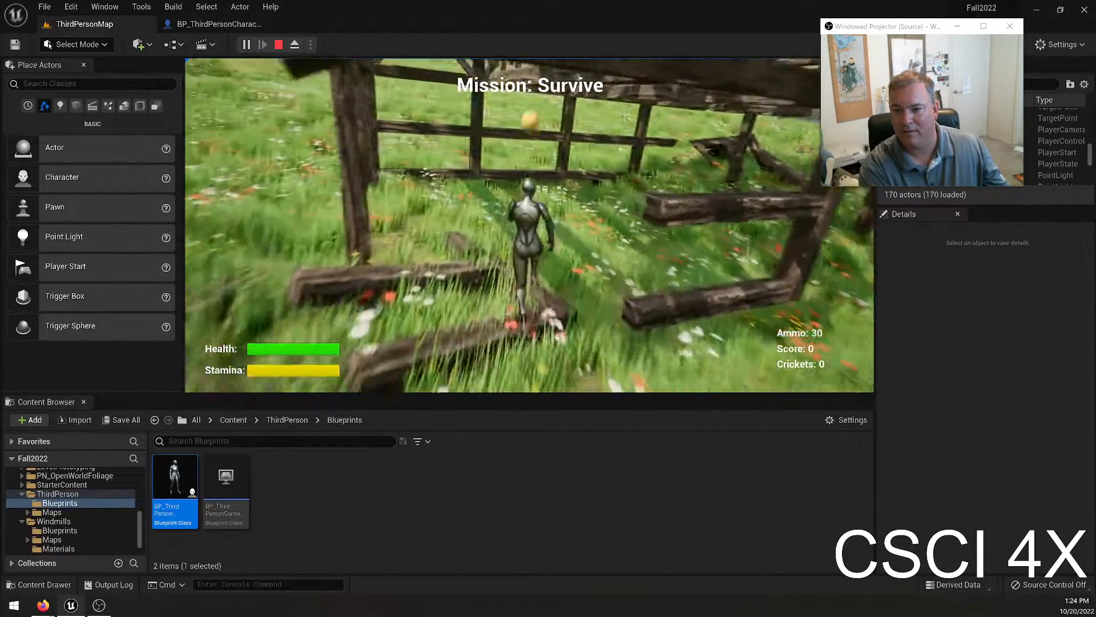
{"action": "key", "text": "w"}
{"action": "key", "text": "shift"}
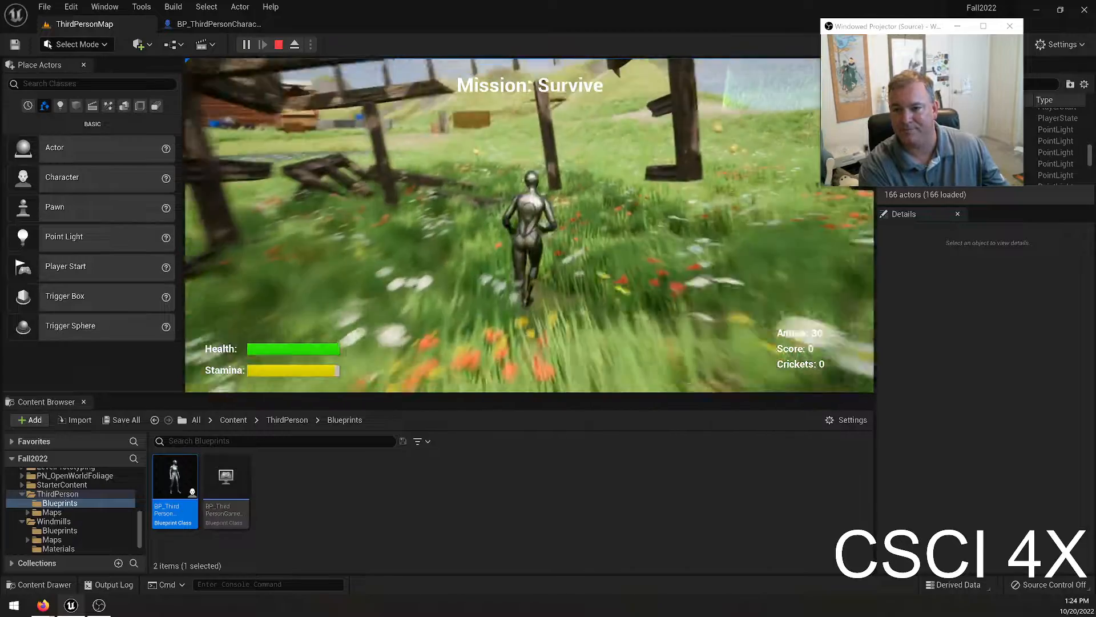
{"action": "key", "text": "Escape"}
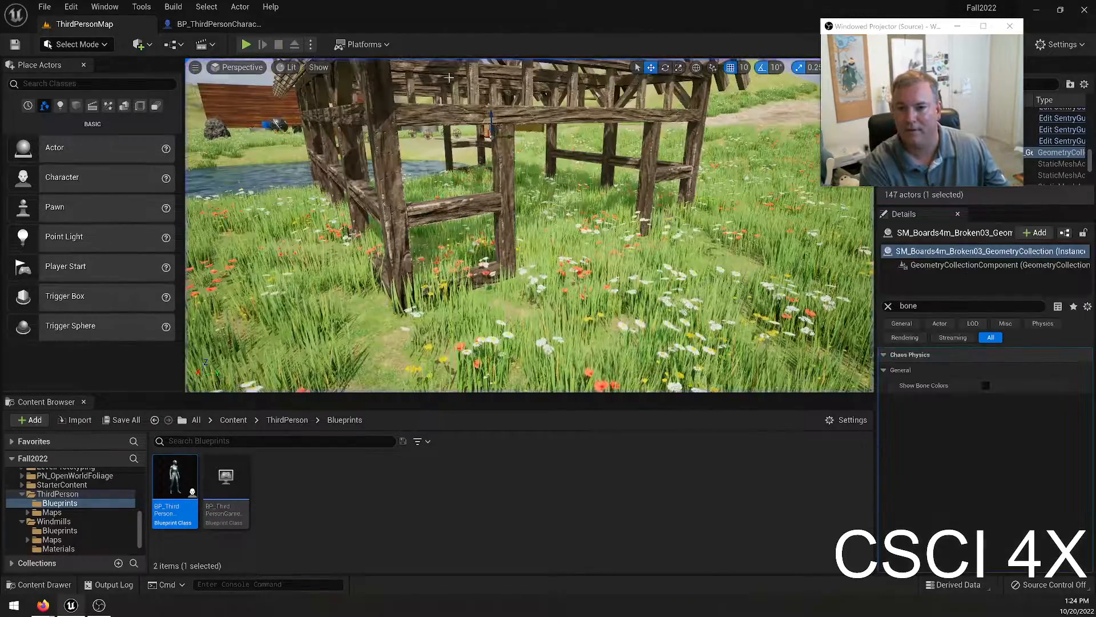
Play-test ThirdPersonMap, run to the wooden structure beside the pond, fire projectiles at it, and end the session.
{"action": "key", "text": "alt+p"}
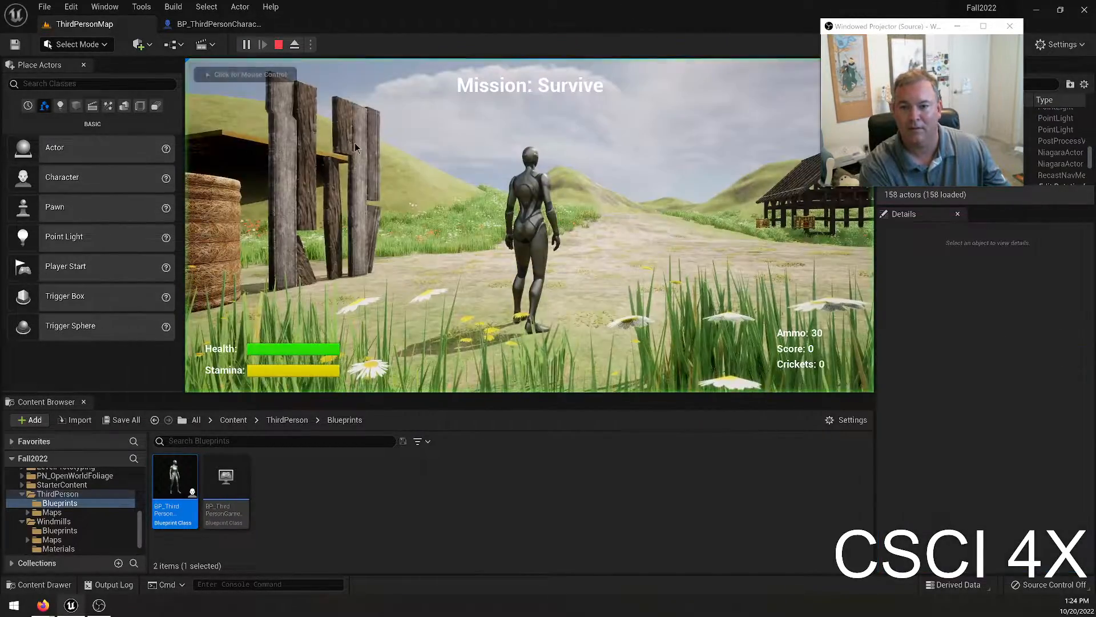
{"action": "key", "text": "w"}
{"action": "key", "text": "shift"}
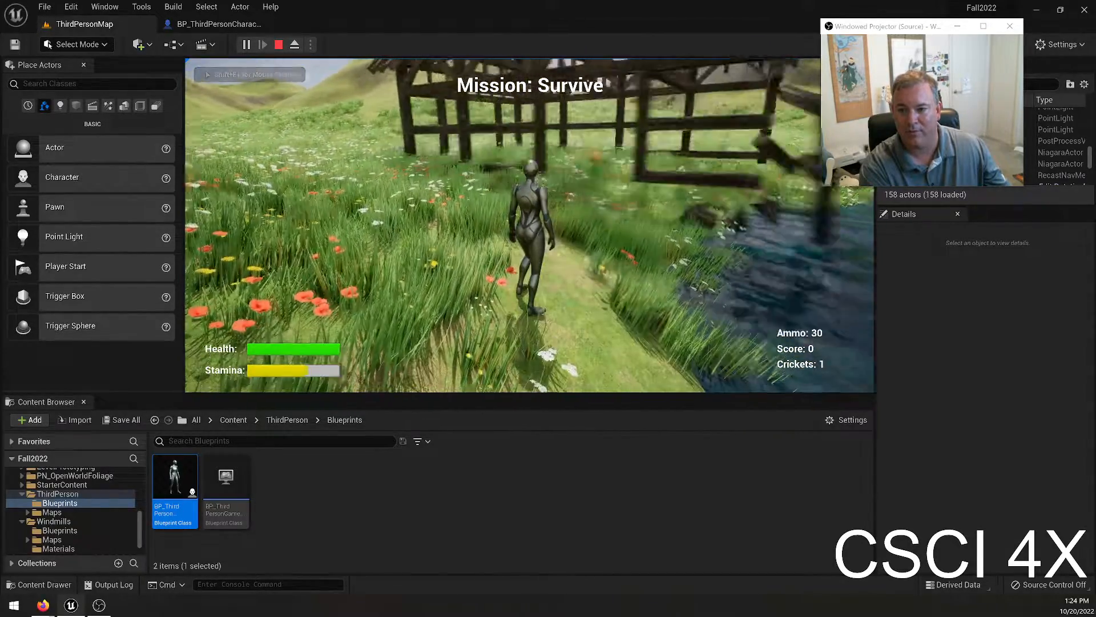
{"action": "key", "text": "w"}
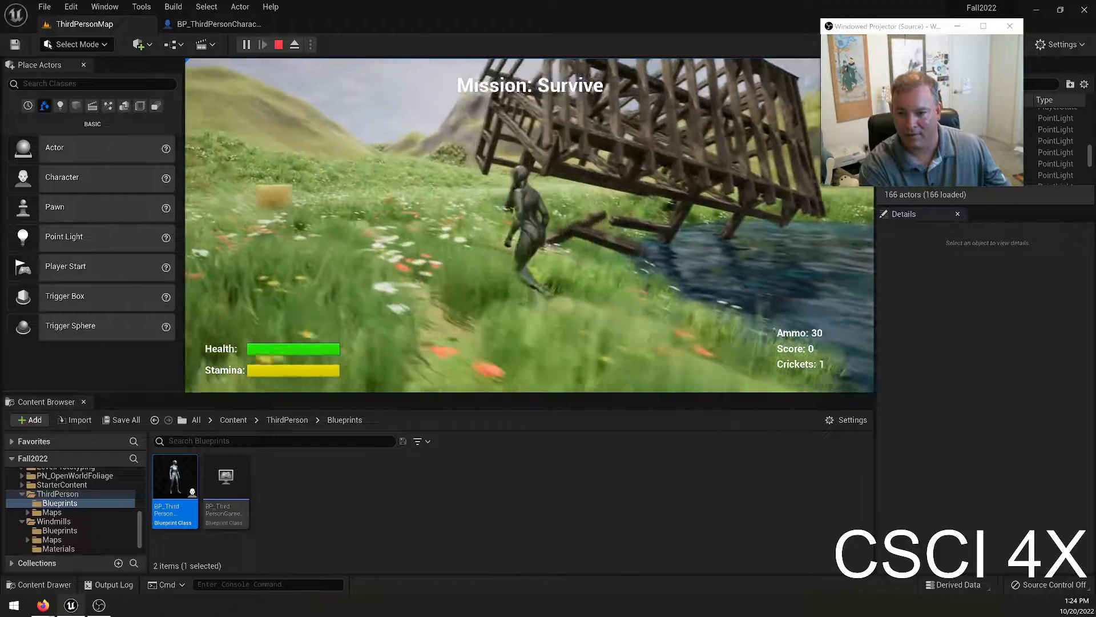
{"action": "right_click", "coordinate": [851, 180]}
{"action": "left_click", "coordinate": [747, 204]}
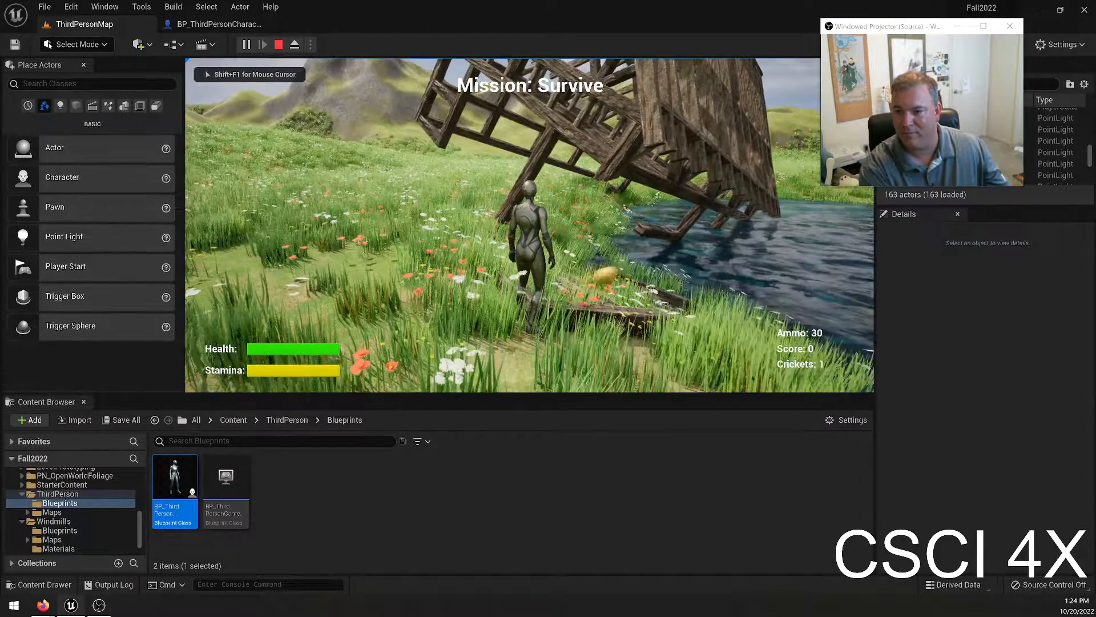
{"action": "key", "text": "w"}
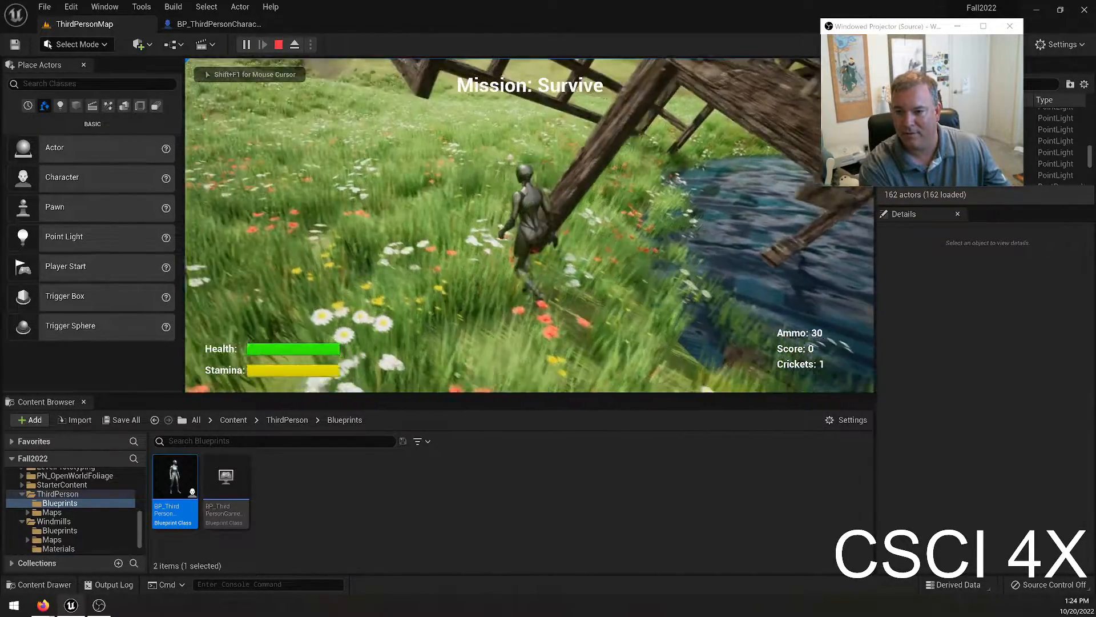
{"action": "key", "text": "space"}
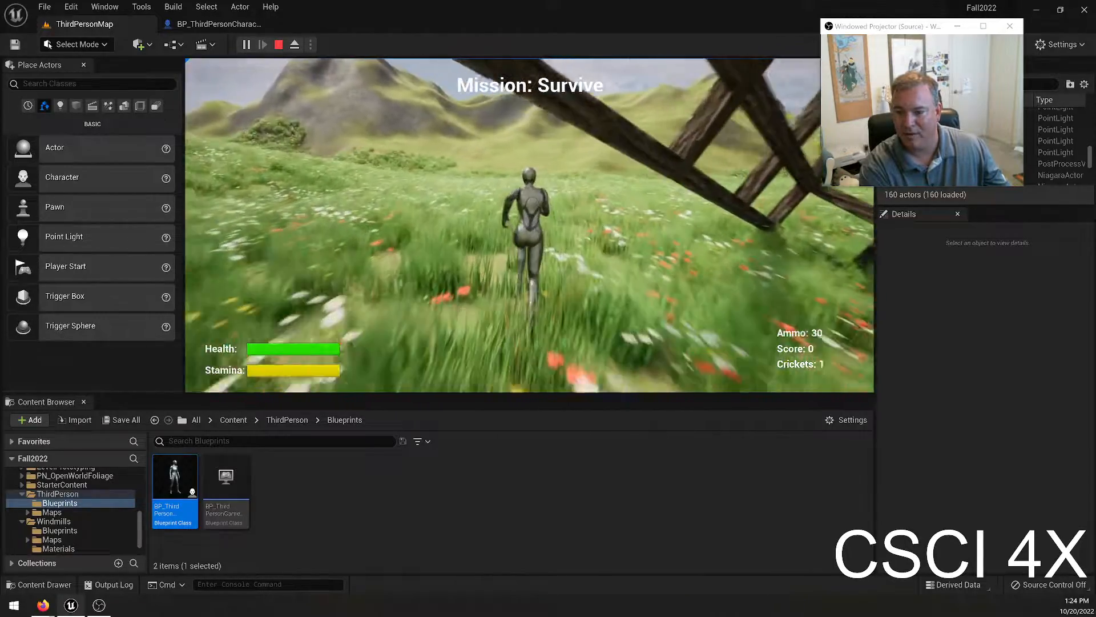
{"action": "key", "text": "Escape"}
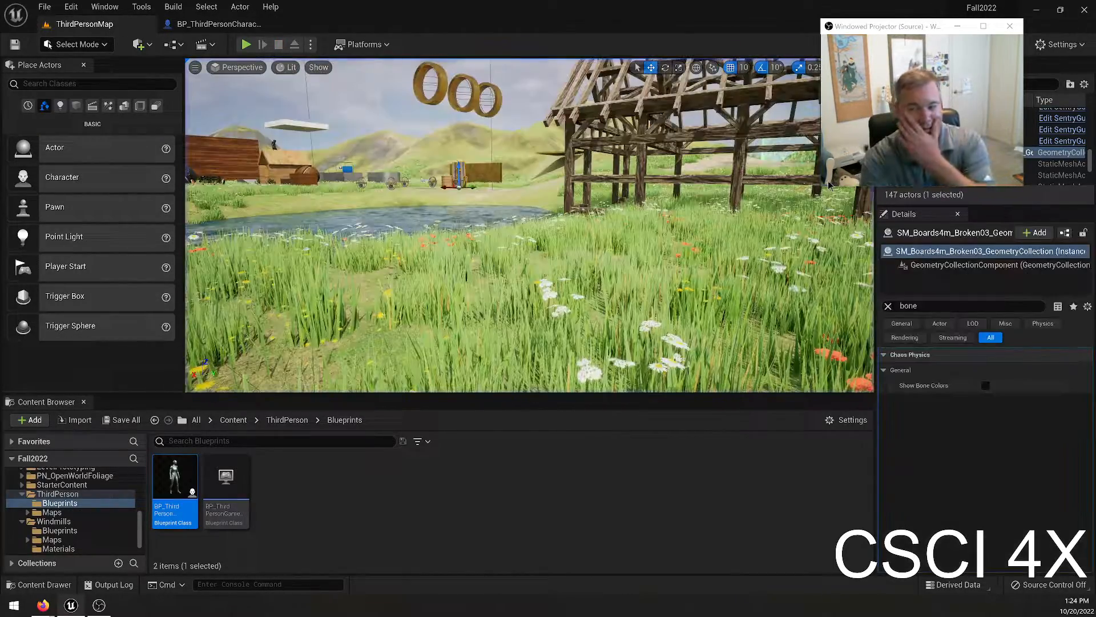
Play-test the level near the player start, shoot the broken boards beside the barrel and follow them, and stop the session.
{"action": "key", "text": "w"}
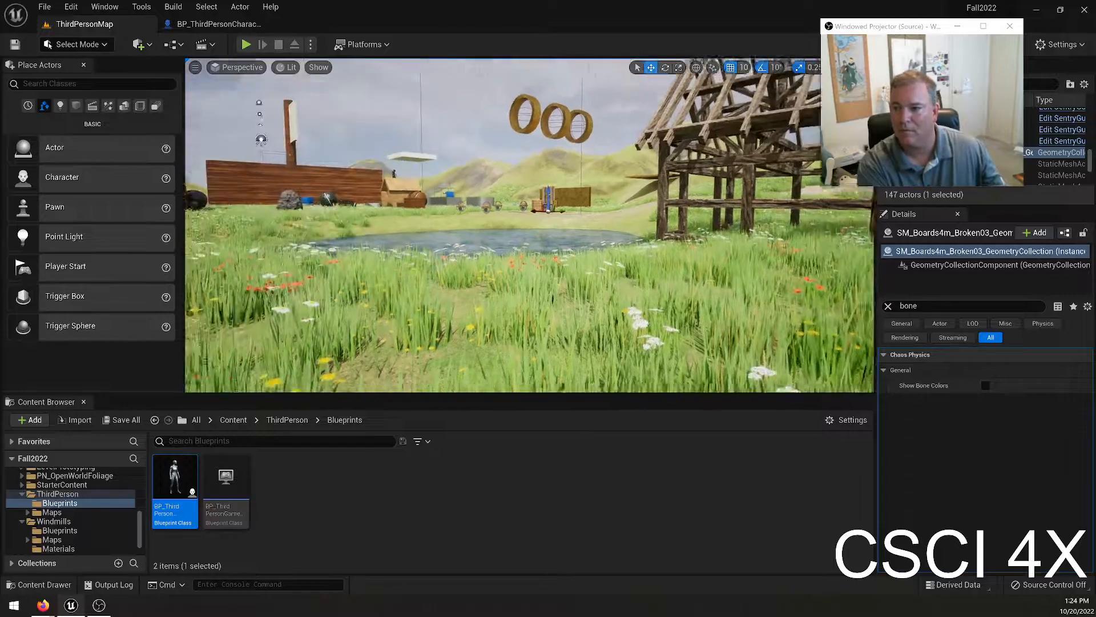
{"action": "key", "text": "w"}
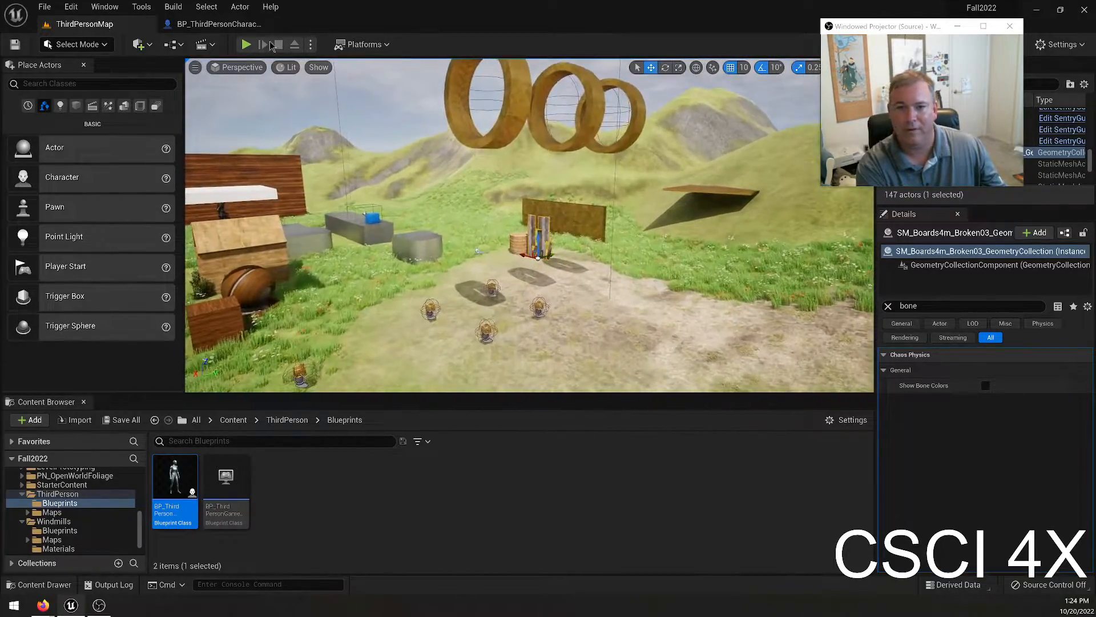
{"action": "left_click", "coordinate": [246, 44]}
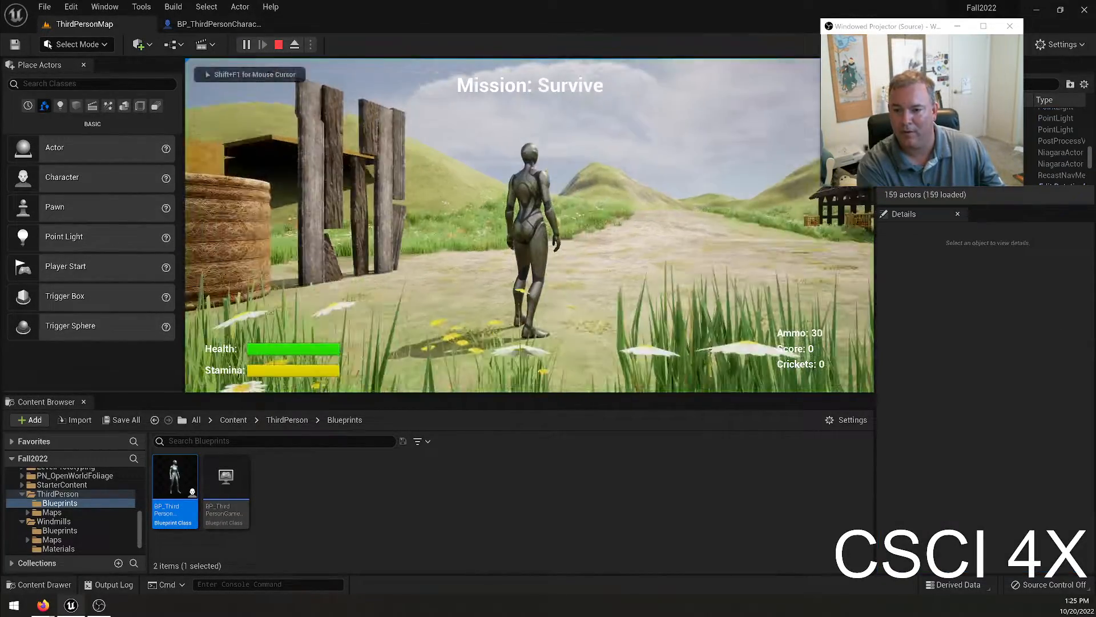
{"action": "key", "text": "w"}
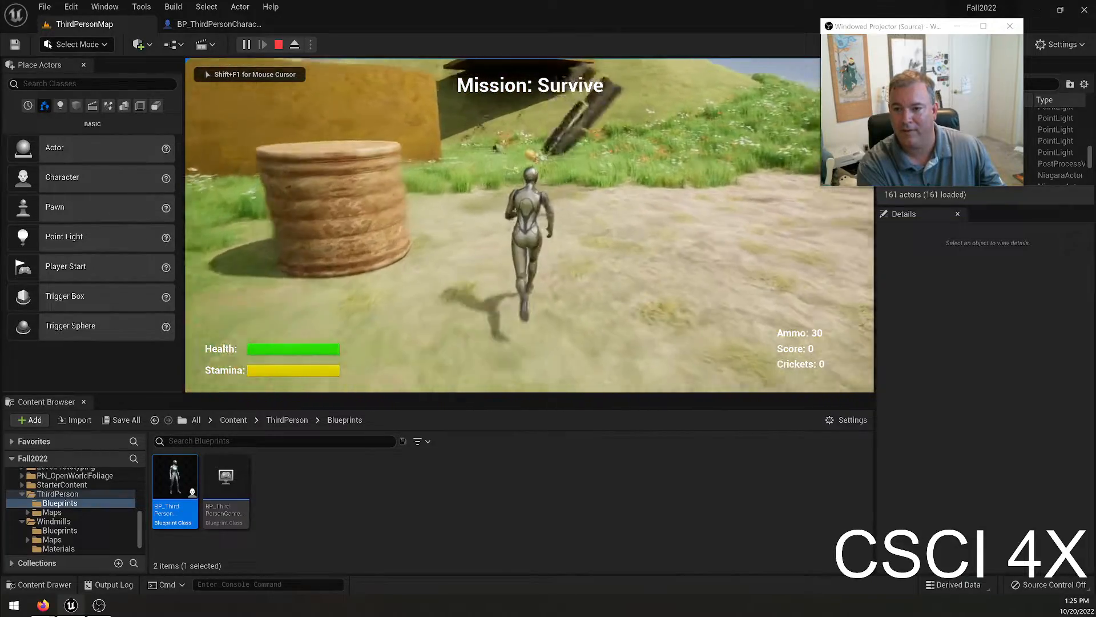
{"action": "key", "text": "w"}
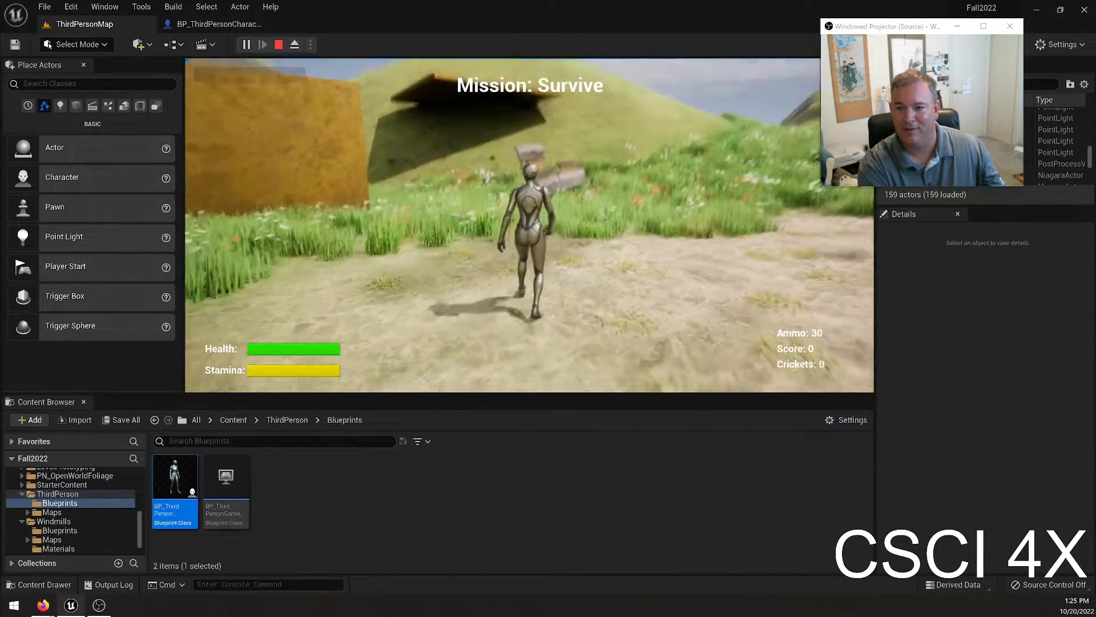
{"action": "key", "text": "Escape"}
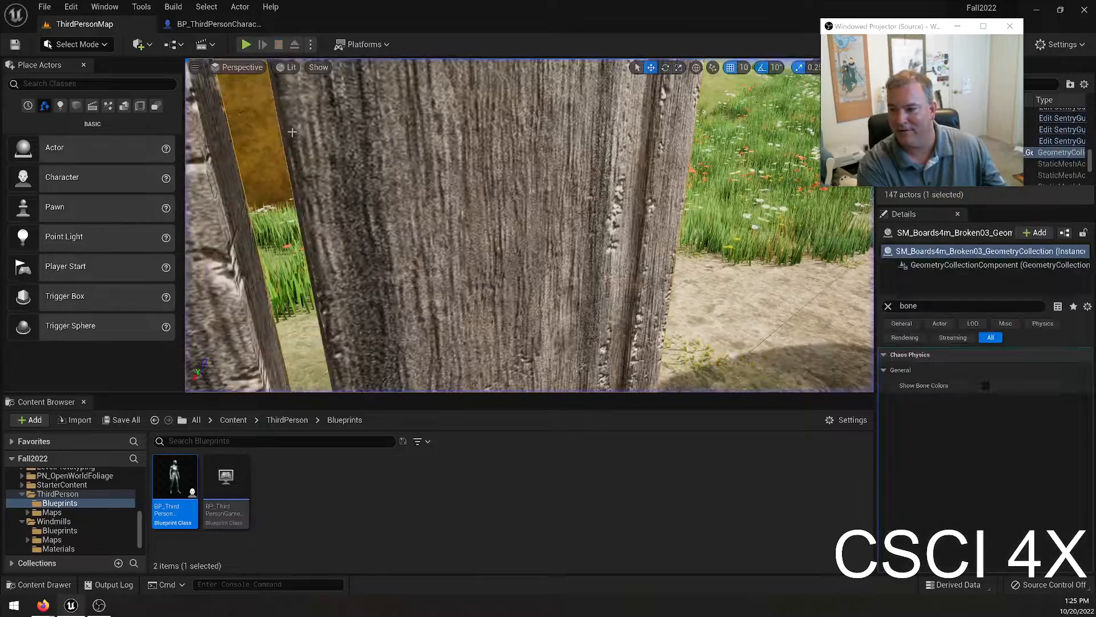
Run another play-test, firing at the broken boards and chasing the fragments past the large tan wall, and end it.
{"action": "left_click", "coordinate": [243, 46]}
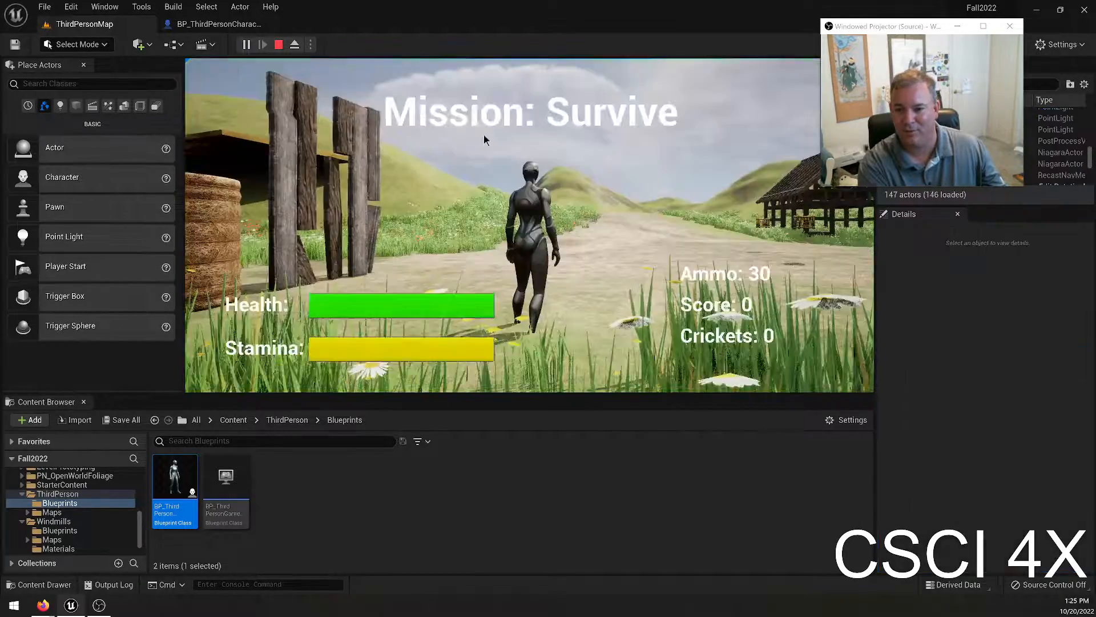
{"action": "key", "text": "w"}
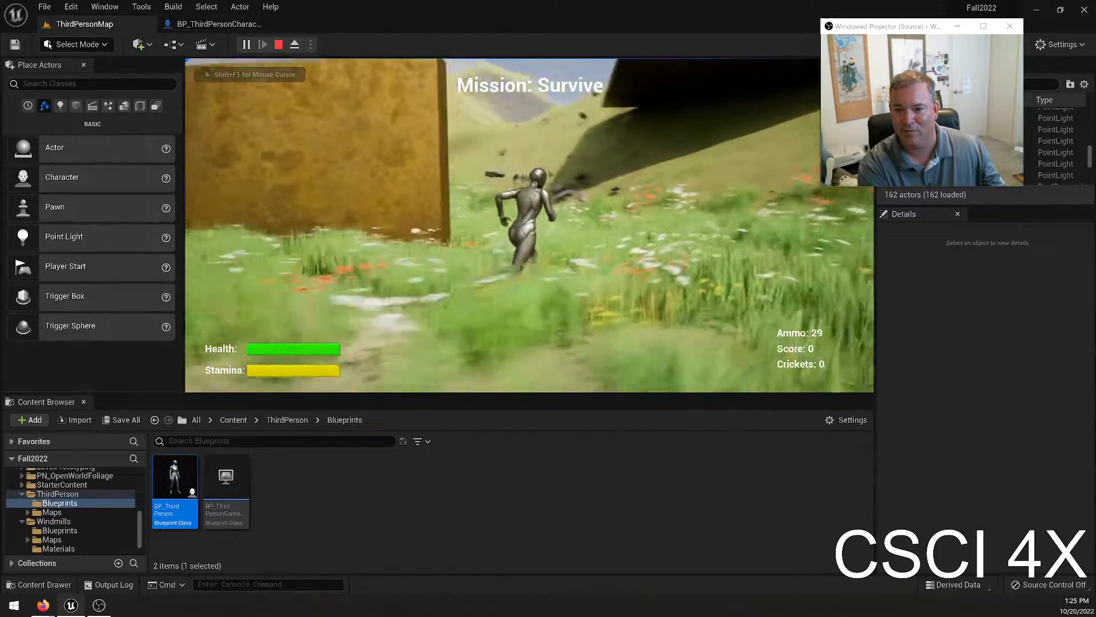
{"action": "key", "text": "Escape"}
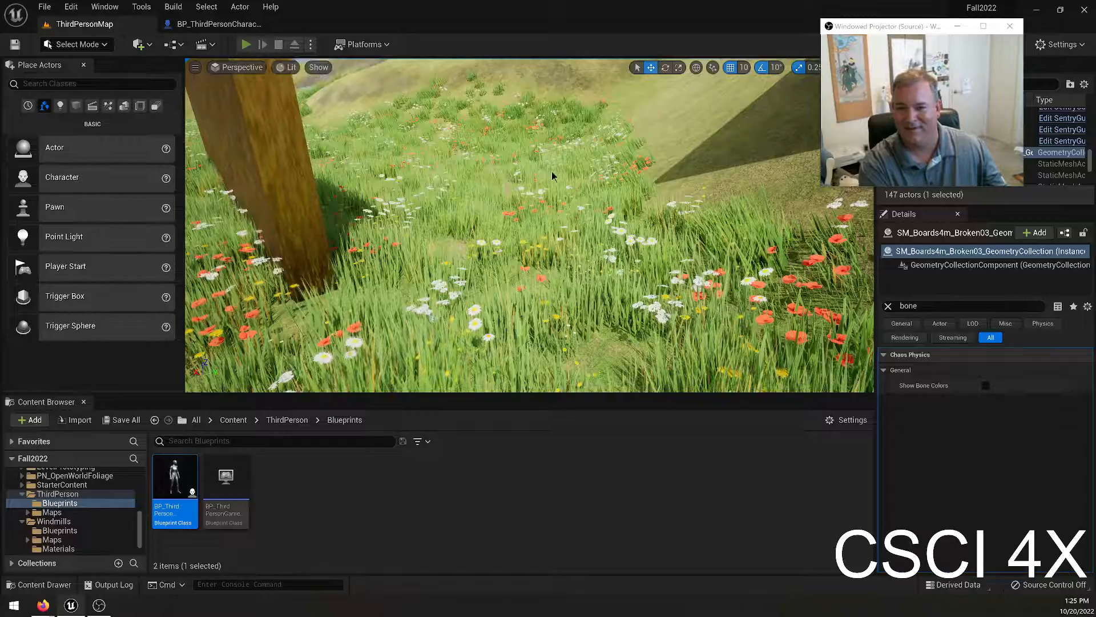
Play-test again, sprinting over the grassy hills and across the ramp back towards the barrel, and stop the session.
{"action": "key", "text": "alt+p"}
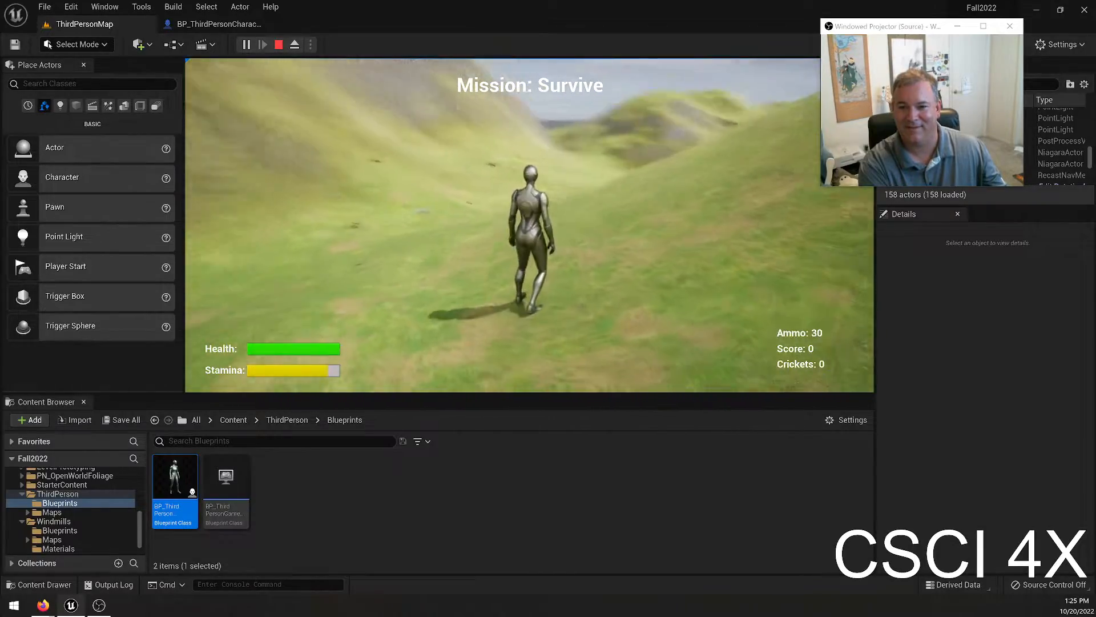
{"action": "key", "text": "shift+w"}
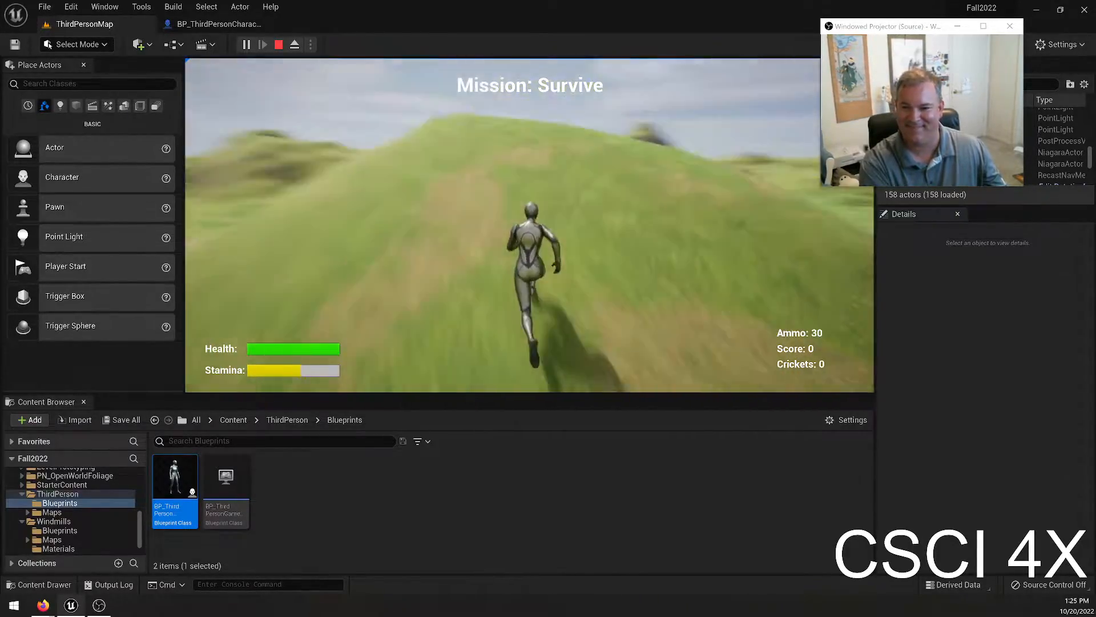
{"action": "key", "text": "shift+w"}
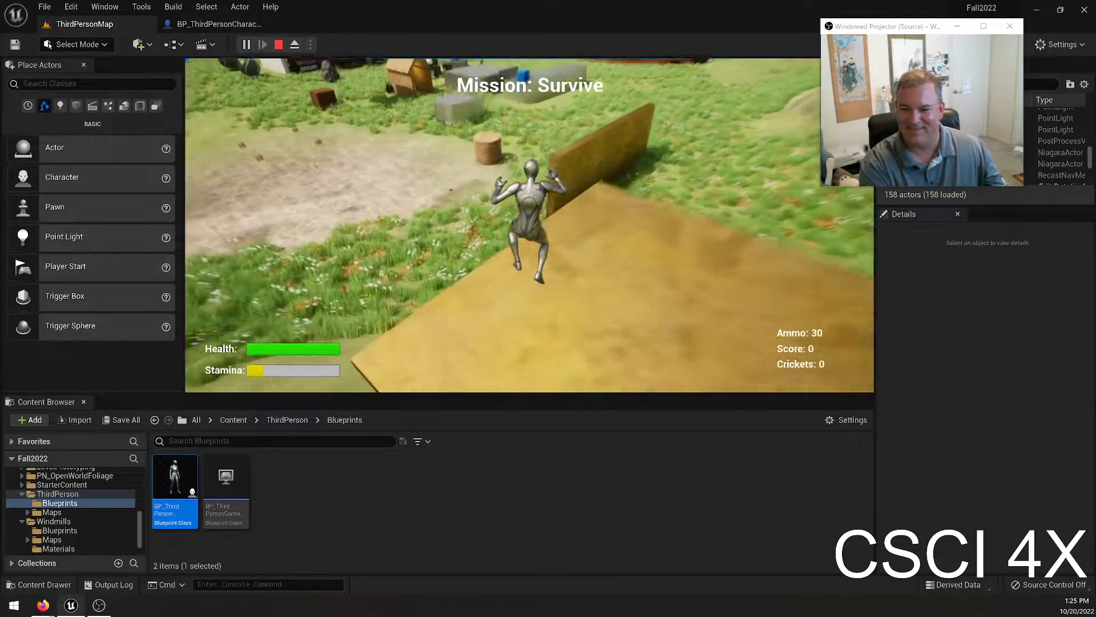
{"action": "key", "text": "shift+w"}
{"action": "key", "text": "Escape"}
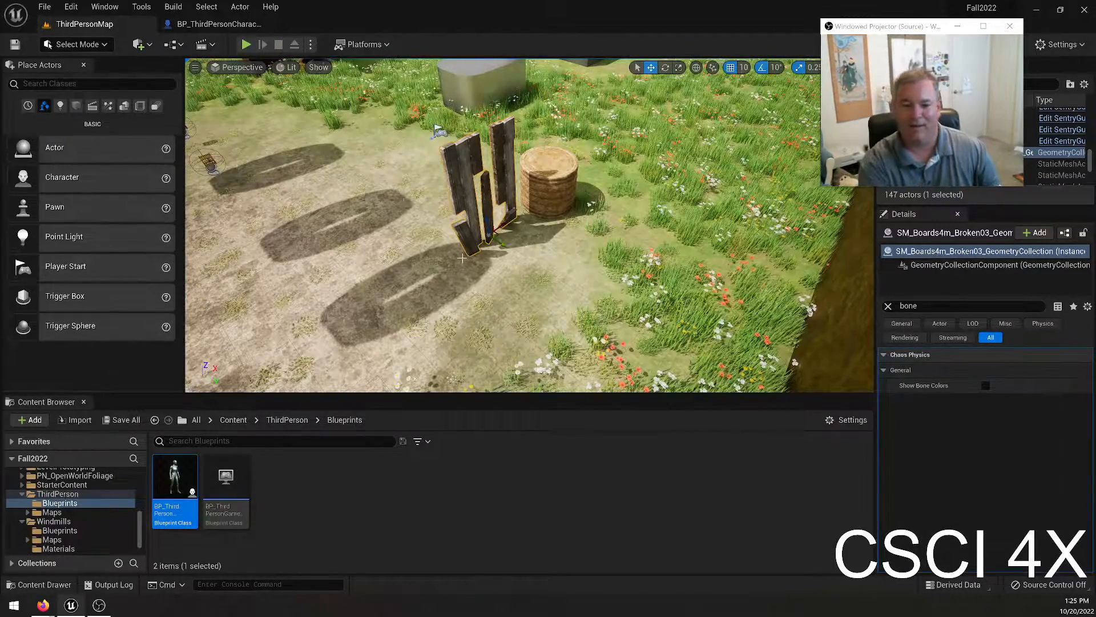
Open the SM_Boards4m_Broken03 geometry collection asset from the Bill content folder.
{"action": "scroll", "coordinate": [73, 505], "scroll_direction": "up", "scroll_amount": 10}
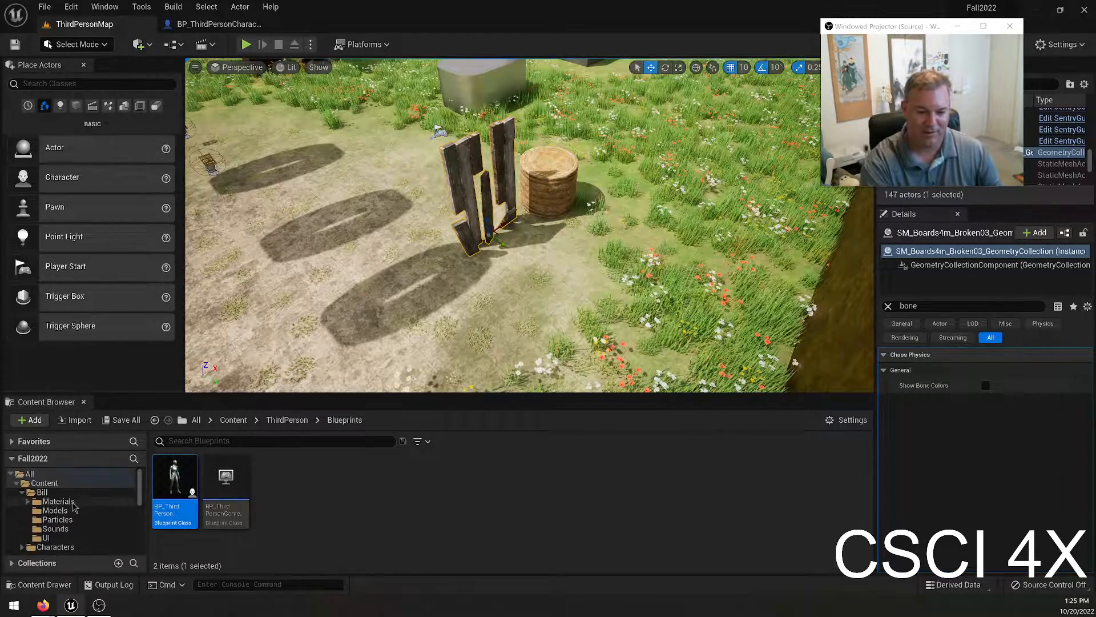
{"action": "left_click", "coordinate": [43, 492]}
{"action": "scroll", "coordinate": [628, 502], "scroll_direction": "down", "scroll_amount": 1}
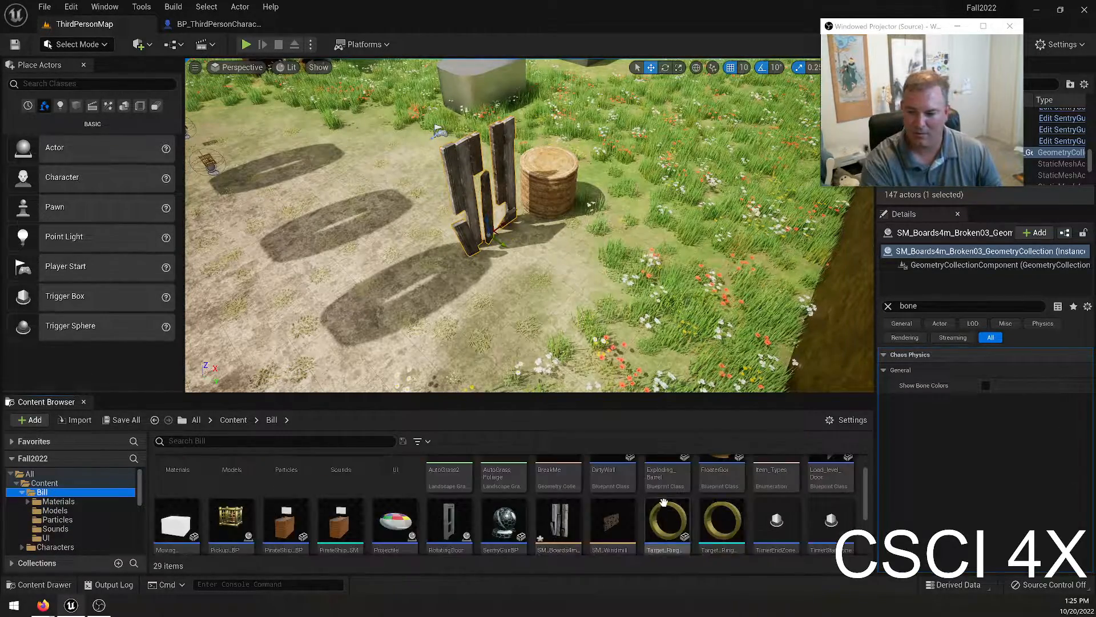
{"action": "scroll", "coordinate": [656, 491], "scroll_direction": "up", "scroll_amount": 1}
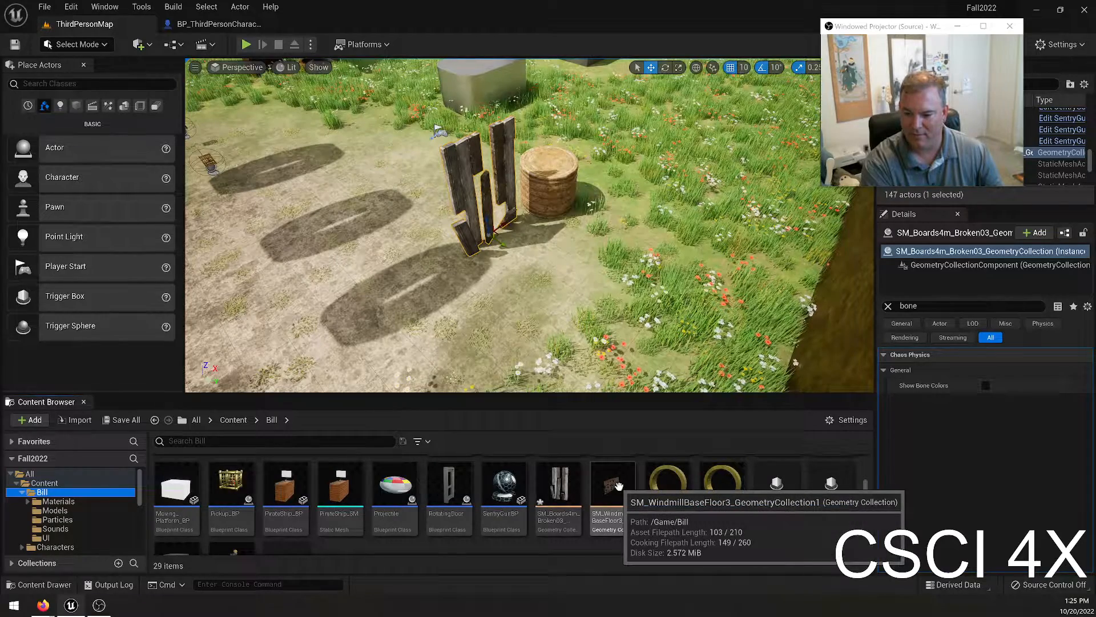
{"action": "double_click", "coordinate": [560, 488]}
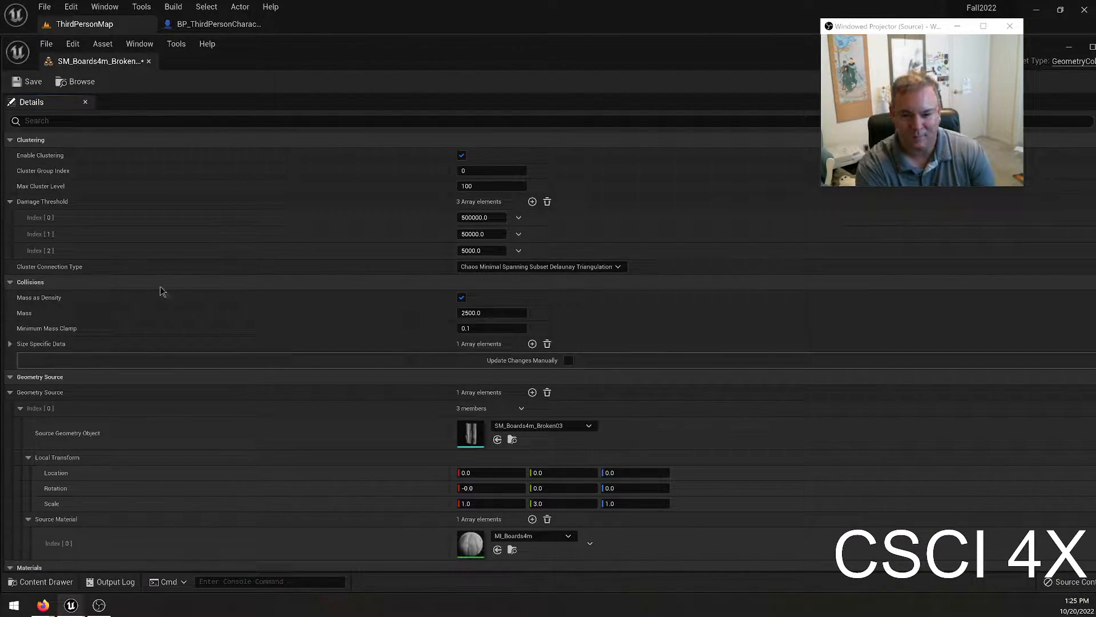
Set the boards collection's collision Mass to 100, save the asset and dock its editor in the main window.
{"action": "left_click", "coordinate": [493, 313]}
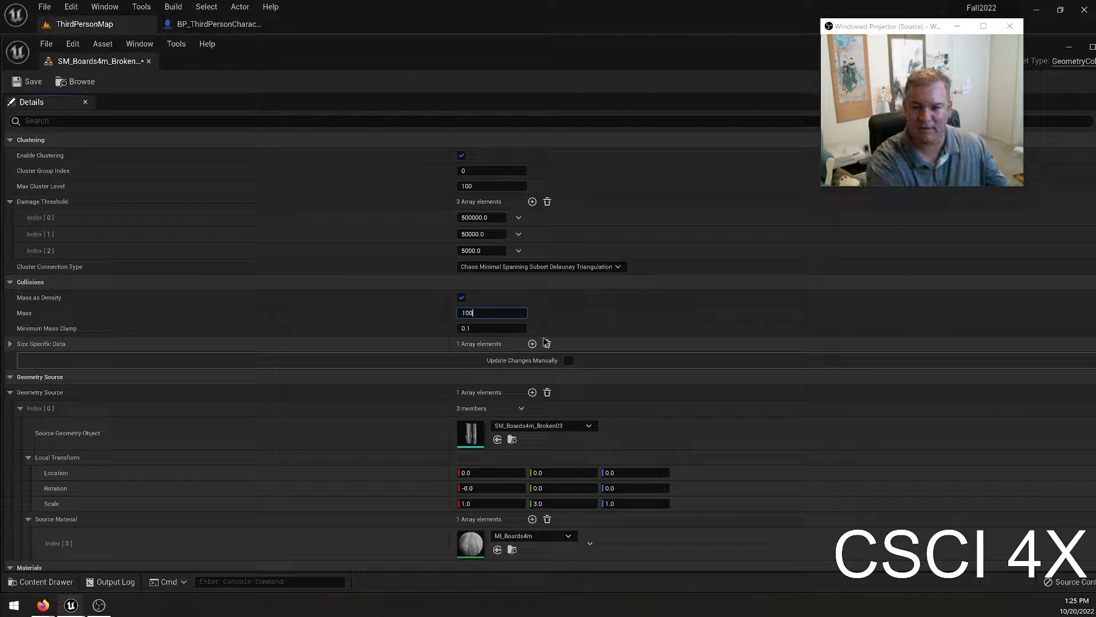
{"action": "key", "text": "ctrl+s"}
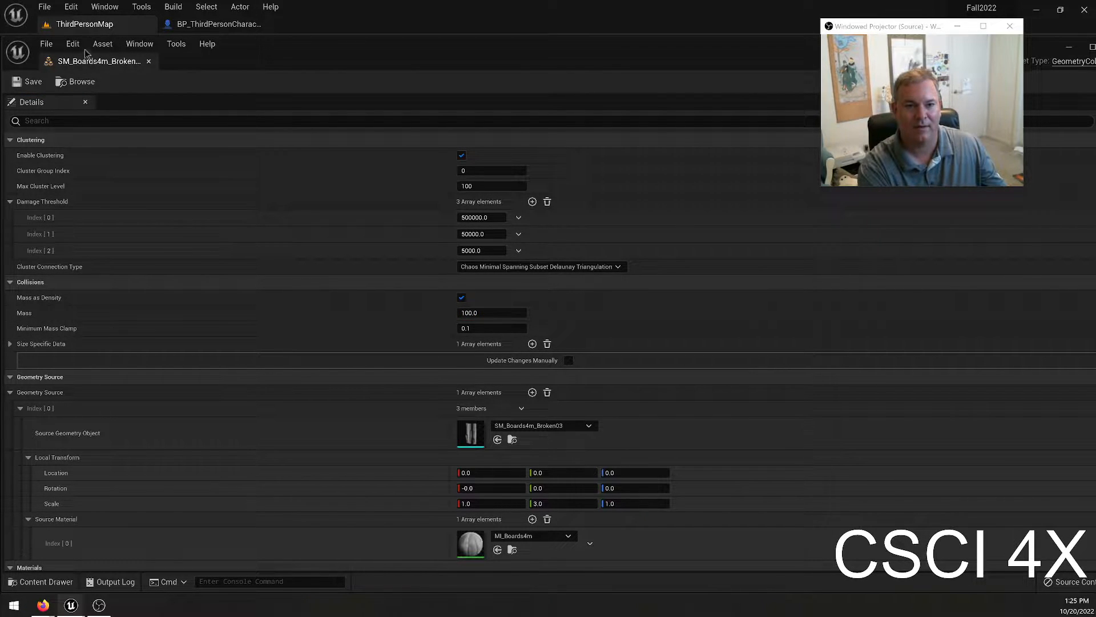
{"action": "left_click_drag", "start_coordinate": [122, 61], "coordinate": [306, 32]}
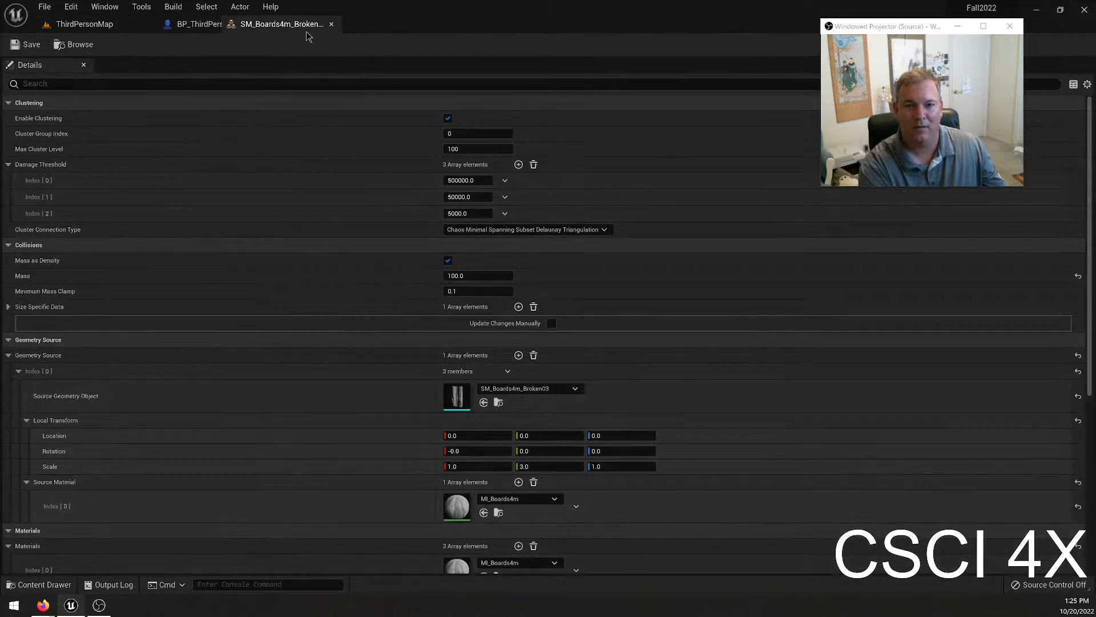
Start a play-test of ThirdPersonMap, fire at the broken boards beside the barrel and run after them.
{"action": "left_click", "coordinate": [139, 26]}
{"action": "left_click", "coordinate": [245, 45]}
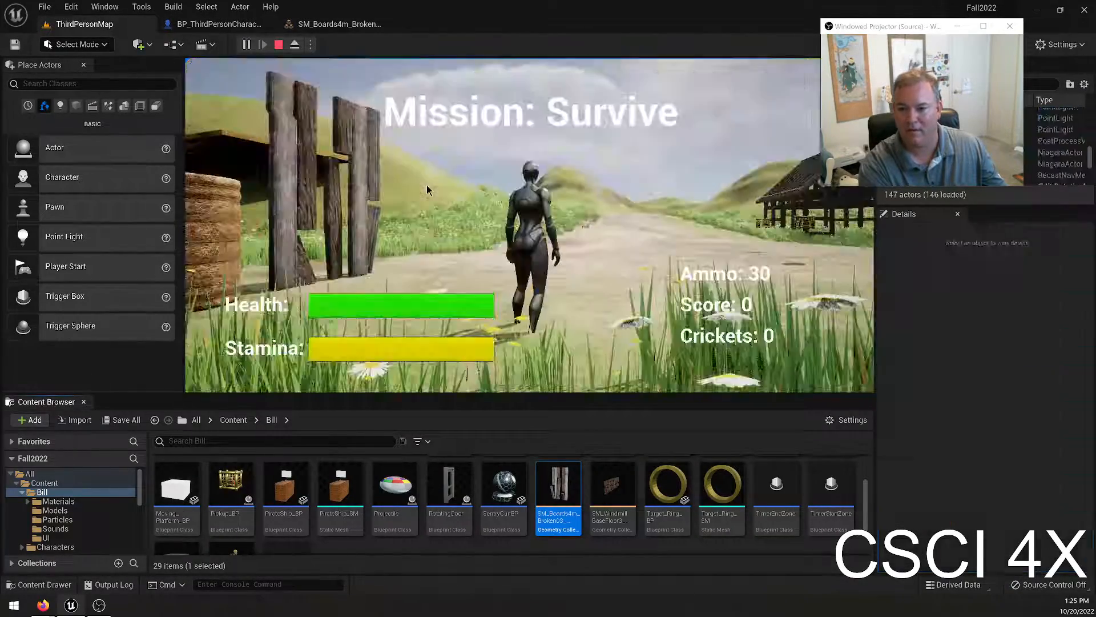
{"action": "left_click", "coordinate": [238, 231]}
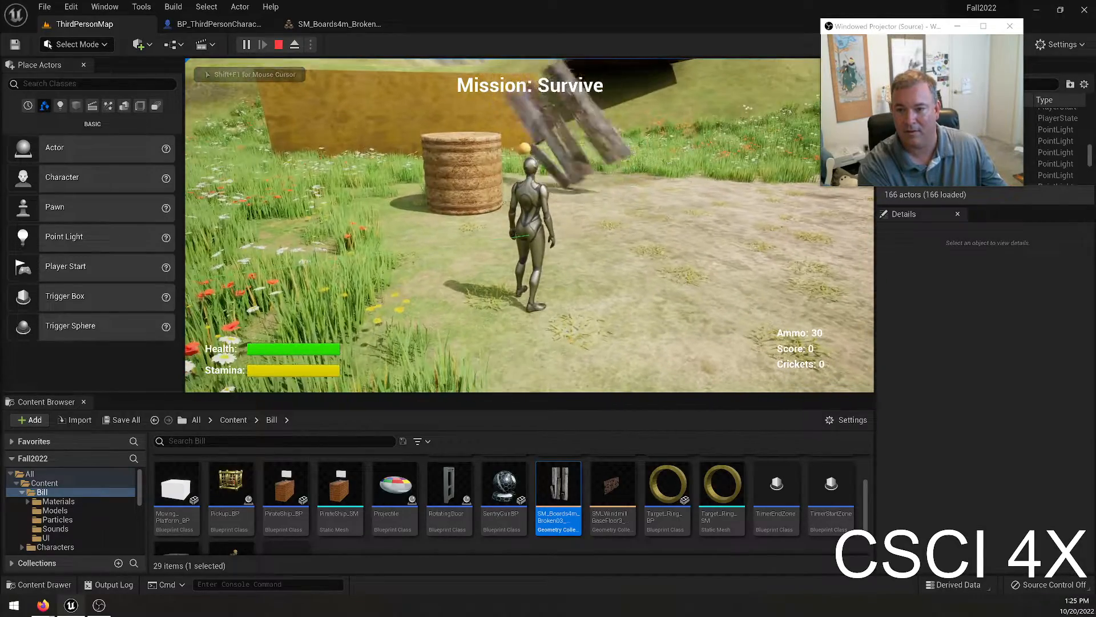
{"action": "key", "text": "w"}
{"action": "key", "text": "d"}
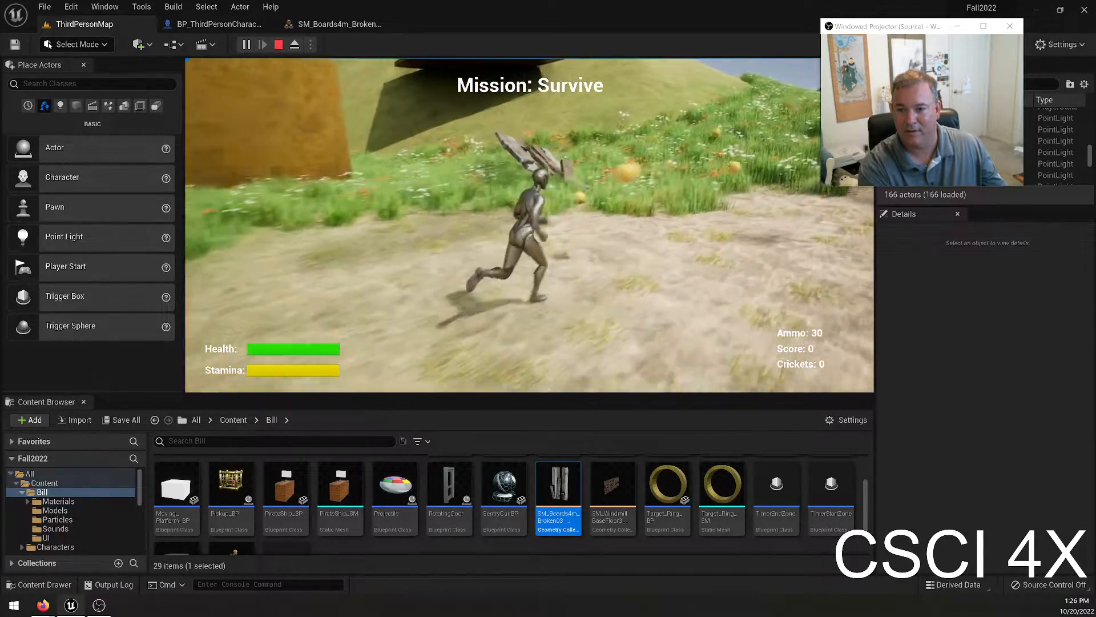
{"action": "key", "text": "w"}
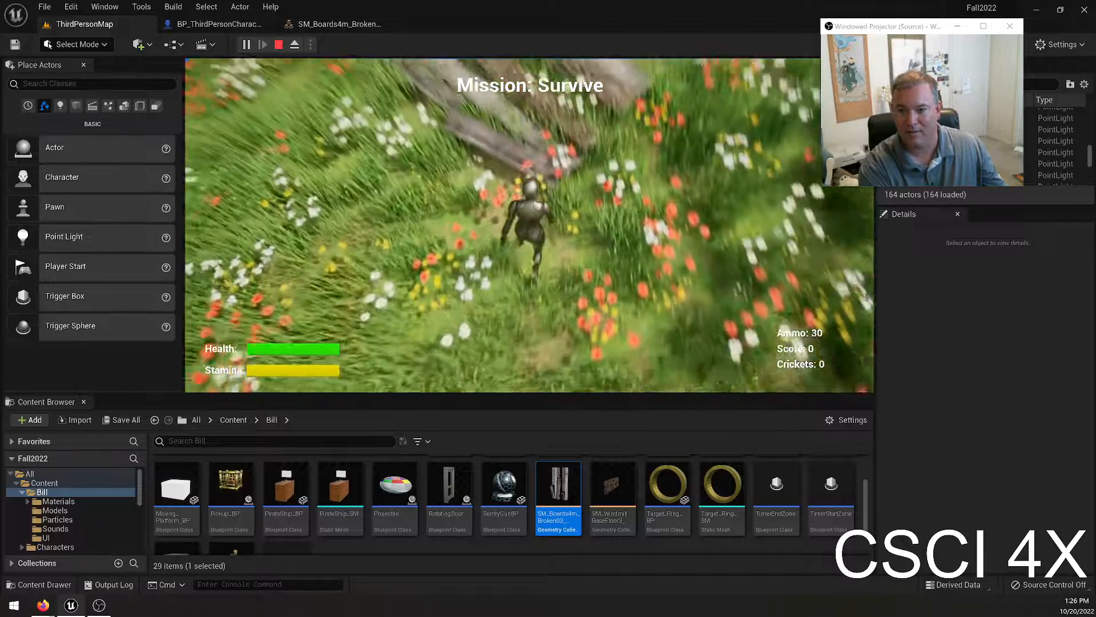
Catch up with the fallen boards in the flower meadow, jump around on them and end the play-test.
{"action": "key", "text": "w"}
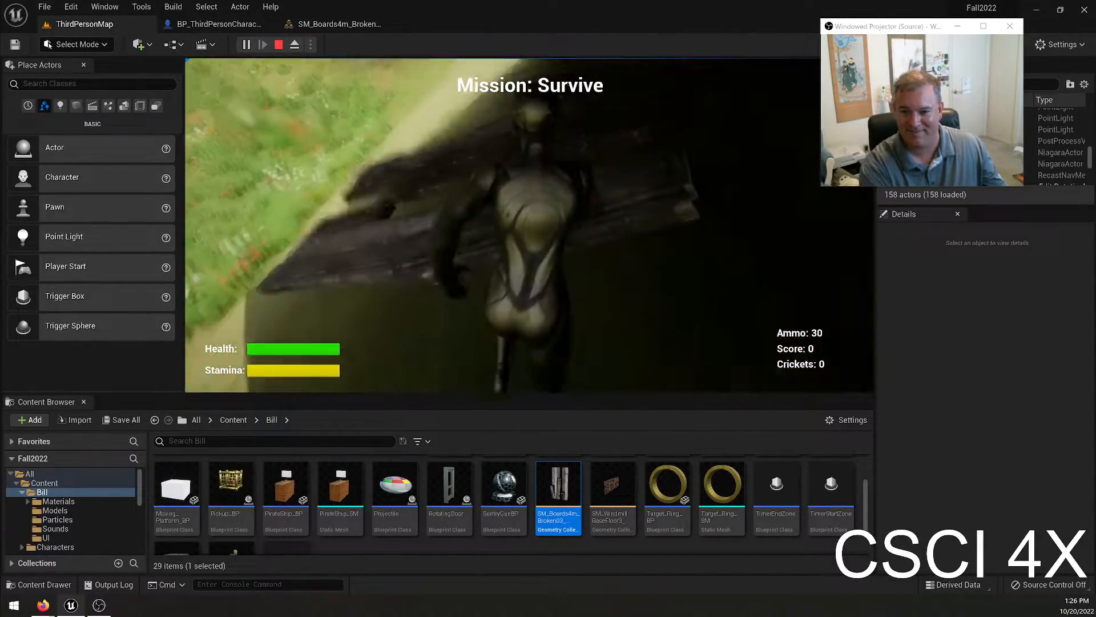
{"action": "key", "text": "w"}
{"action": "key", "text": "space"}
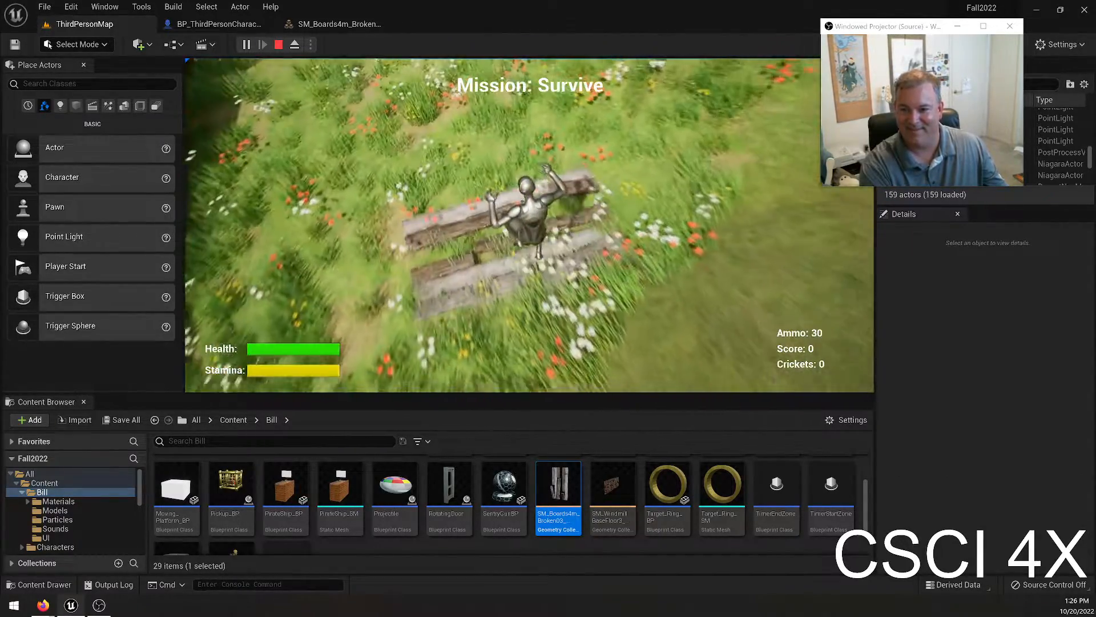
{"action": "key", "text": "w"}
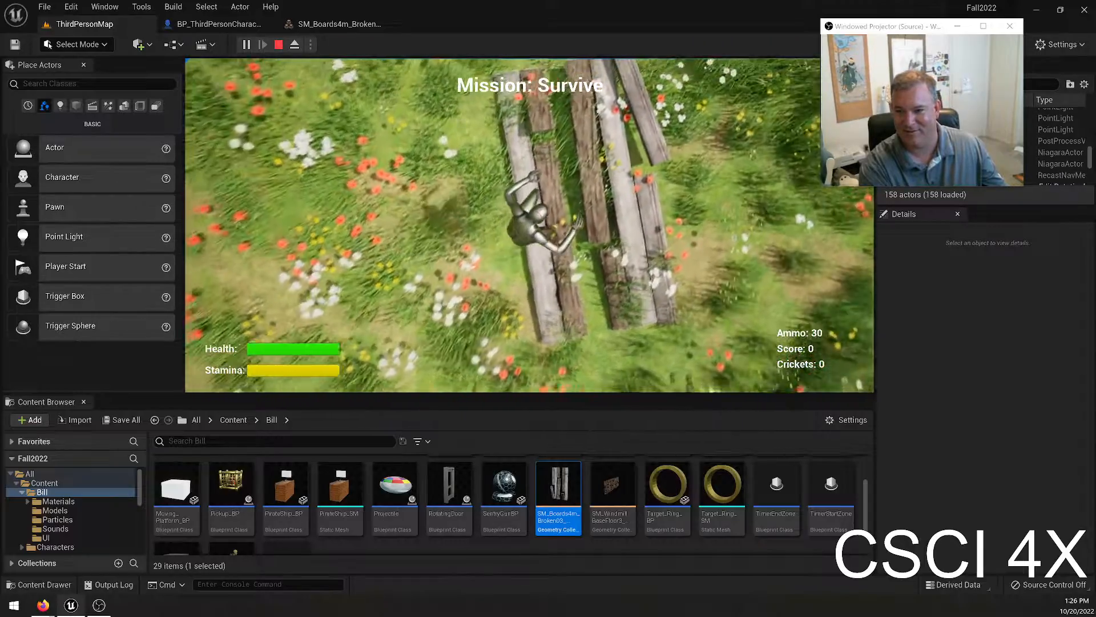
{"action": "key", "text": "space"}
{"action": "key", "text": "space"}
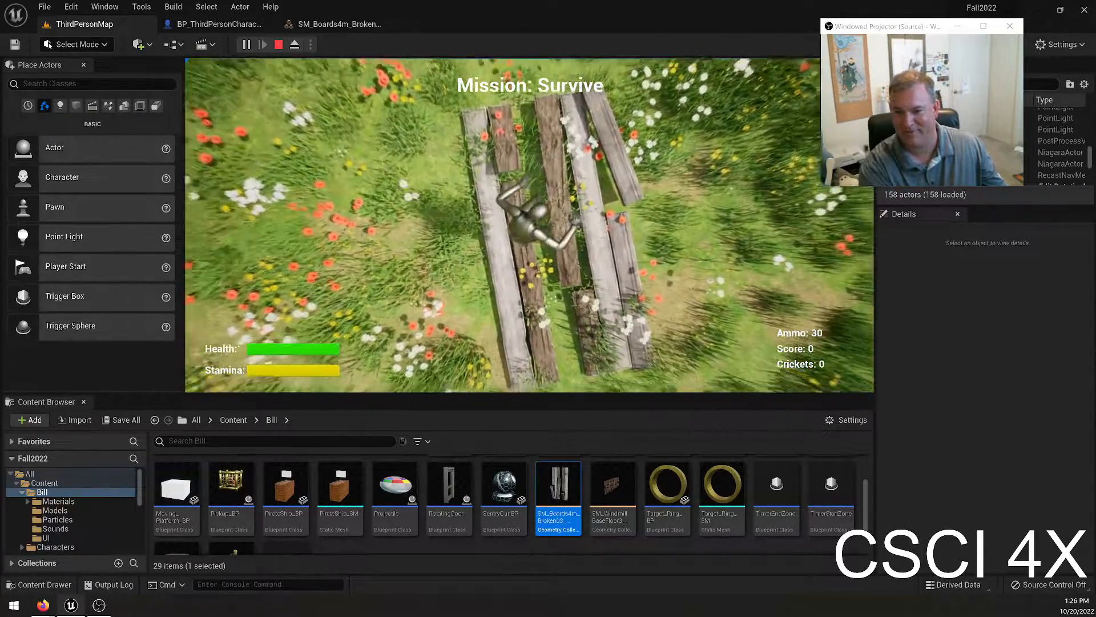
{"action": "key", "text": "shift+F1"}
{"action": "key", "text": "Escape"}
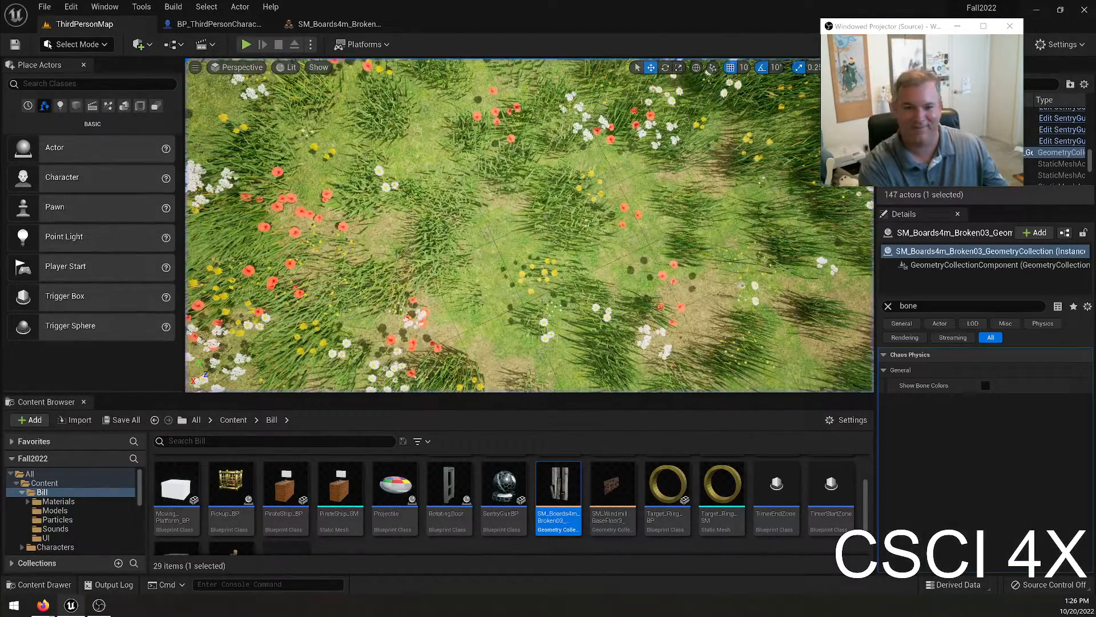
Set the SM_Boards4m_Broken03 geometry collection's collision Mass to 2000 and save the asset.
{"action": "left_click", "coordinate": [329, 24]}
{"action": "left_click", "coordinate": [466, 276]}
{"action": "type", "text": "2000"}
{"action": "key", "text": "Return"}
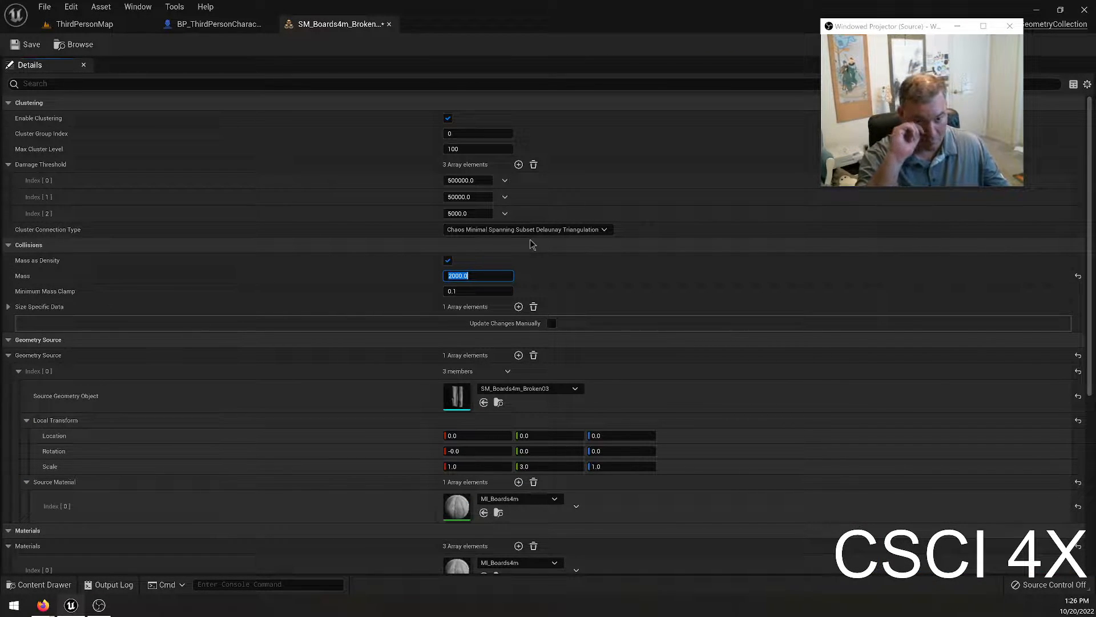
{"action": "key", "text": "ctrl+s"}
Play-test ThirdPersonMap, firing at the boards, circling around the fragments by the barrel, and stop the session.
{"action": "left_click", "coordinate": [85, 24]}
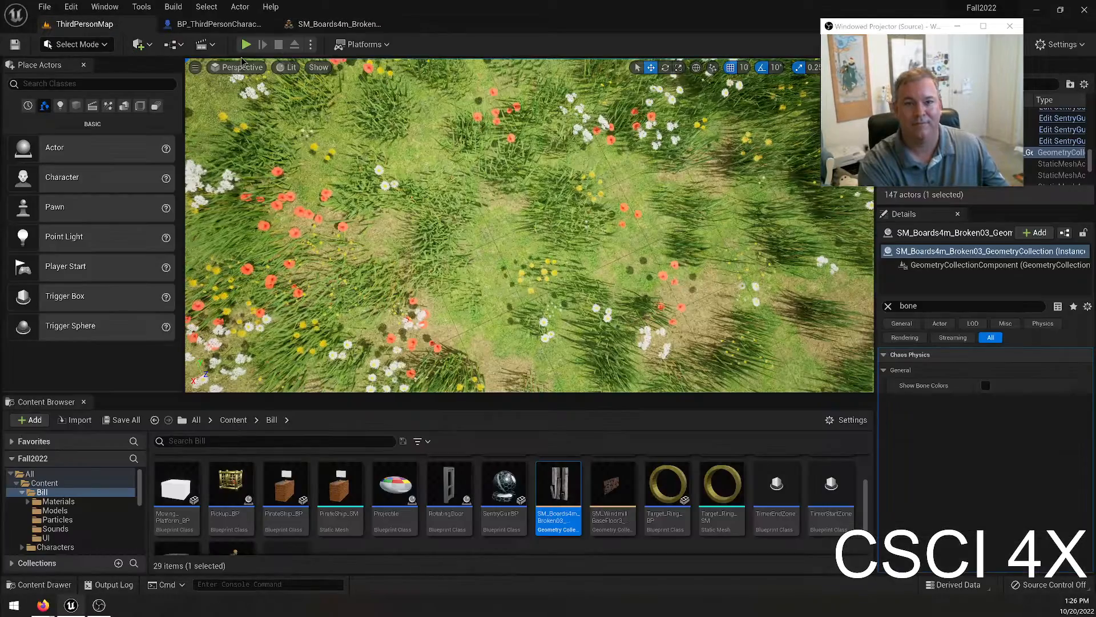
{"action": "key", "text": "alt+p"}
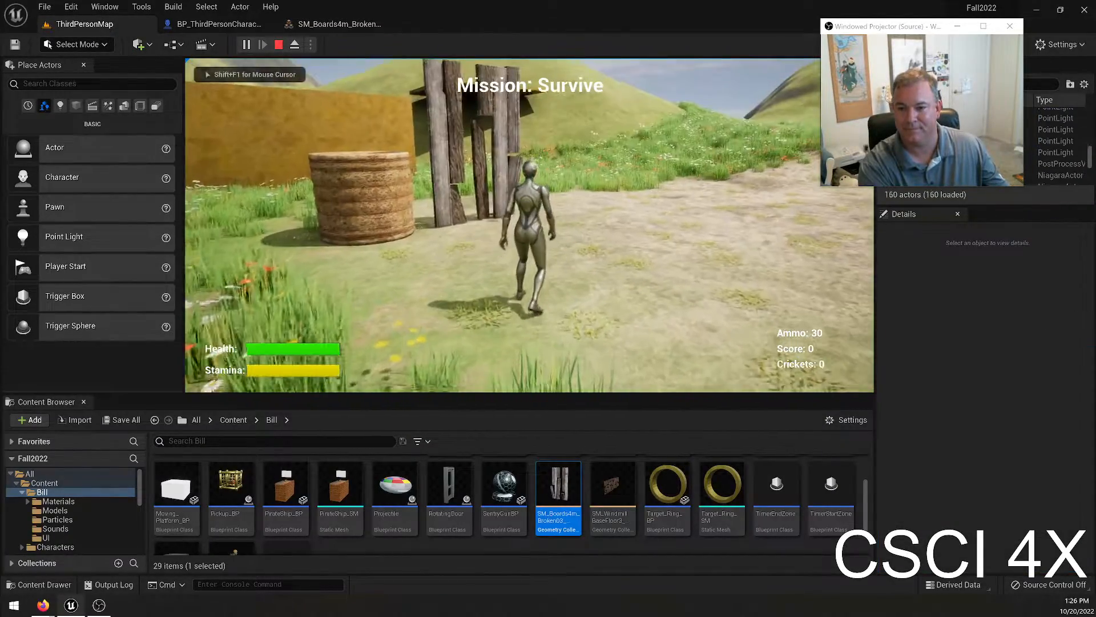
{"action": "key", "text": "w"}
{"action": "key", "text": "space"}
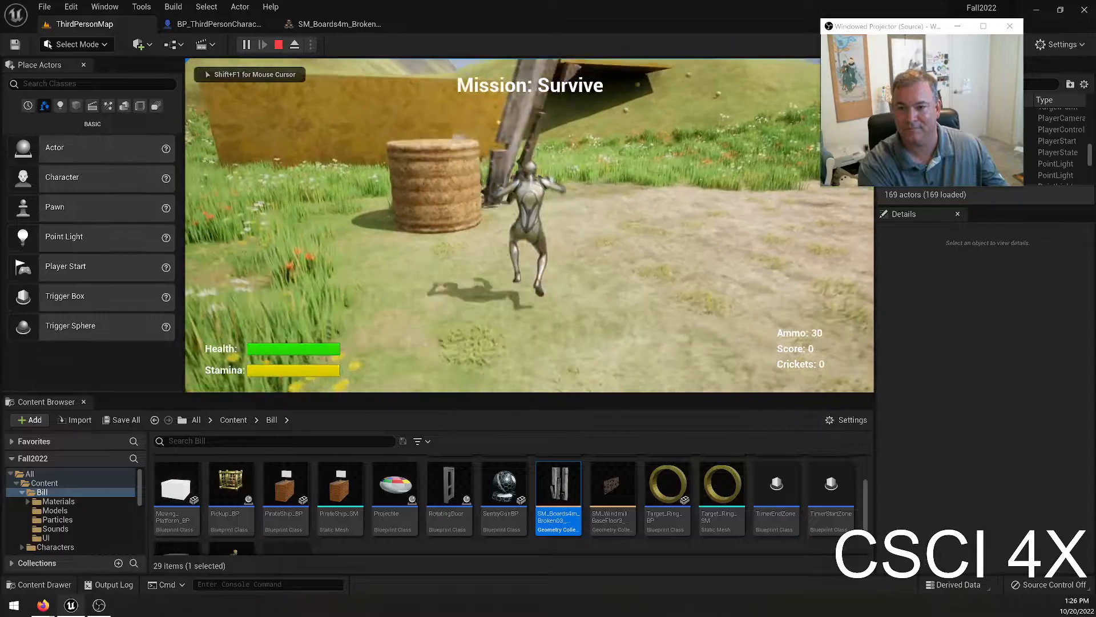
{"action": "key", "text": "w"}
{"action": "key", "text": "s"}
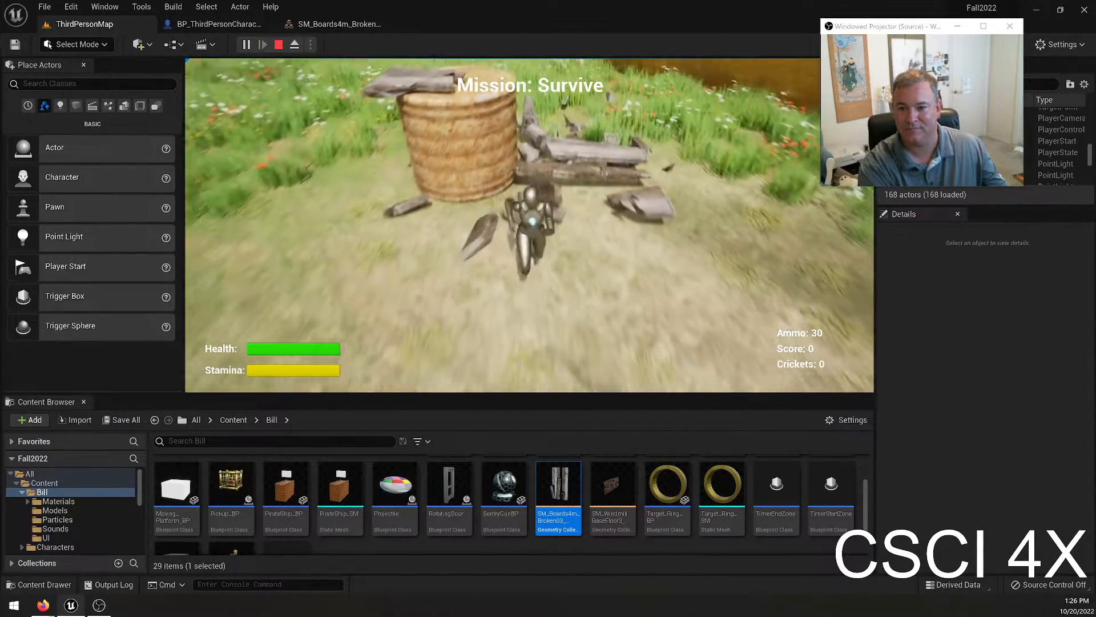
{"action": "key", "text": "a"}
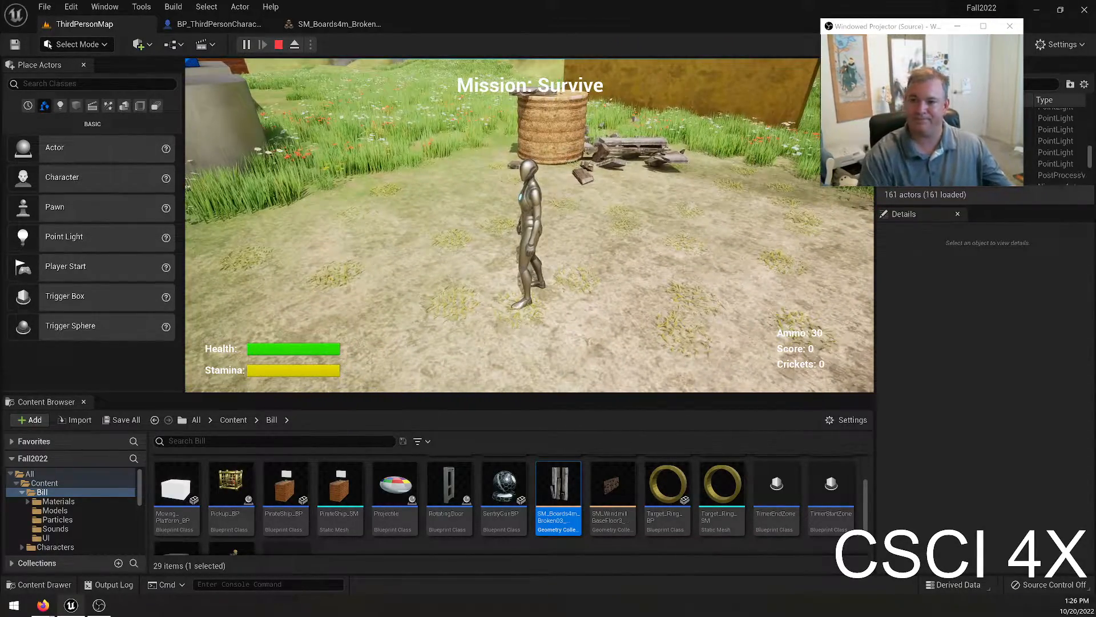
{"action": "key", "text": "Escape"}
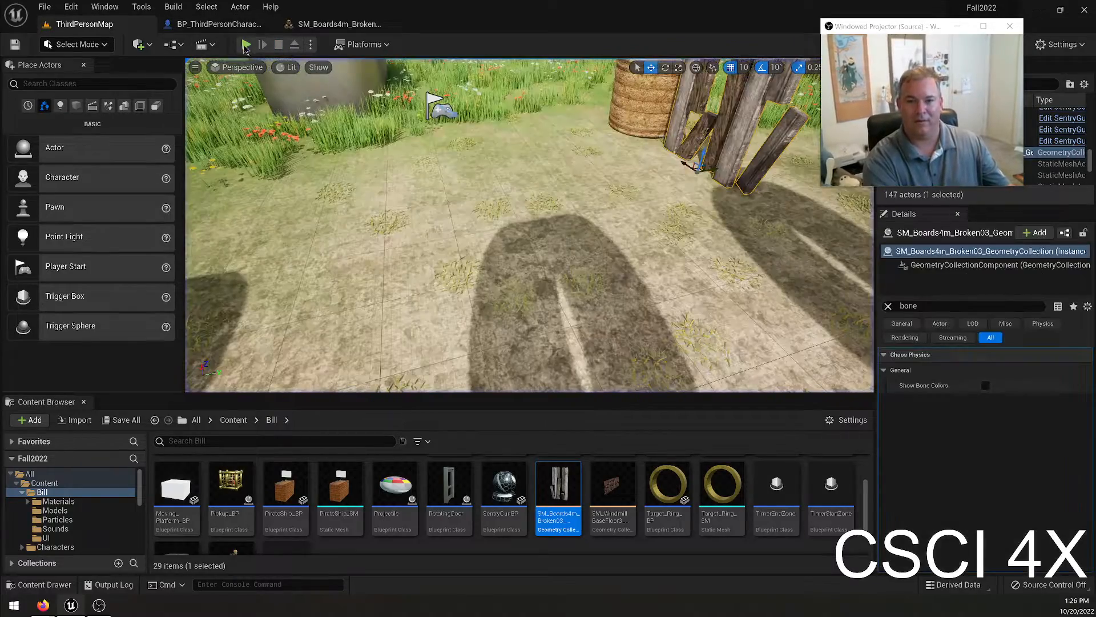
Run another play-test, moving past the boards and over the dirt ground towards the pond, and end it.
{"action": "key", "text": "alt+p"}
{"action": "key", "text": "w"}
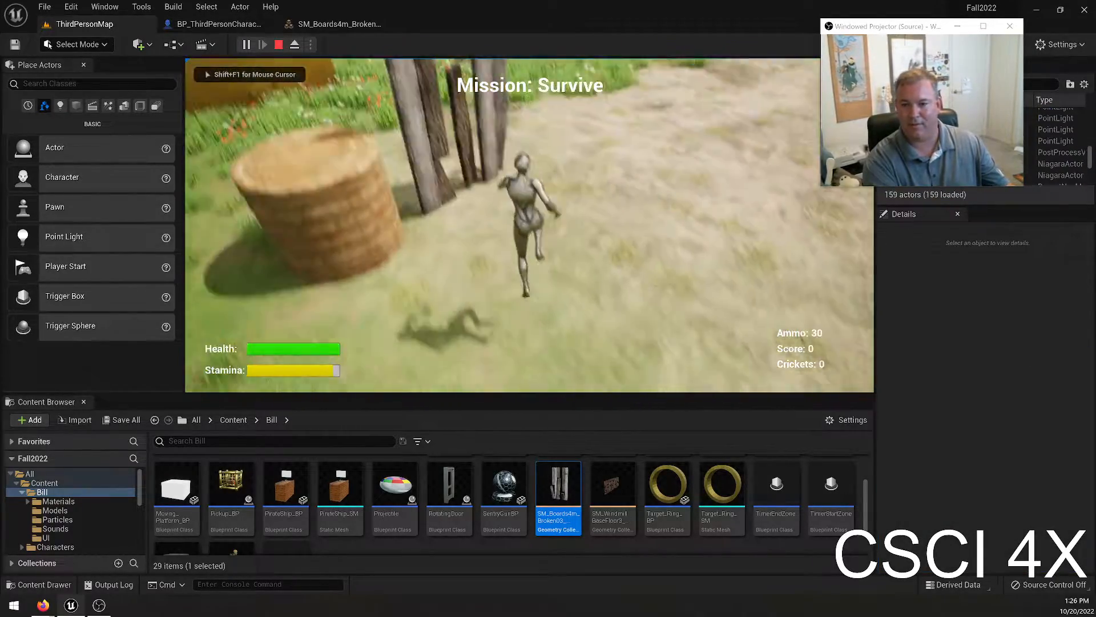
{"action": "key", "text": "w"}
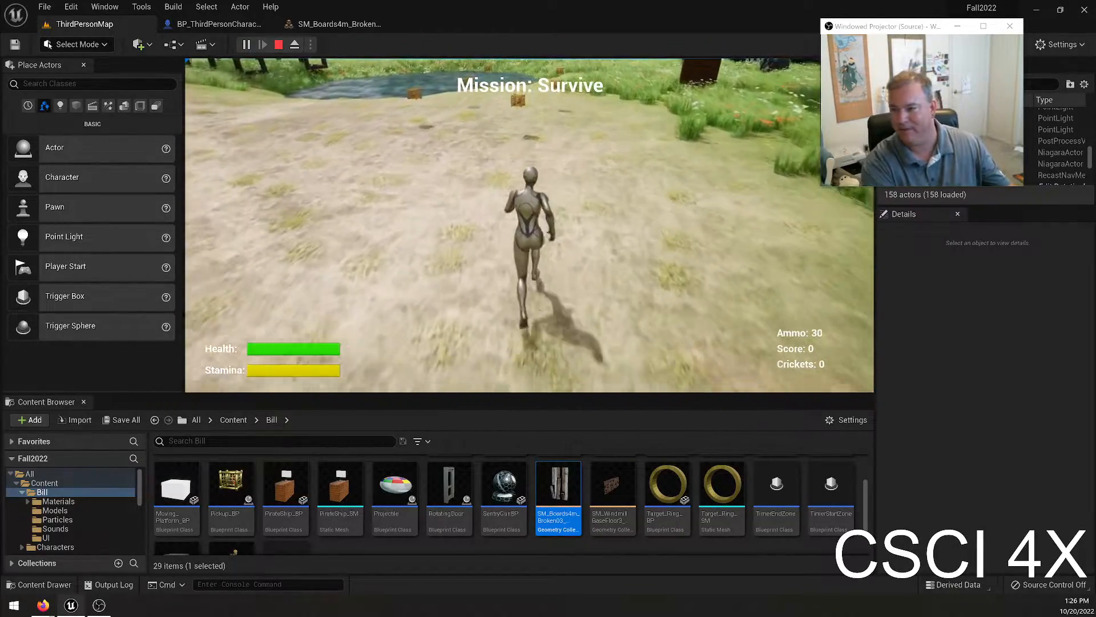
{"action": "key", "text": "Escape"}
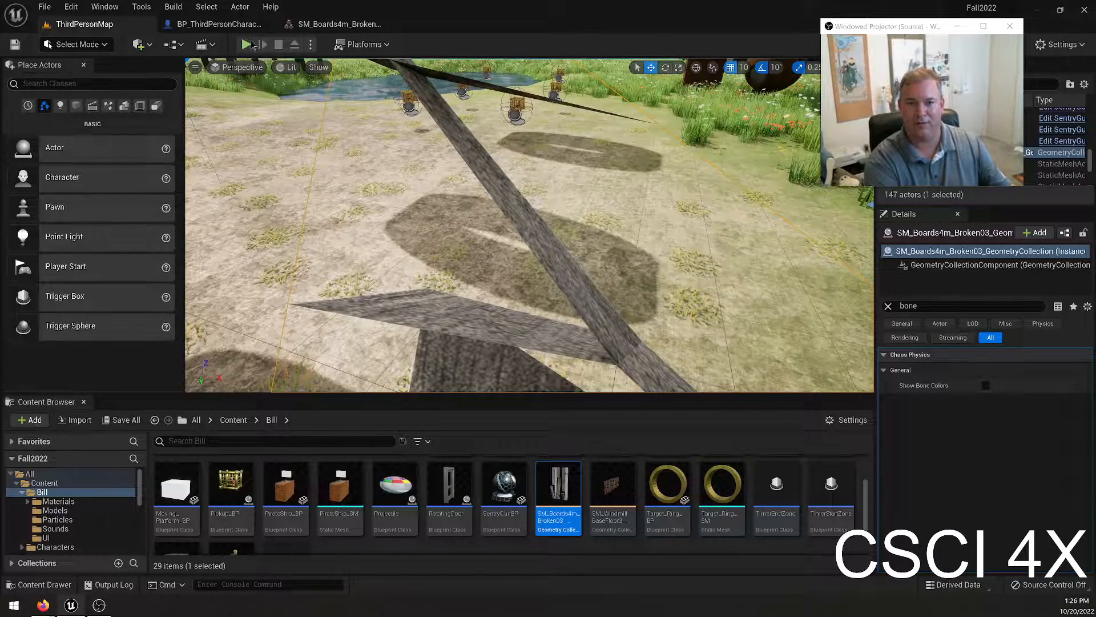
Play-test again, sprinting from the wooden building frame across the meadow to the fragments near the tan wall, and stop.
{"action": "key", "text": "alt+p"}
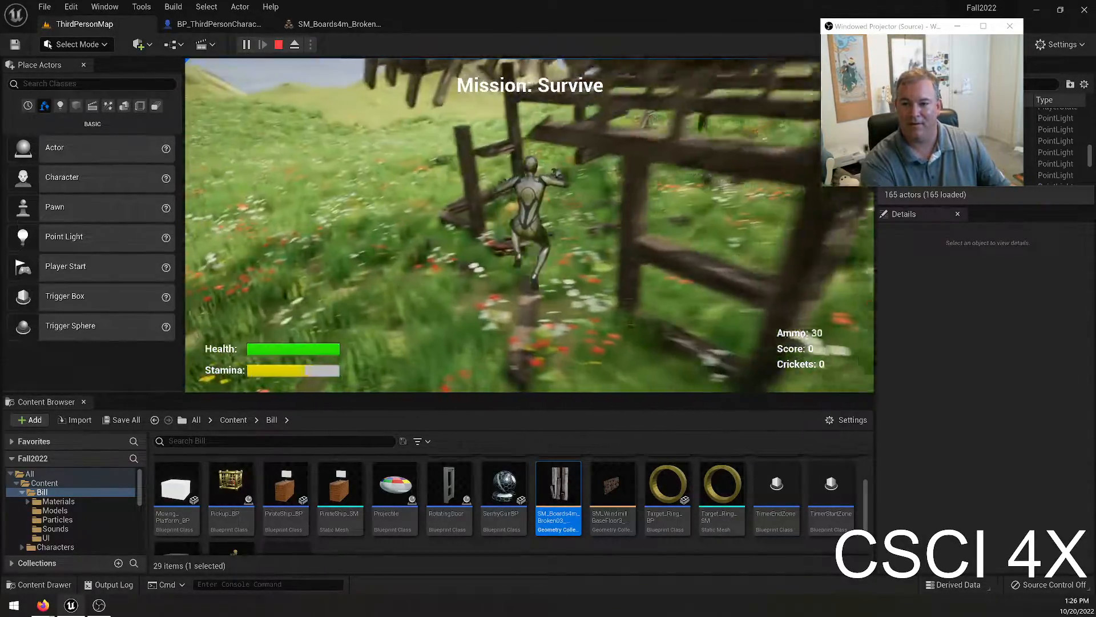
{"action": "key", "text": "w"}
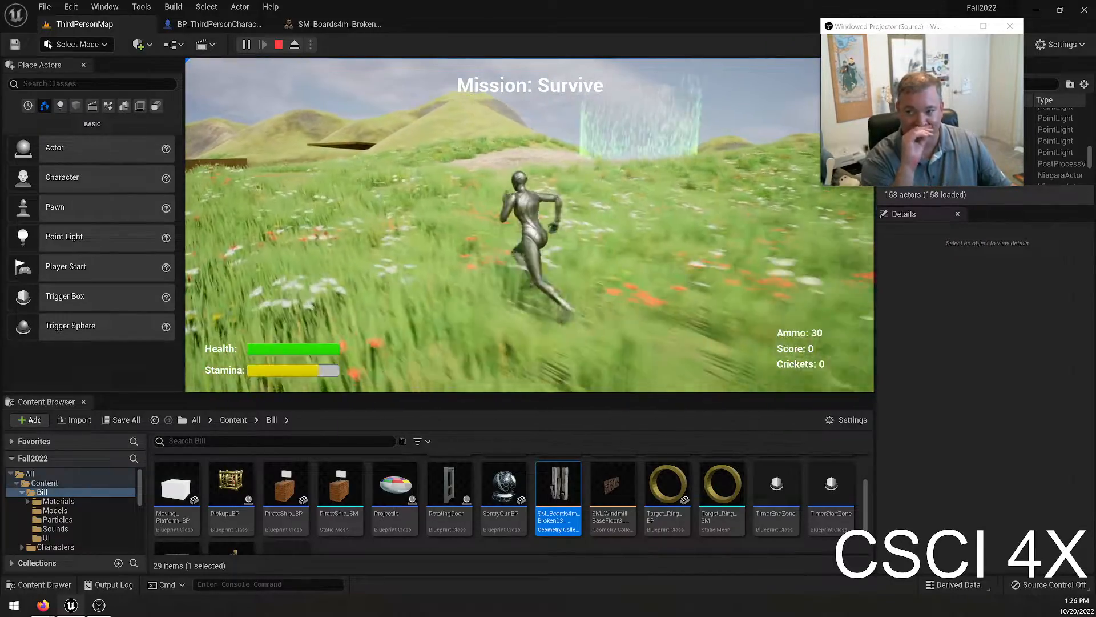
{"action": "key", "text": "shift+w"}
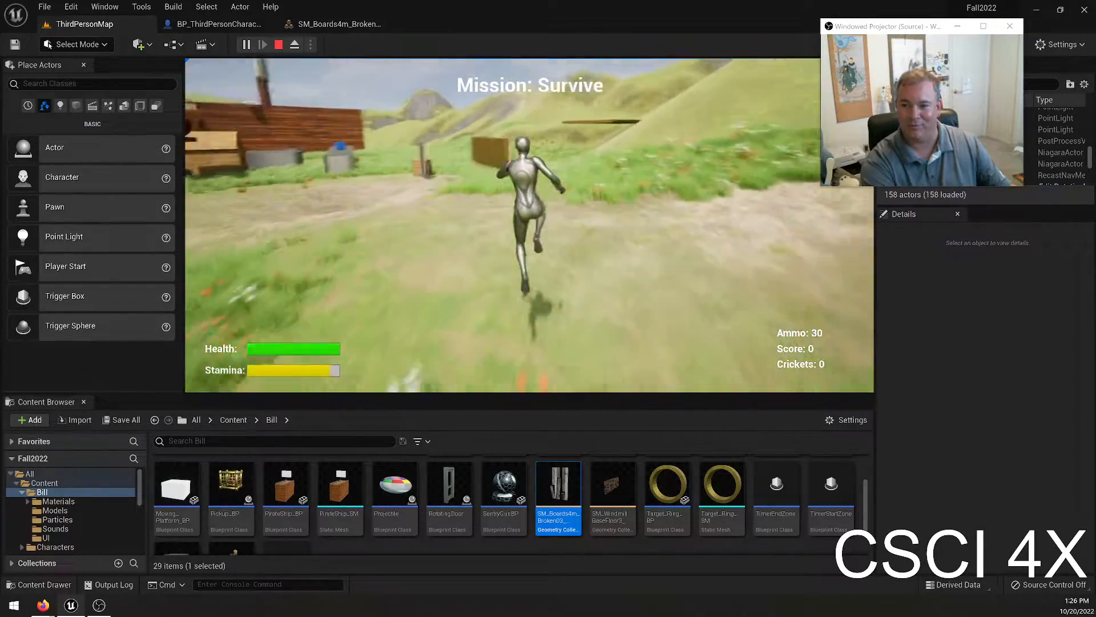
{"action": "key", "text": "shift+w"}
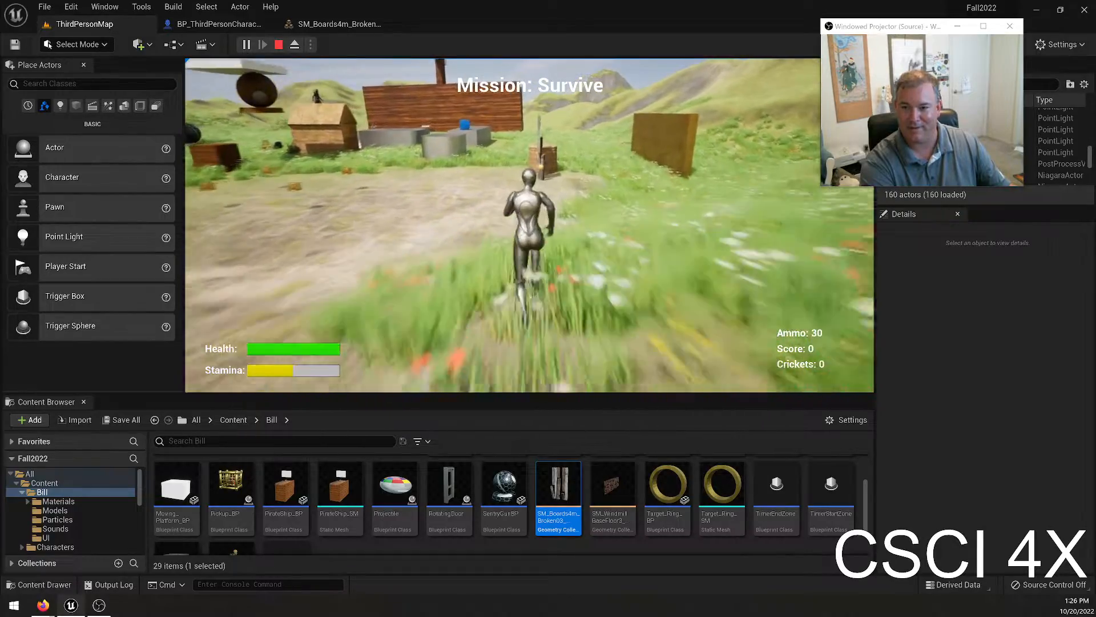
{"action": "key", "text": "shift+w"}
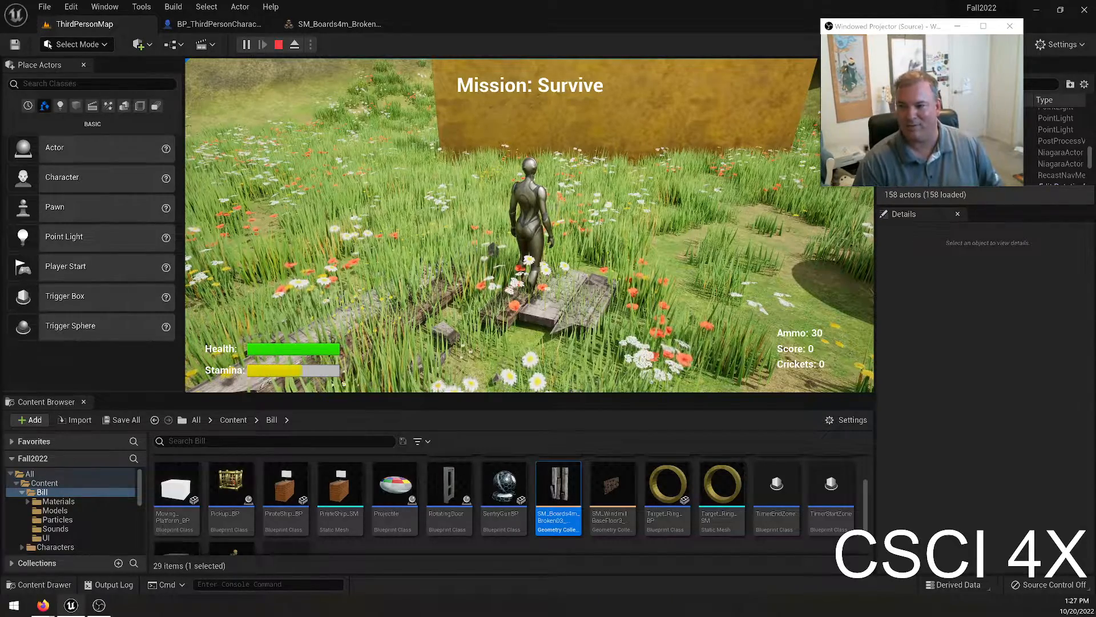
{"action": "key", "text": "Escape"}
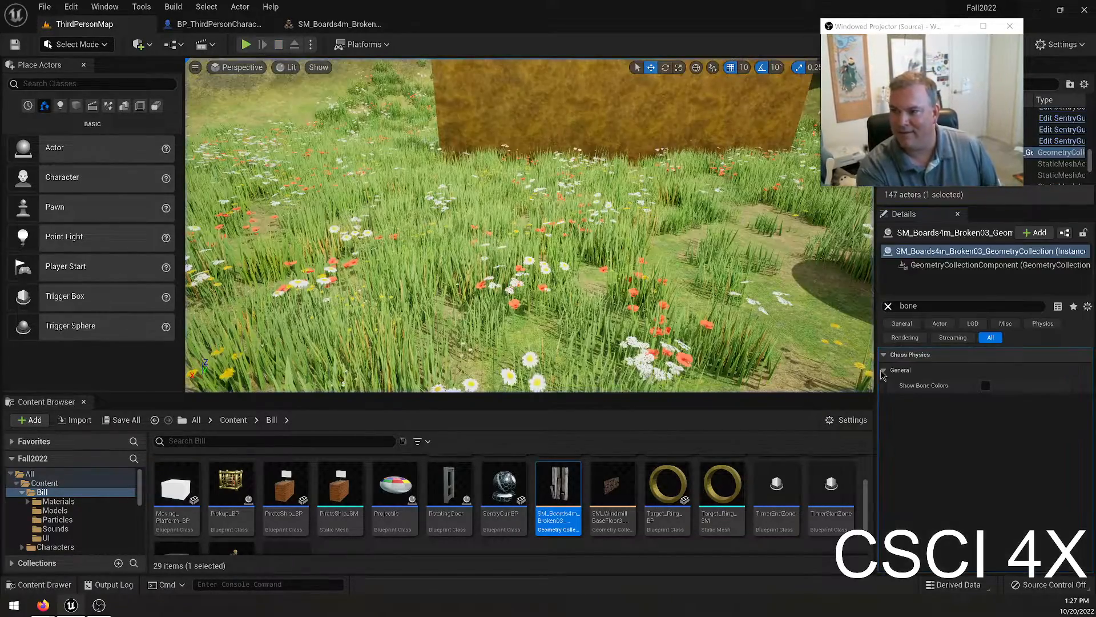
Reopen the boards geometry collection asset and examine its Removal and Fracture settings.
{"action": "scroll", "coordinate": [623, 463], "scroll_direction": "down", "scroll_amount": 2}
{"action": "scroll", "coordinate": [554, 490], "scroll_direction": "up", "scroll_amount": 1}
{"action": "double_click", "coordinate": [554, 492]}
{"action": "scroll", "coordinate": [485, 439], "scroll_direction": "down", "scroll_amount": 3}
{"action": "scroll", "coordinate": [461, 419], "scroll_direction": "down", "scroll_amount": 4}
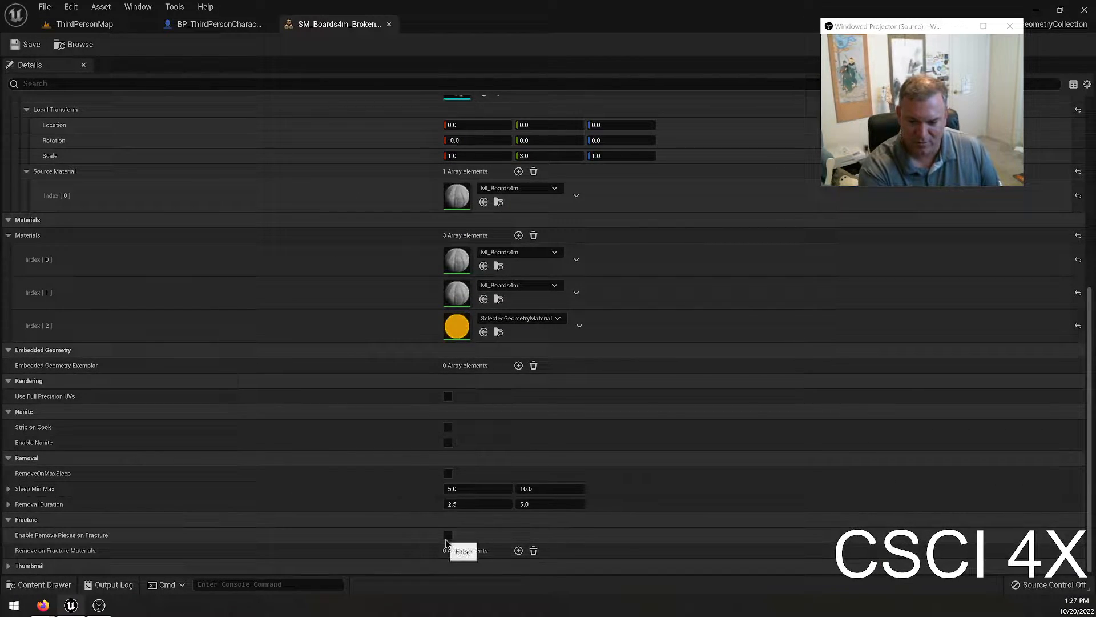
Play-test ThirdPersonMap, running to the wooden building frame by the pond and firing projectiles there, and end the session.
{"action": "left_click", "coordinate": [65, 27]}
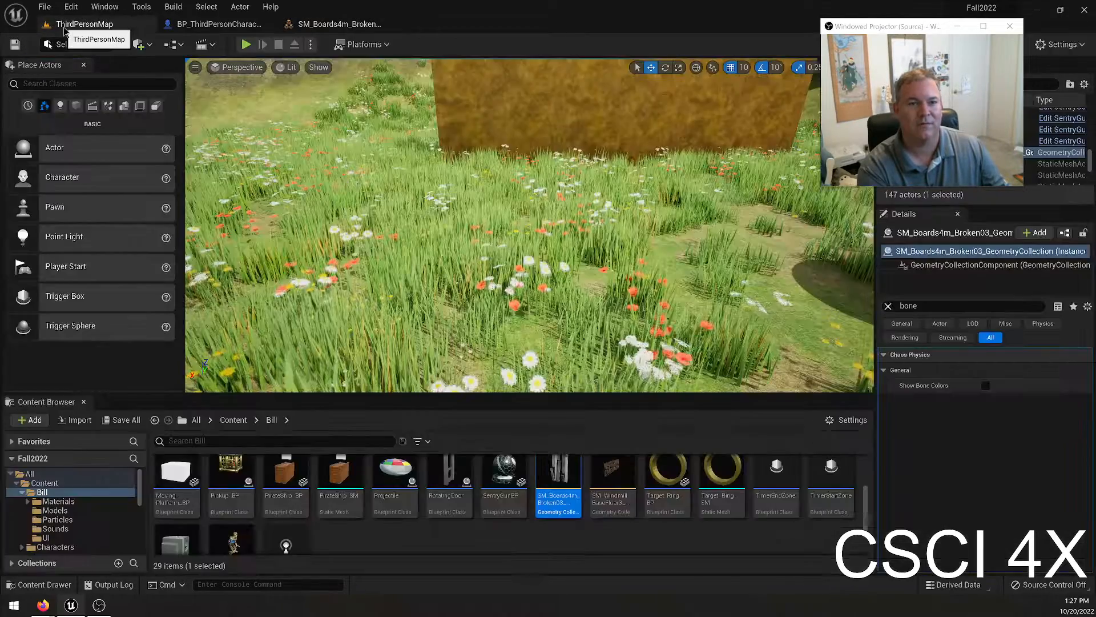
{"action": "left_click", "coordinate": [538, 161]}
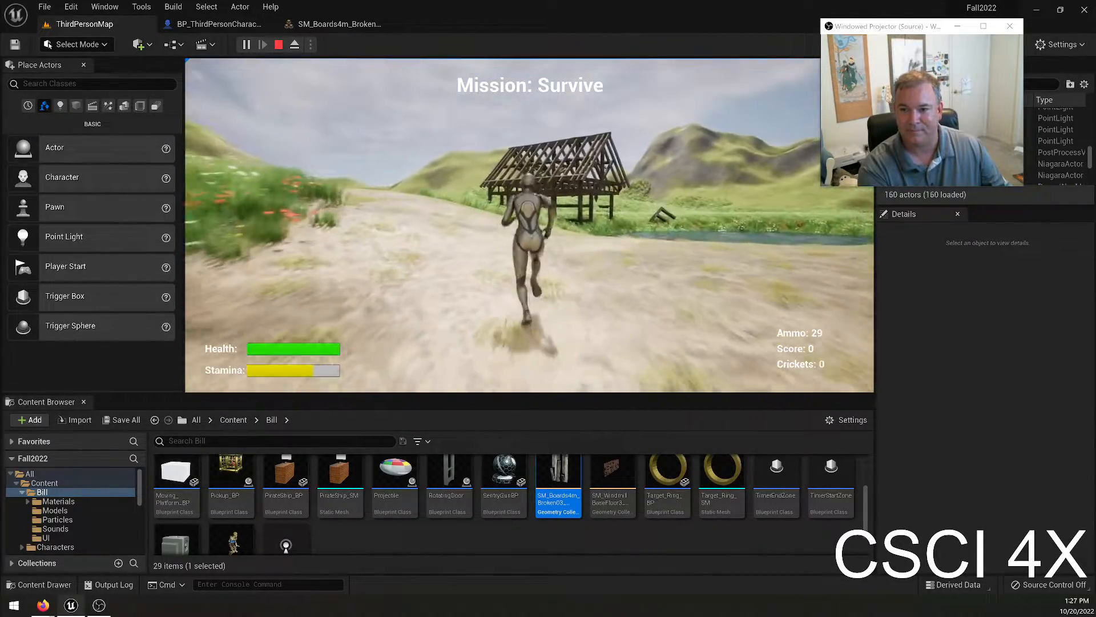
{"action": "key", "text": "w"}
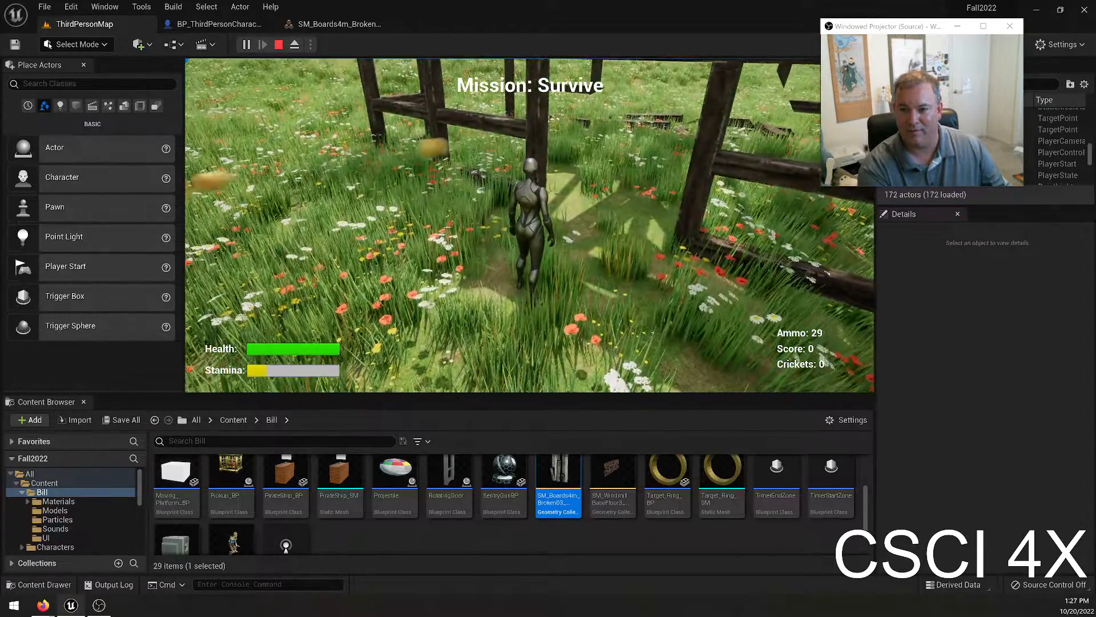
{"action": "key", "text": "w"}
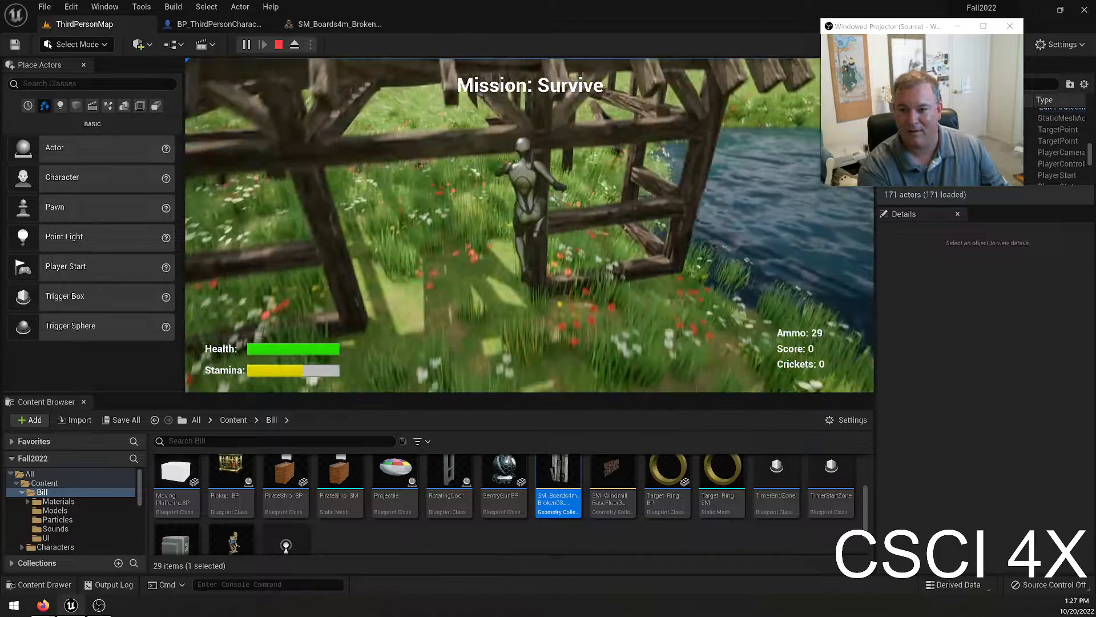
{"action": "key", "text": "w"}
{"action": "key", "text": "Escape"}
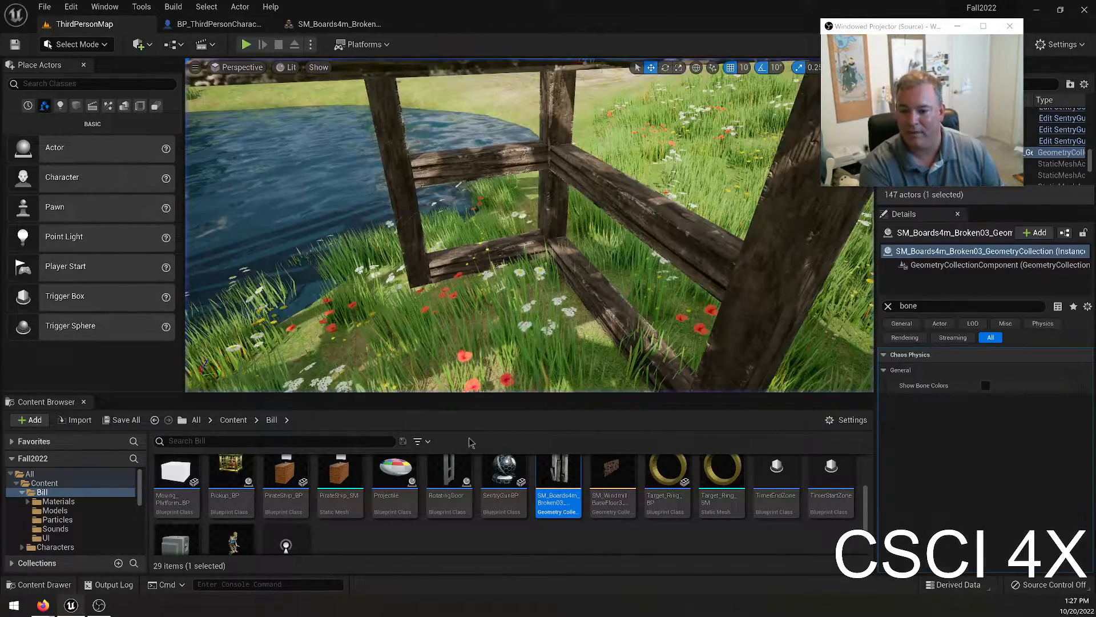
Open the BP_FirstPersonProjectile blueprint from the FirstPerson Blueprints folder.
{"action": "scroll", "coordinate": [423, 534], "scroll_direction": "down", "scroll_amount": 2}
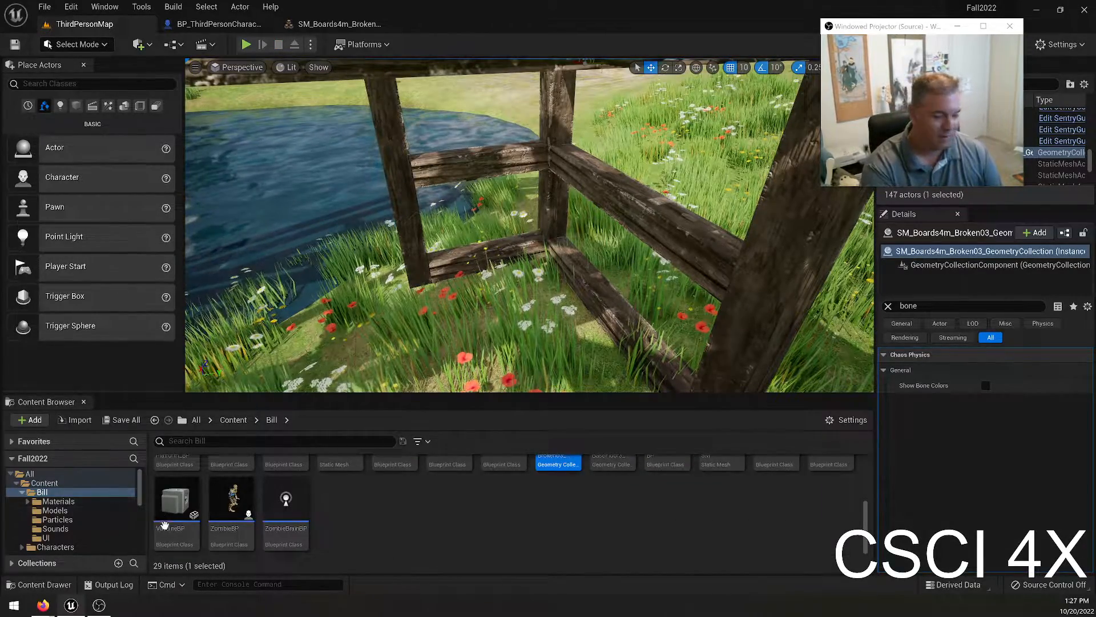
{"action": "scroll", "coordinate": [84, 542], "scroll_direction": "down", "scroll_amount": 5}
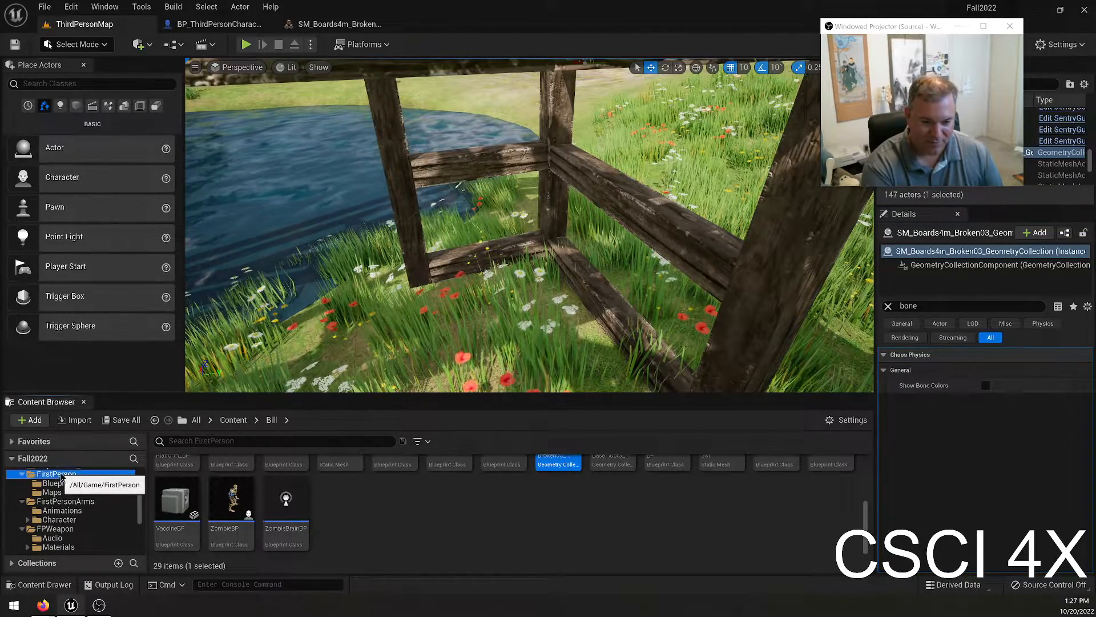
{"action": "left_click", "coordinate": [56, 474]}
{"action": "double_click", "coordinate": [182, 482]}
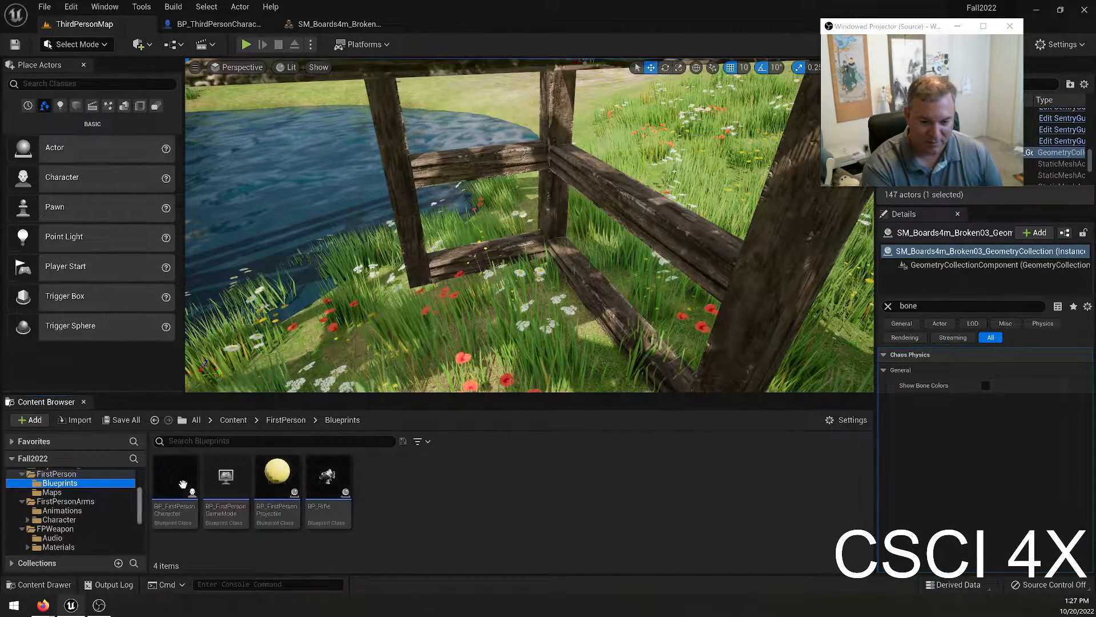
{"action": "double_click", "coordinate": [277, 482]}
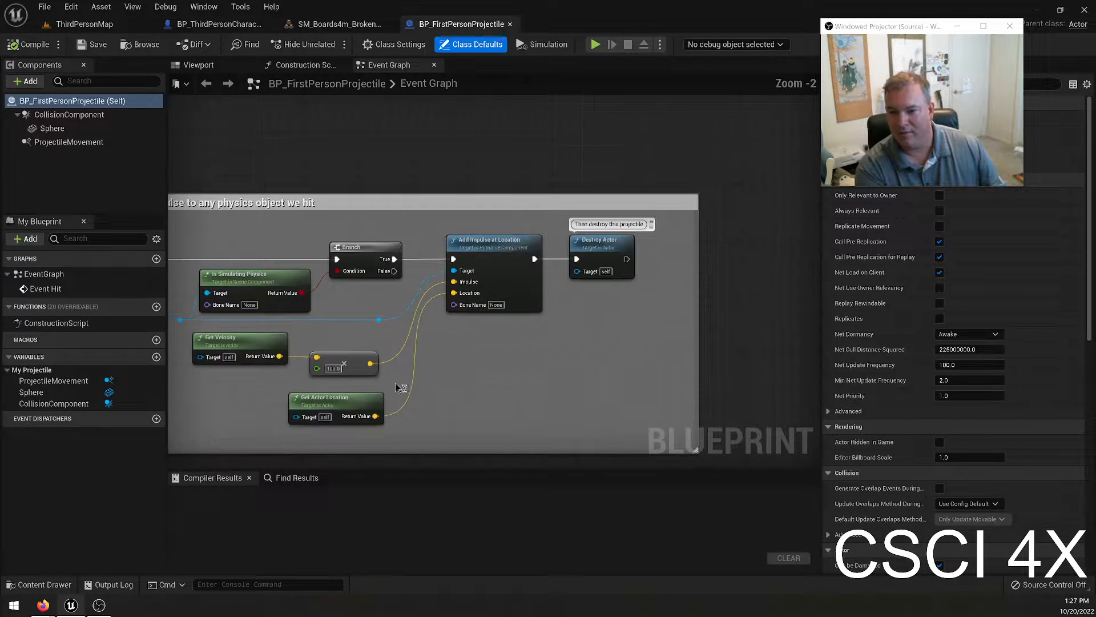
Change the projectile Sphere's static mesh to Fez_Mesh, then compile and save BP_FirstPersonProjectile.
{"action": "right_click_drag", "start_coordinate": [509, 385], "coordinate": [500, 395]}
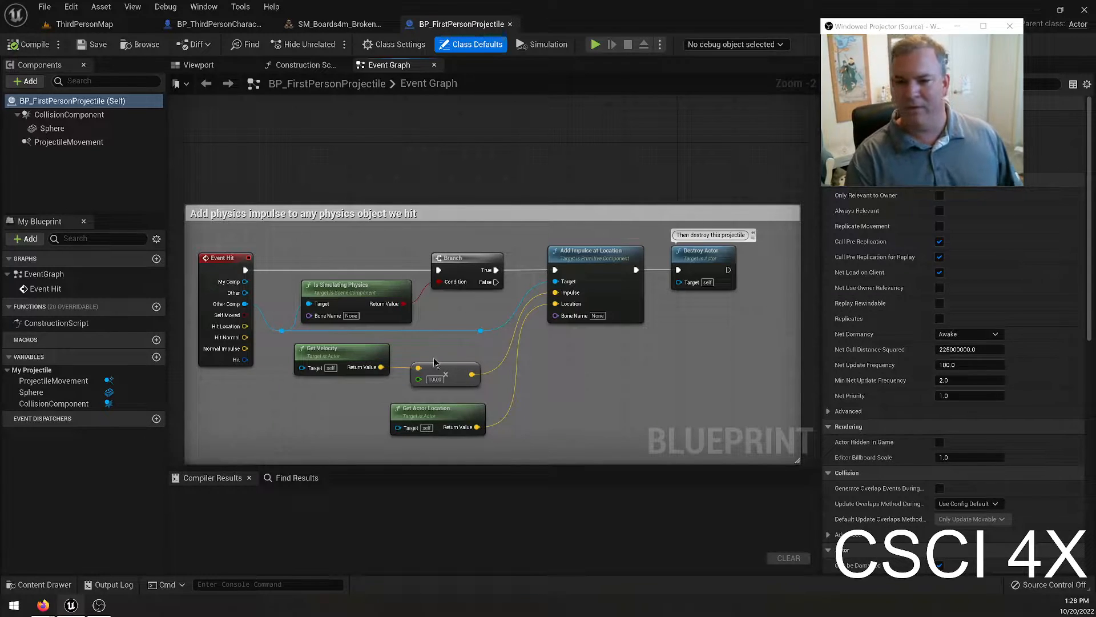
{"action": "left_click", "coordinate": [54, 131]}
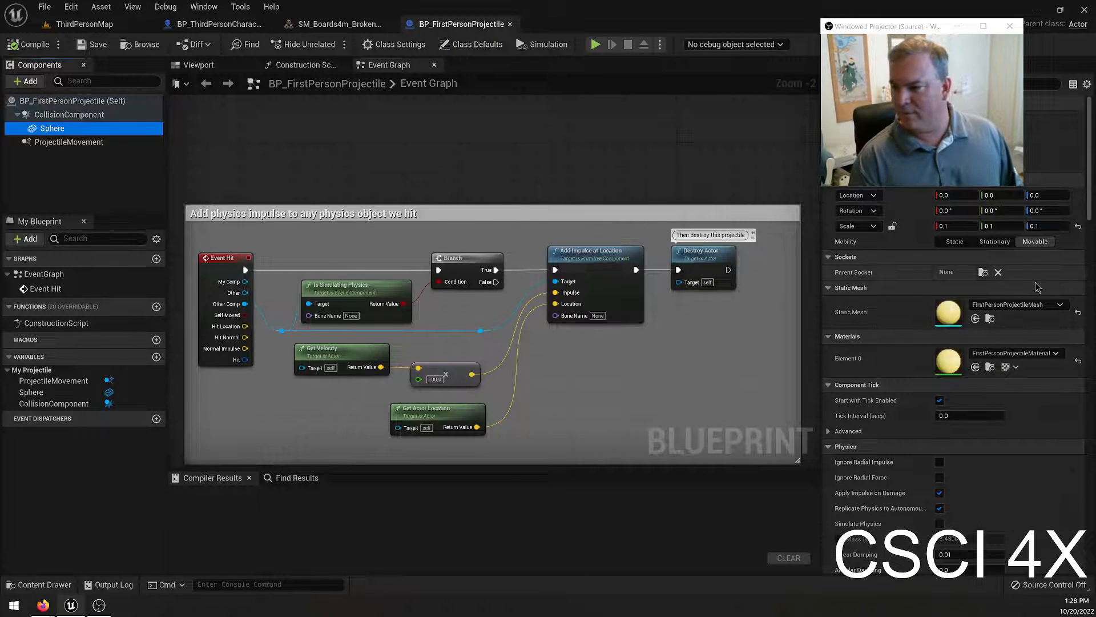
{"action": "left_click", "coordinate": [1027, 304]}
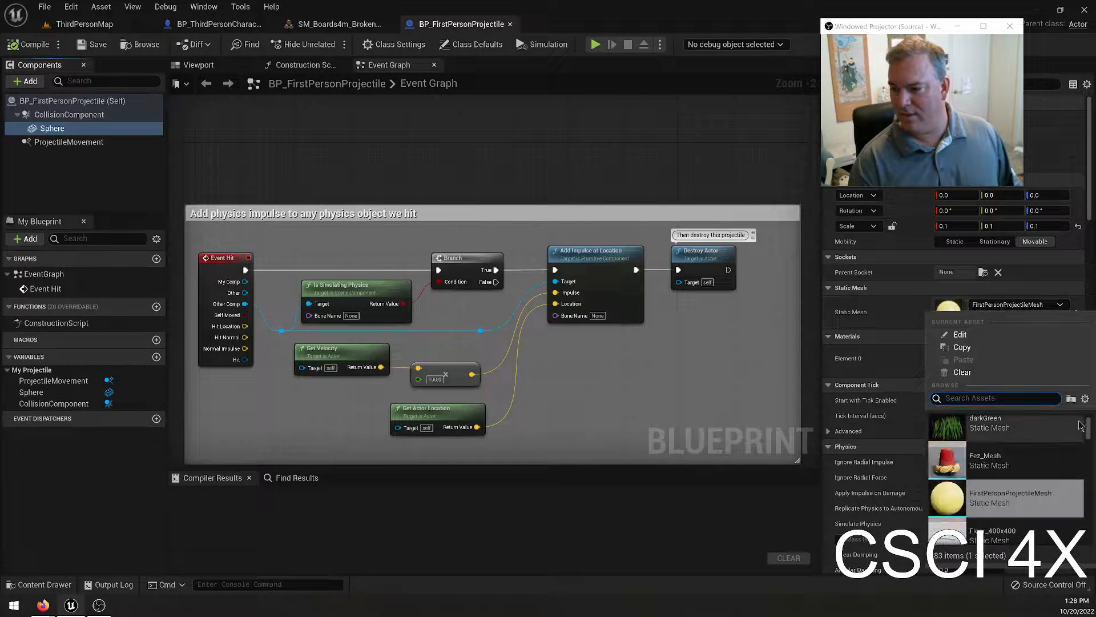
{"action": "left_click", "coordinate": [988, 467]}
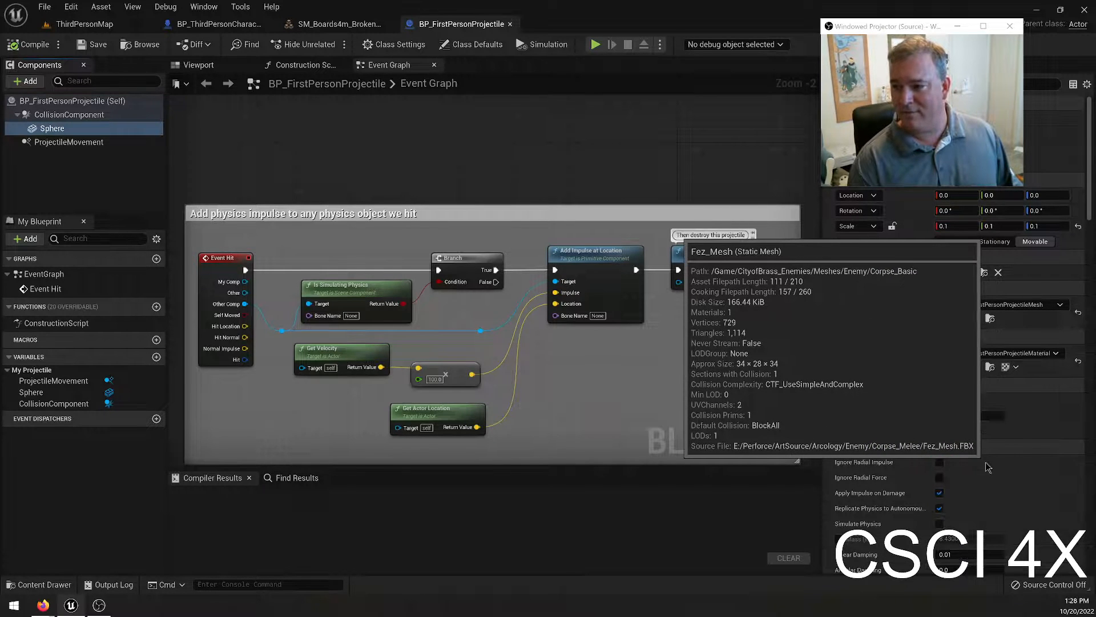
{"action": "left_click", "coordinate": [33, 45]}
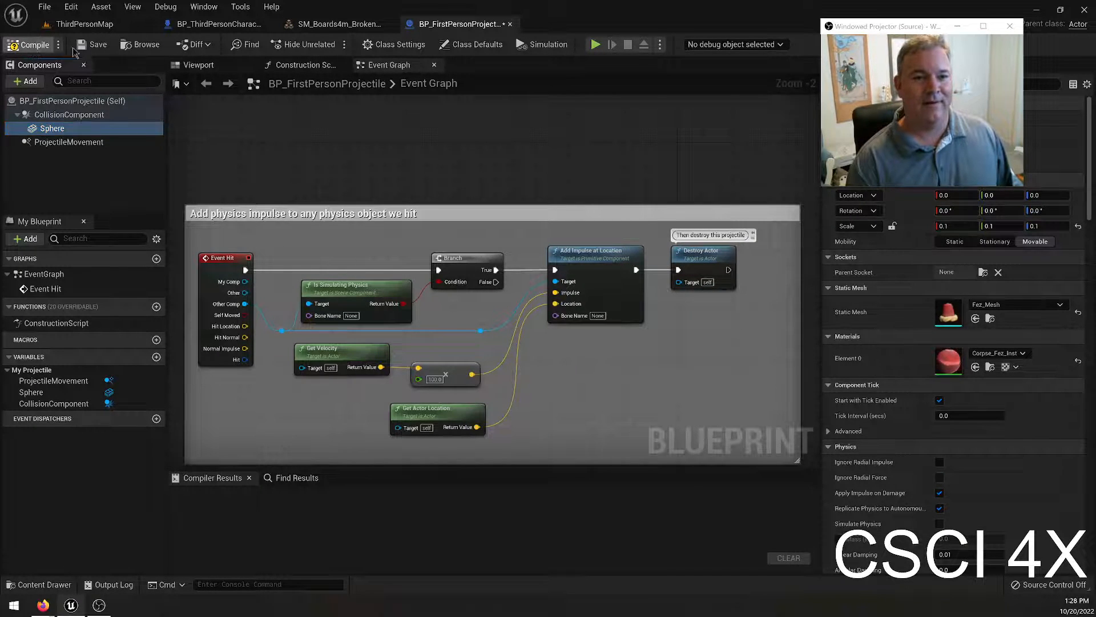
{"action": "left_click", "coordinate": [94, 45]}
Play-test ThirdPersonMap, running along the dirt path and firing the fez projectile, and end the session.
{"action": "left_click", "coordinate": [99, 26]}
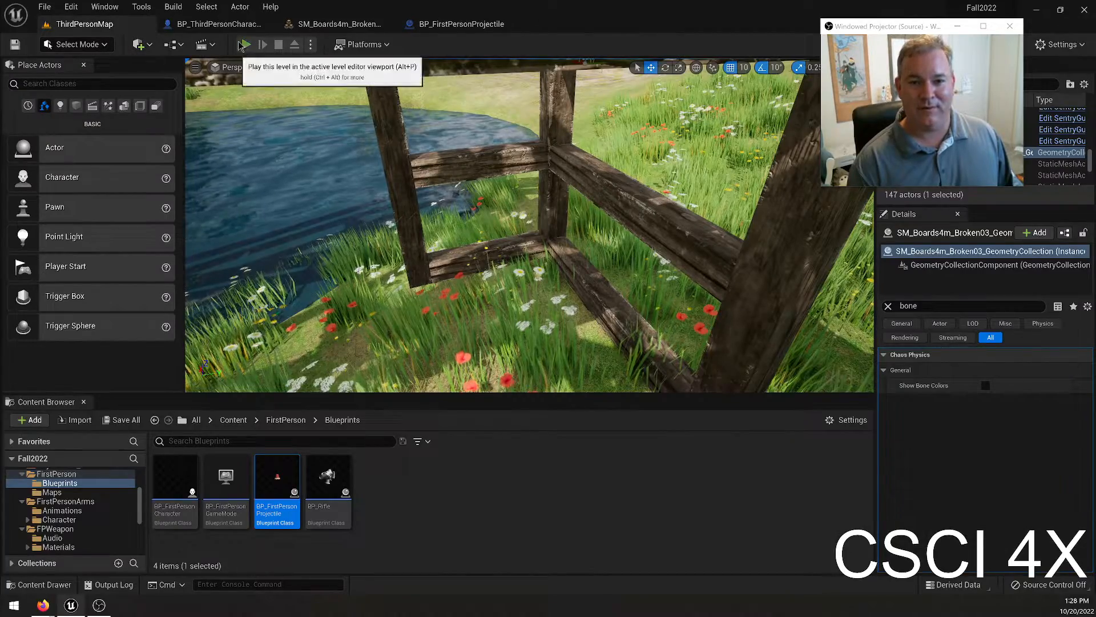
{"action": "left_click", "coordinate": [245, 44]}
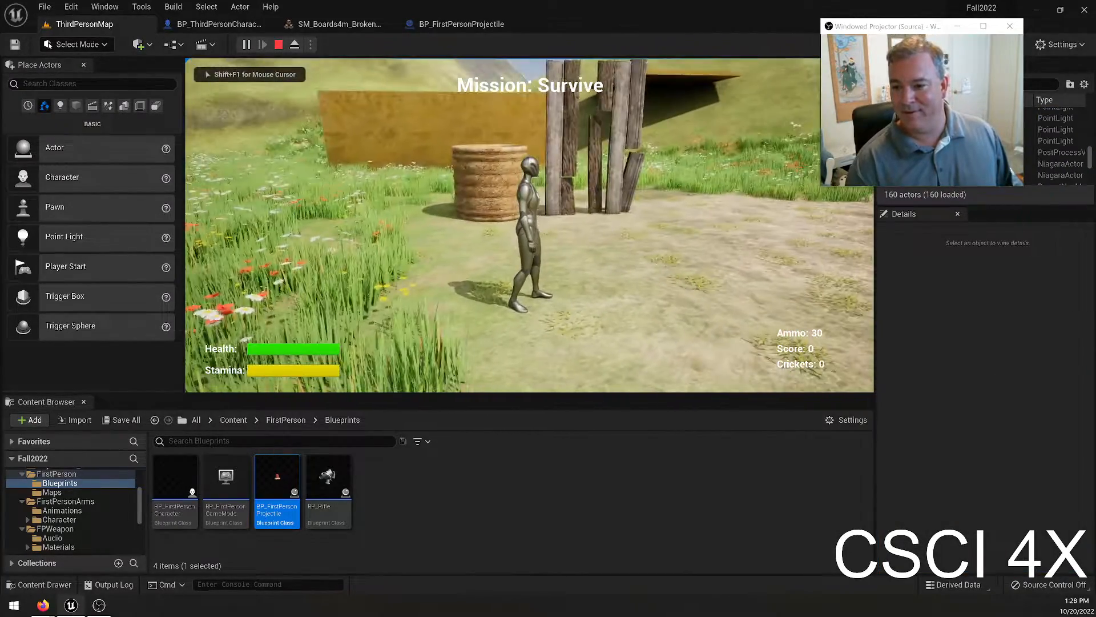
{"action": "key", "text": "w"}
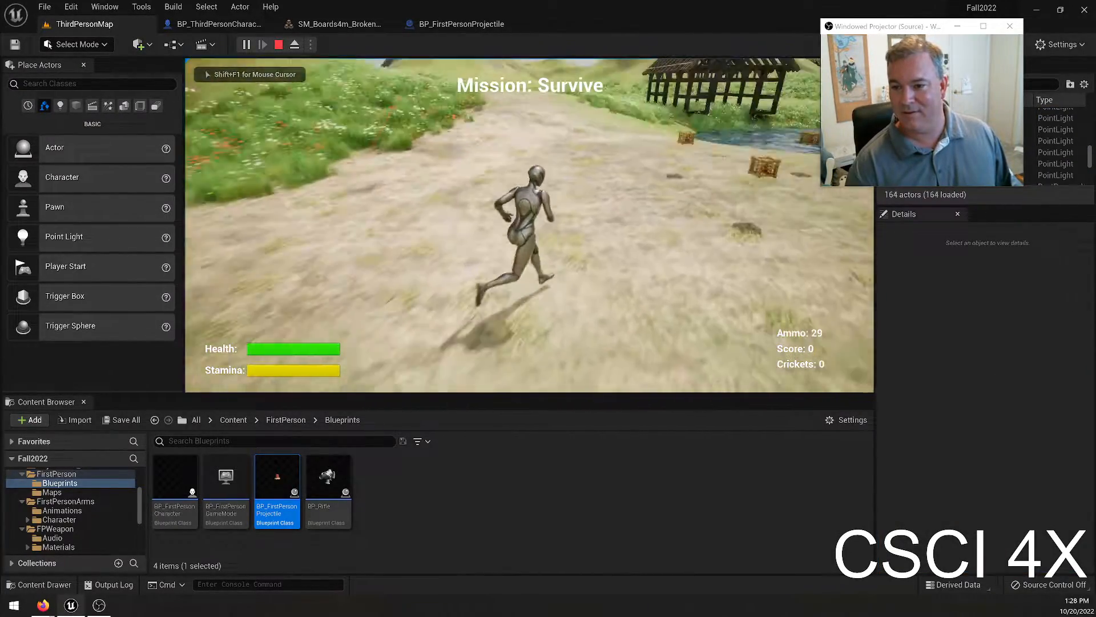
{"action": "key", "text": "w"}
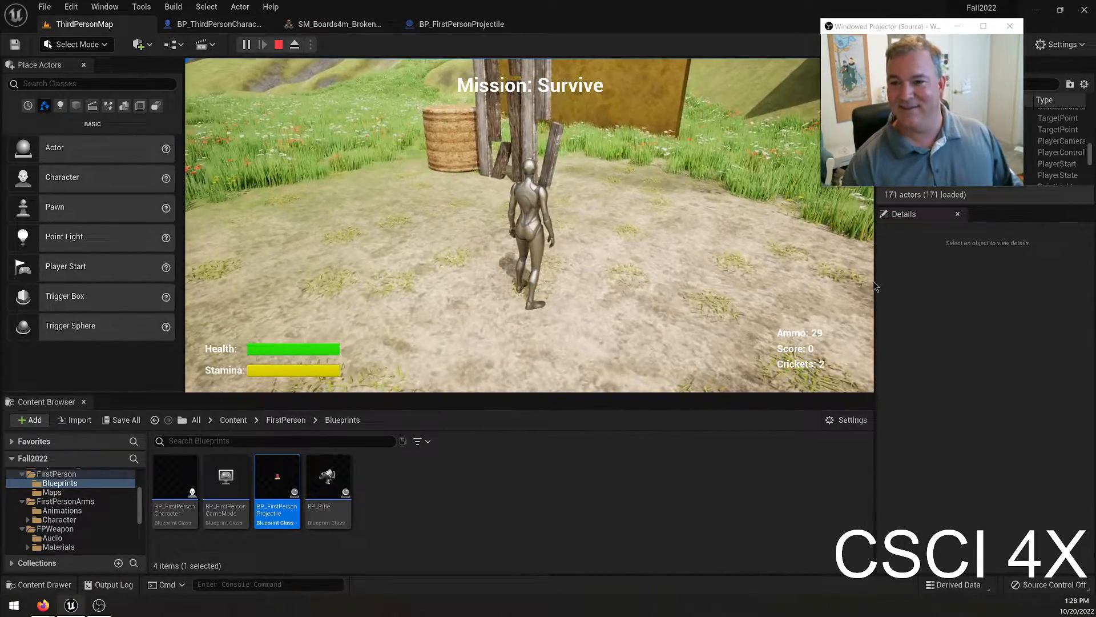
{"action": "key", "text": "Escape"}
Set the scale of the projectile's Sphere to 1.0 on all three axes in BP_FirstPersonProjectile and compile.
{"action": "left_click", "coordinate": [444, 25]}
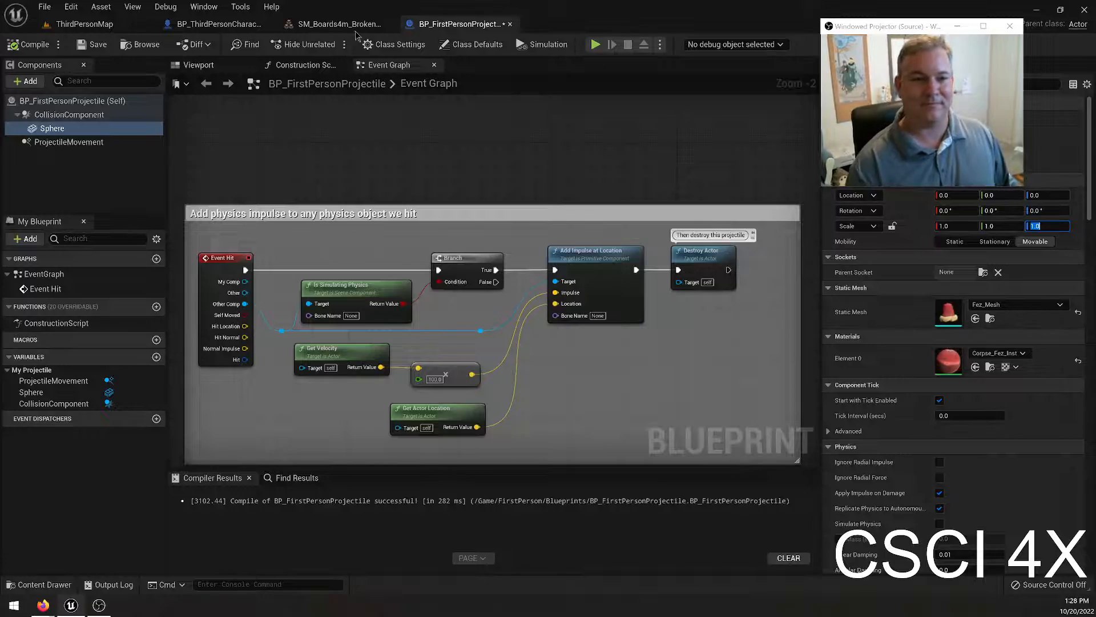
Play-test ThirdPersonMap with the enlarged fez projectile, sprinting past the tan wall and across the meadow, and end the session.
{"action": "left_click", "coordinate": [85, 24]}
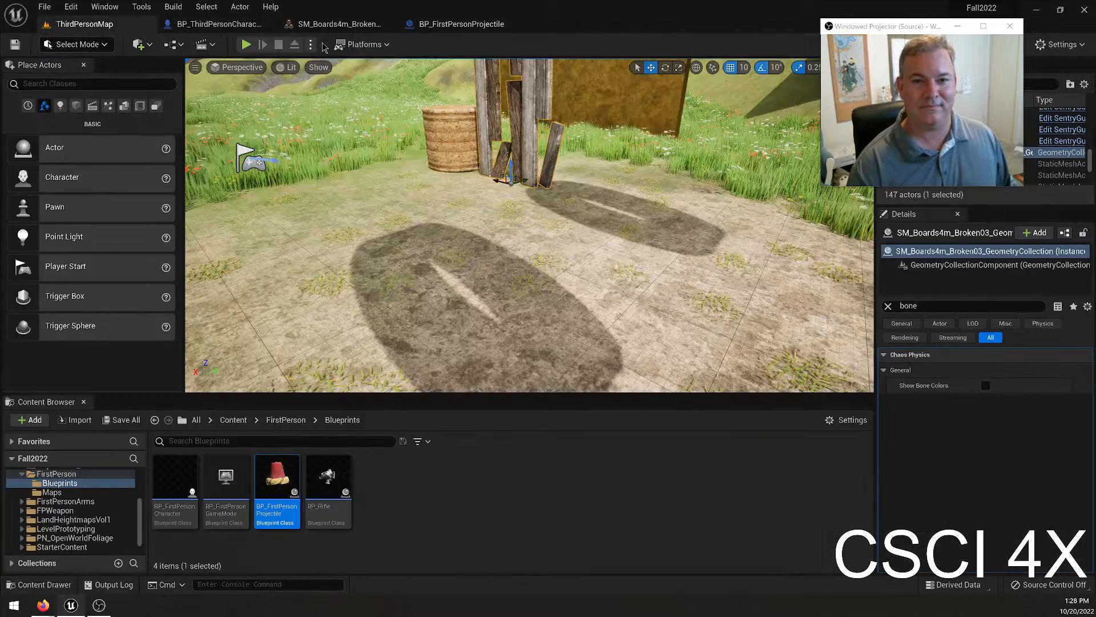
{"action": "key", "text": "alt+p"}
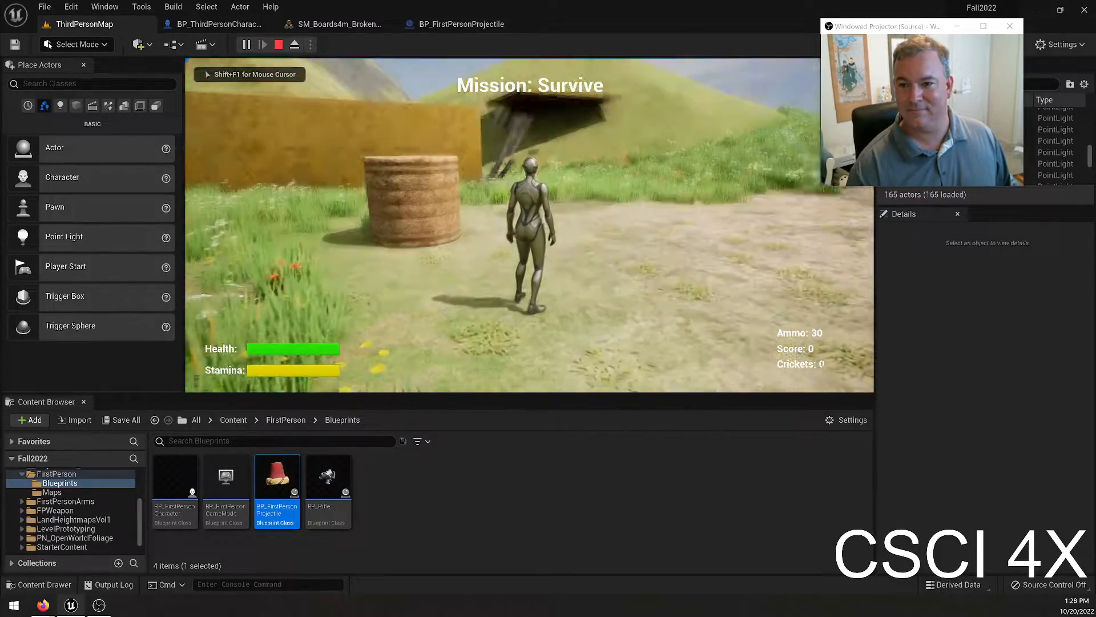
{"action": "key", "text": "w"}
{"action": "key", "text": "shift+w"}
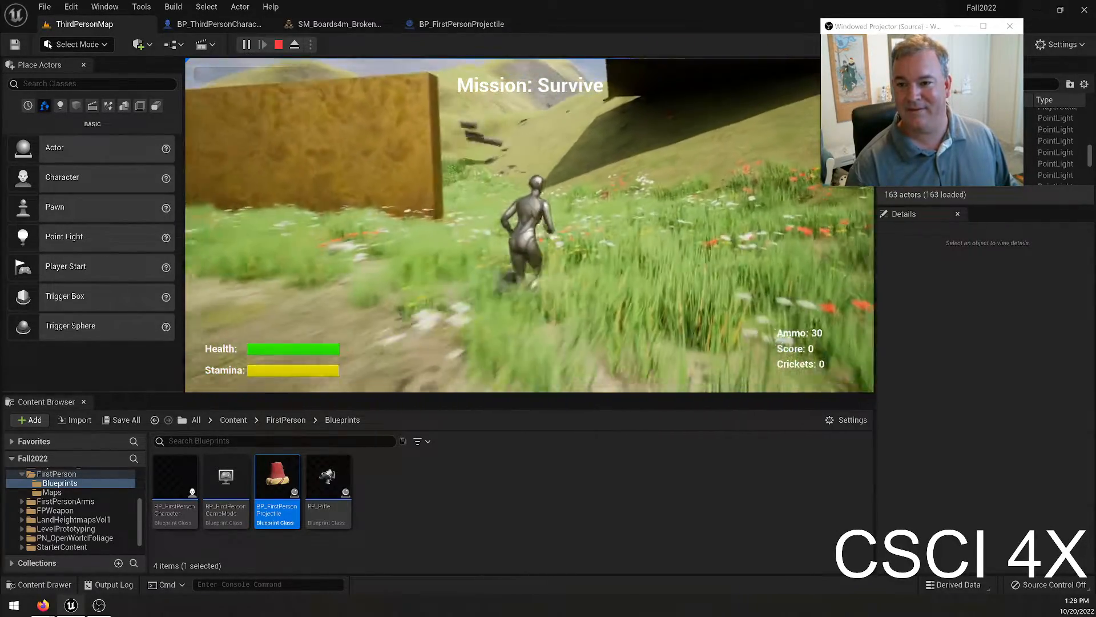
{"action": "key", "text": "shift+w"}
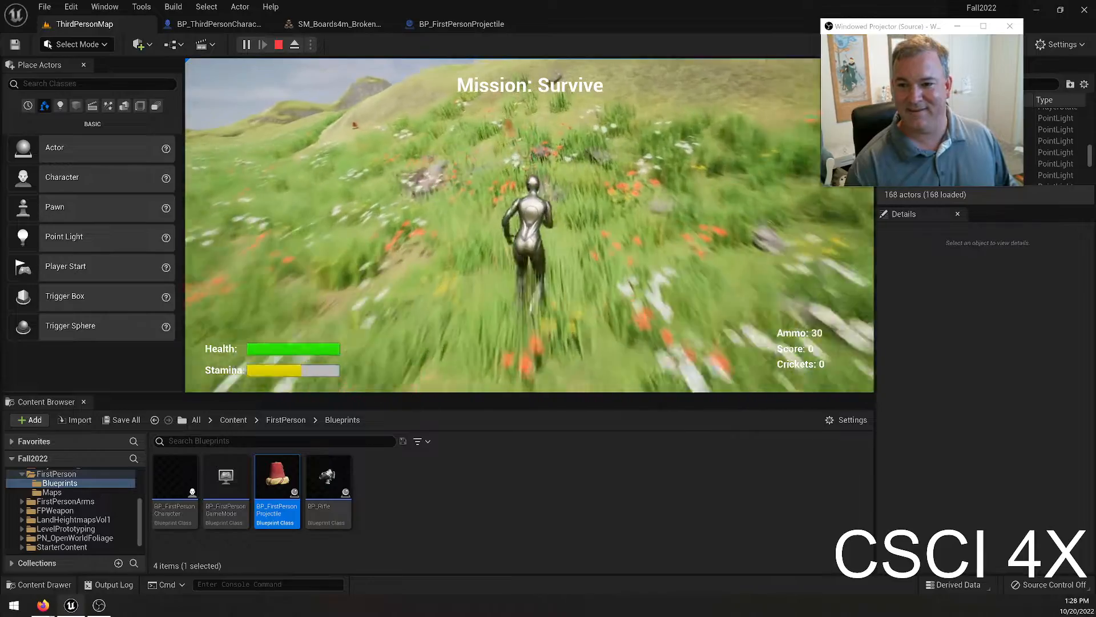
{"action": "key", "text": "shift+w"}
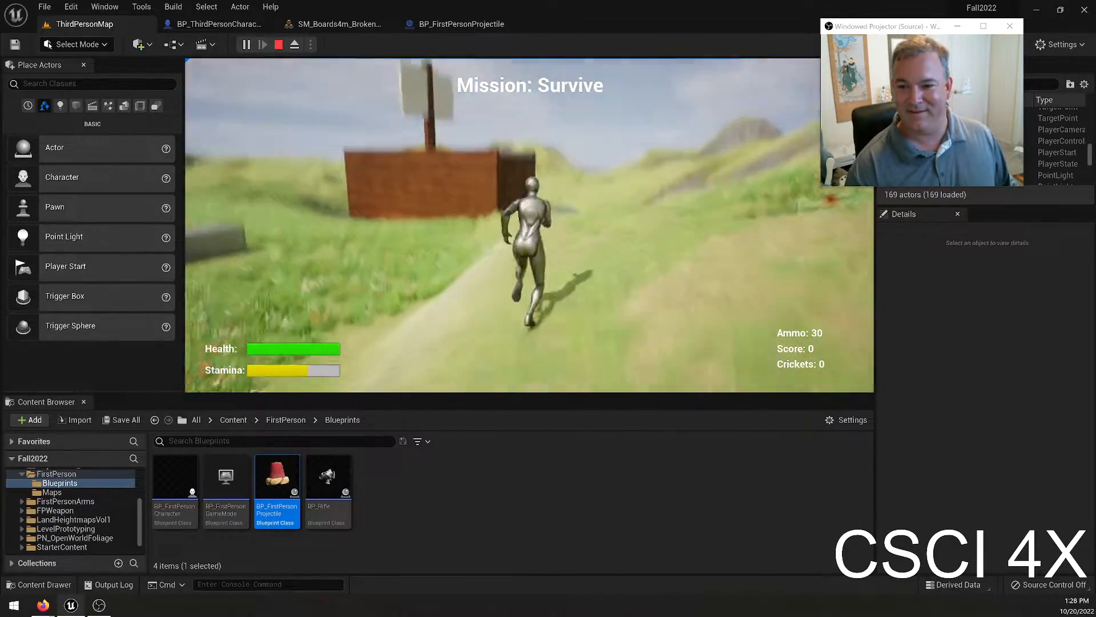
{"action": "key", "text": "Escape"}
Look through the static meshes available for the projectile's Sphere and keep the current one.
{"action": "left_click", "coordinate": [461, 24]}
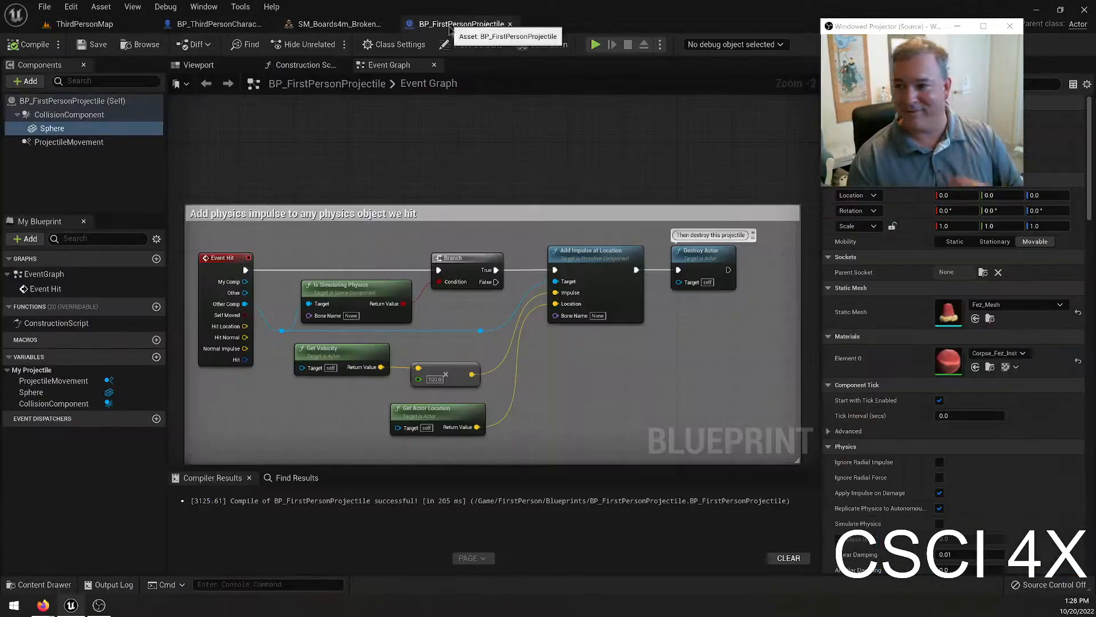
{"action": "left_click", "coordinate": [1012, 307]}
{"action": "scroll", "coordinate": [1016, 457], "scroll_direction": "down", "scroll_amount": 5}
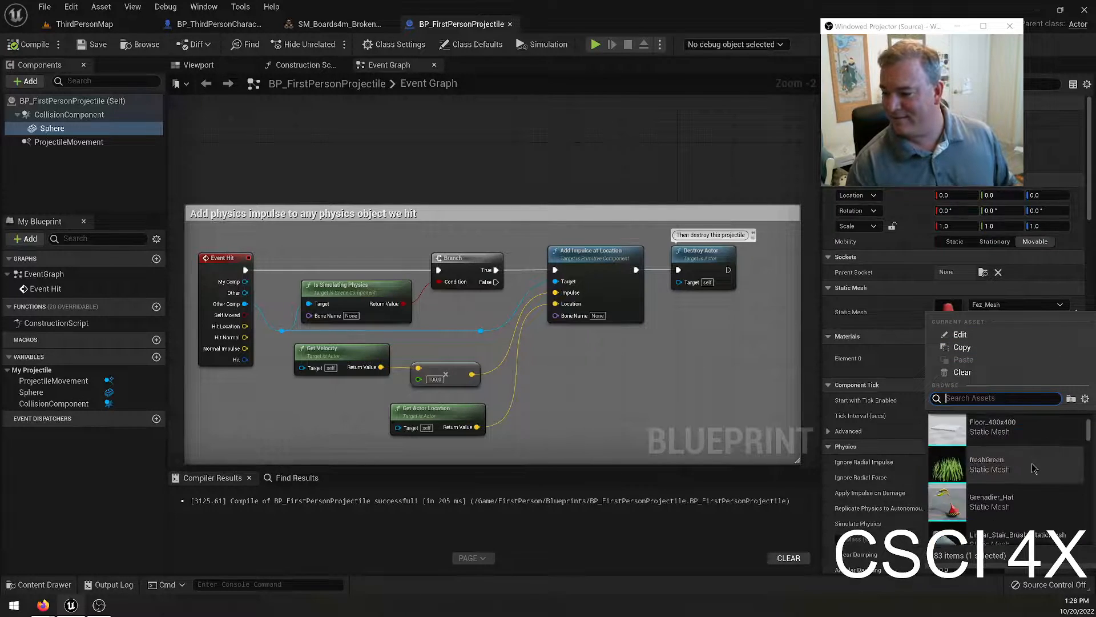
{"action": "scroll", "coordinate": [1067, 460], "scroll_direction": "down", "scroll_amount": 6}
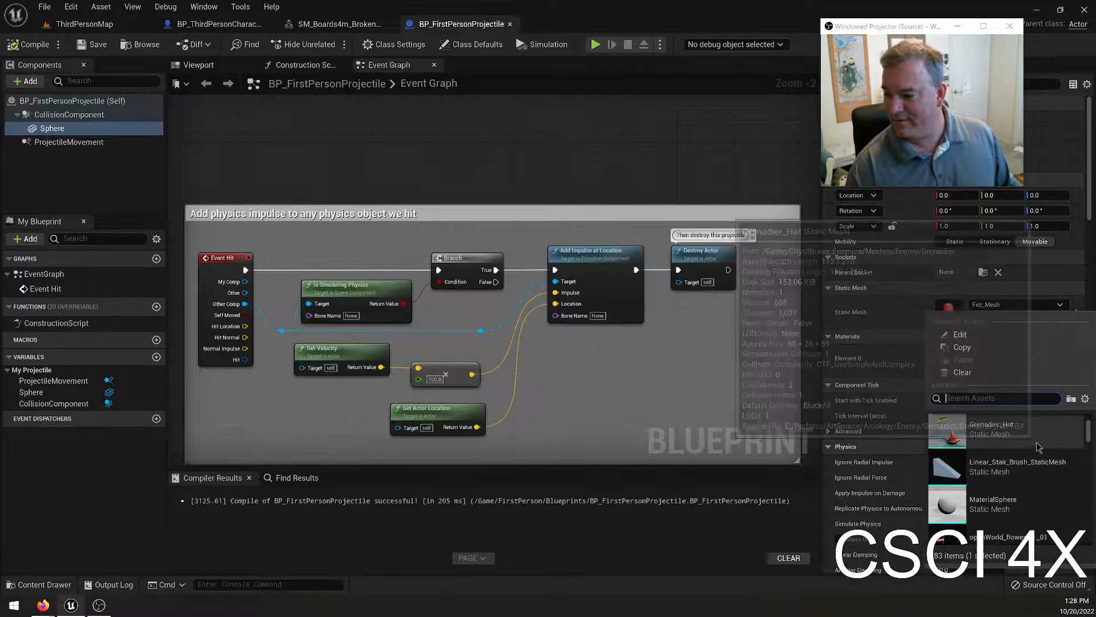
{"action": "scroll", "coordinate": [1055, 460], "scroll_direction": "down", "scroll_amount": 5}
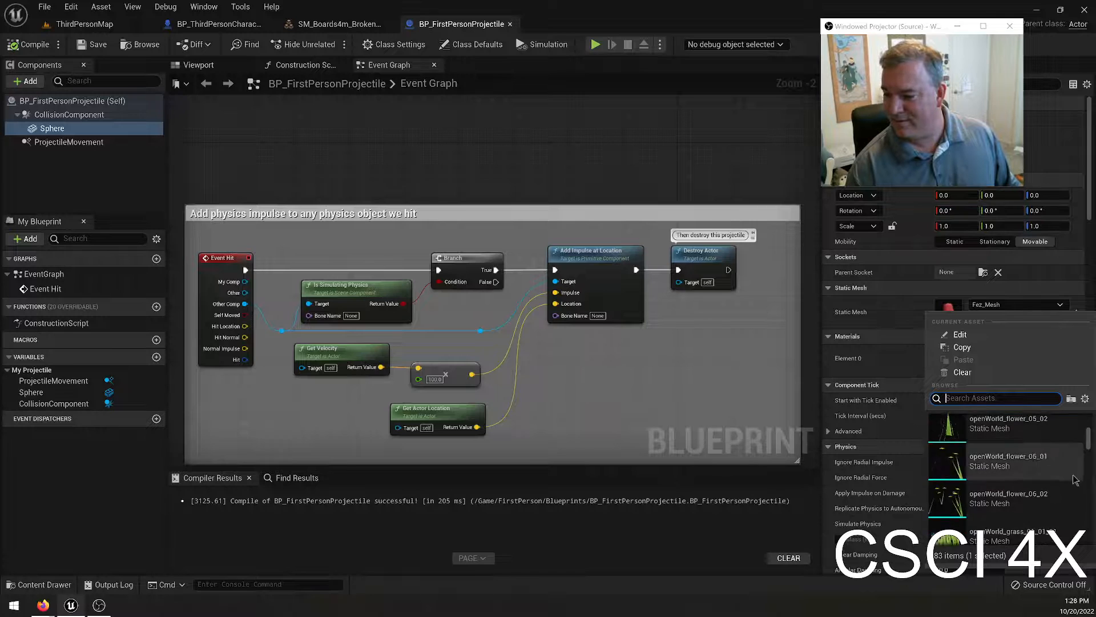
{"action": "mouse_move", "coordinate": [1090, 440]}
{"action": "left_mouse_down"}
{"action": "mouse_move", "coordinate": [1093, 534]}
{"action": "mouse_move", "coordinate": [1094, 419]}
{"action": "left_mouse_up"}
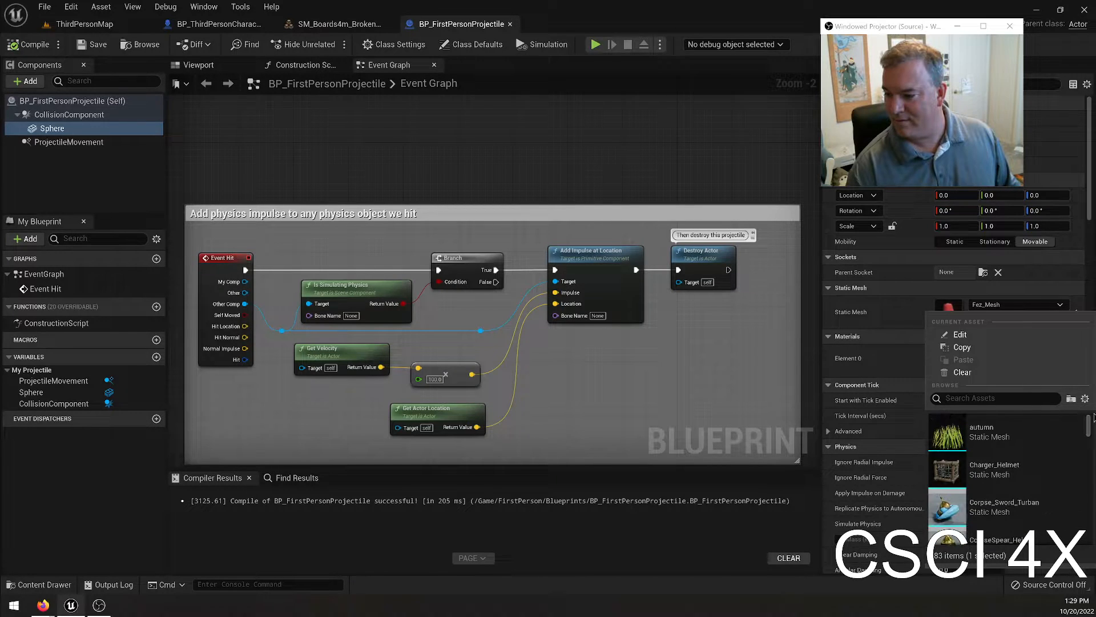
{"action": "left_click", "coordinate": [891, 364]}
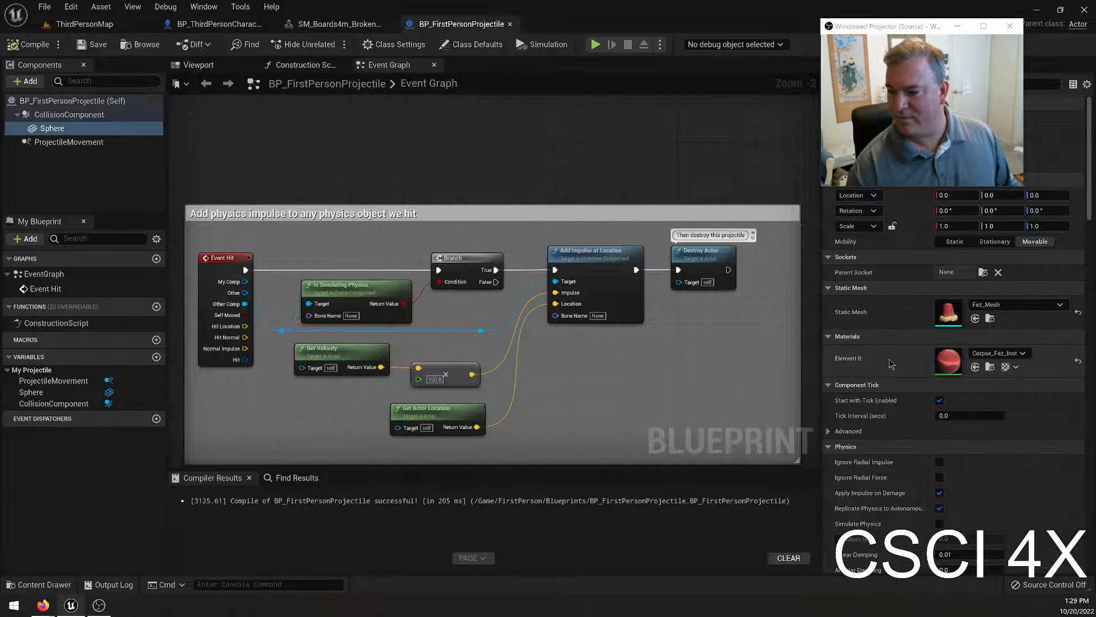
Reset the Sphere's static mesh, then undo that reset, the scale changes and the Fez_Mesh assignment.
{"action": "left_click", "coordinate": [1078, 312]}
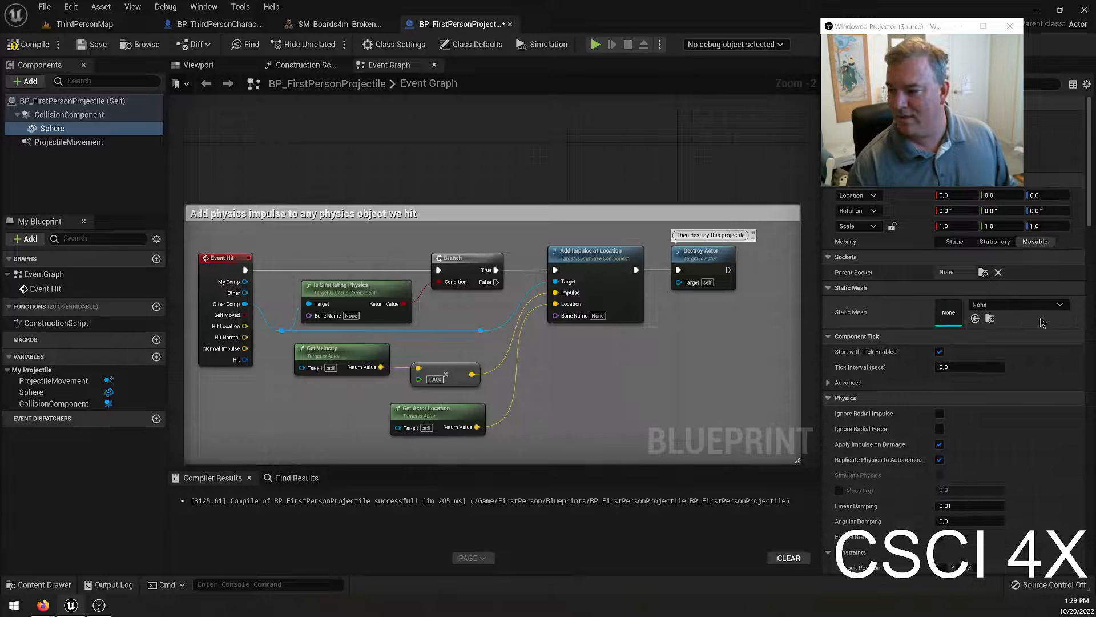
{"action": "key", "text": "ctrl+z"}
{"action": "key", "text": "ctrl+z"}
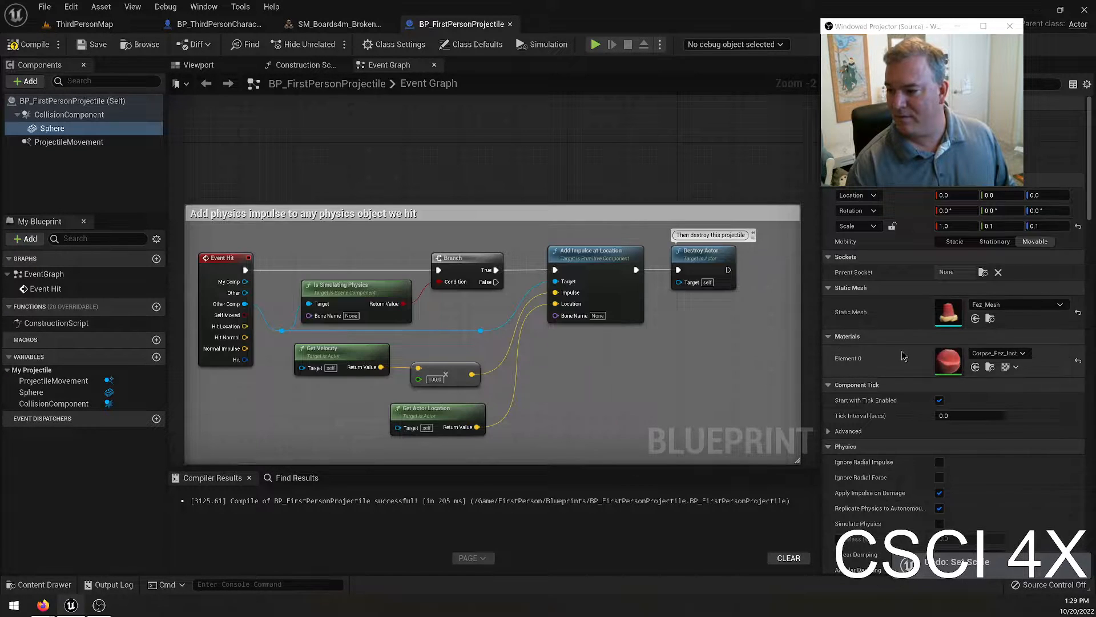
{"action": "key", "text": "ctrl+z"}
{"action": "key", "text": "ctrl+z"}
{"action": "key", "text": "ctrl+z"}
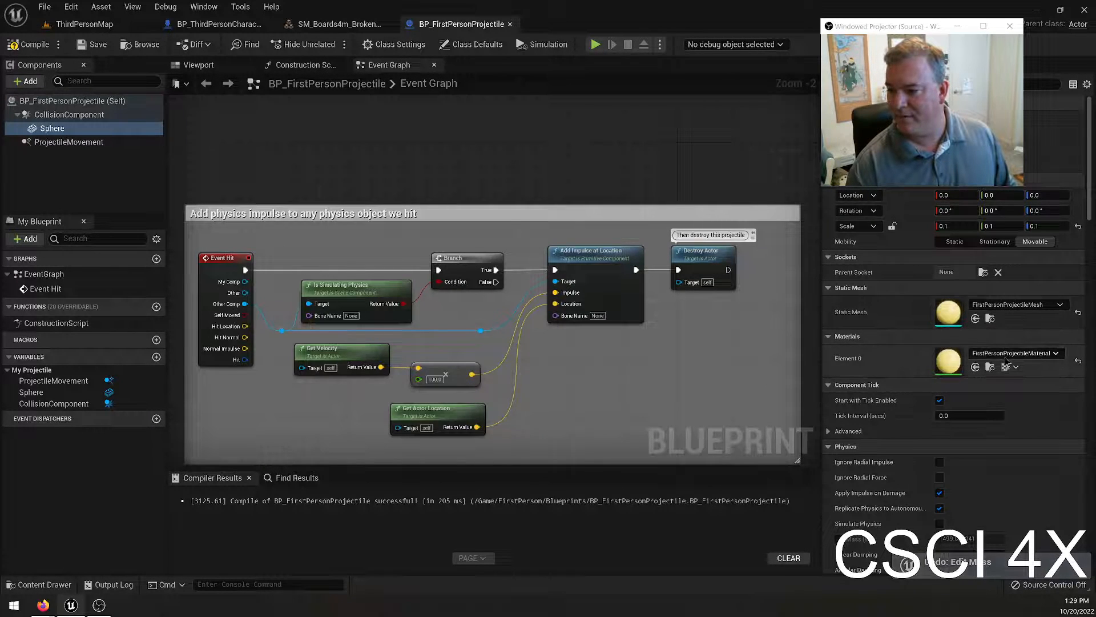
Assign CorridorMat to the projectile Sphere's material element 0 and set its X and Y scale to 0.2.
{"action": "left_click", "coordinate": [1007, 354]}
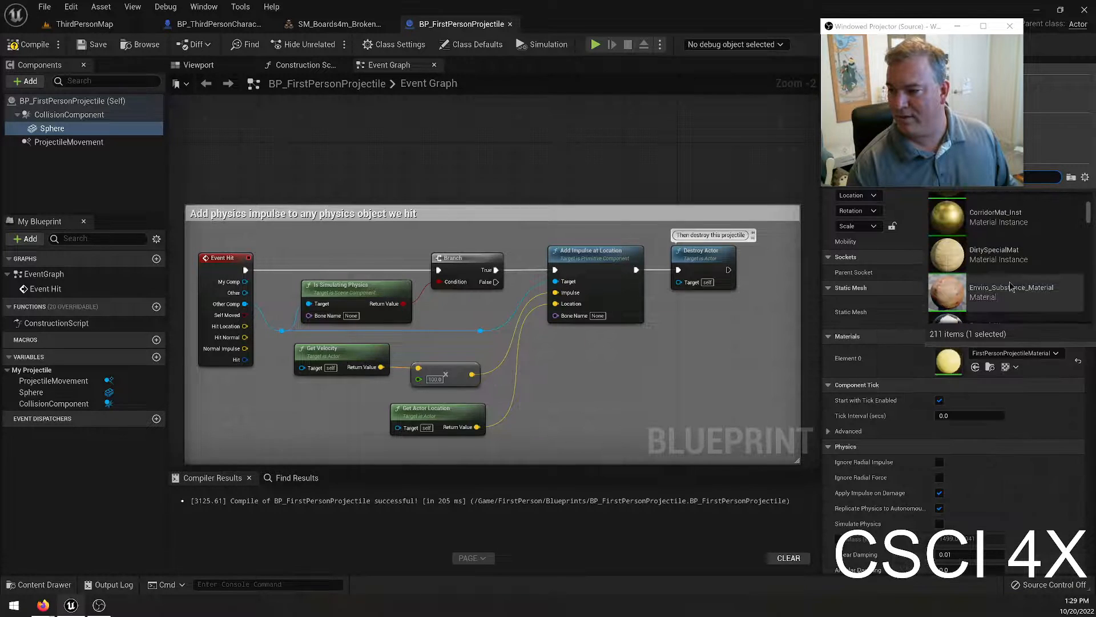
{"action": "scroll", "coordinate": [1008, 287], "scroll_direction": "up", "scroll_amount": 2}
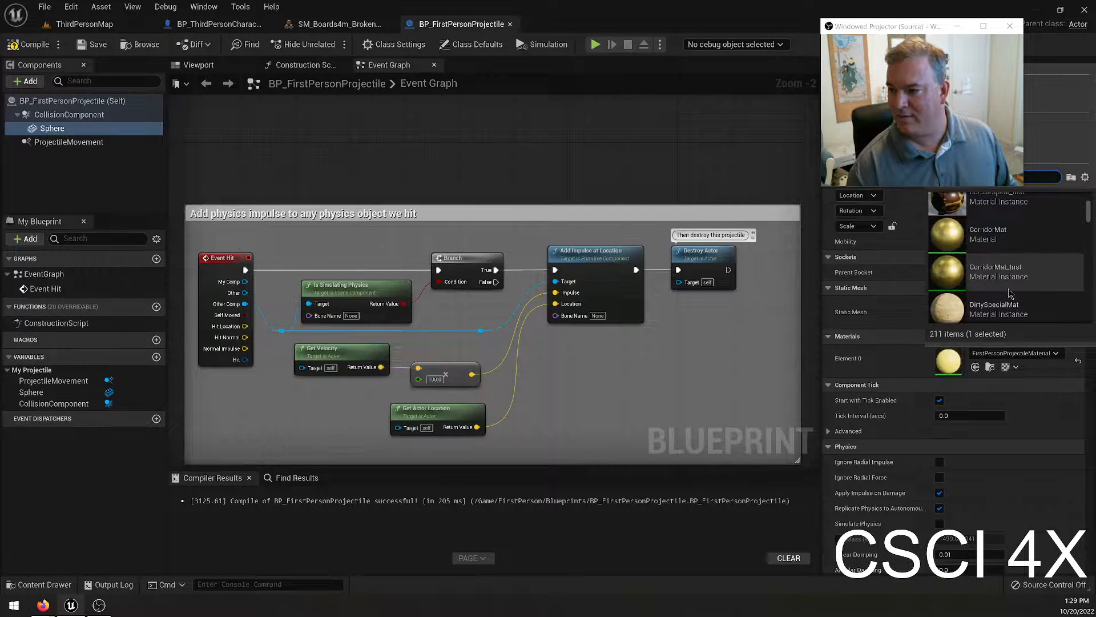
{"action": "left_click", "coordinate": [1017, 244]}
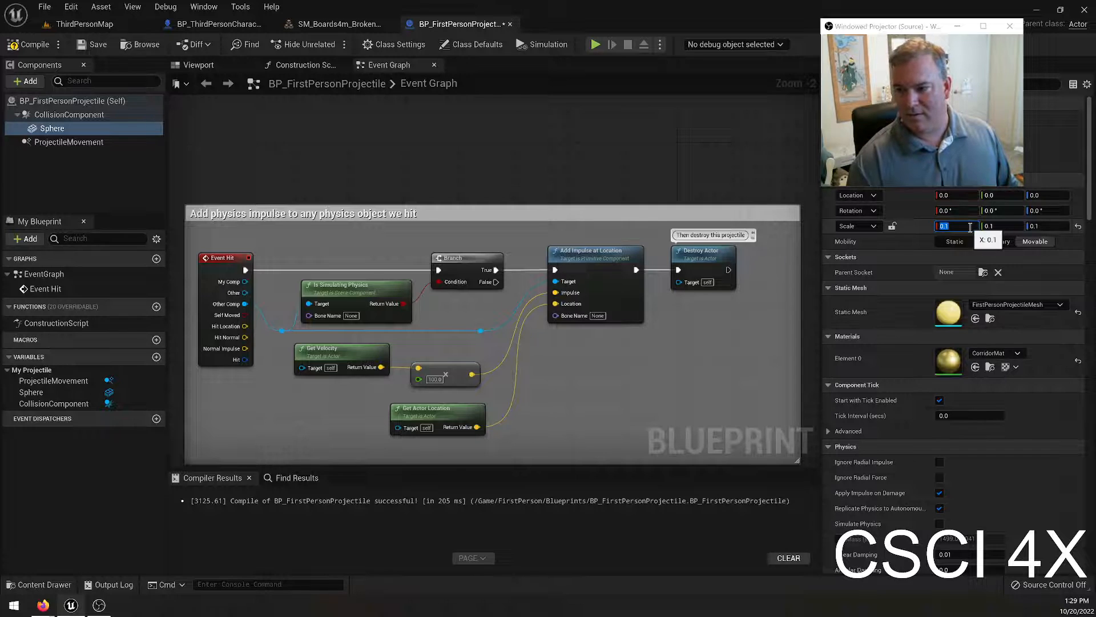
{"action": "left_click", "coordinate": [218, 65]}
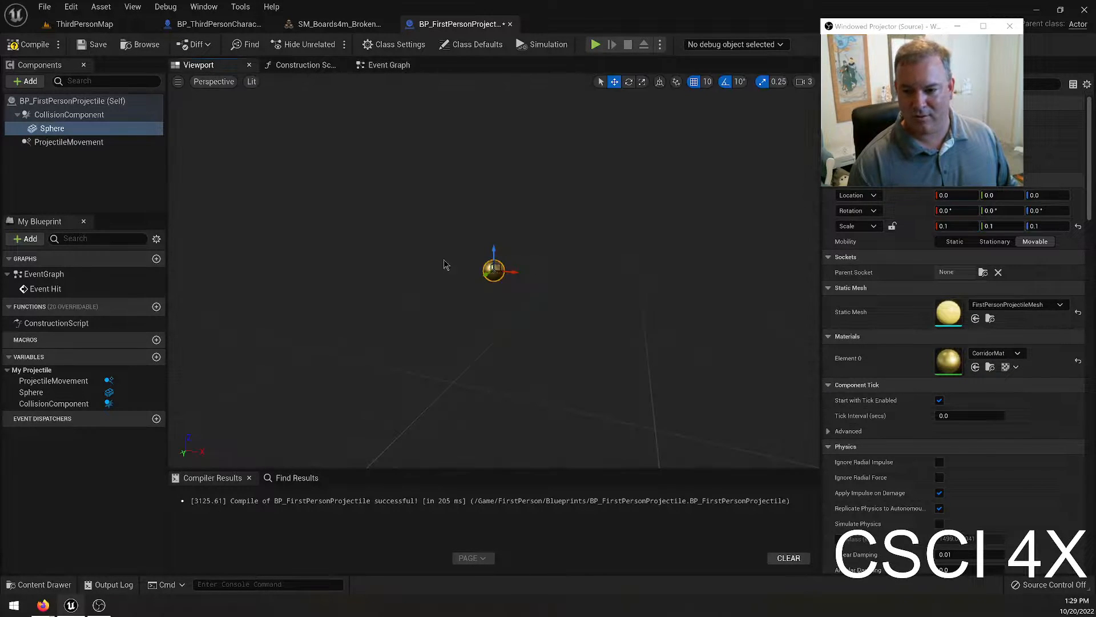
{"action": "left_click", "coordinate": [947, 226]}
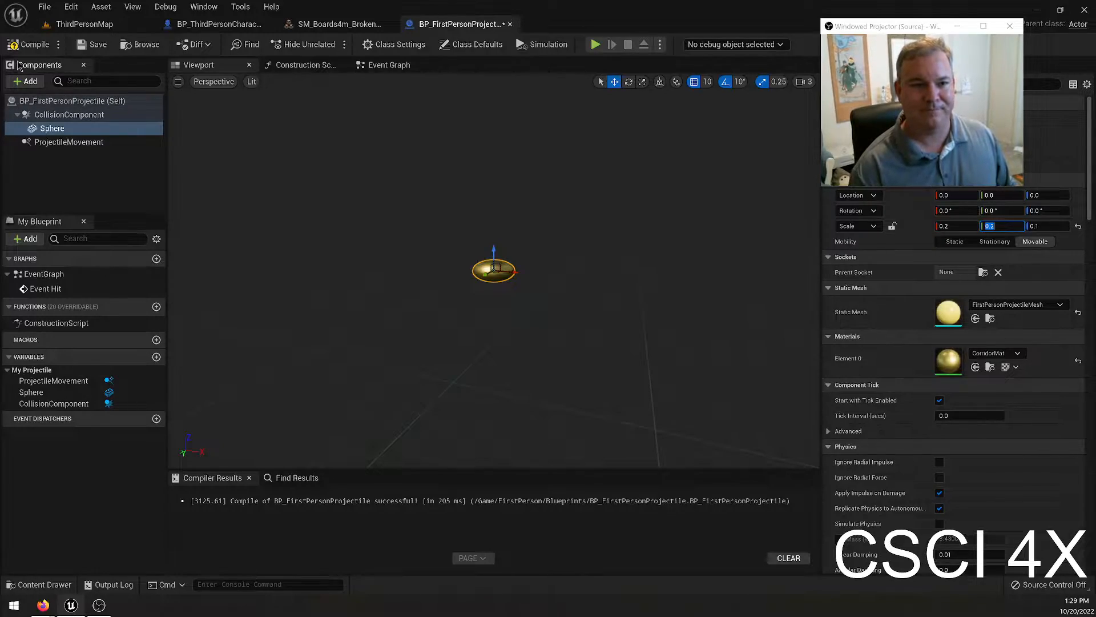
Play-test ThirdPersonMap, running past the barrel into the meadow and firing the flattened gold projectile repeatedly near the broken boards.
{"action": "left_click", "coordinate": [93, 27]}
{"action": "left_click", "coordinate": [246, 45]}
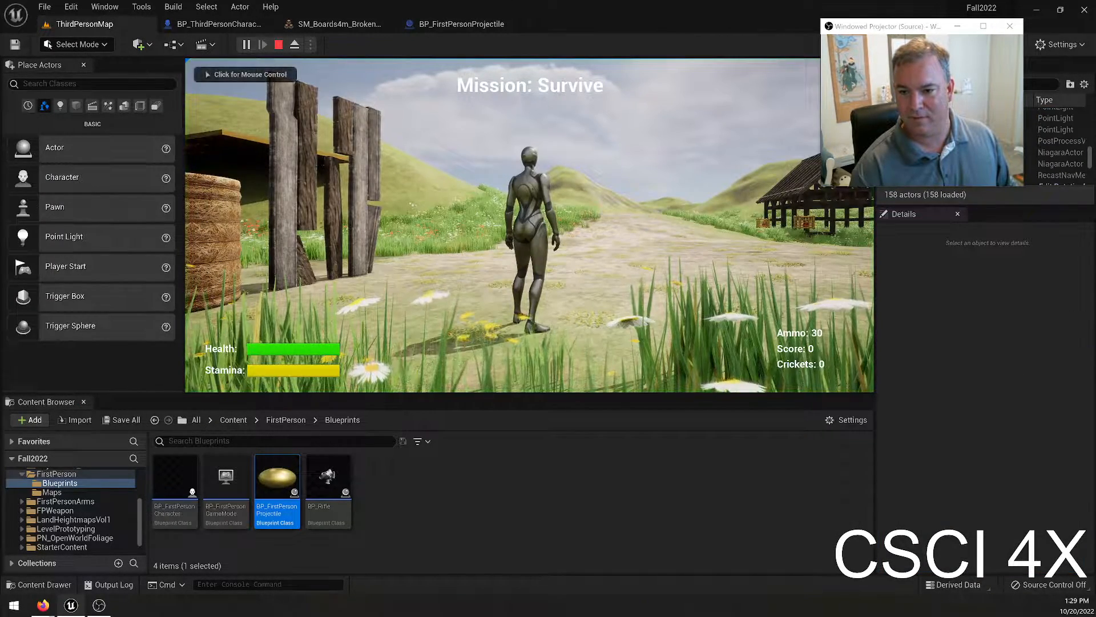
{"action": "left_click", "coordinate": [529, 225]}
{"action": "key", "text": "w"}
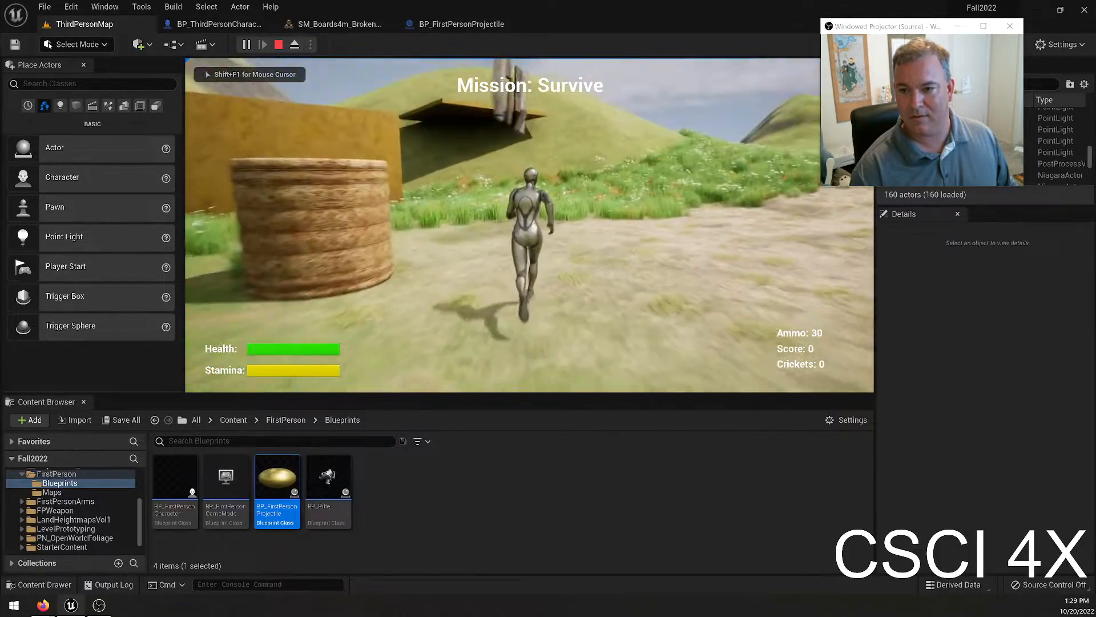
{"action": "key", "text": "d"}
{"action": "left_click", "coordinate": [529, 225]}
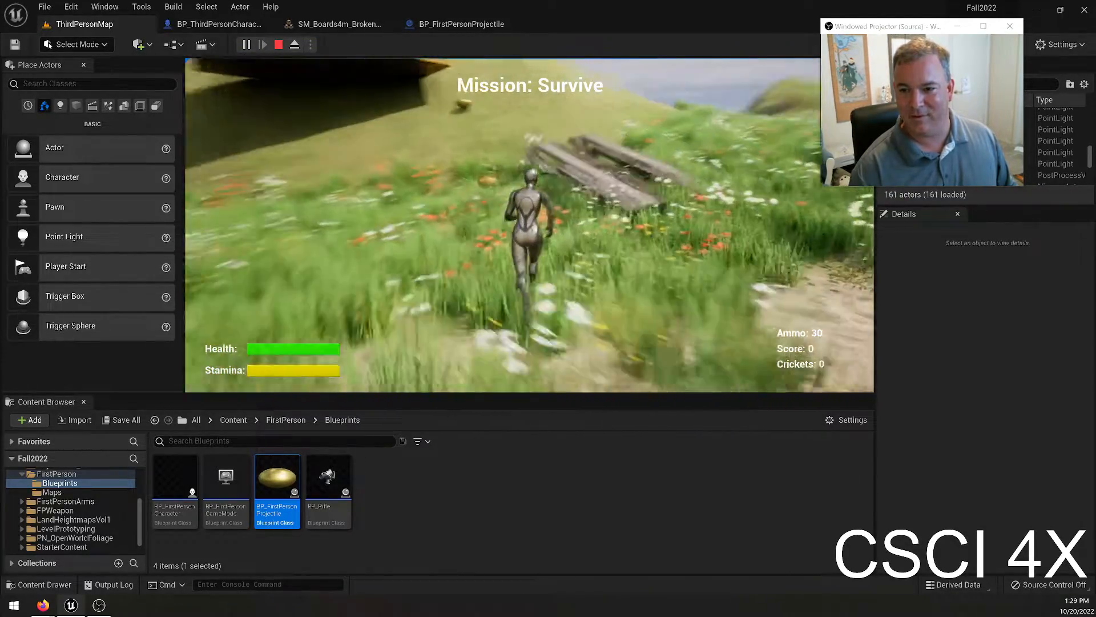
{"action": "key", "text": "w"}
{"action": "left_click", "coordinate": [530, 225]}
{"action": "left_click", "coordinate": [529, 225]}
{"action": "left_click", "coordinate": [529, 225]}
{"action": "left_click", "coordinate": [530, 225]}
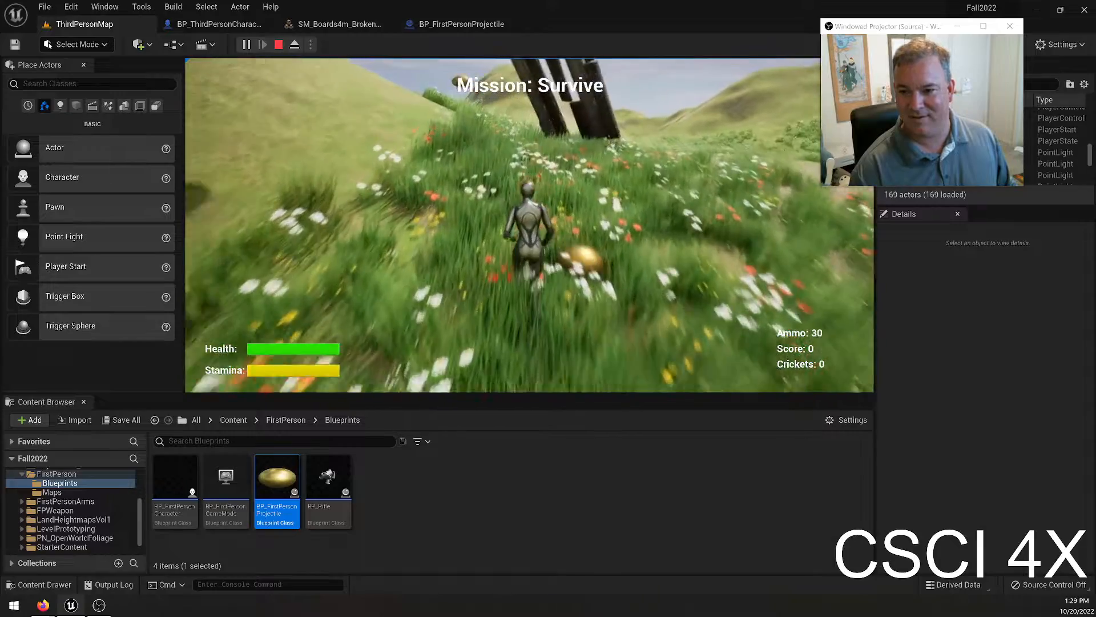
Continue the play-test toward the timber-frame building by the pond, firing the flattened projectile repeatedly at it, and end the session.
{"action": "key", "text": "w"}
{"action": "left_click", "coordinate": [530, 225]}
{"action": "left_click", "coordinate": [529, 224]}
{"action": "left_click", "coordinate": [529, 225]}
{"action": "left_click", "coordinate": [529, 225]}
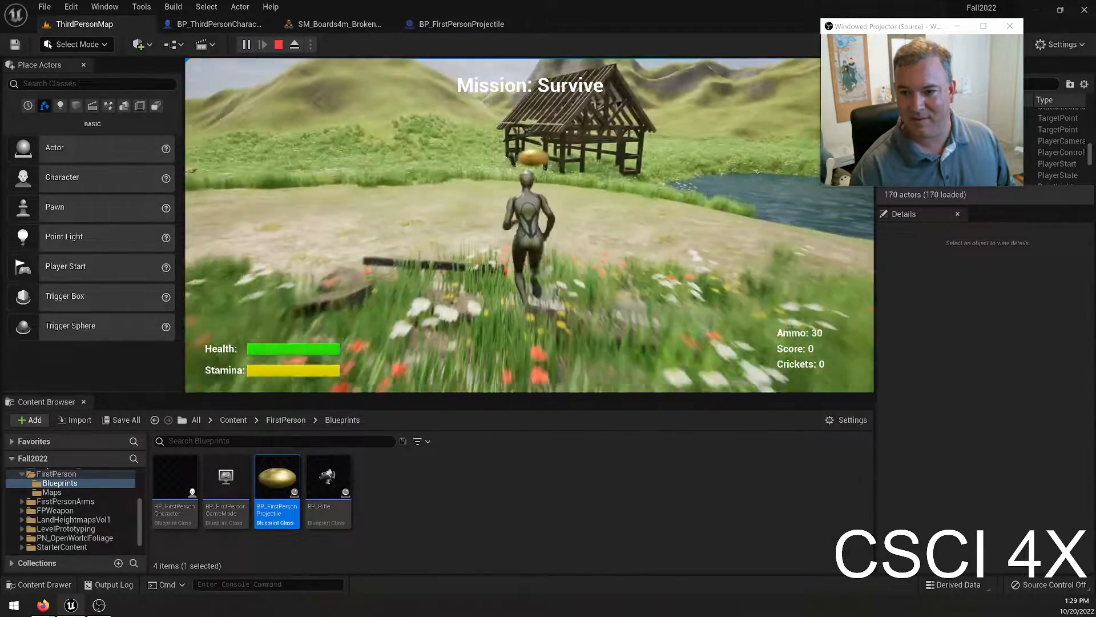
{"action": "key", "text": "d"}
{"action": "left_click", "coordinate": [529, 225]}
{"action": "key", "text": "w"}
{"action": "left_click", "coordinate": [529, 225]}
{"action": "left_click", "coordinate": [530, 225]}
{"action": "left_click", "coordinate": [529, 225]}
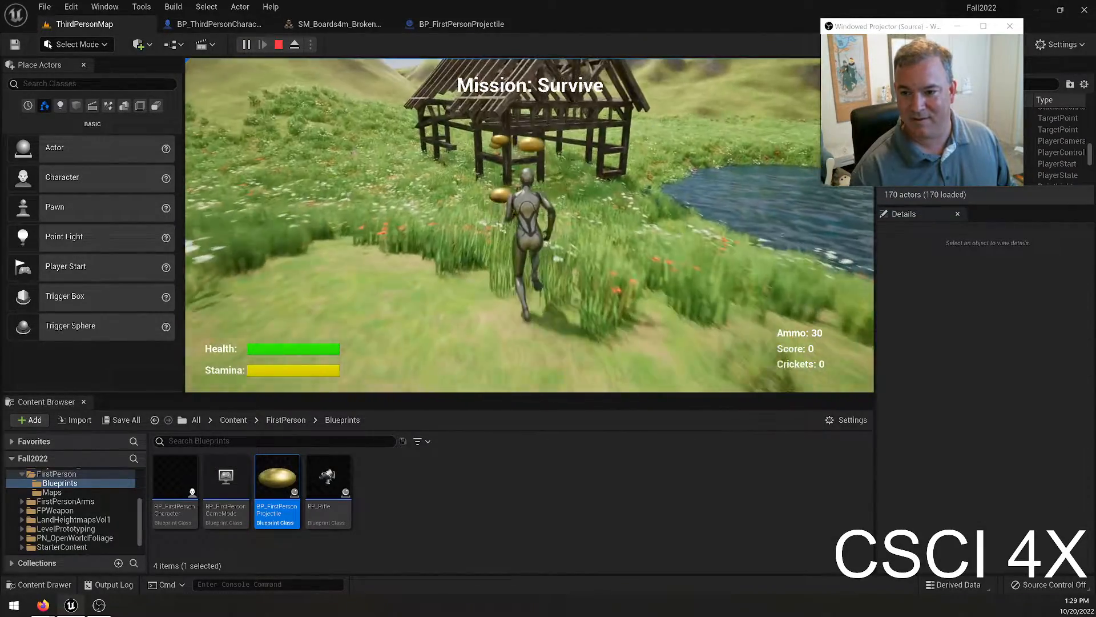
{"action": "key", "text": "w"}
{"action": "key", "text": "Escape"}
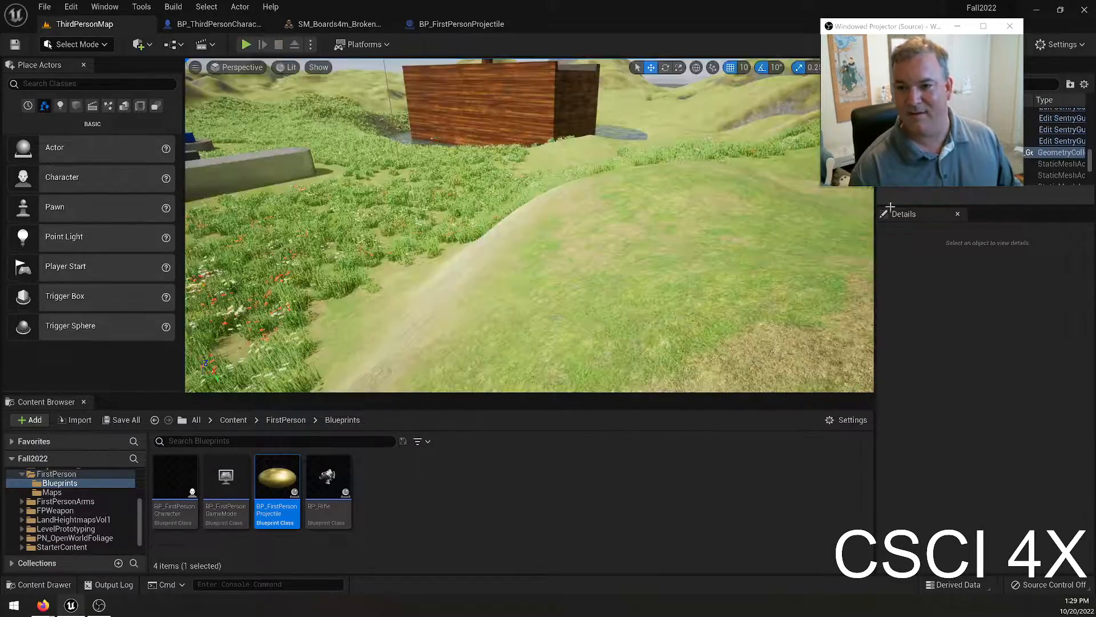
In BP_FirstPersonProjectile, set the Sphere's Z scale to 0.2 and turn off Should Bounce on the ProjectileMovement component.
{"action": "left_click", "coordinate": [465, 25]}
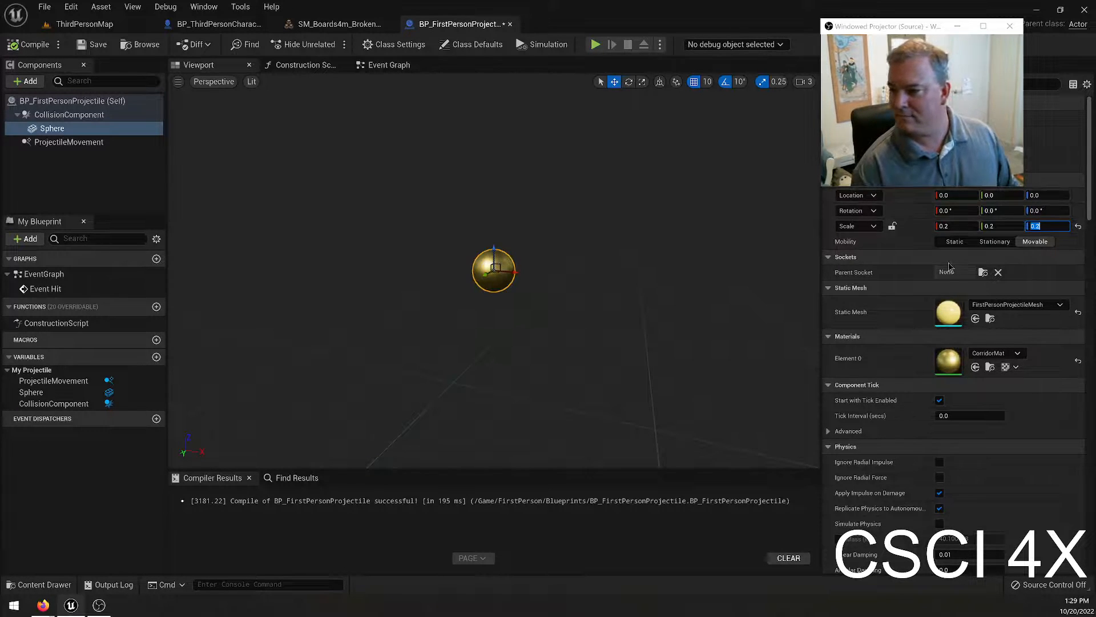
{"action": "left_click", "coordinate": [62, 142]}
{"action": "left_click_drag", "start_coordinate": [907, 26], "coordinate": [658, 40]}
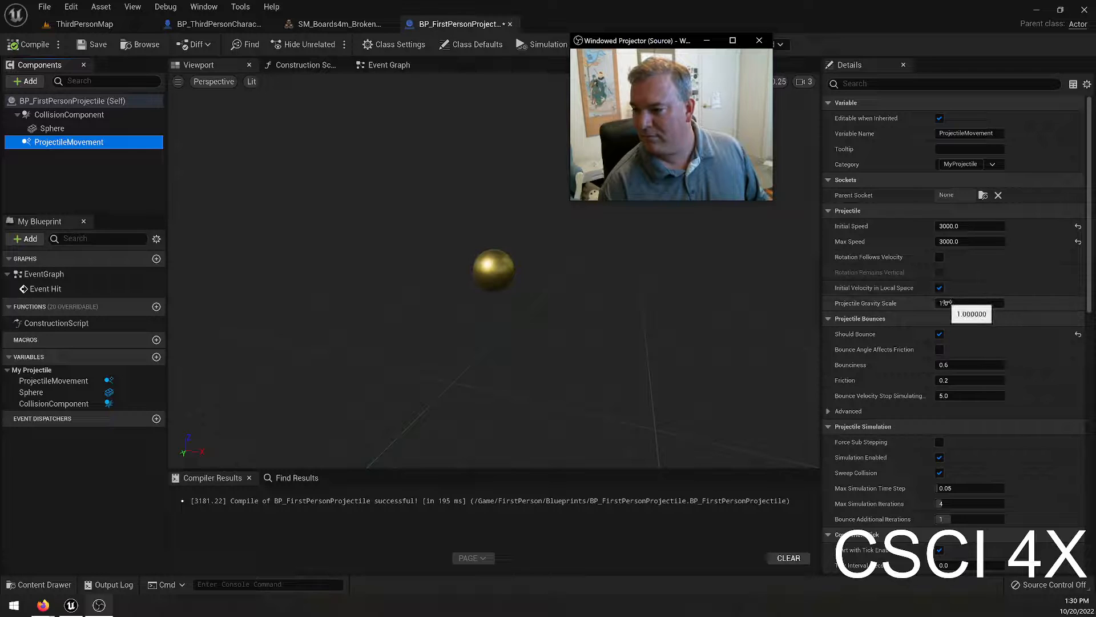
{"action": "left_click", "coordinate": [940, 335]}
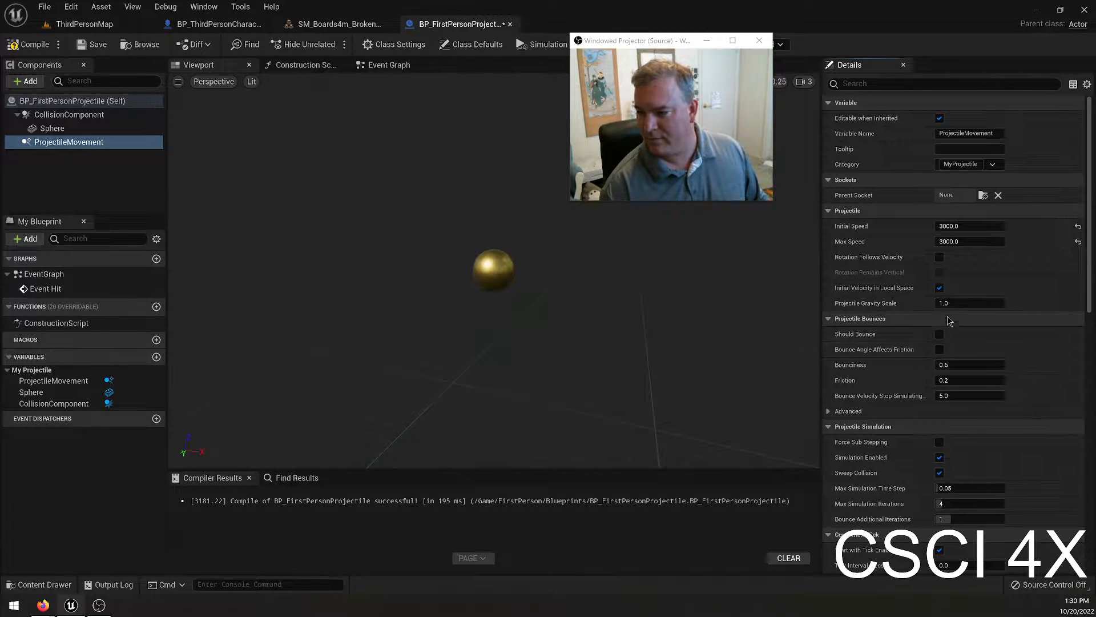
Set the ProjectileMovement component's Projectile Gravity Scale to 0.0, and compile and save the blueprint.
{"action": "scroll", "coordinate": [940, 432], "scroll_direction": "down", "scroll_amount": 2}
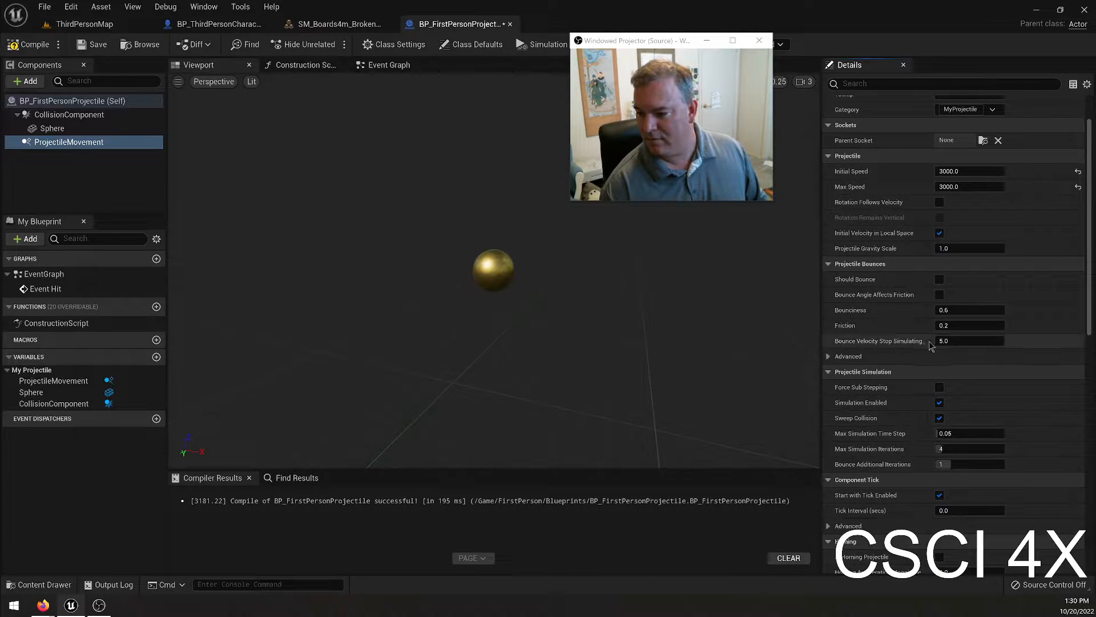
{"action": "scroll", "coordinate": [948, 372], "scroll_direction": "down", "scroll_amount": 2}
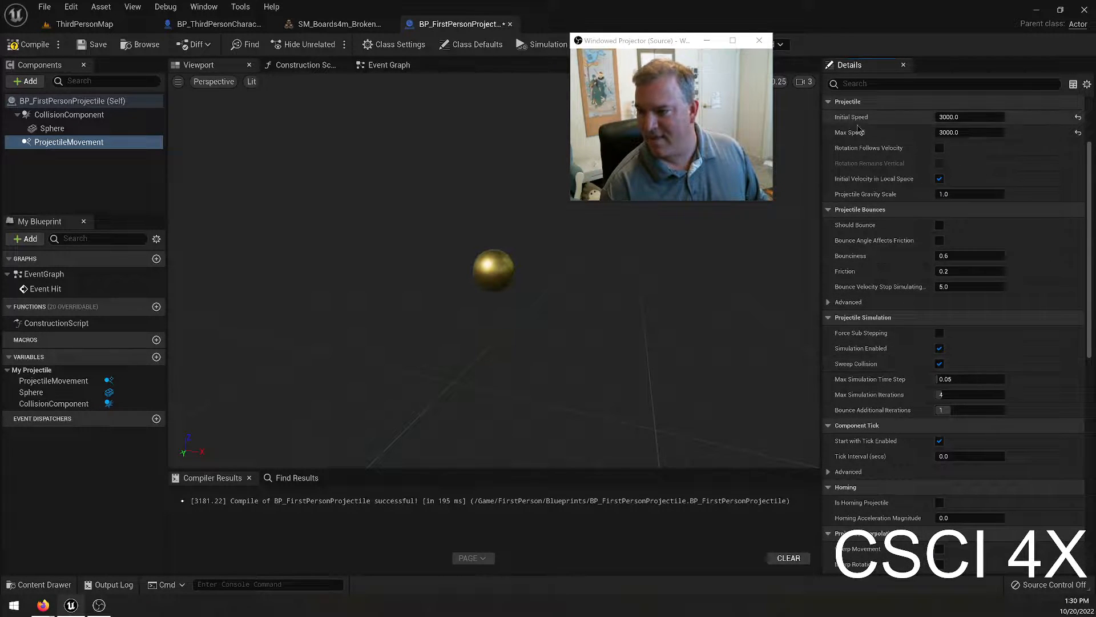
{"action": "left_click_drag", "start_coordinate": [655, 42], "coordinate": [612, 132]}
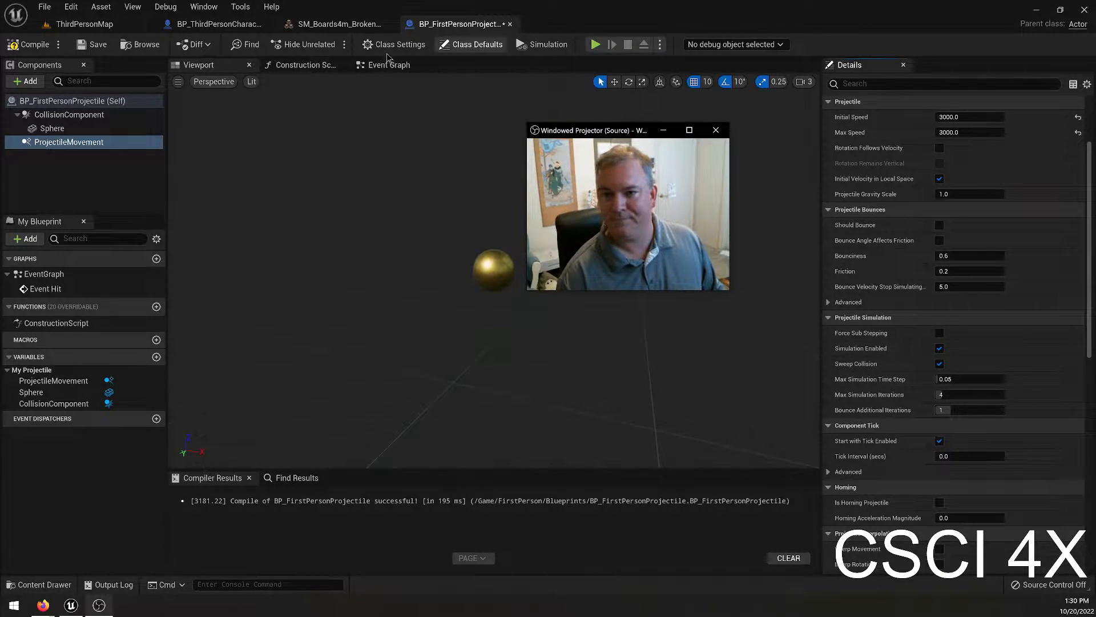
{"action": "left_click", "coordinate": [494, 269]}
{"action": "scroll", "coordinate": [917, 238], "scroll_direction": "down", "scroll_amount": 15}
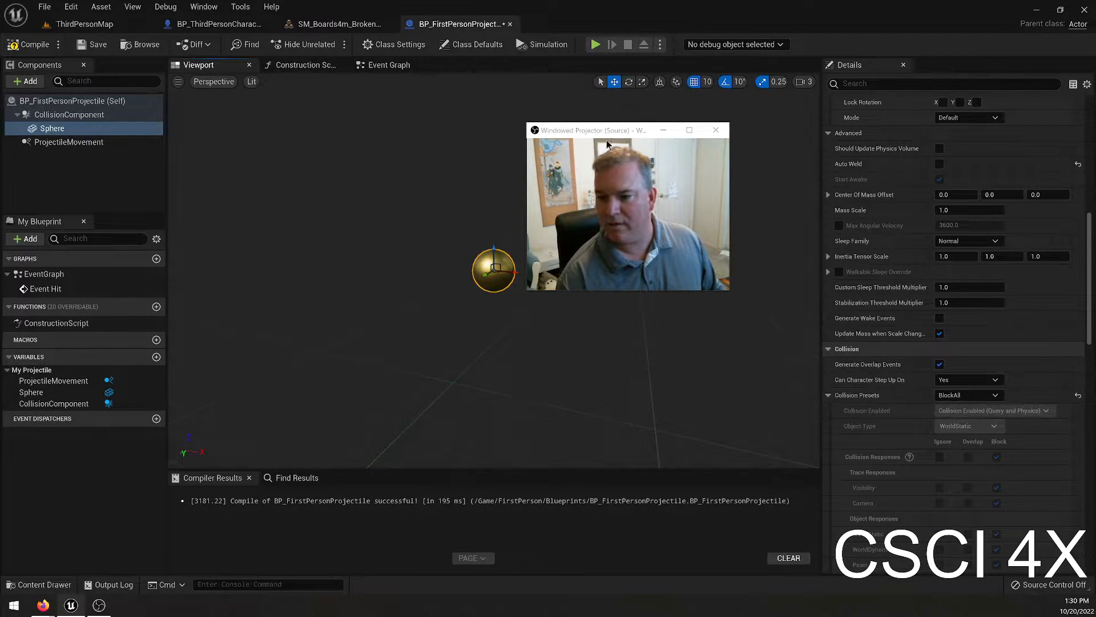
{"action": "left_click", "coordinate": [69, 142]}
{"action": "scroll", "coordinate": [963, 188], "scroll_direction": "down", "scroll_amount": 5}
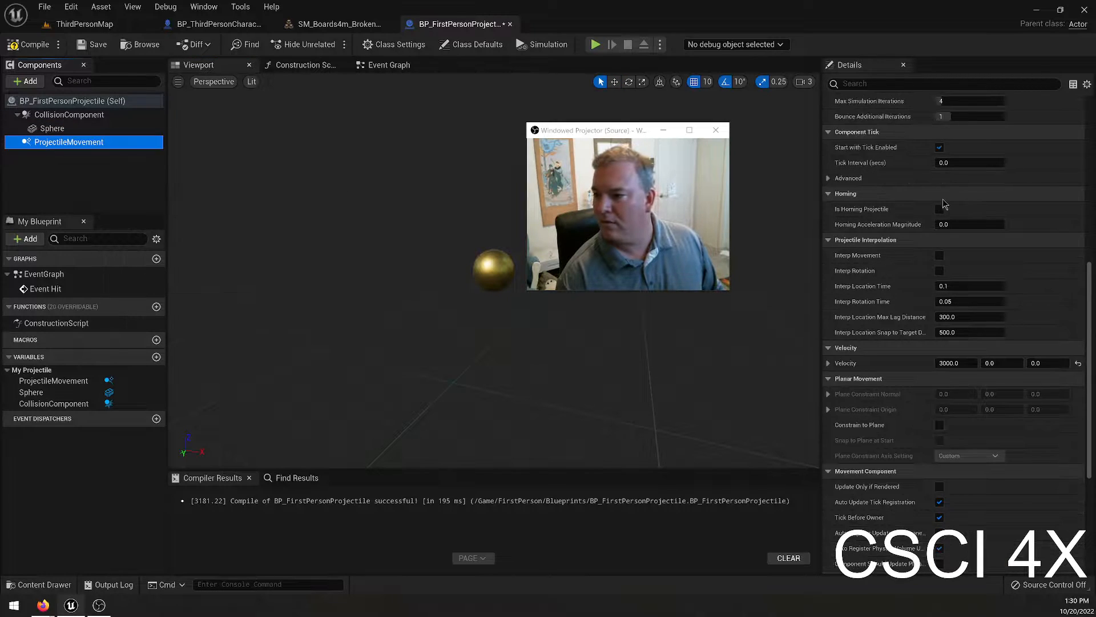
{"action": "scroll", "coordinate": [963, 189], "scroll_direction": "up", "scroll_amount": 4}
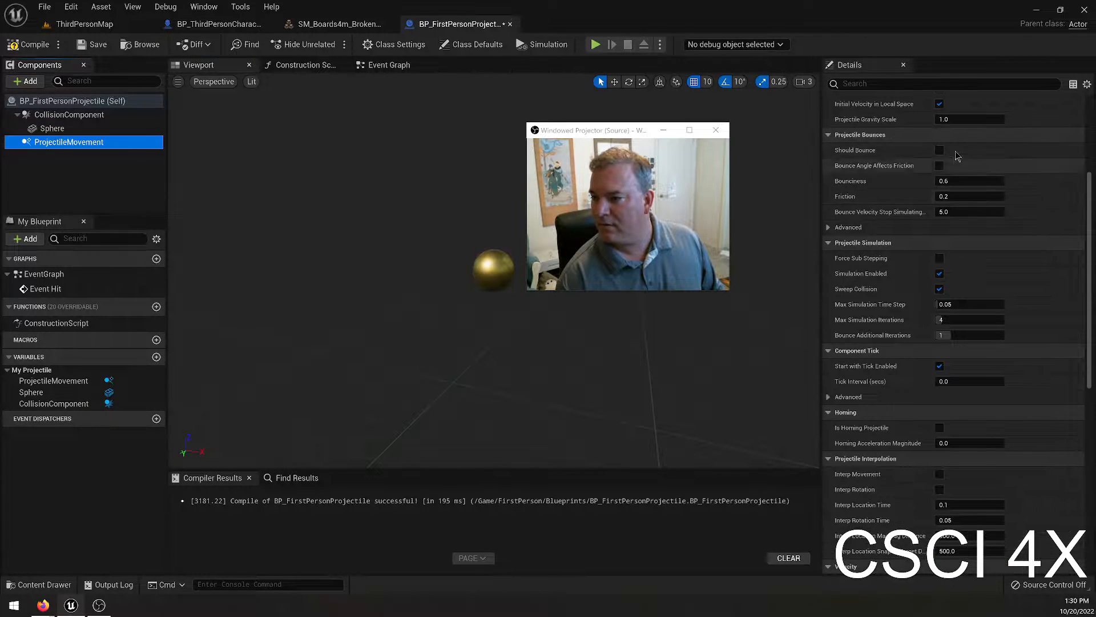
{"action": "scroll", "coordinate": [965, 222], "scroll_direction": "up", "scroll_amount": 3}
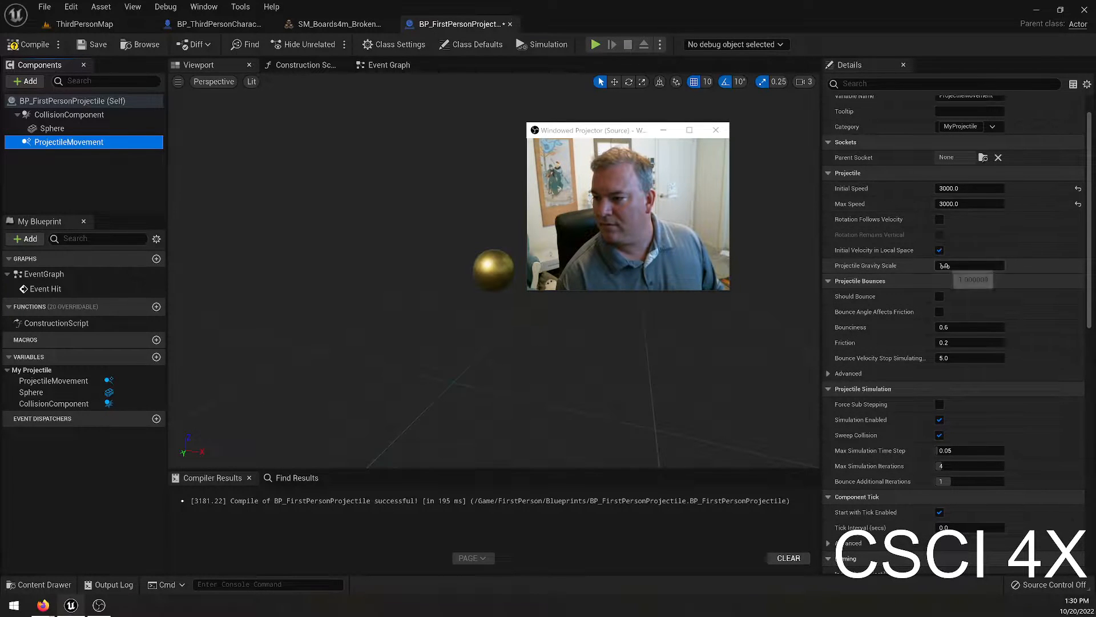
{"action": "left_click", "coordinate": [945, 266]}
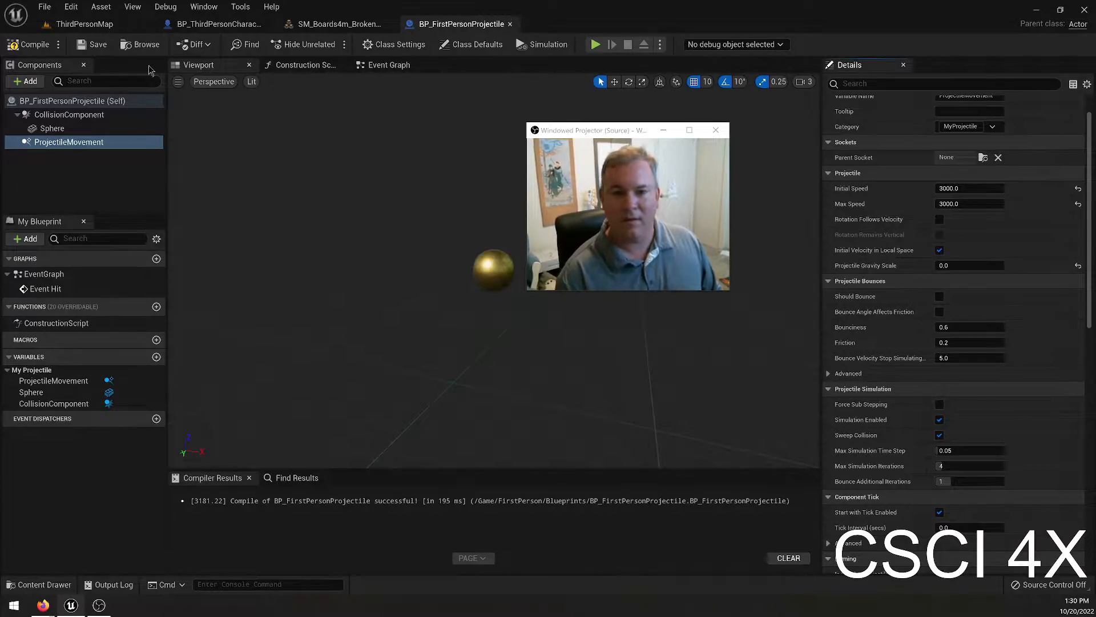
Play-test ThirdPersonMap, firing the round gold projectile along the dirt path and across the pond.
{"action": "left_click", "coordinate": [84, 24]}
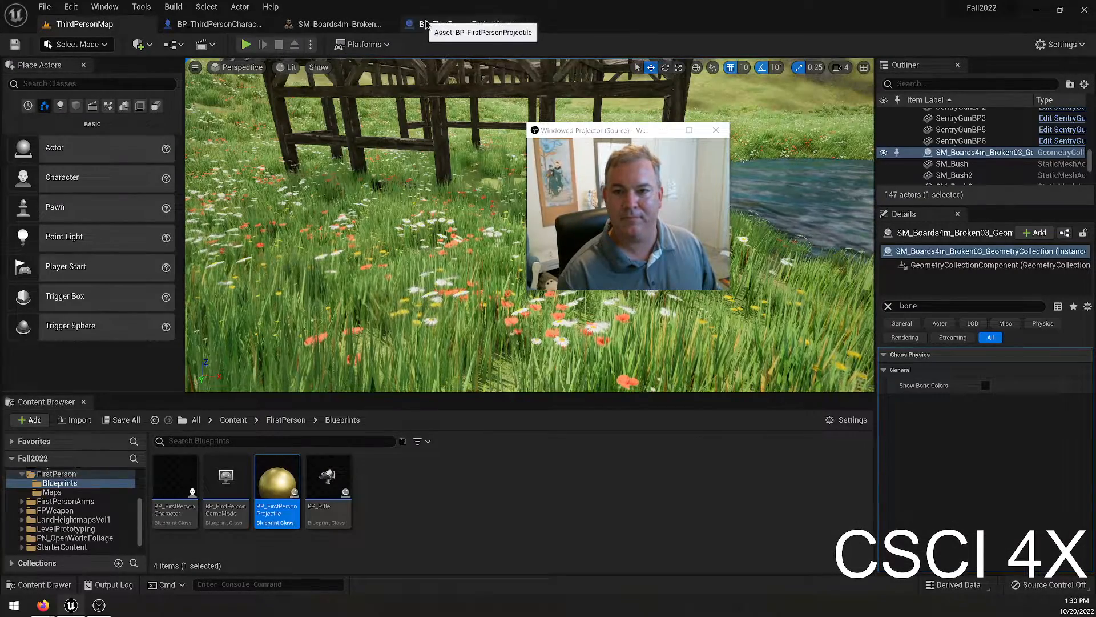
{"action": "left_click", "coordinate": [462, 24]}
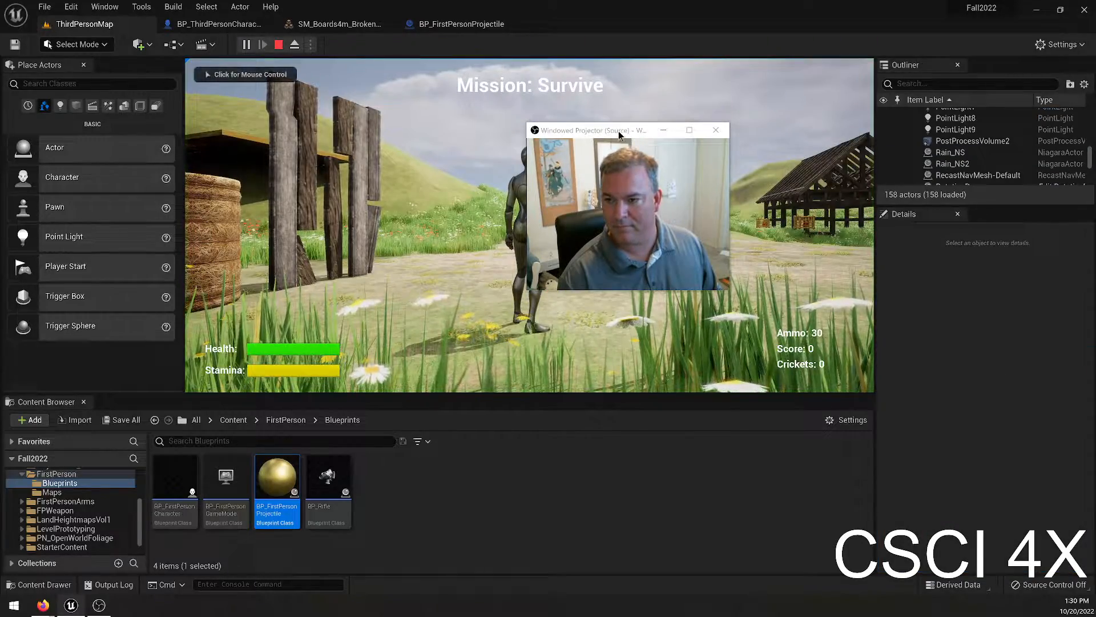
{"action": "left_click_drag", "start_coordinate": [619, 132], "coordinate": [944, 52]}
{"action": "left_click", "coordinate": [770, 143]}
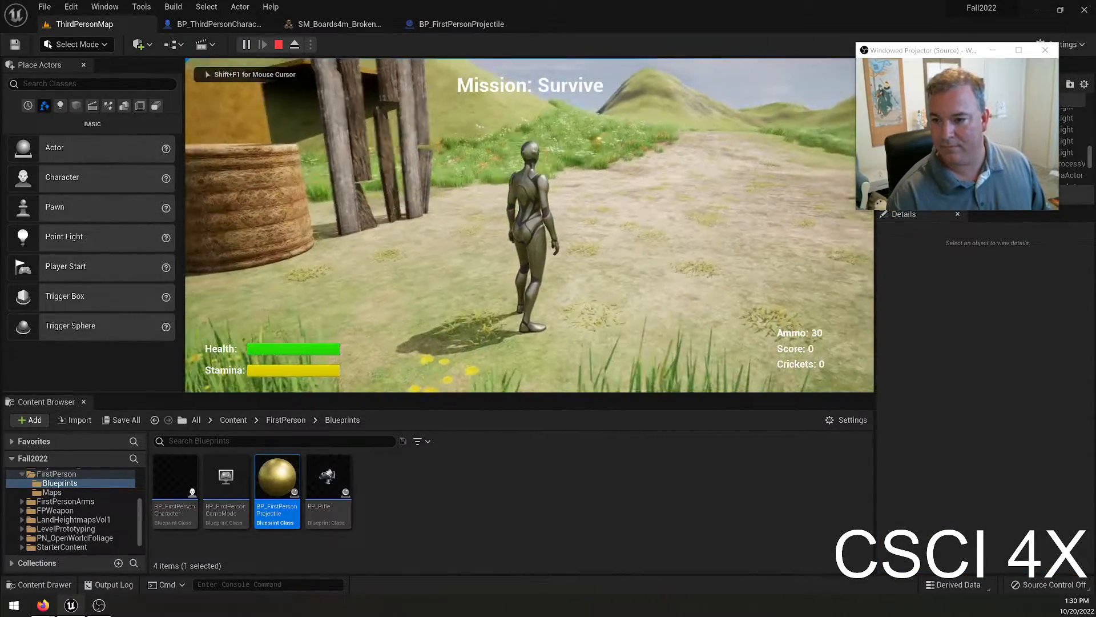
{"action": "key", "text": "w"}
{"action": "key", "text": "w"}
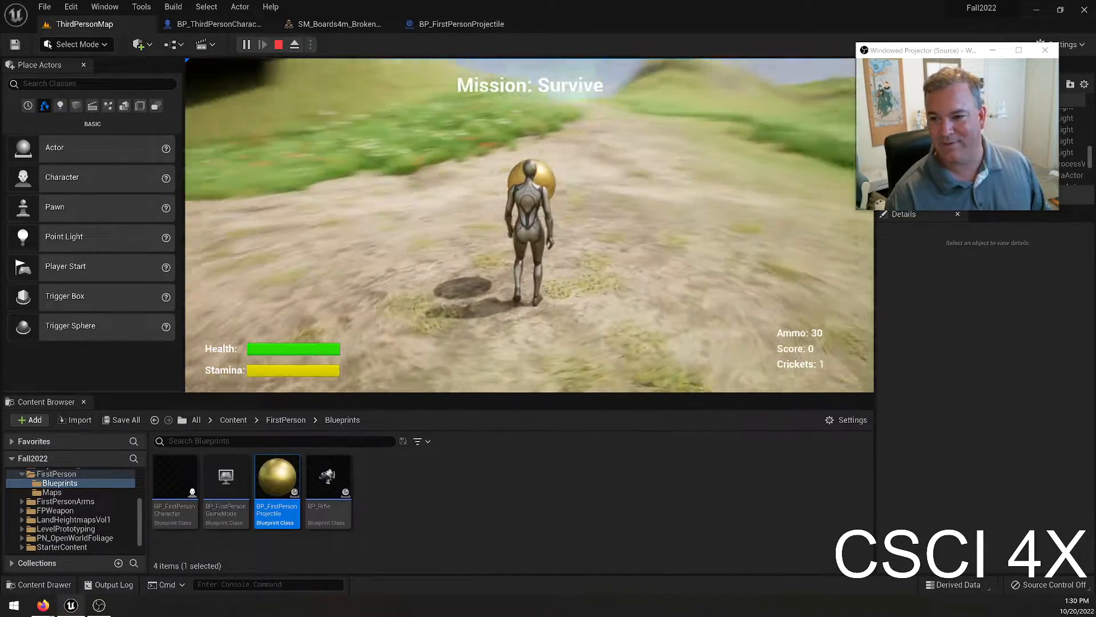
{"action": "key", "text": "w"}
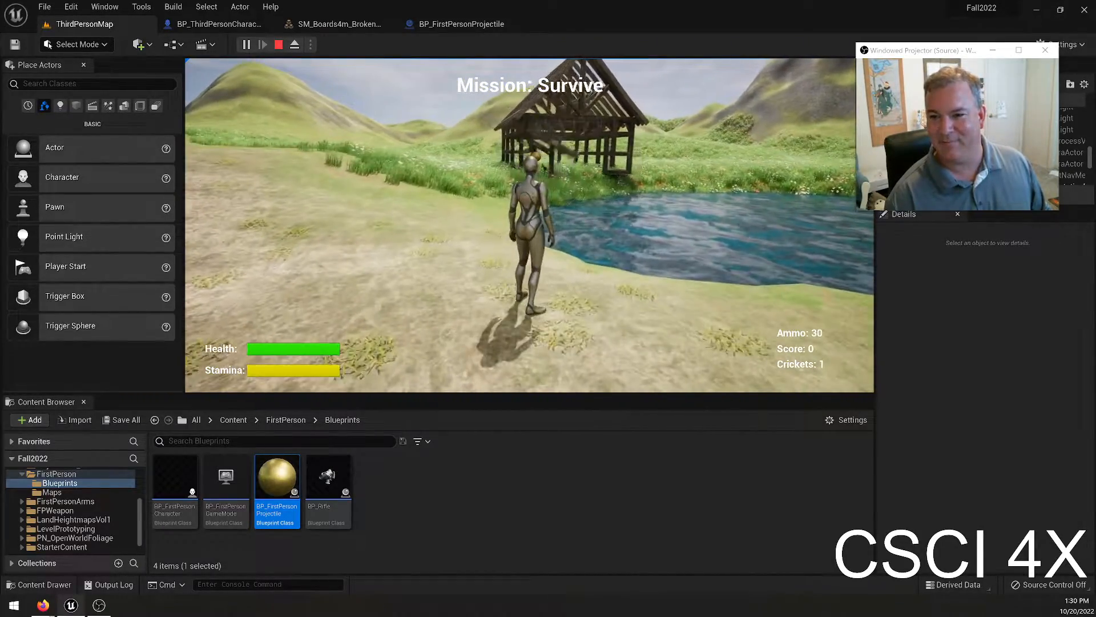
Run along the pond and through the meadow to the timber-frame building, firing gold projectiles to break it apart.
{"action": "key", "text": "w"}
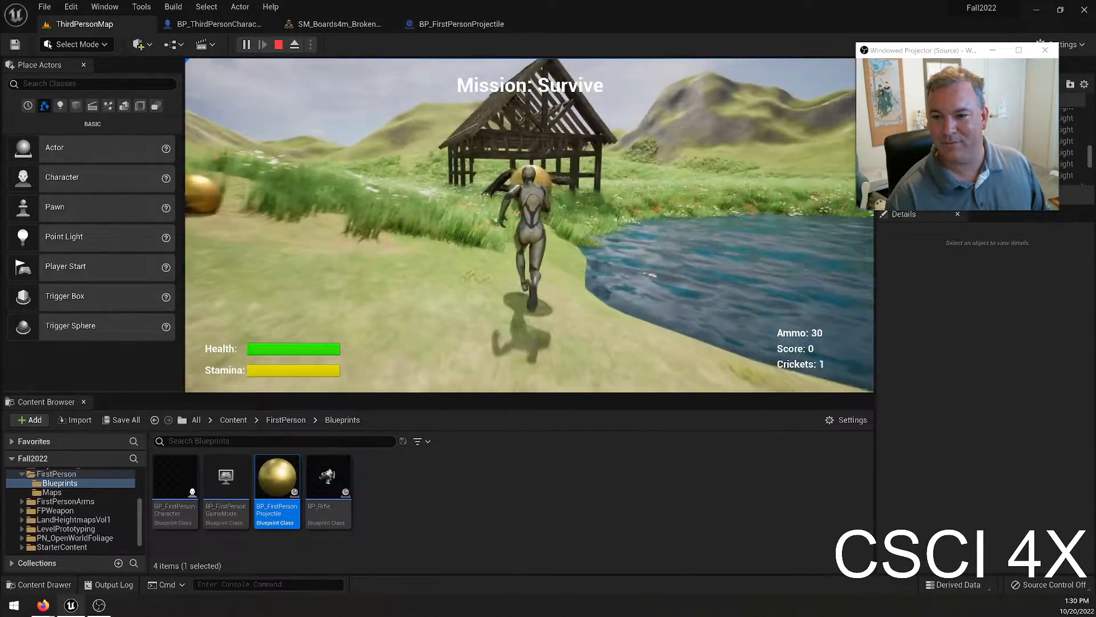
{"action": "key", "text": "w"}
{"action": "key", "text": "a"}
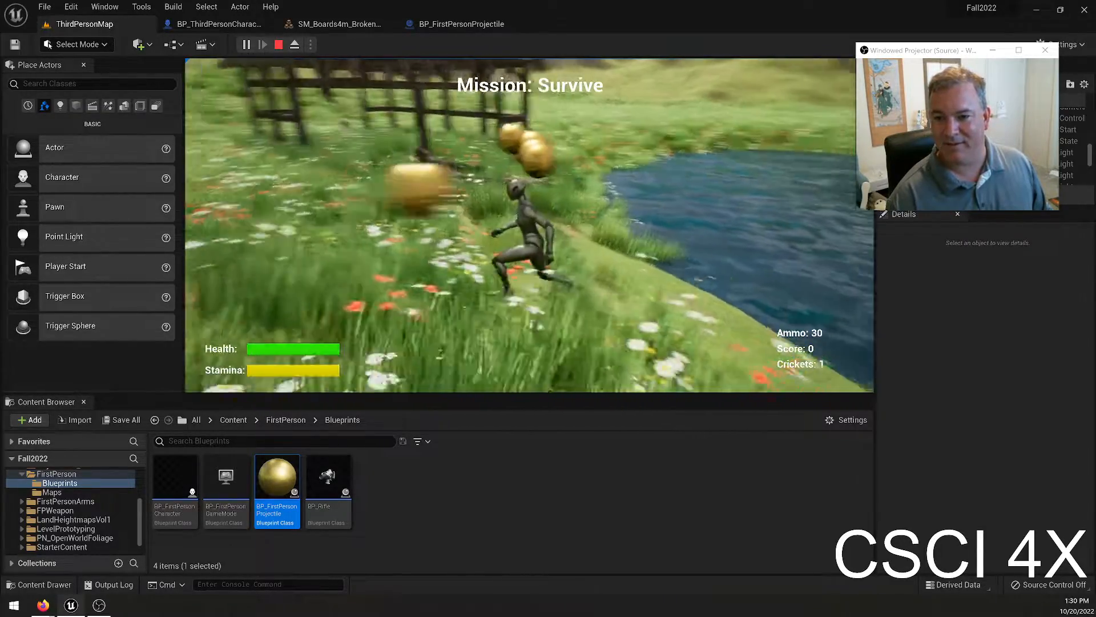
{"action": "key", "text": "w"}
{"action": "key", "text": "w"}
{"action": "key", "text": "w"}
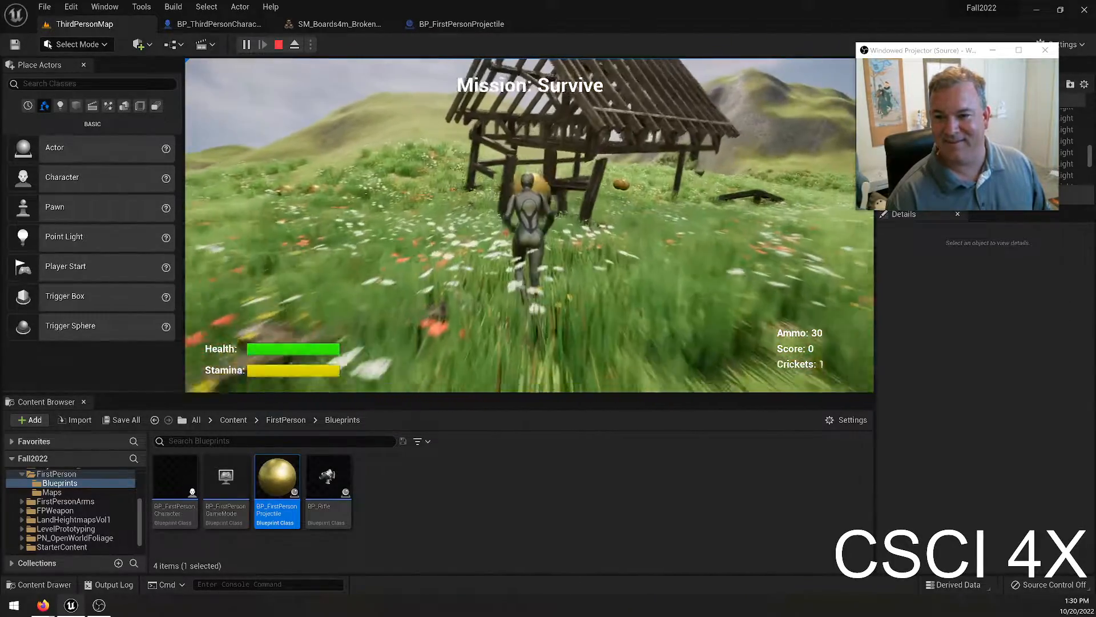
{"action": "key", "text": "w"}
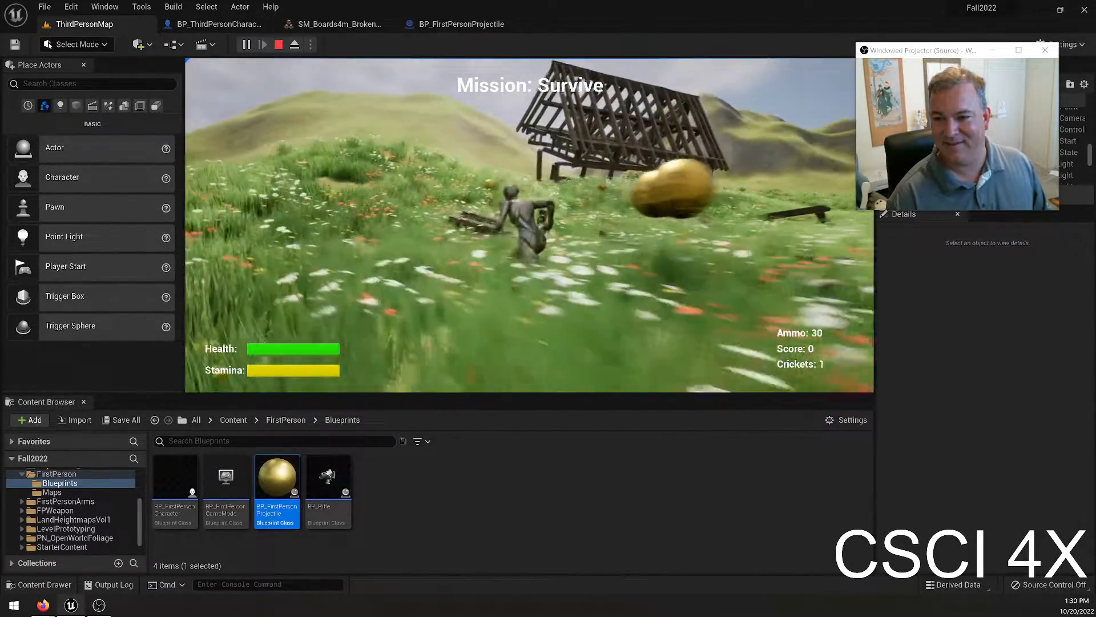
{"action": "key", "text": "w"}
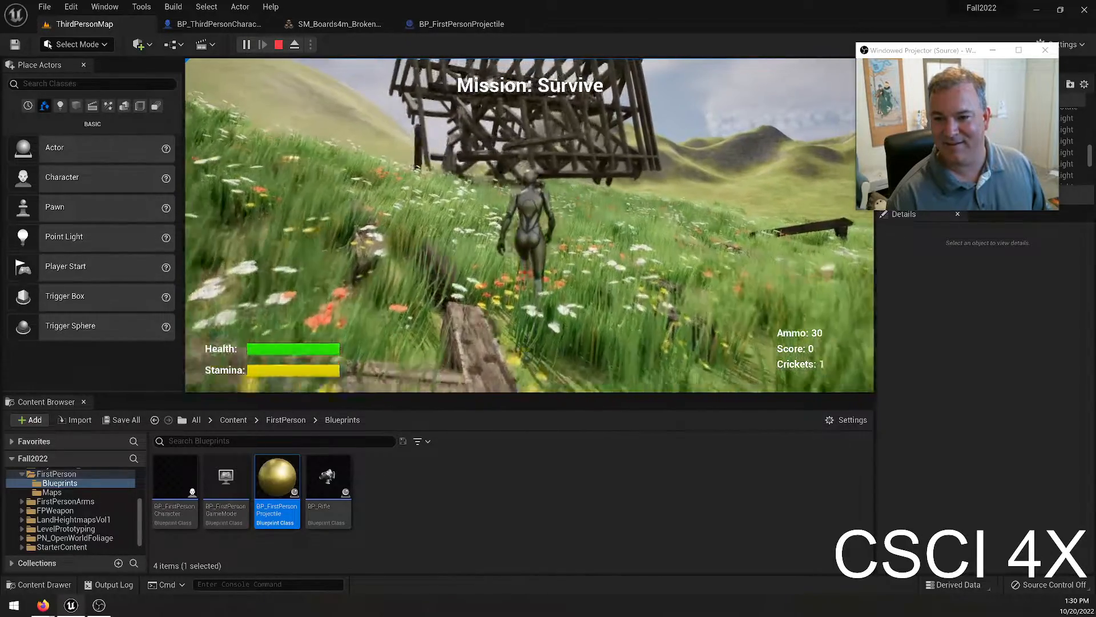
Run and jump back past the pond toward the starting area while firing projectiles, and end the play-test.
{"action": "key", "text": "w"}
{"action": "right_click", "coordinate": [874, 189]}
{"action": "left_click", "coordinate": [779, 190]}
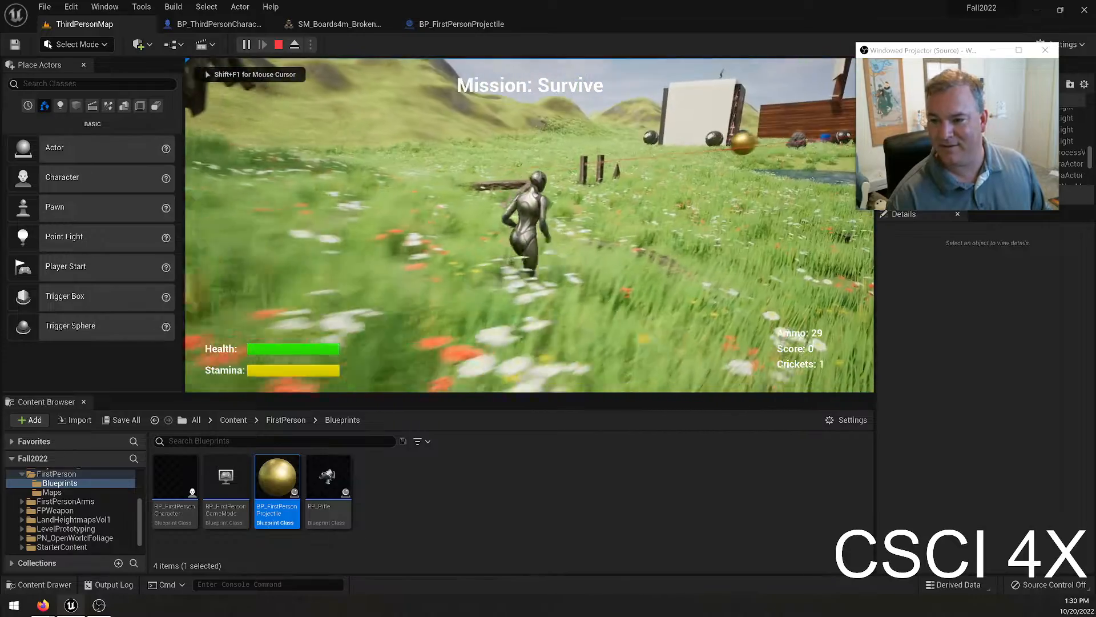
{"action": "key", "text": "w"}
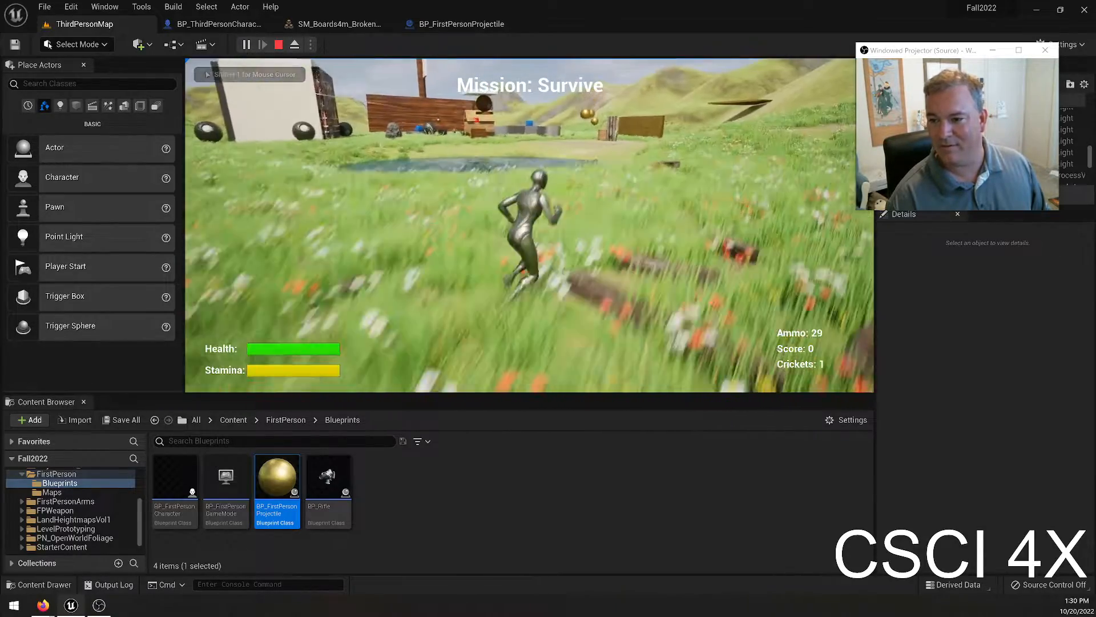
{"action": "key", "text": "w"}
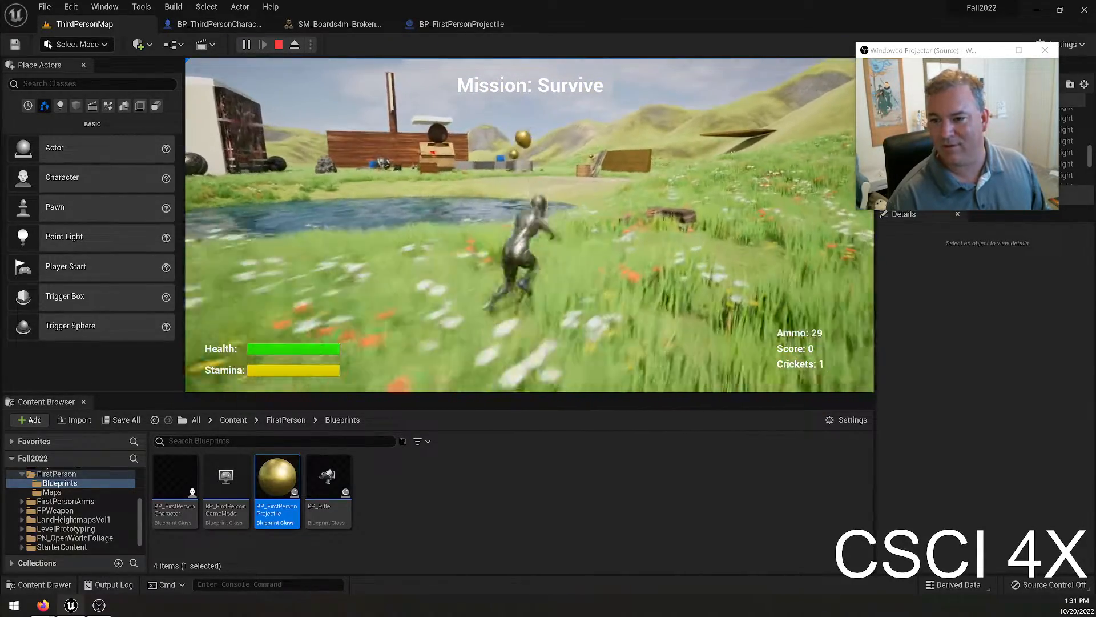
{"action": "key", "text": "w"}
{"action": "key", "text": "space"}
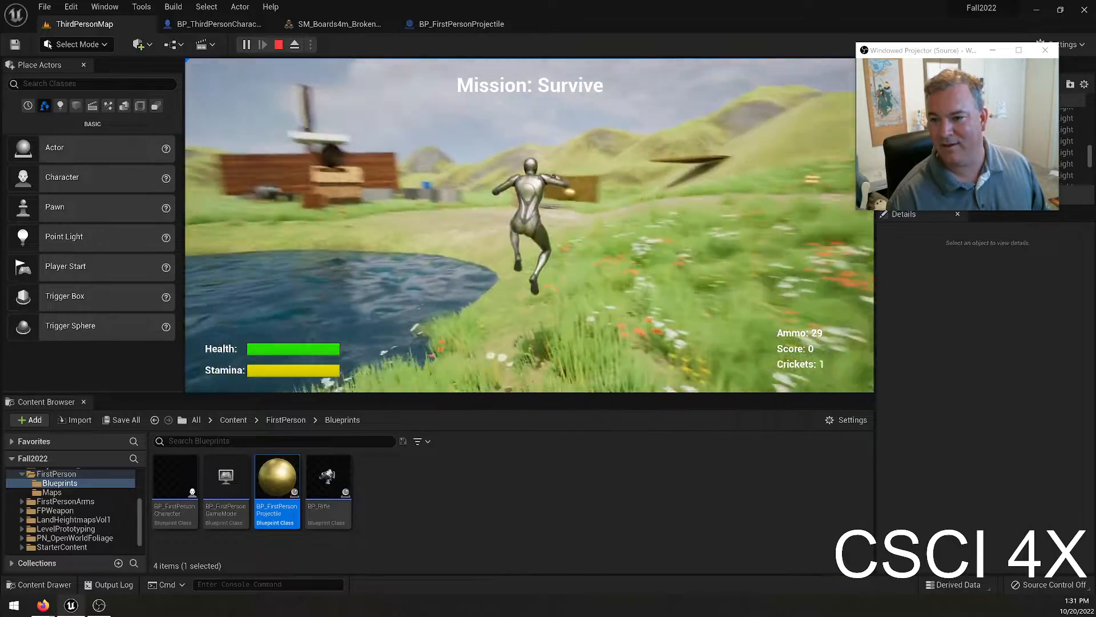
{"action": "key", "text": "Escape"}
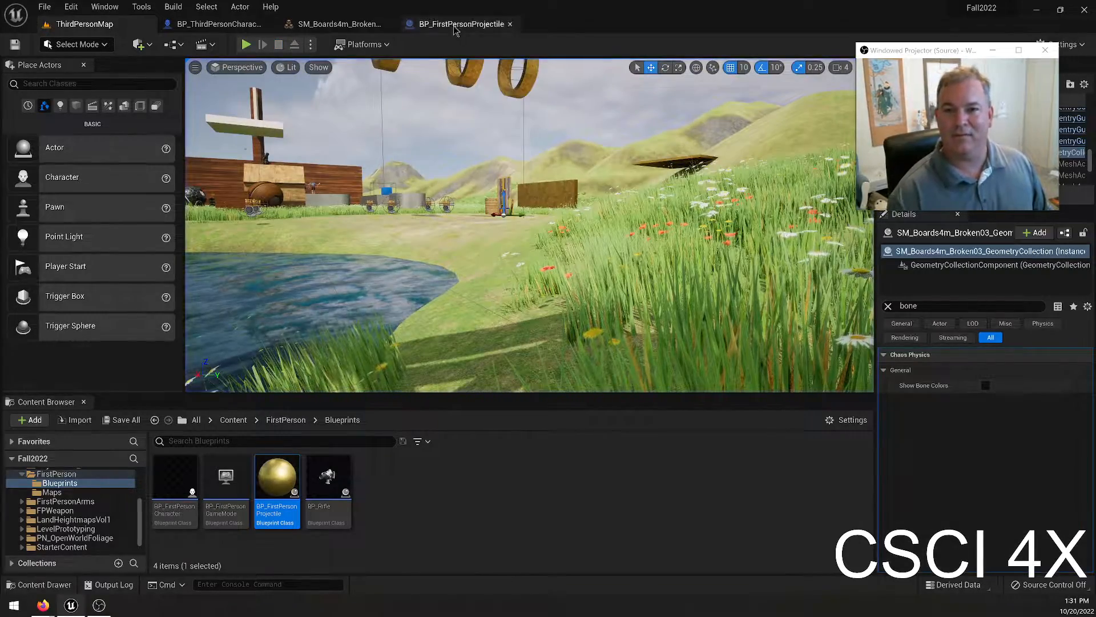
In the projectile's Event Graph, connect the Branch node's False output to Destroy Actor, and compile and save the blueprint.
{"action": "left_click", "coordinate": [424, 26]}
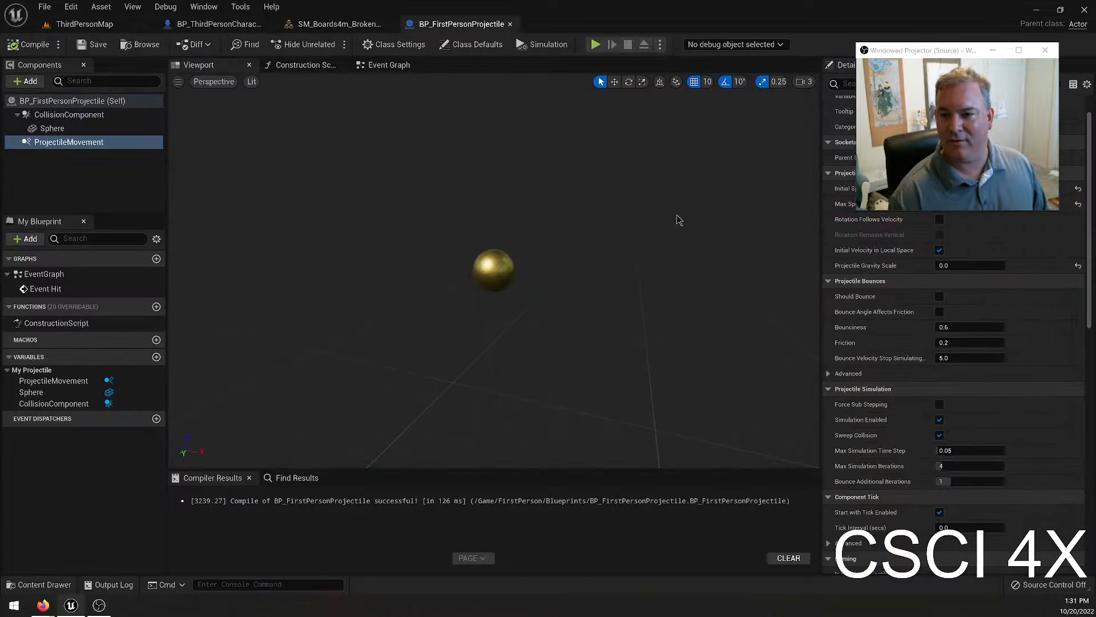
{"action": "left_click", "coordinate": [358, 68]}
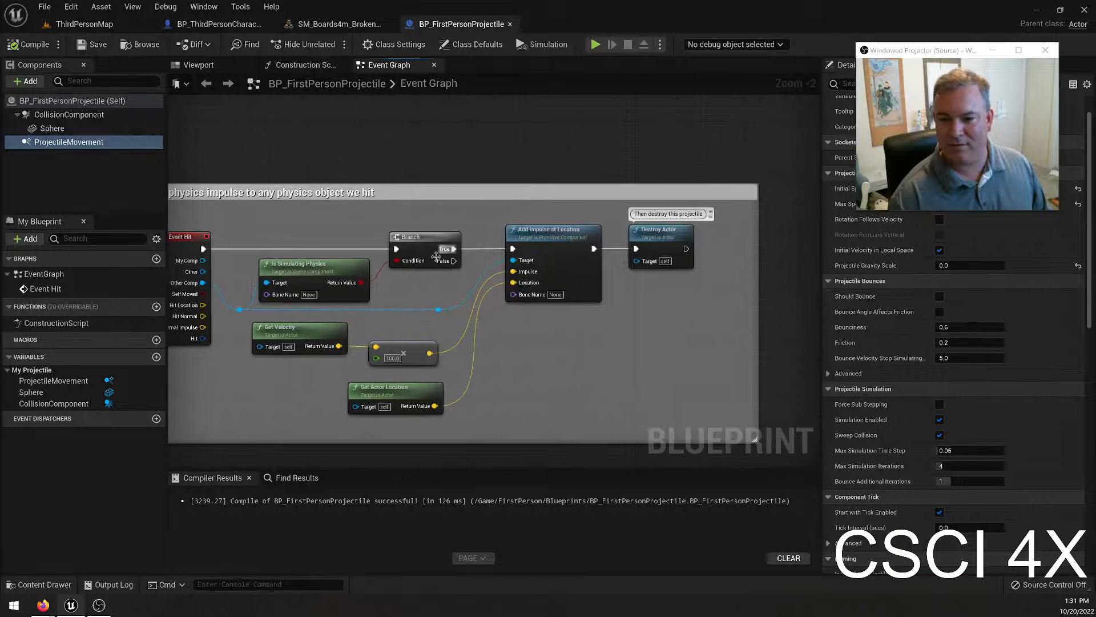
{"action": "right_click_drag", "start_coordinate": [446, 303], "coordinate": [555, 290]}
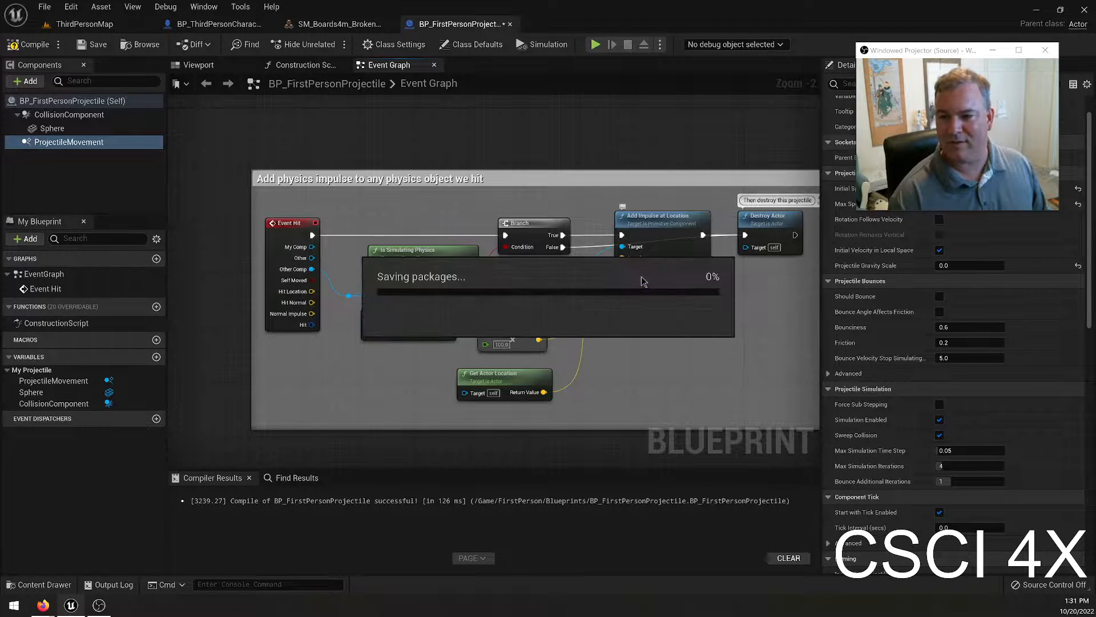
{"action": "left_click", "coordinate": [42, 50]}
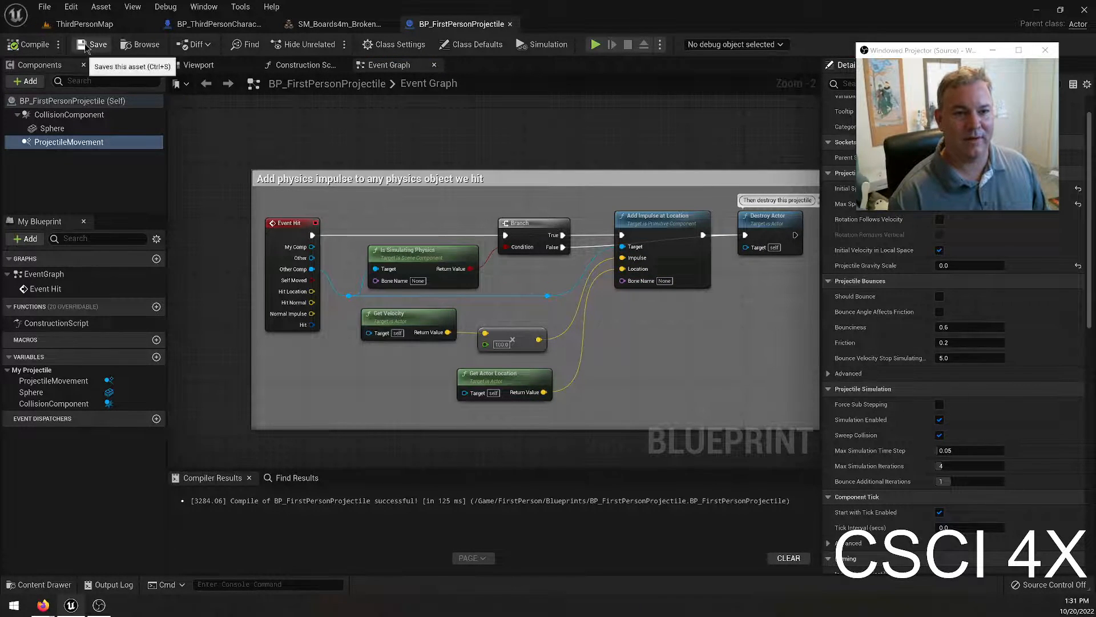
Play-test ThirdPersonMap, running along the dirt path and firing a gold projectile at the timber-frame building.
{"action": "left_click", "coordinate": [90, 24]}
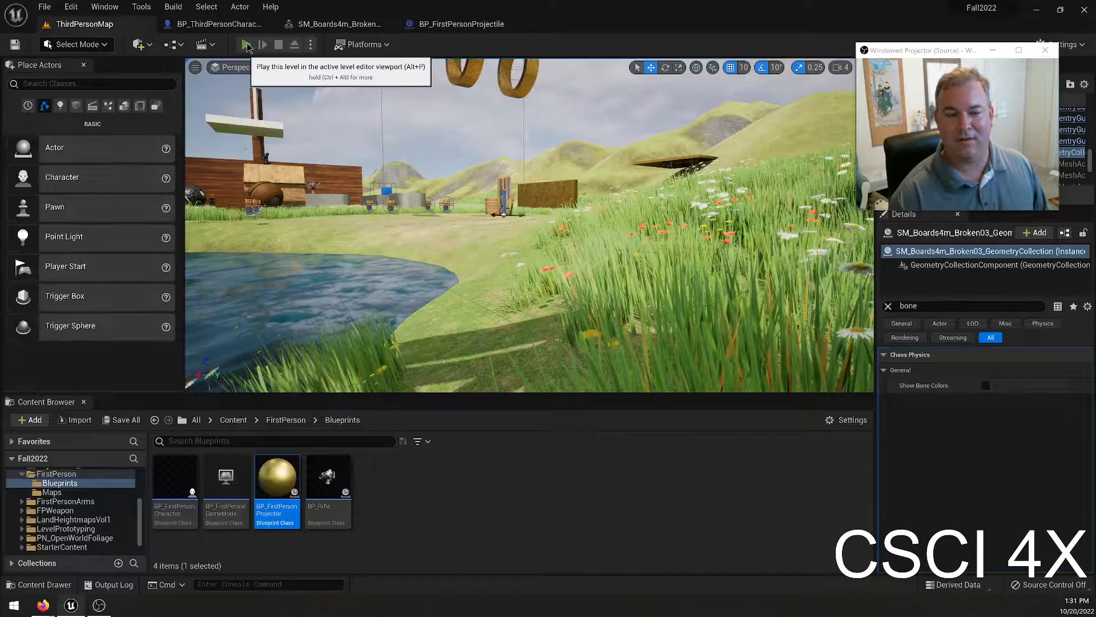
{"action": "left_click", "coordinate": [246, 45]}
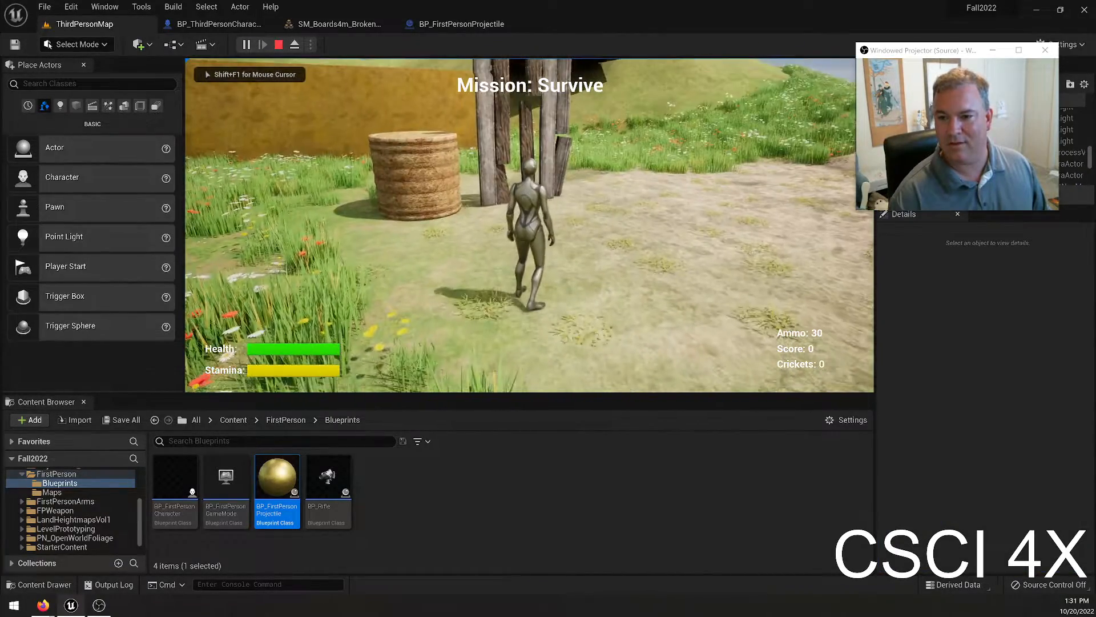
{"action": "key", "text": "w"}
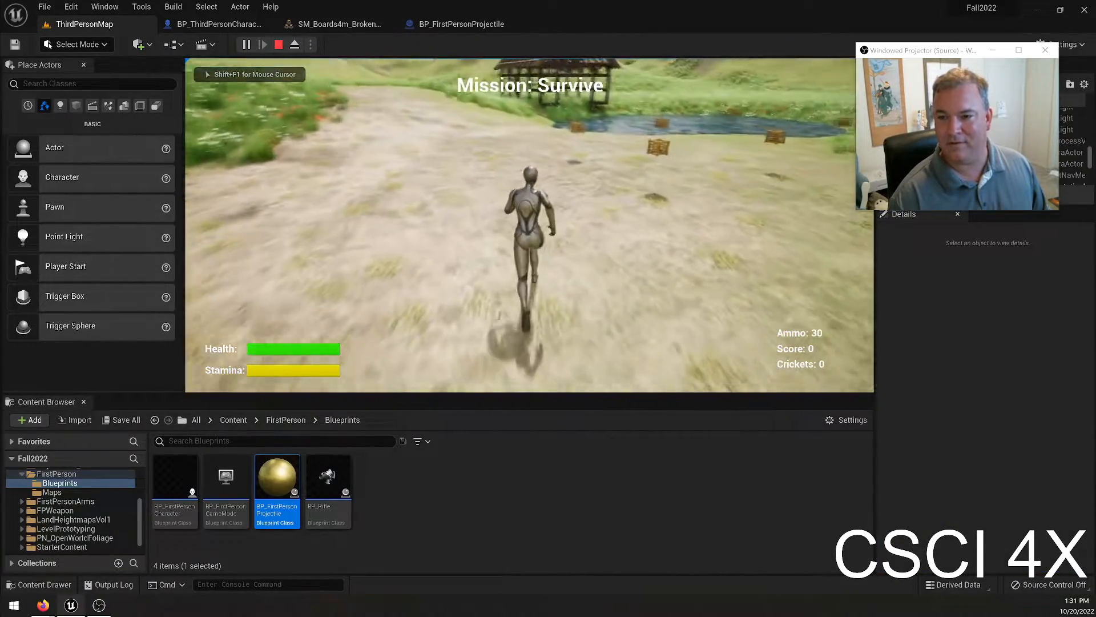
{"action": "key", "text": "w"}
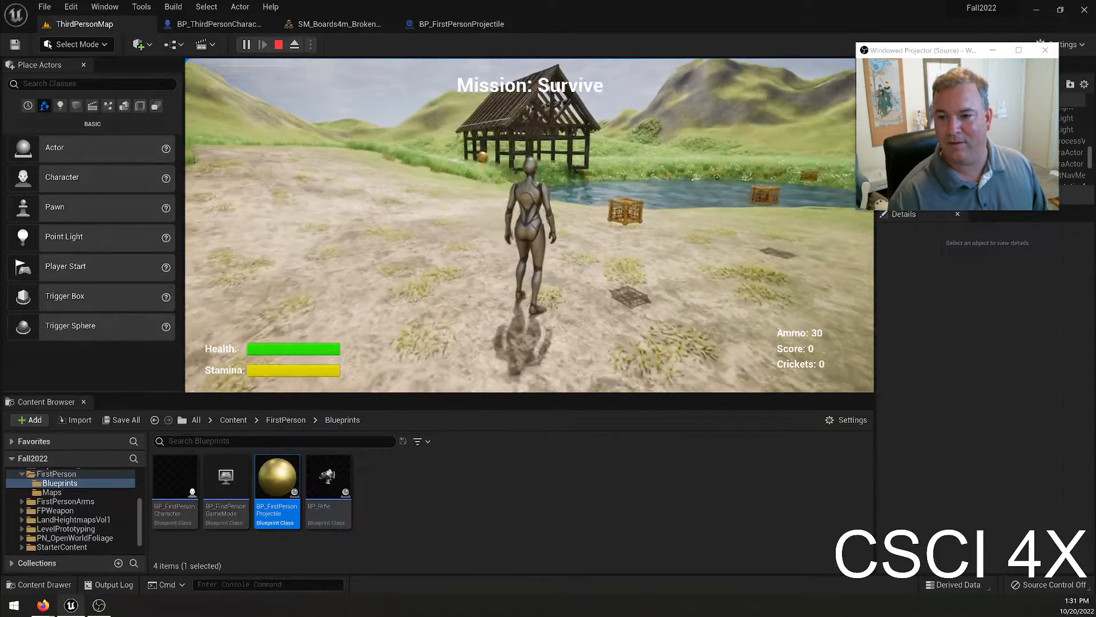
{"action": "left_click", "coordinate": [530, 225]}
{"action": "key", "text": "w"}
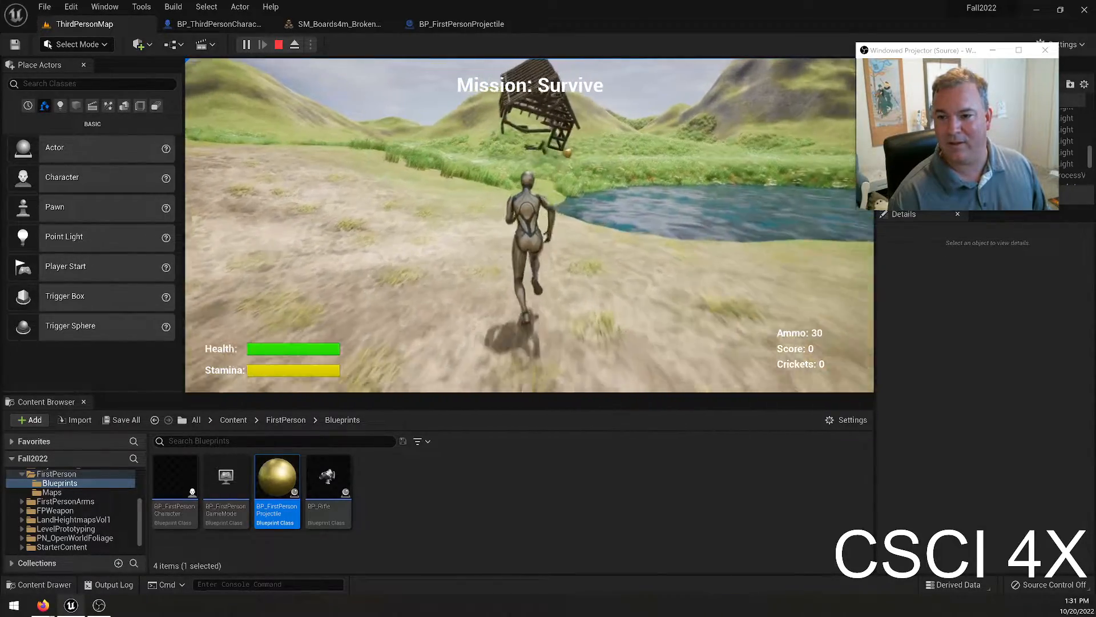
Run past the pond and through the meadow toward the shattered building, and end the play-test.
{"action": "key", "text": "w"}
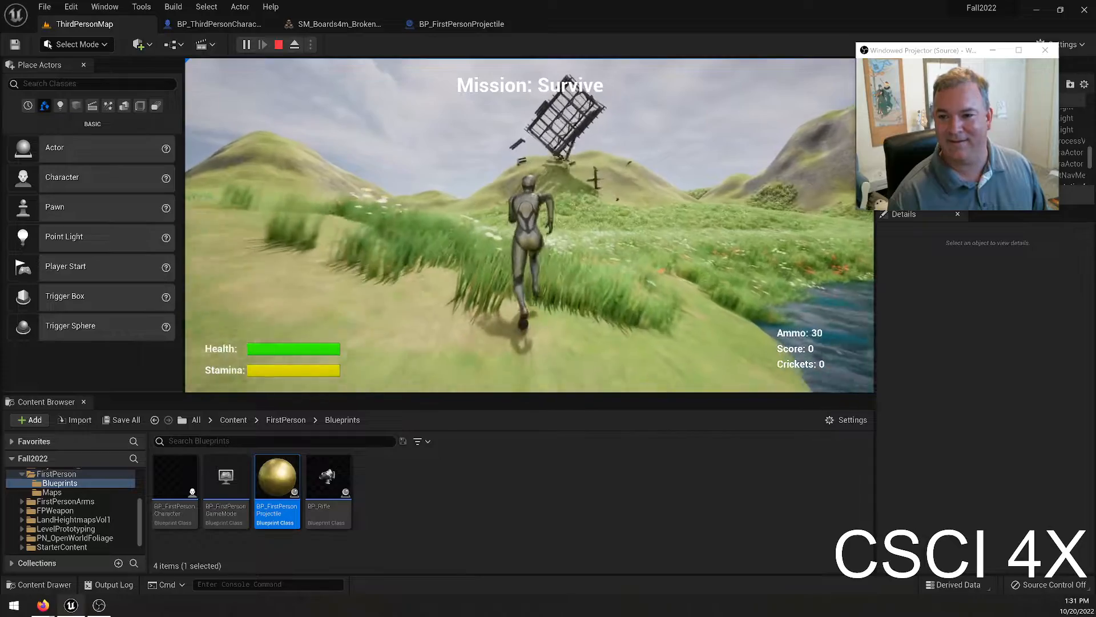
{"action": "key", "text": "w"}
{"action": "key", "text": "w"}
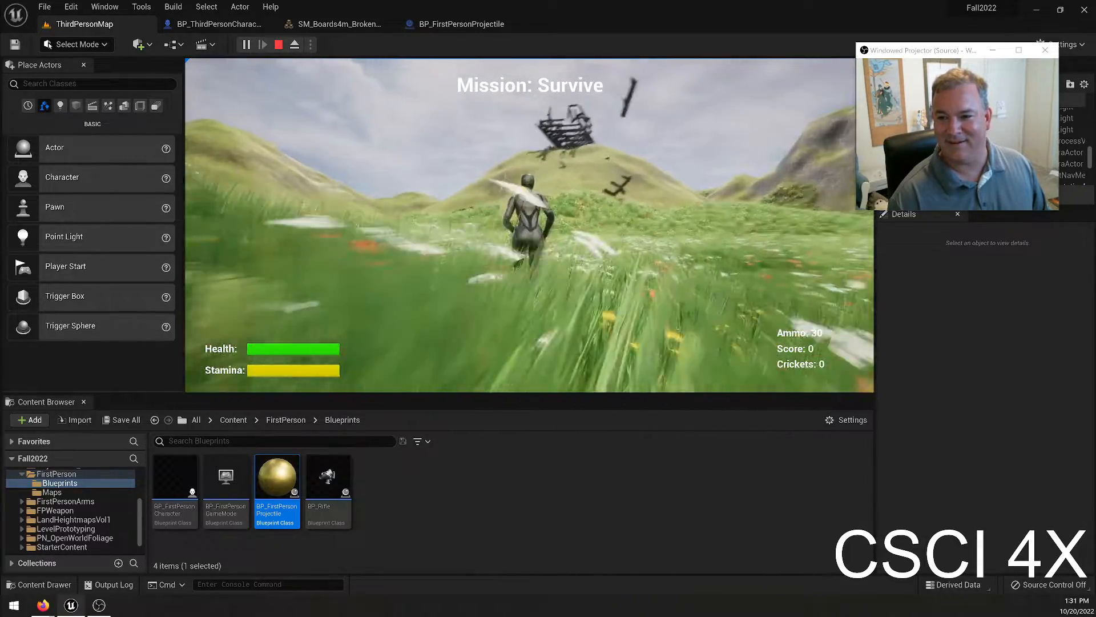
{"action": "key", "text": "w"}
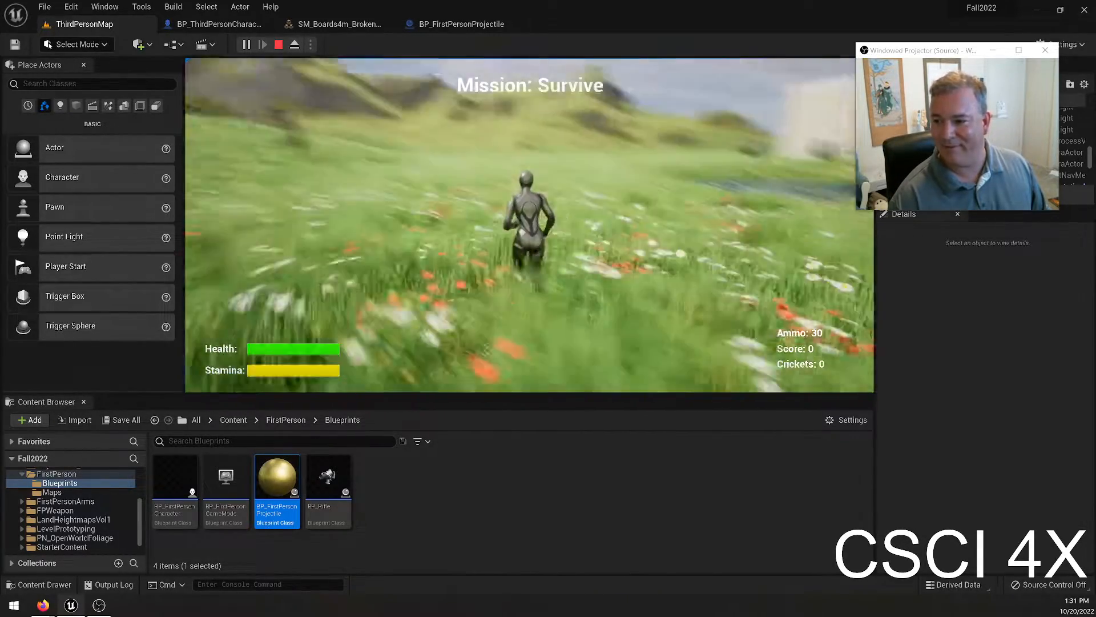
{"action": "key", "text": "Escape"}
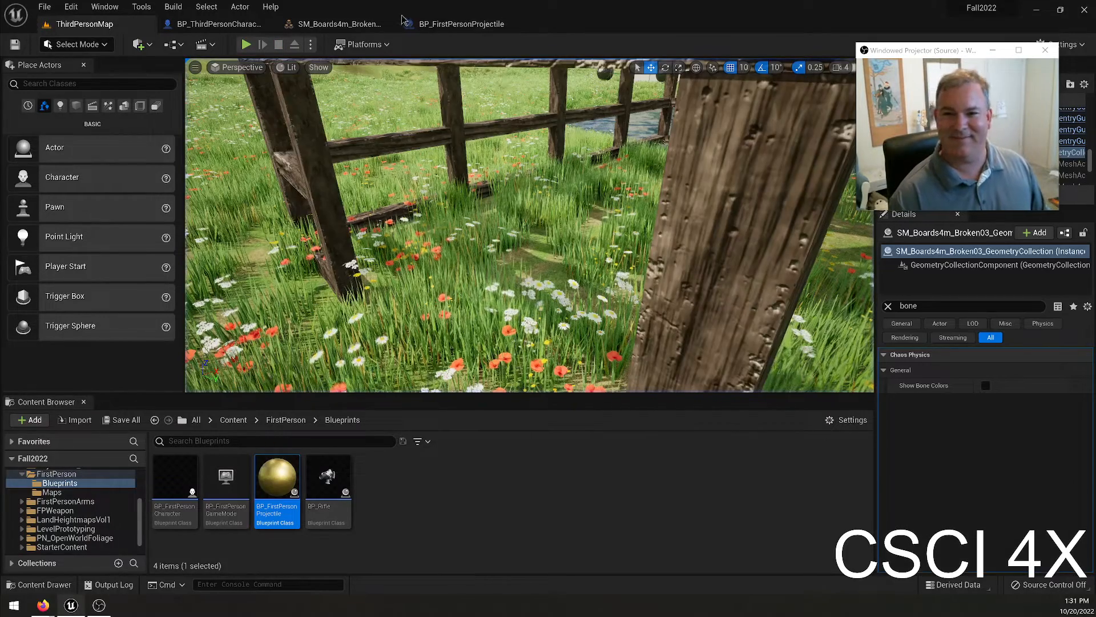
Uncover BP_FirstPersonProjectile's properties and review the ProjectileMovement component's speed, bounce, simulation, homing and velocity settings.
{"action": "left_click", "coordinate": [461, 24]}
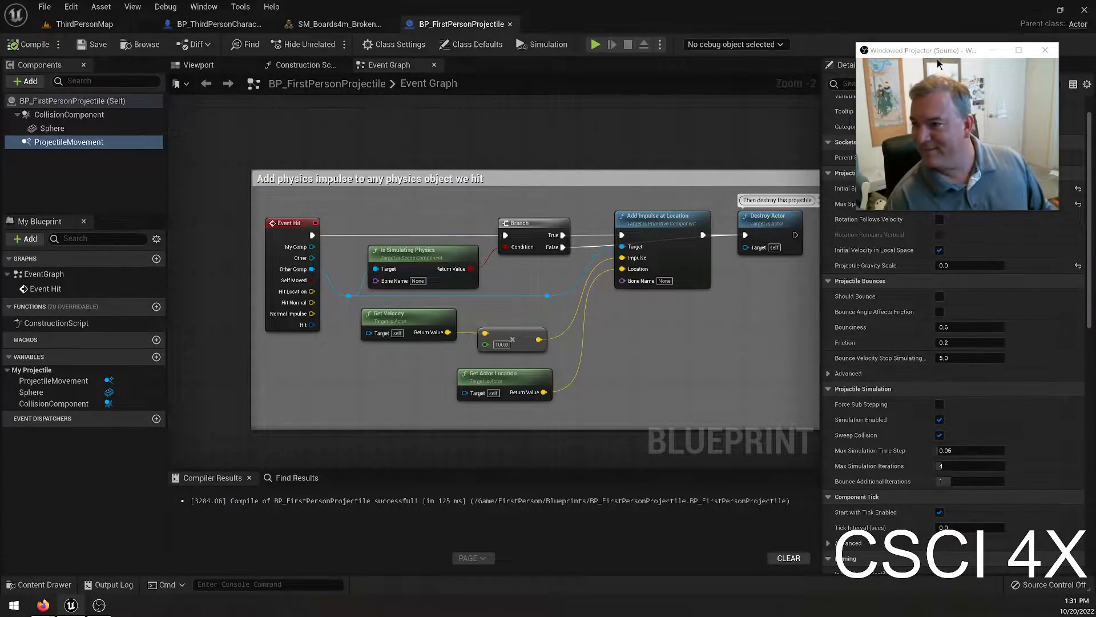
{"action": "left_click_drag", "start_coordinate": [940, 53], "coordinate": [670, 63]}
{"action": "scroll", "coordinate": [890, 396], "scroll_direction": "down", "scroll_amount": 4}
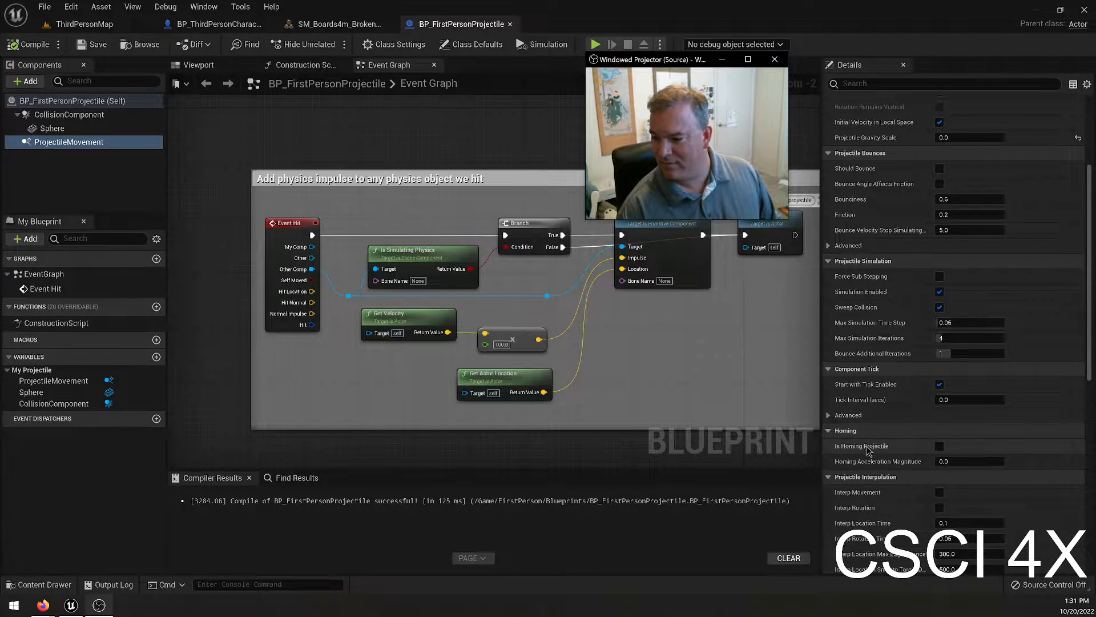
{"action": "mouse_move", "coordinate": [867, 449]}
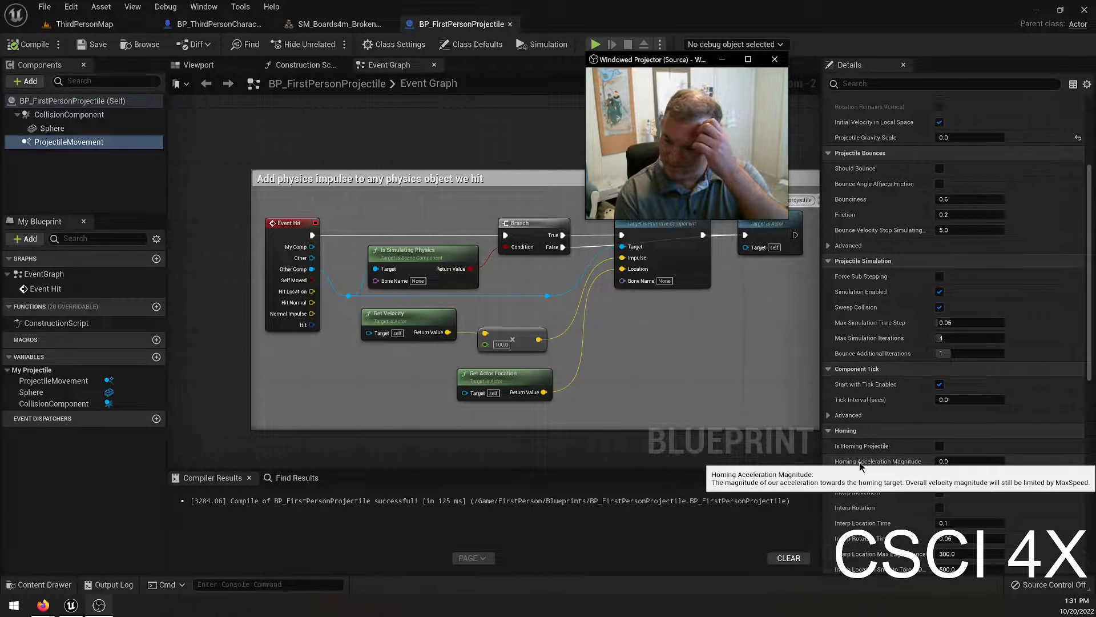
{"action": "scroll", "coordinate": [901, 372], "scroll_direction": "up", "scroll_amount": 5}
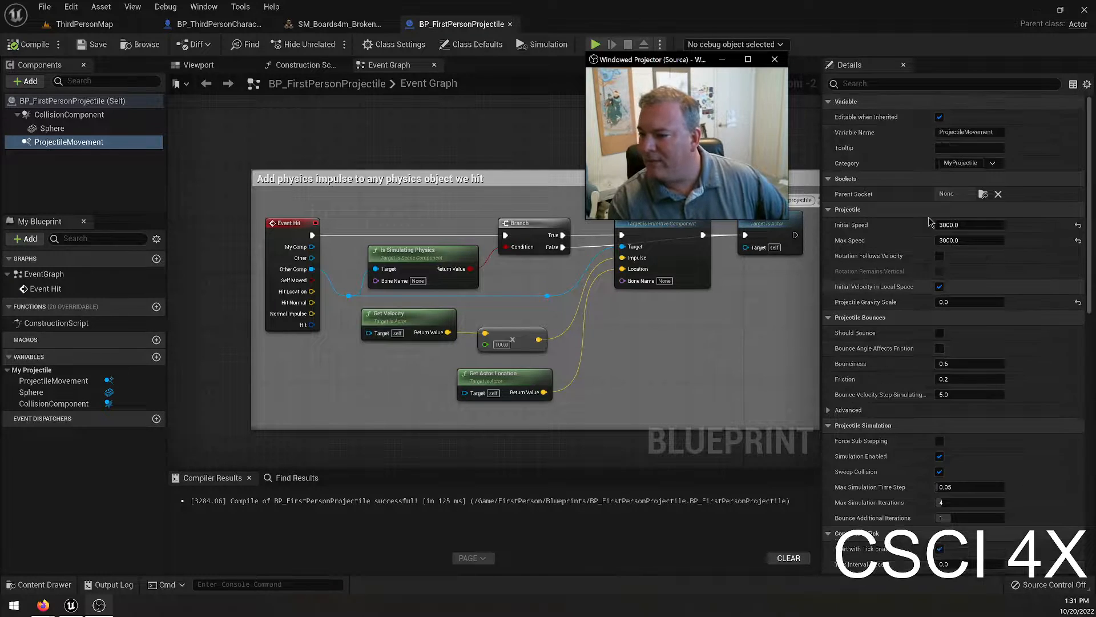
{"action": "scroll", "coordinate": [919, 317], "scroll_direction": "down", "scroll_amount": 15}
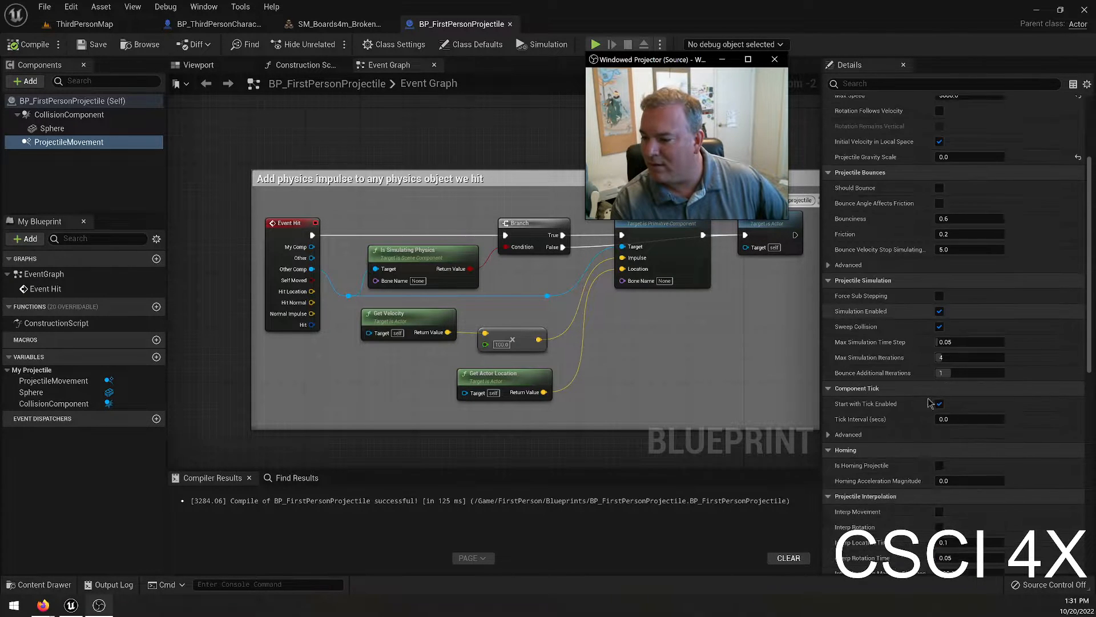
{"action": "scroll", "coordinate": [932, 430], "scroll_direction": "down", "scroll_amount": 4}
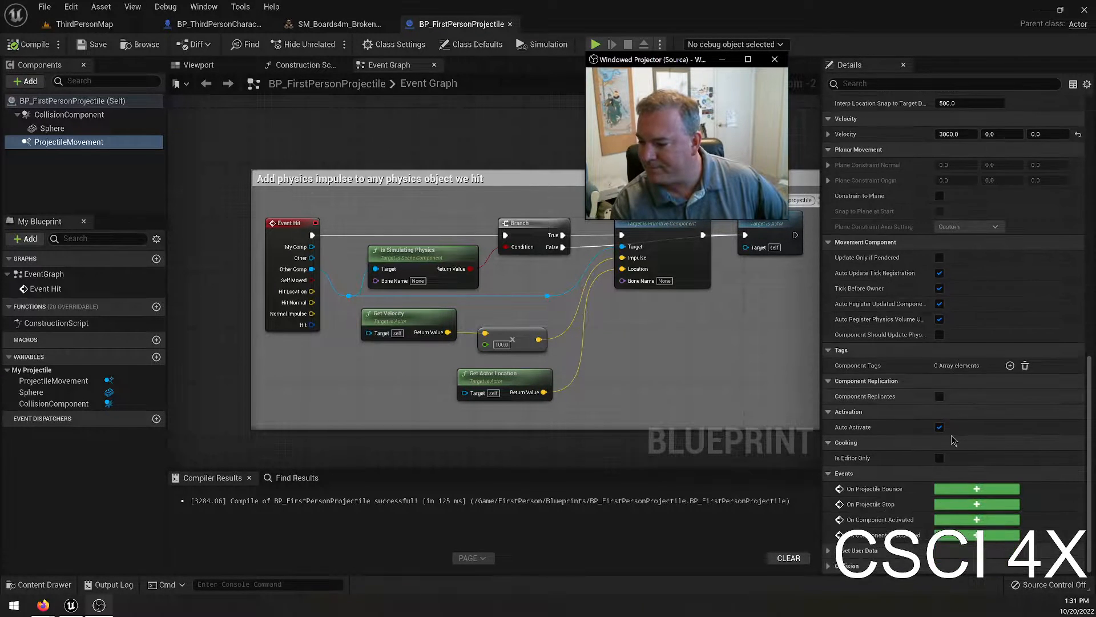
Review the projectile's Sphere component, checking its collision, mass, damping, gravity and transform settings.
{"action": "left_click", "coordinate": [52, 128]}
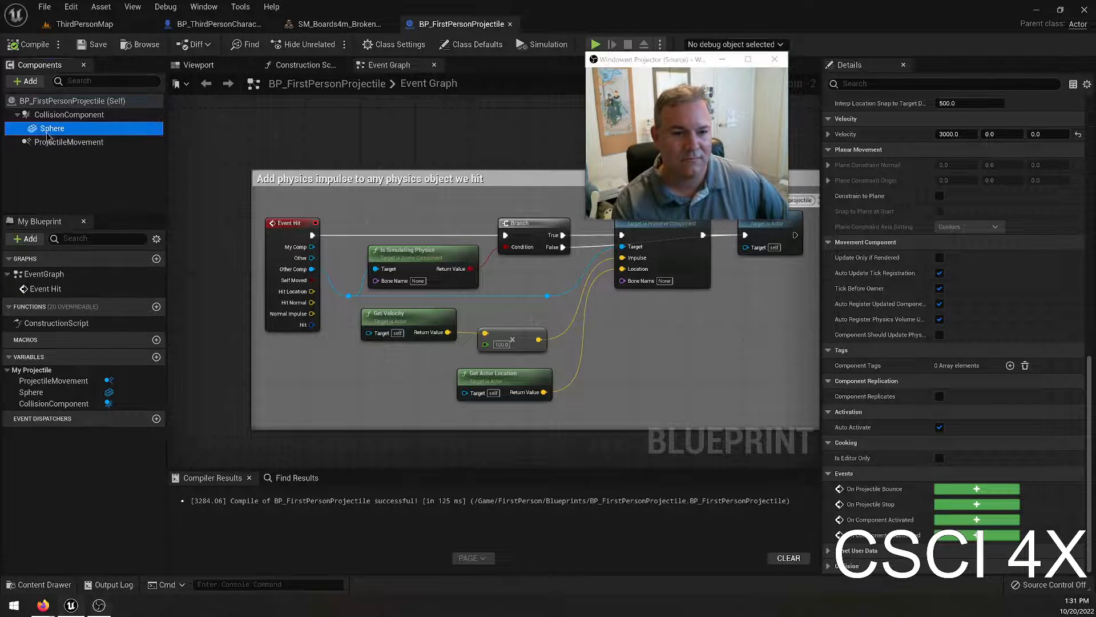
{"action": "scroll", "coordinate": [975, 342], "scroll_direction": "up", "scroll_amount": 1}
{"action": "scroll", "coordinate": [974, 341], "scroll_direction": "down", "scroll_amount": 10}
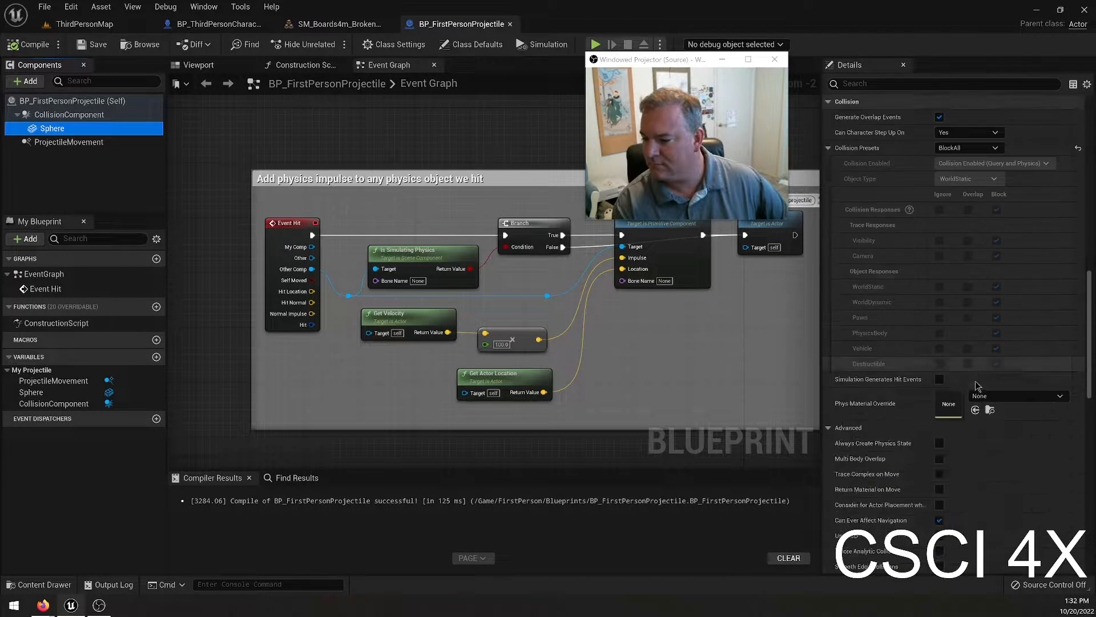
{"action": "scroll", "coordinate": [969, 394], "scroll_direction": "up", "scroll_amount": 5}
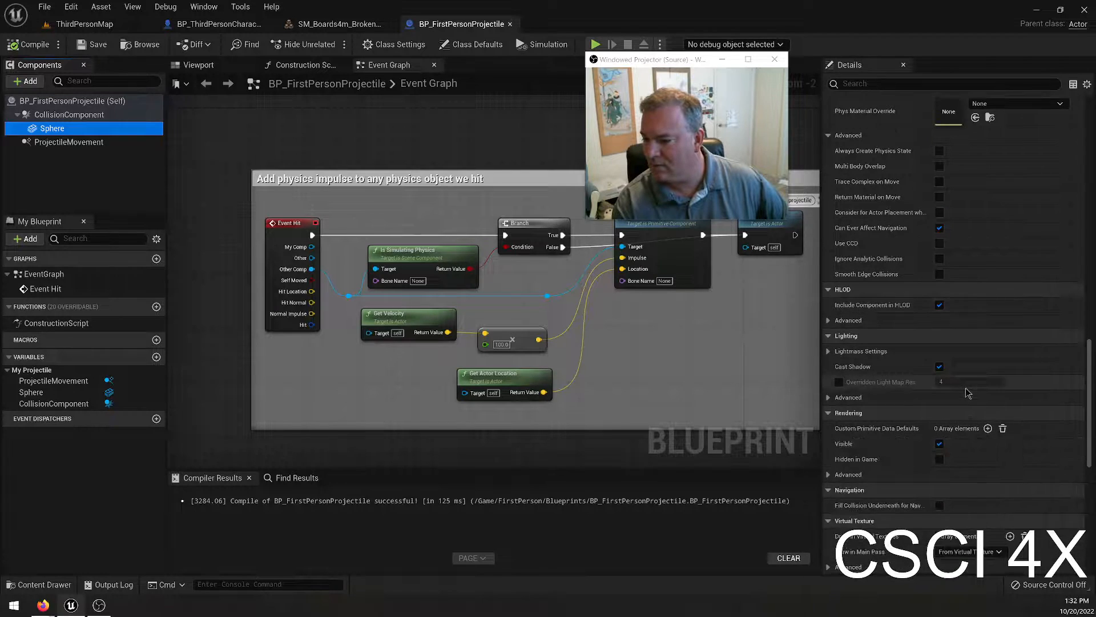
{"action": "scroll", "coordinate": [948, 276], "scroll_direction": "up", "scroll_amount": 8}
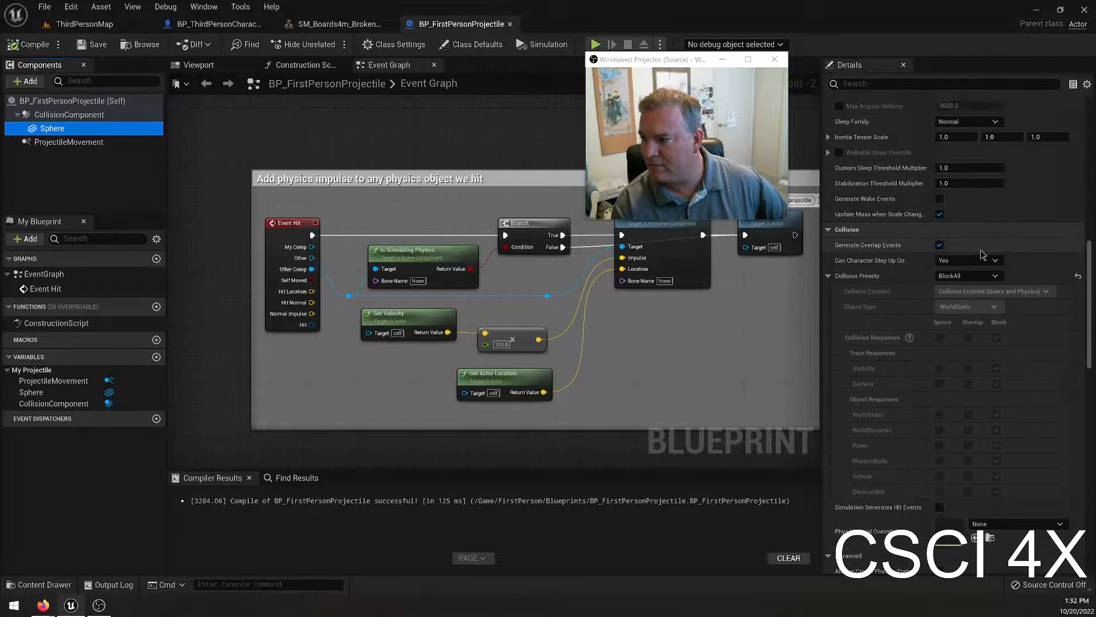
{"action": "scroll", "coordinate": [971, 237], "scroll_direction": "up", "scroll_amount": 1}
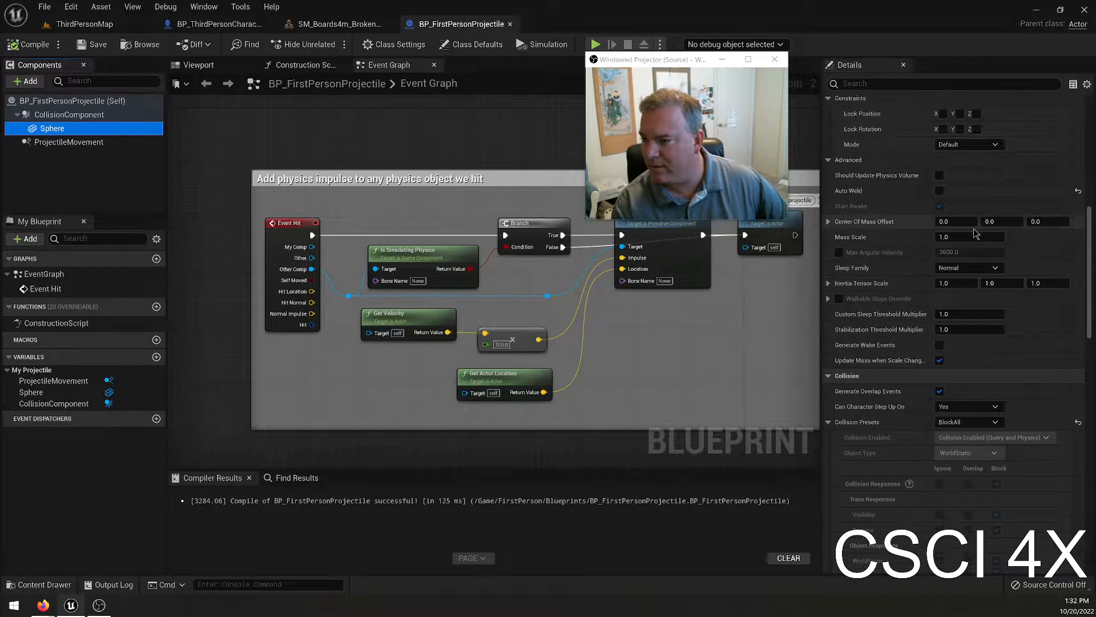
{"action": "scroll", "coordinate": [943, 230], "scroll_direction": "up", "scroll_amount": 4}
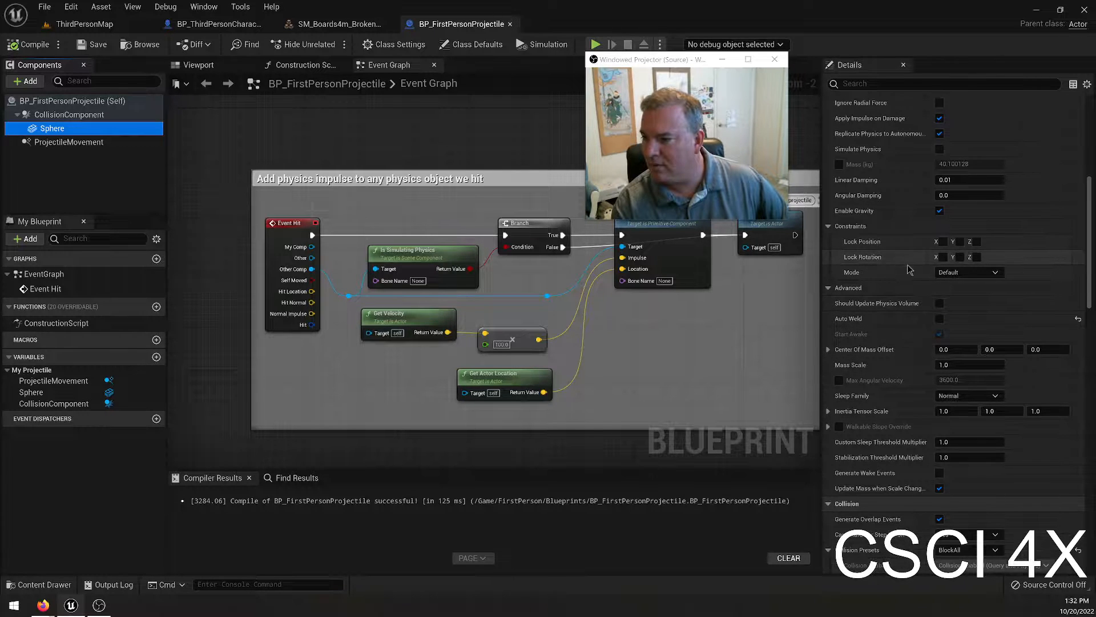
{"action": "scroll", "coordinate": [928, 246], "scroll_direction": "up", "scroll_amount": 2}
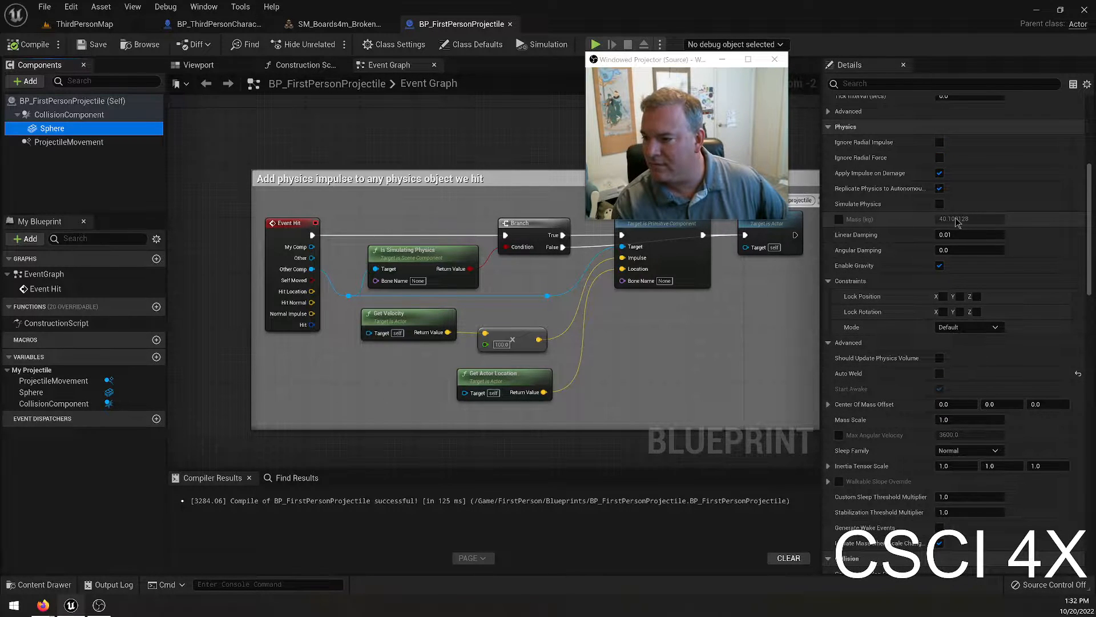
{"action": "scroll", "coordinate": [925, 242], "scroll_direction": "up", "scroll_amount": 9}
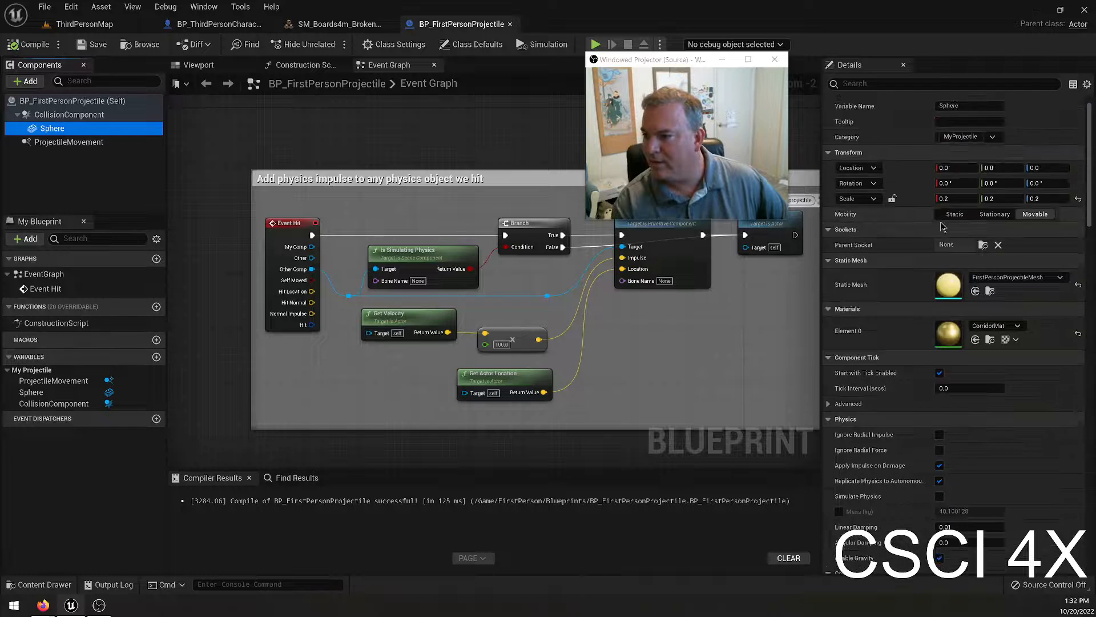
Set the Sphere's scale to 0.1 on all axes and override its mass with about 1499 kg.
{"action": "left_click", "coordinate": [944, 198]}
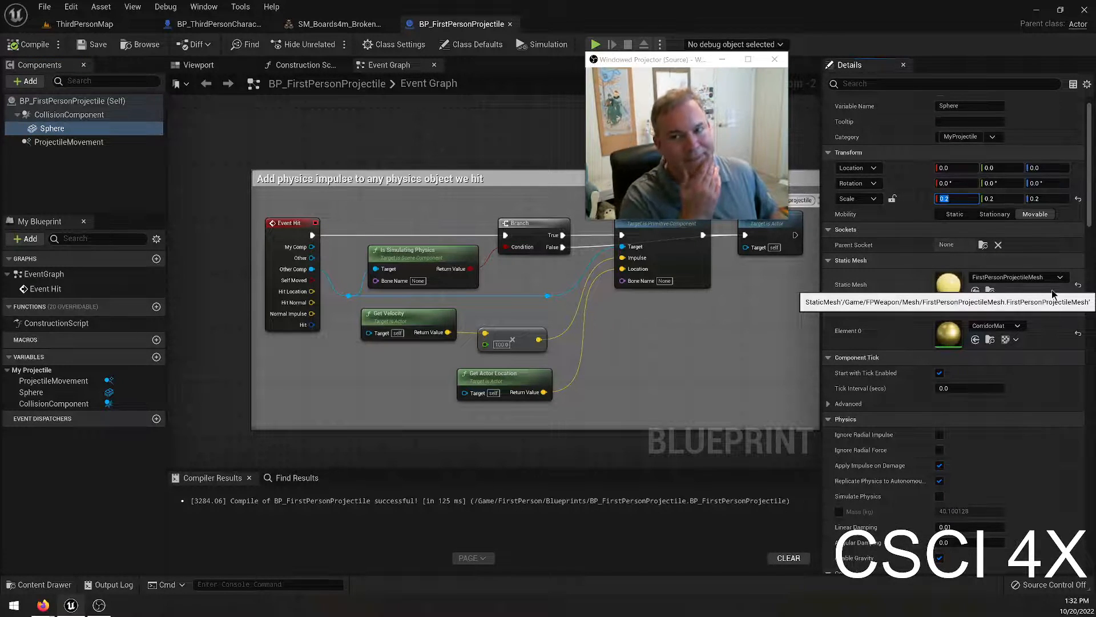
{"action": "type", "text": "0.1"}
{"action": "key", "text": "Tab"}
{"action": "type", "text": "0.1"}
{"action": "key", "text": "Tab"}
{"action": "type", "text": "0.1"}
{"action": "key", "text": "Return"}
{"action": "scroll", "coordinate": [906, 515], "scroll_direction": "down", "scroll_amount": 1}
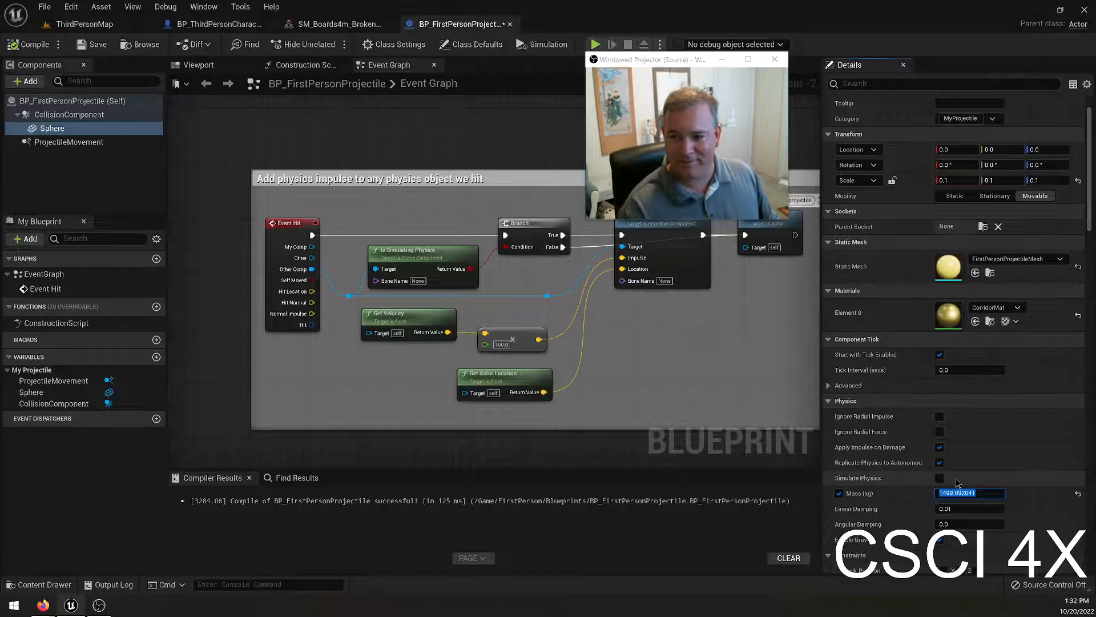
Briefly play-test ThirdPersonMap along the dirt path, end it, and move the Windowed Projector window clear of the viewport.
{"action": "left_click", "coordinate": [84, 24]}
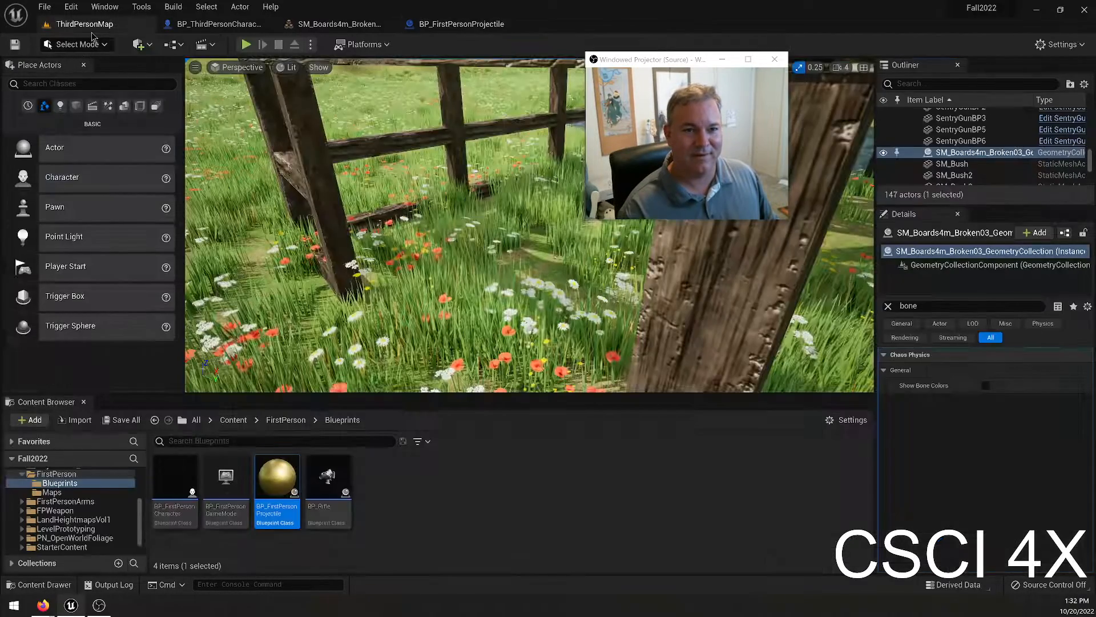
{"action": "left_click", "coordinate": [246, 44]}
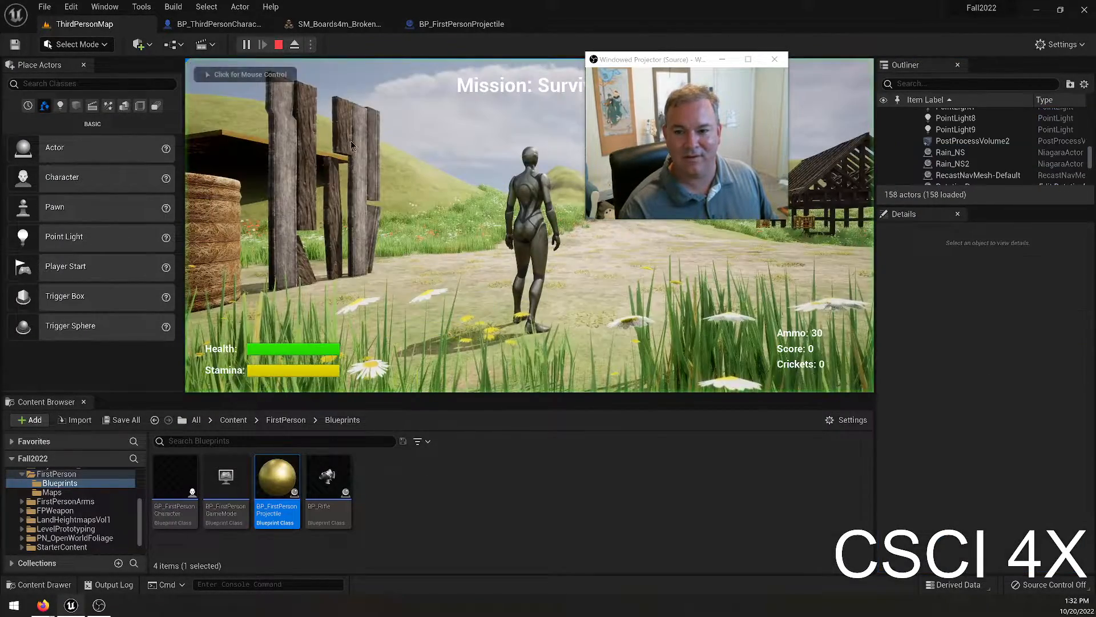
{"action": "key", "text": "w"}
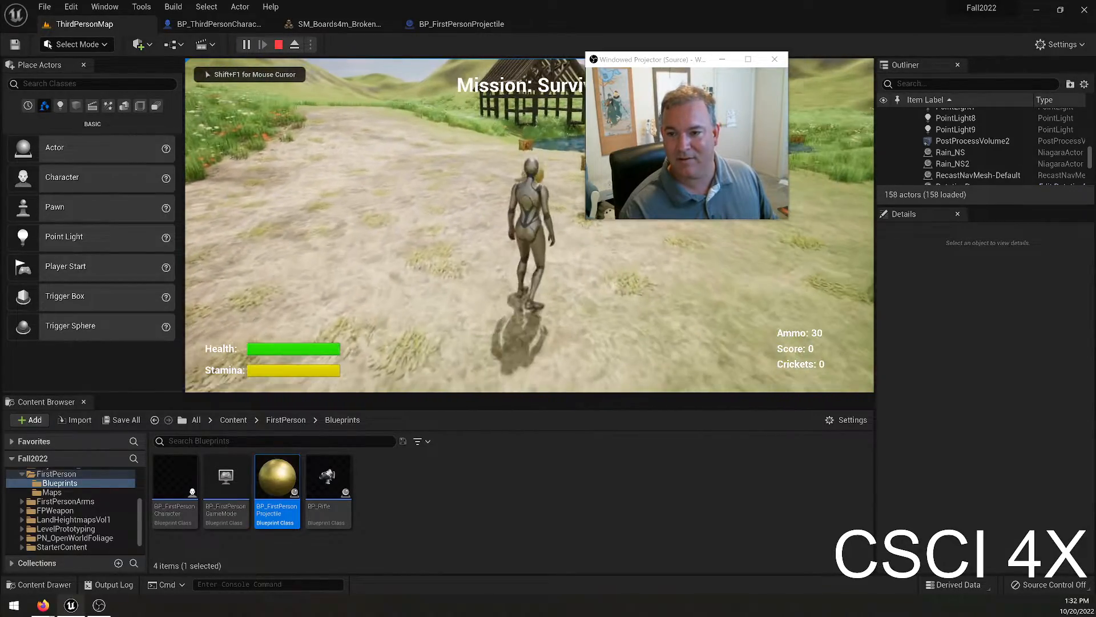
{"action": "key", "text": "w"}
{"action": "key", "text": "Escape"}
{"action": "left_click_drag", "start_coordinate": [677, 64], "coordinate": [975, 30]}
{"action": "left_click", "coordinate": [708, 164]}
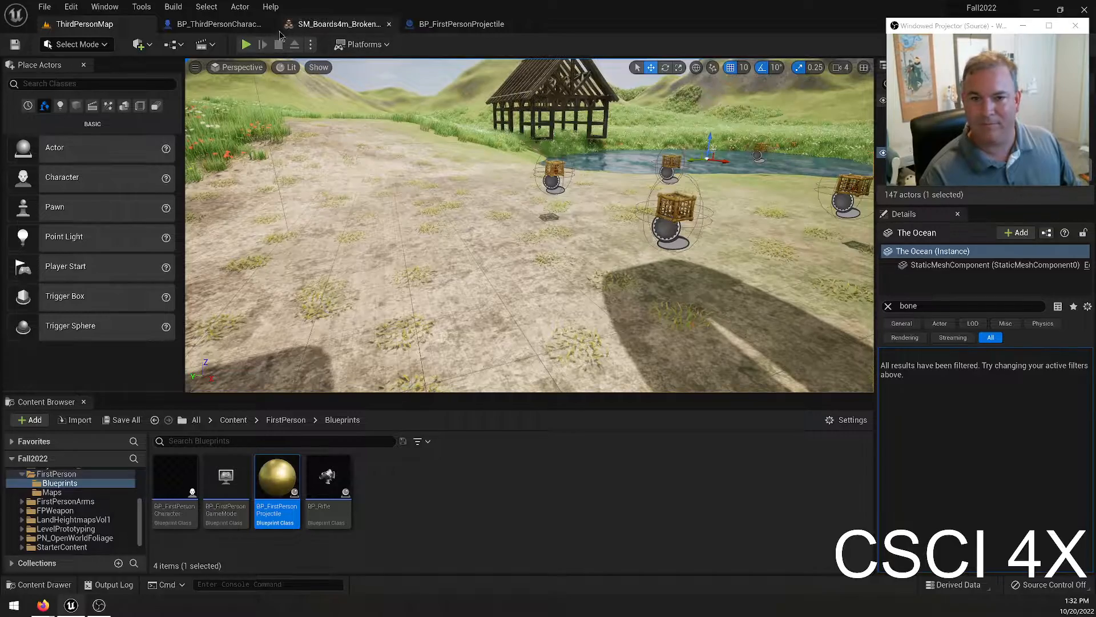
Start another play-test and run around the starting area, firing the smaller projectile toward the upright boards.
{"action": "key", "text": "alt+p"}
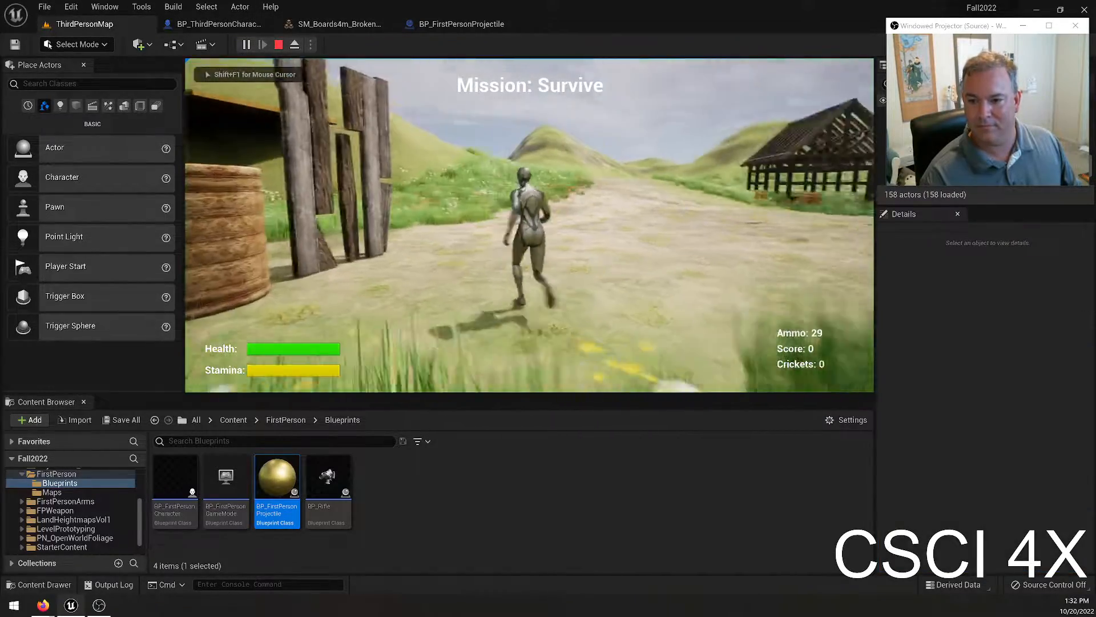
{"action": "key", "text": "s"}
{"action": "key", "text": "d"}
{"action": "key", "text": "w"}
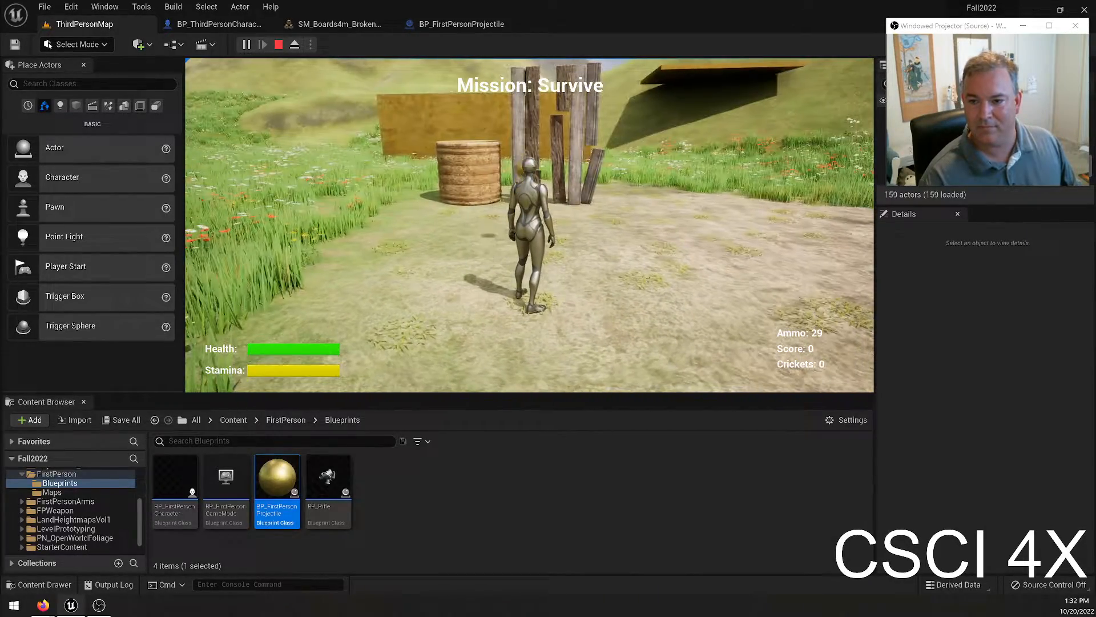
{"action": "key", "text": "w"}
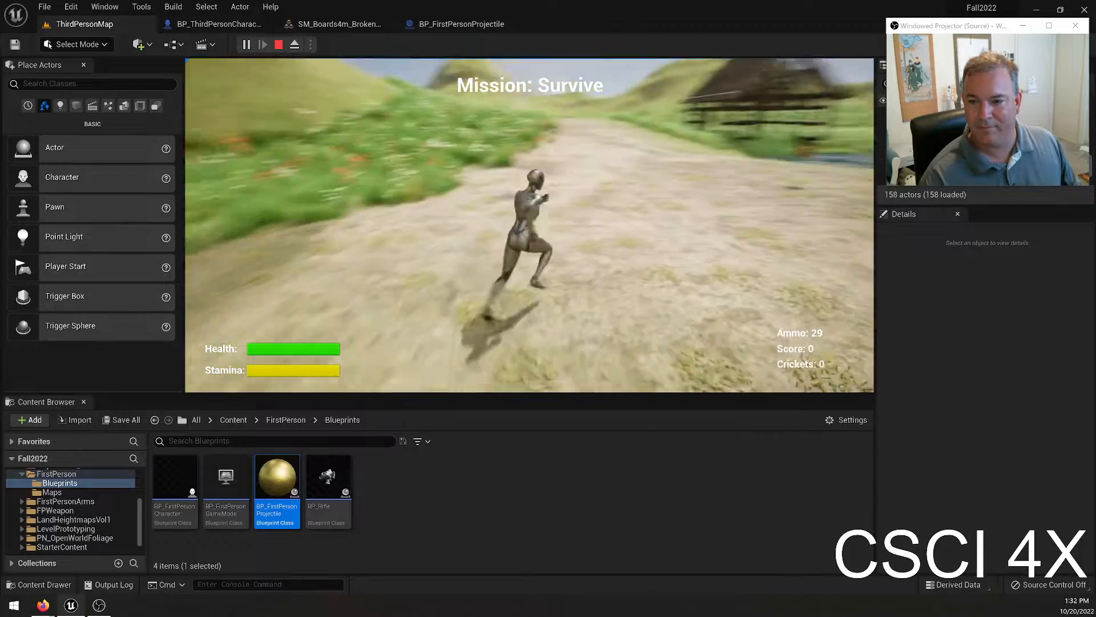
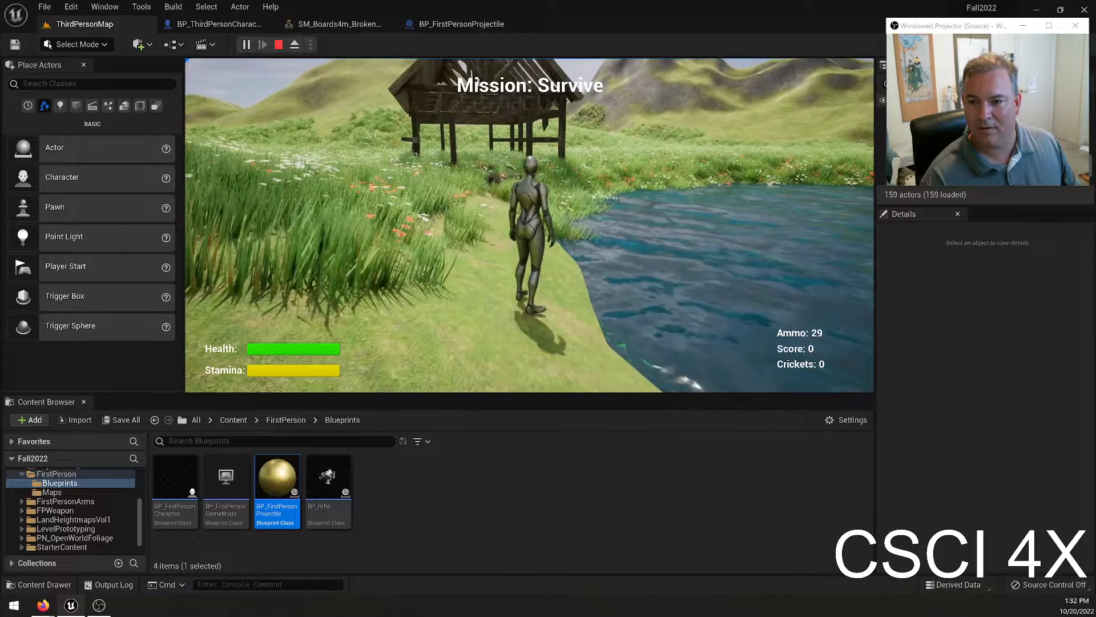
End the play-test, move the Windowed Projector window off the Details, and enable Simulate Physics on the projectile's Sphere, compiling and saving the blueprint.
{"action": "key", "text": "Escape"}
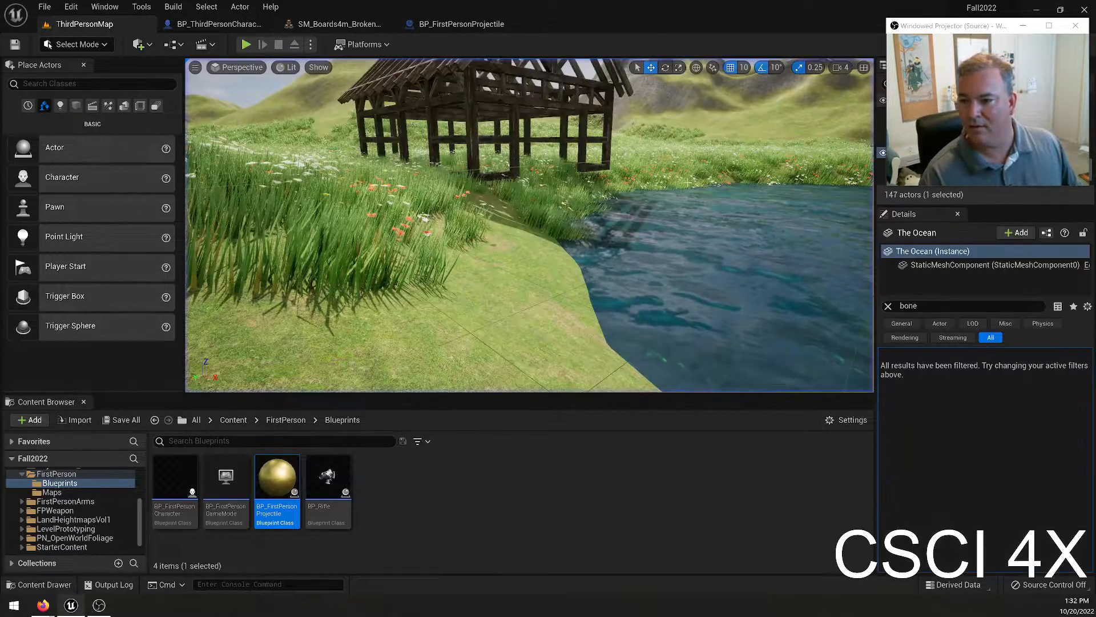
{"action": "left_click", "coordinate": [468, 28]}
{"action": "left_click_drag", "start_coordinate": [950, 27], "coordinate": [648, 44]}
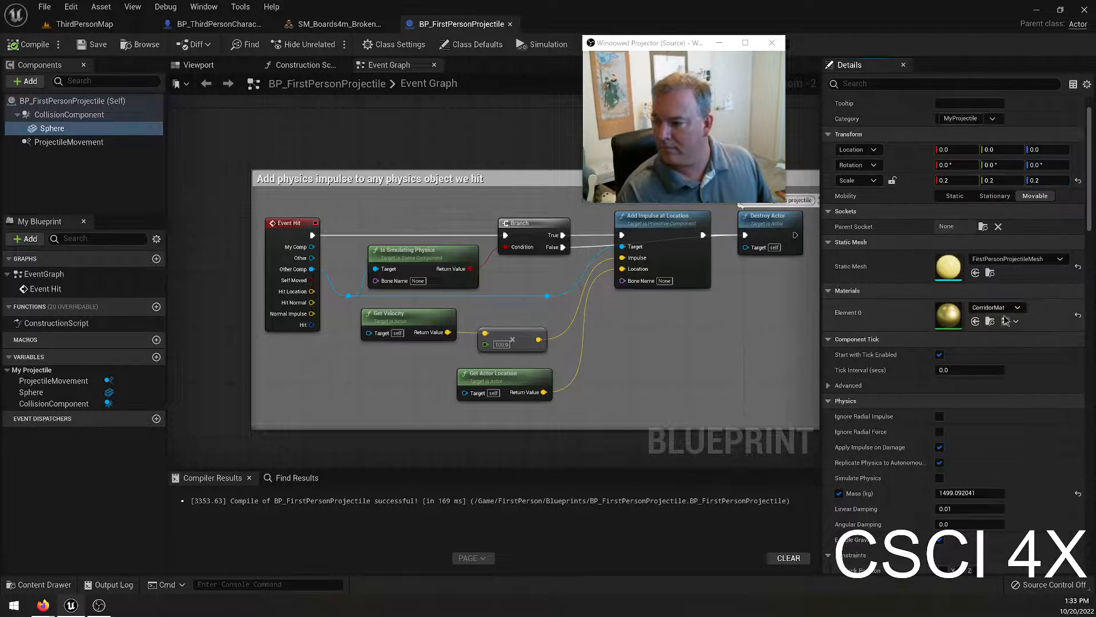
{"action": "scroll", "coordinate": [954, 286], "scroll_direction": "down", "scroll_amount": 3}
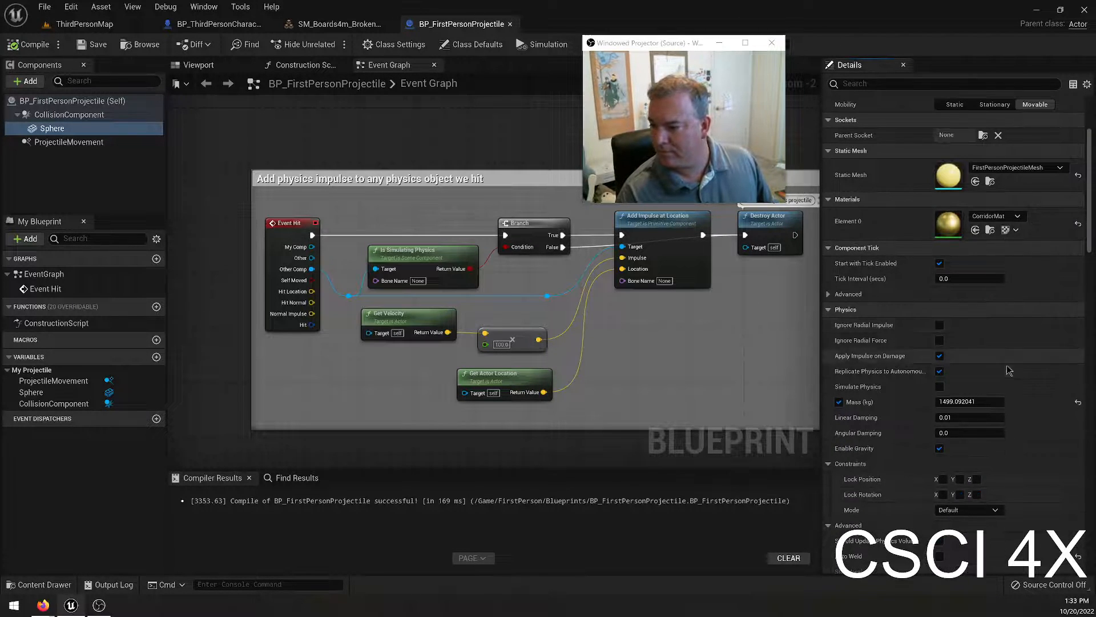
{"action": "left_click", "coordinate": [939, 387]}
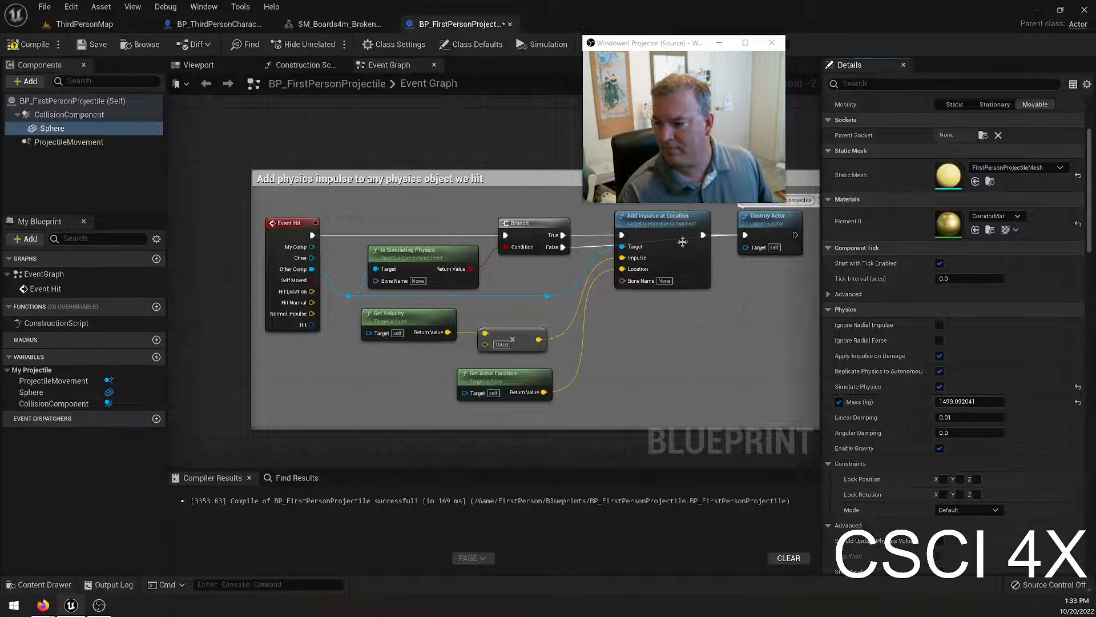
{"action": "left_click", "coordinate": [30, 49]}
{"action": "left_click", "coordinate": [90, 49]}
Play-test ThirdPersonMap around the starting area, firing near the hay bale and upright boards, and end the session.
{"action": "left_click", "coordinate": [85, 24]}
{"action": "left_click", "coordinate": [246, 44]}
{"action": "left_click", "coordinate": [471, 161]}
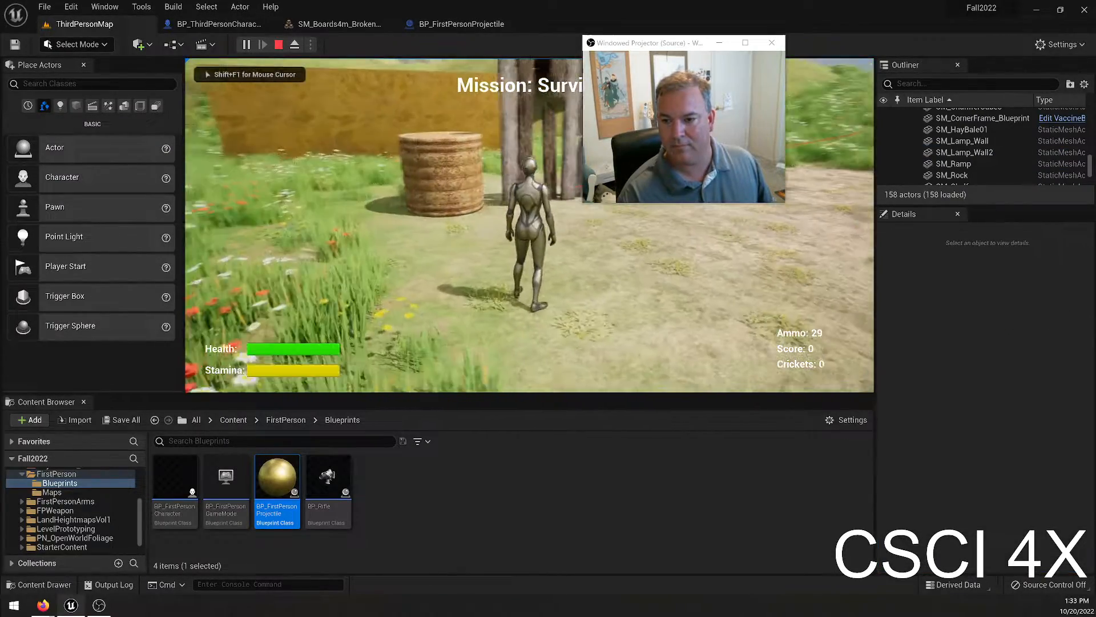
{"action": "key", "text": "s"}
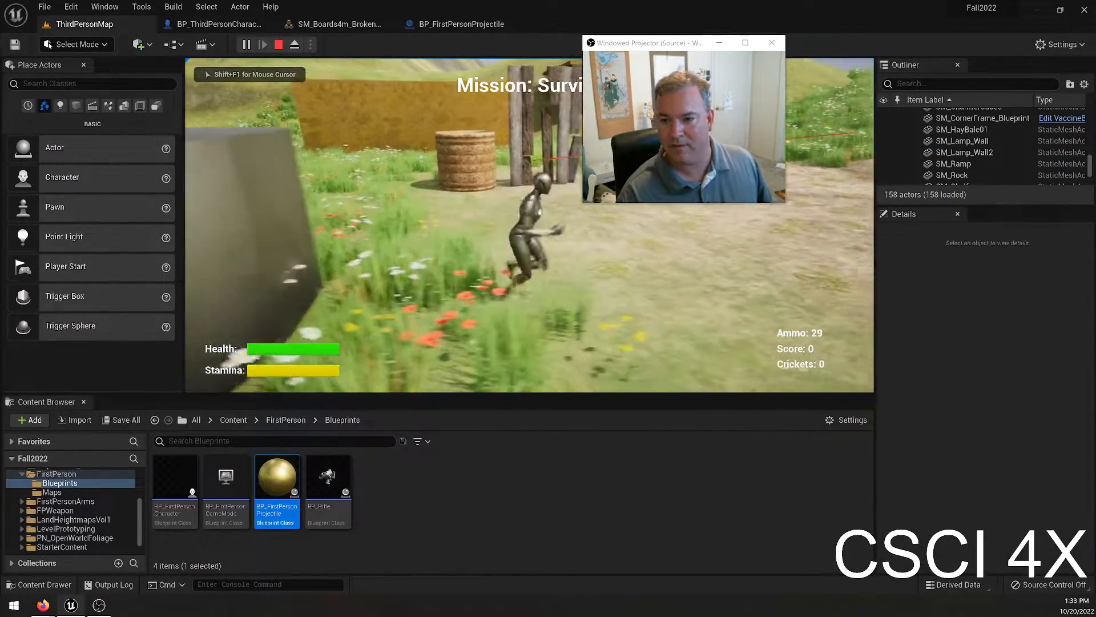
{"action": "key", "text": "w"}
{"action": "left_click", "coordinate": [470, 161]}
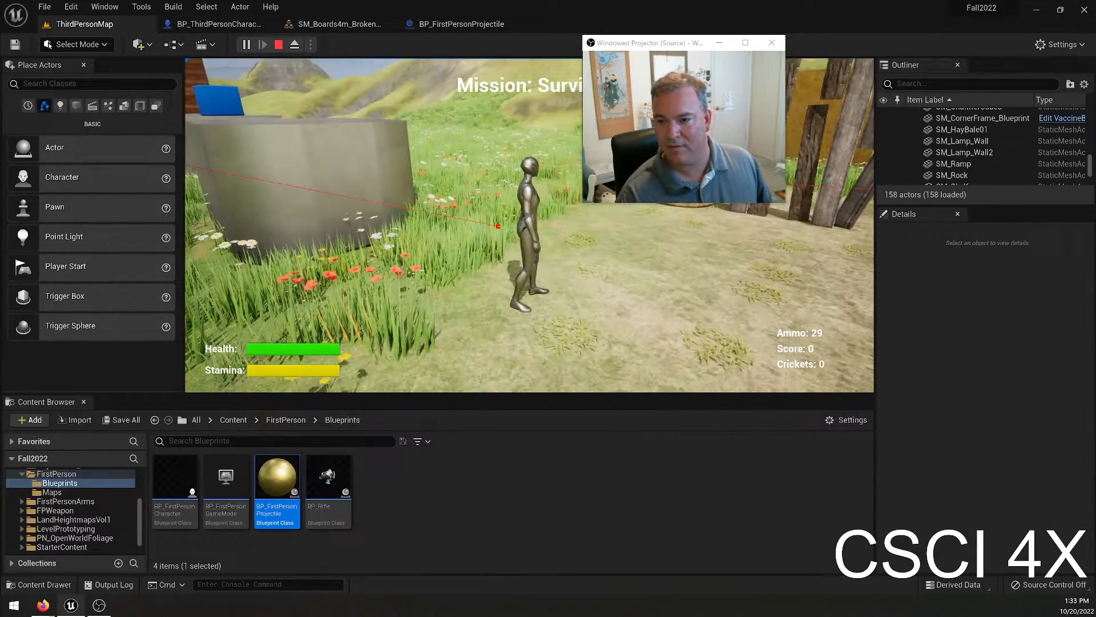
{"action": "key", "text": "Escape"}
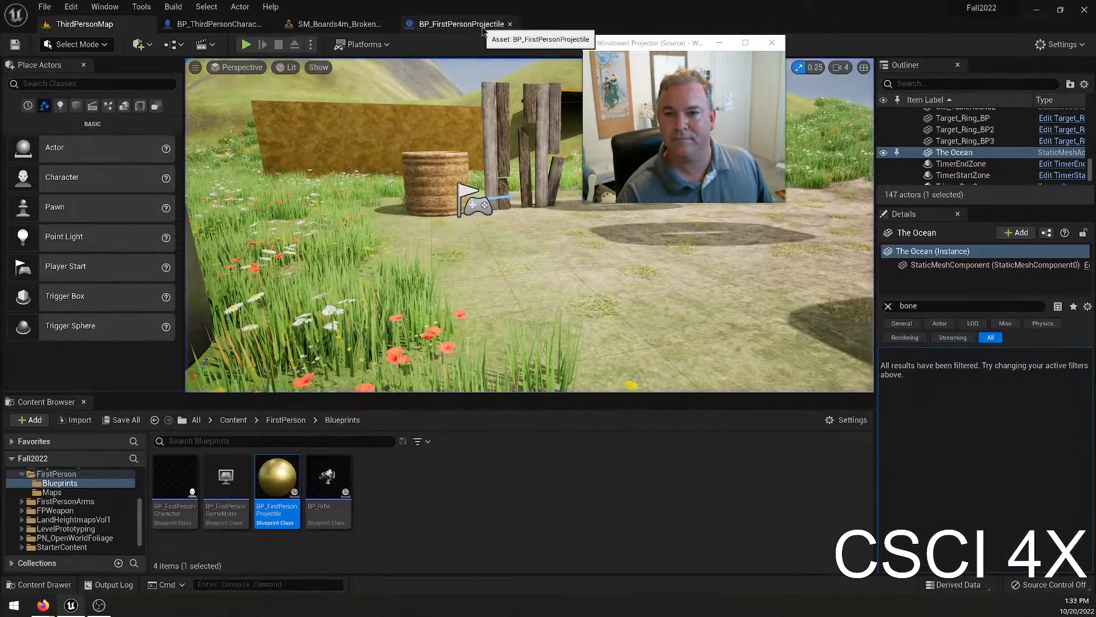
Turn off Simulate Physics and Enable Gravity for the Sphere in BP_FirstPersonProjectile, and compile and save the blueprint.
{"action": "left_click", "coordinate": [483, 28]}
{"action": "left_click", "coordinate": [939, 388]}
{"action": "left_click", "coordinate": [32, 43]}
{"action": "left_click", "coordinate": [77, 47]}
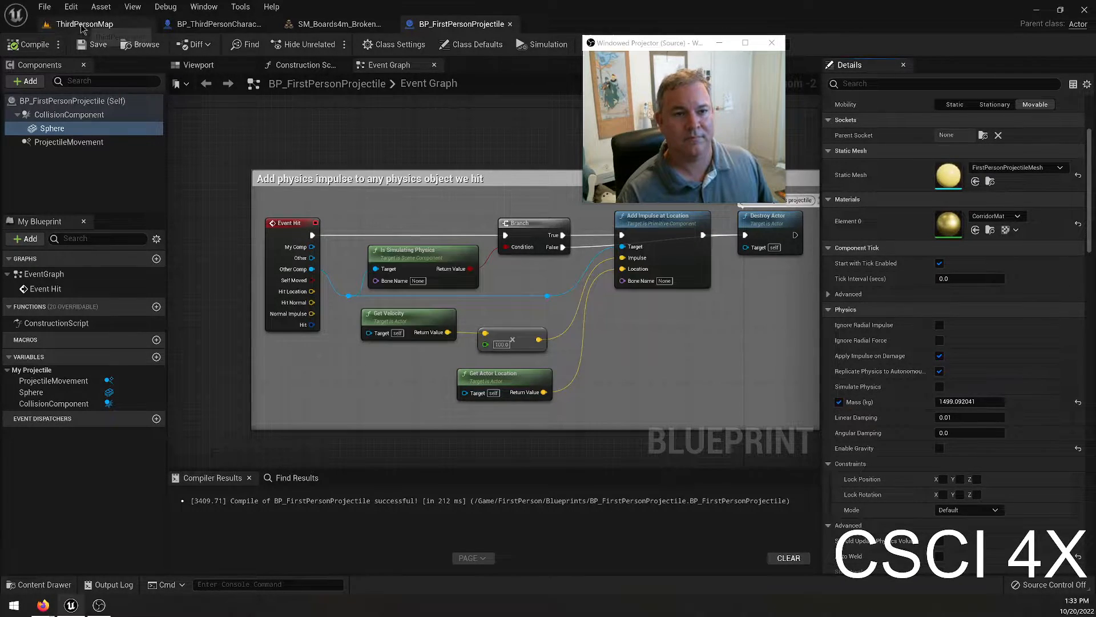
Start another play-test, run past the upright boards onto the dirt path, and move the Windowed Projector window clear of the viewport.
{"action": "left_click", "coordinate": [82, 28]}
{"action": "left_click", "coordinate": [246, 46]}
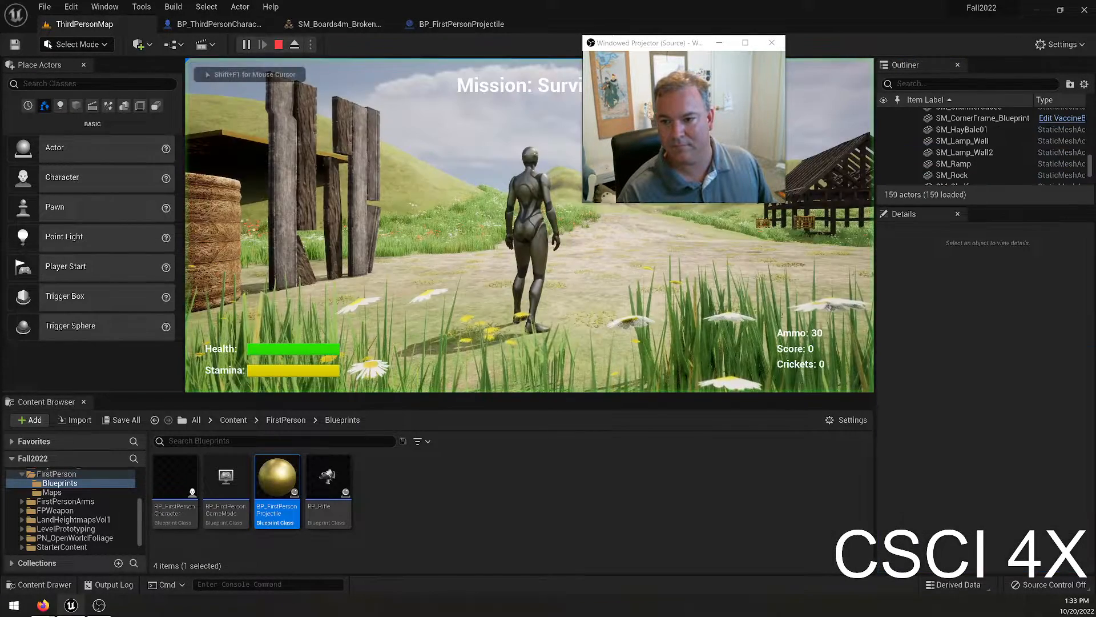
{"action": "key", "text": "w"}
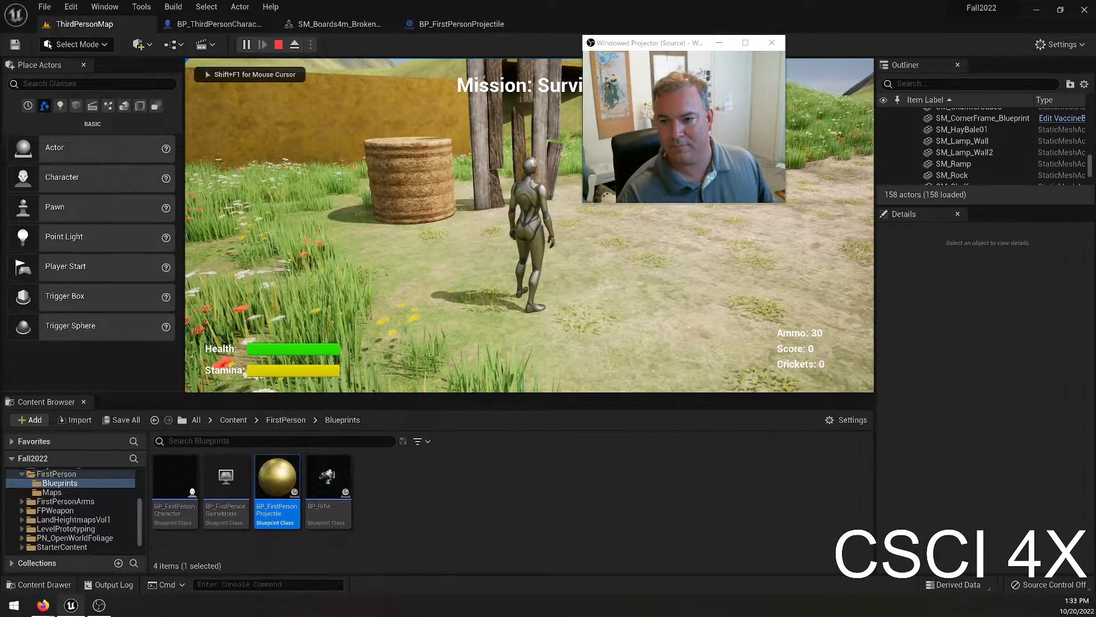
{"action": "key", "text": "w"}
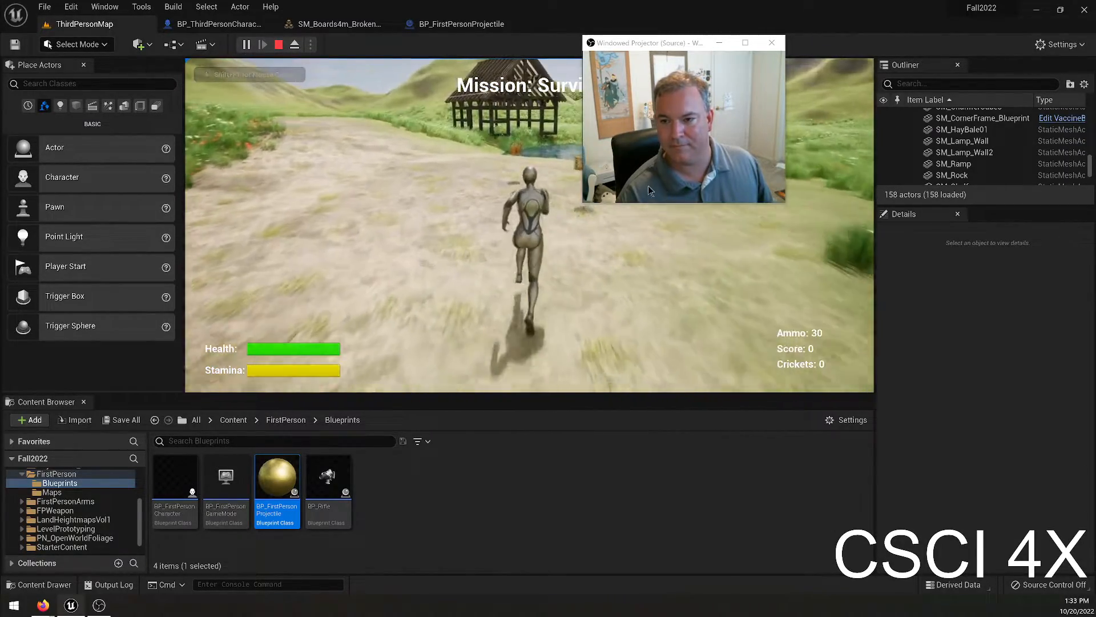
{"action": "right_click", "coordinate": [651, 187]}
{"action": "left_click", "coordinate": [666, 51]}
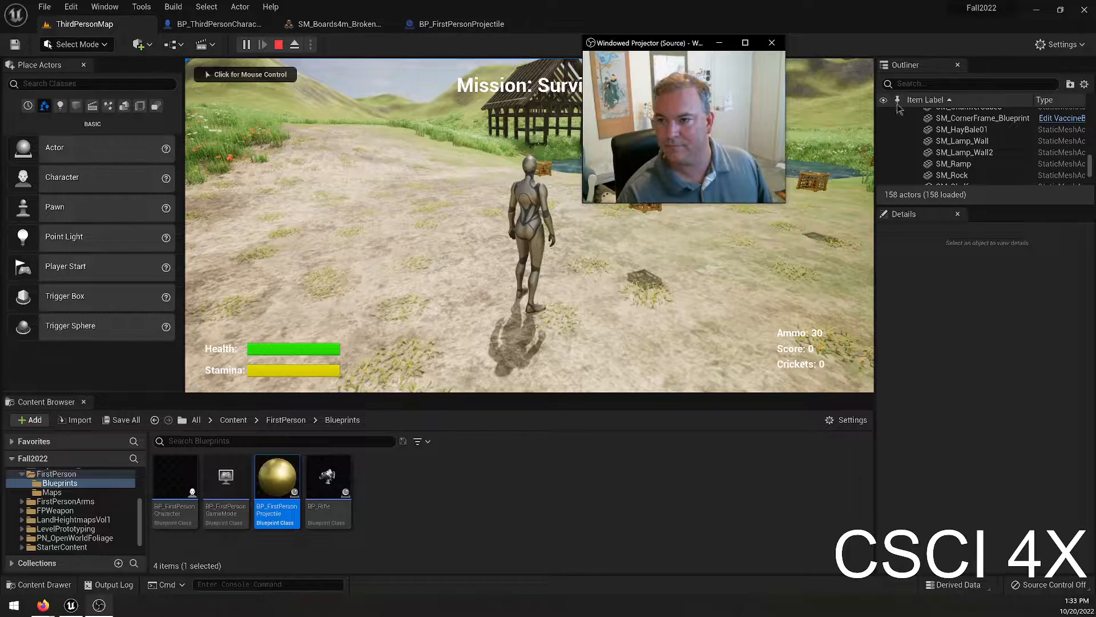
{"action": "left_click_drag", "start_coordinate": [652, 47], "coordinate": [960, 87]}
{"action": "left_click", "coordinate": [828, 126]}
Run and jump toward the barn frame by the water while firing projectiles at it, and end the play-test.
{"action": "key", "text": "w"}
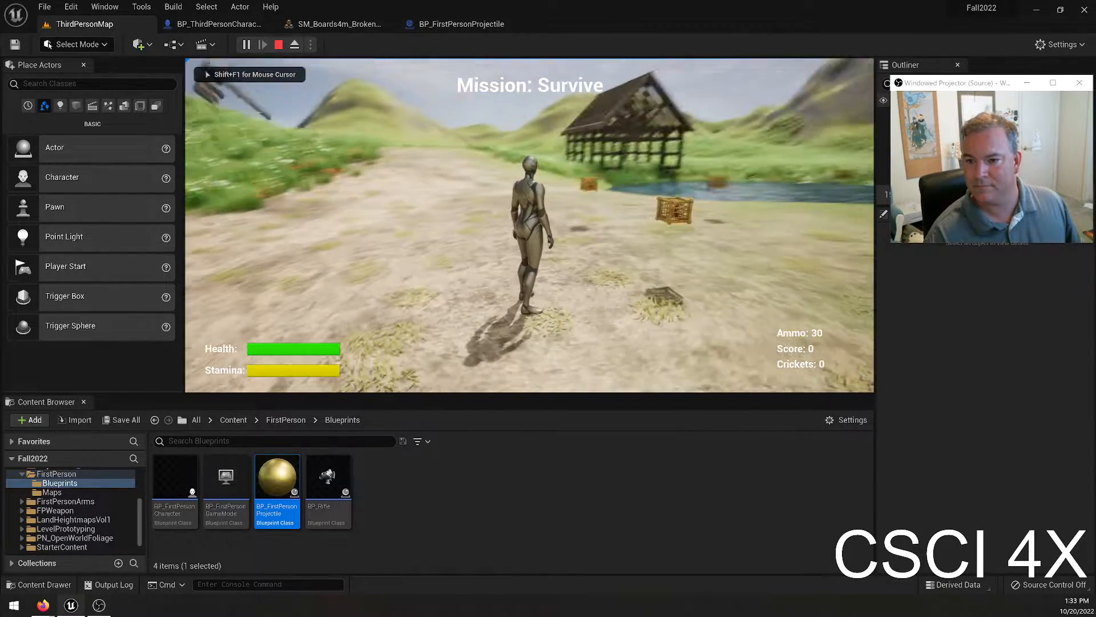
{"action": "key", "text": "space"}
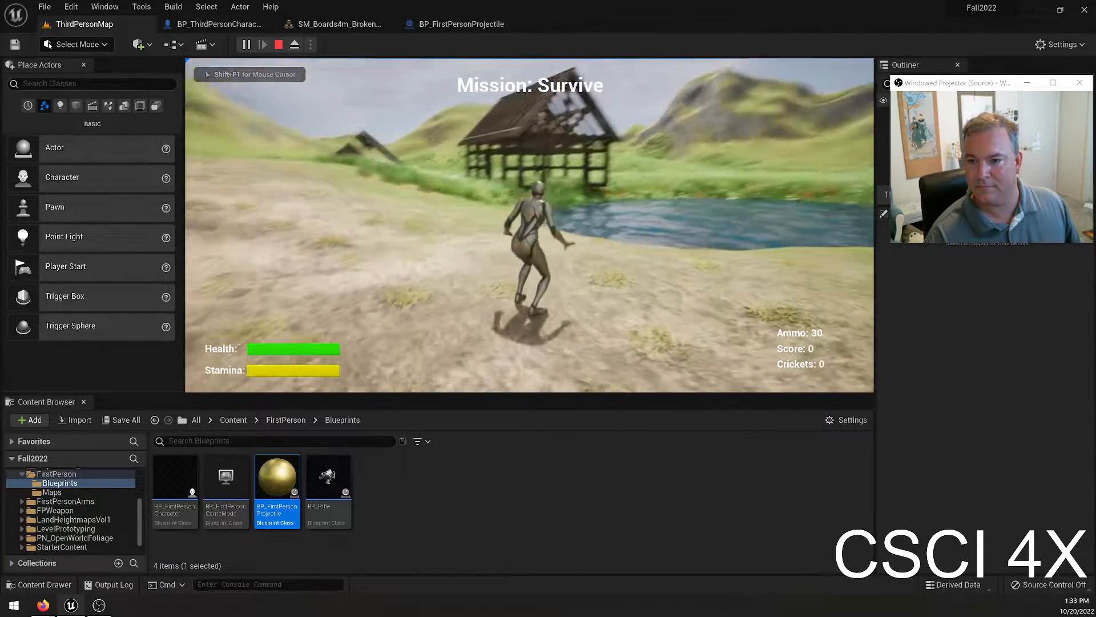
{"action": "left_click", "coordinate": [529, 225]}
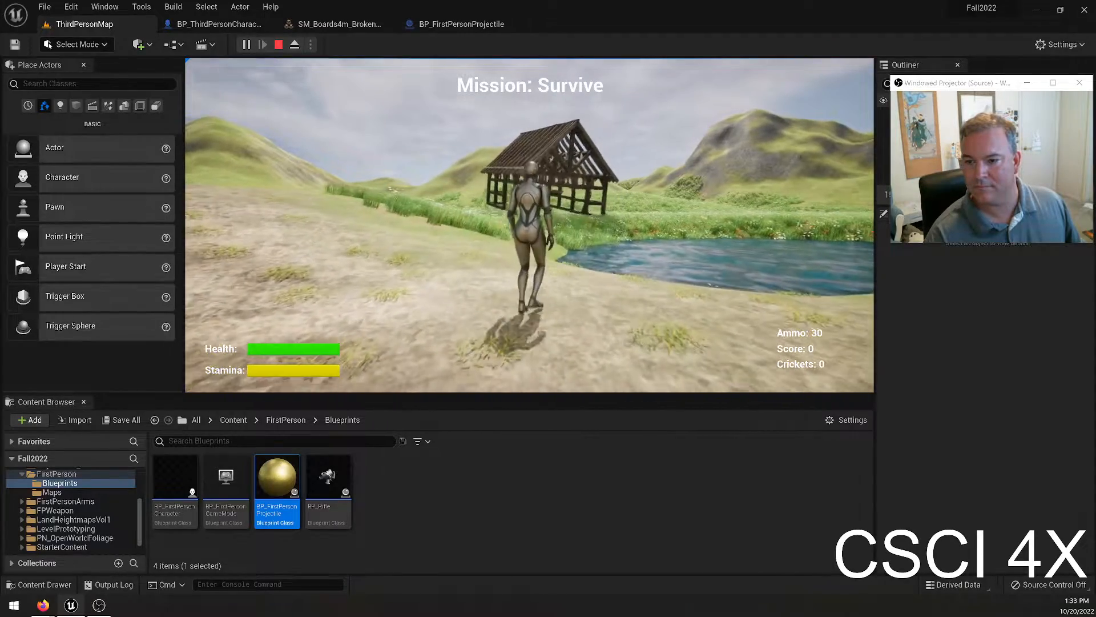
{"action": "key", "text": "w"}
{"action": "key", "text": "space"}
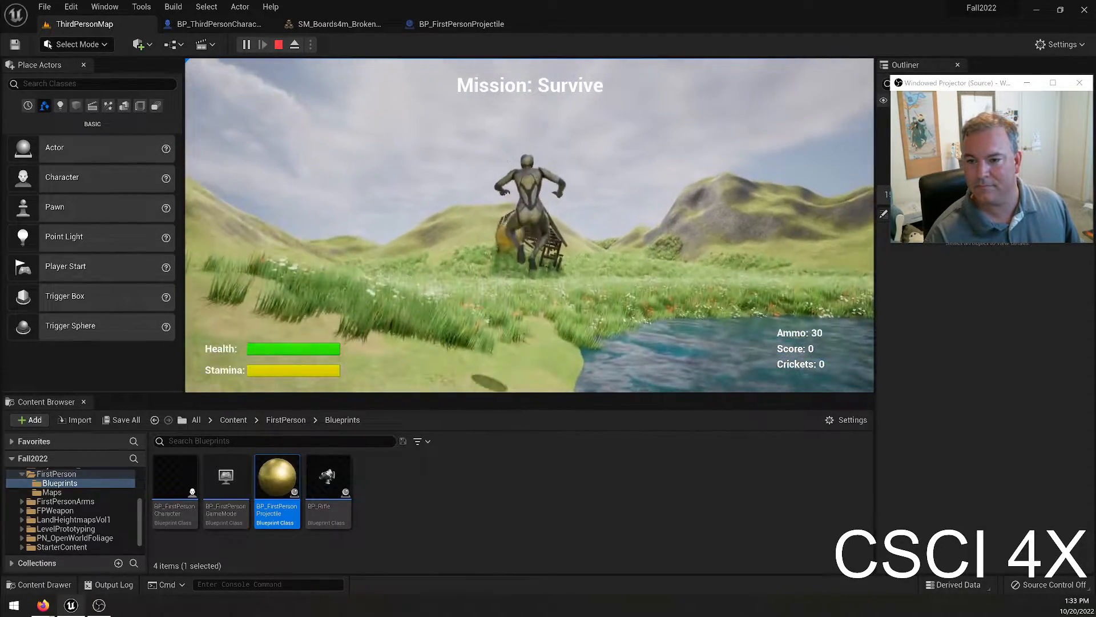
{"action": "left_click", "coordinate": [529, 225]}
{"action": "key", "text": "w"}
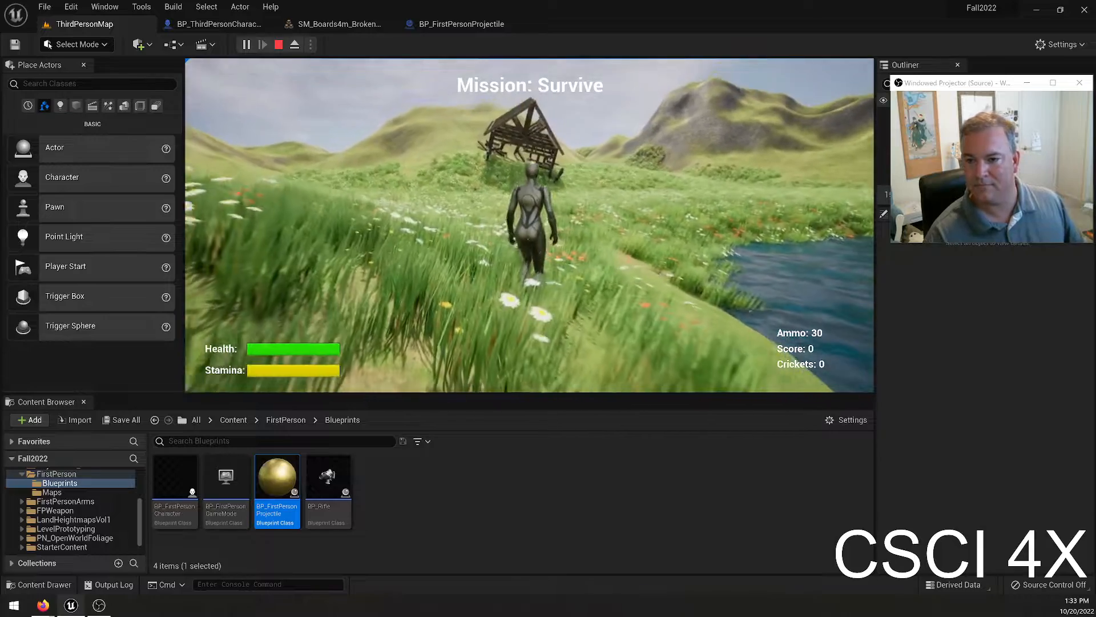
{"action": "key", "text": "Escape"}
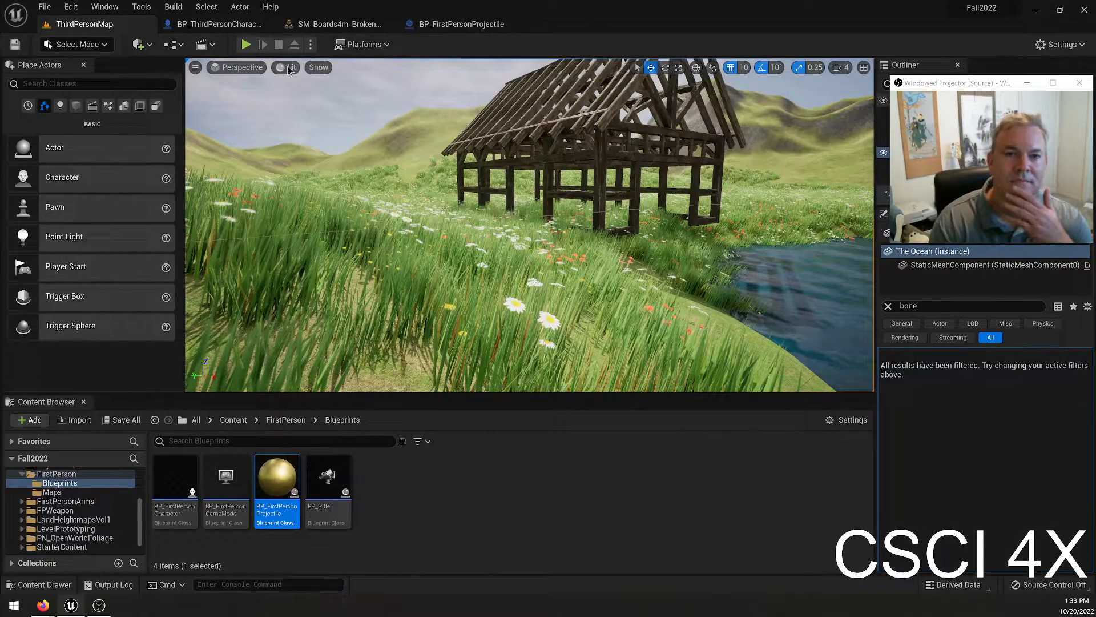
Move the Shooting Location component of BP_ThirdPersonCharacter well in front of the character mesh and compile the blueprint.
{"action": "left_click", "coordinate": [225, 26]}
{"action": "left_click", "coordinate": [192, 64]}
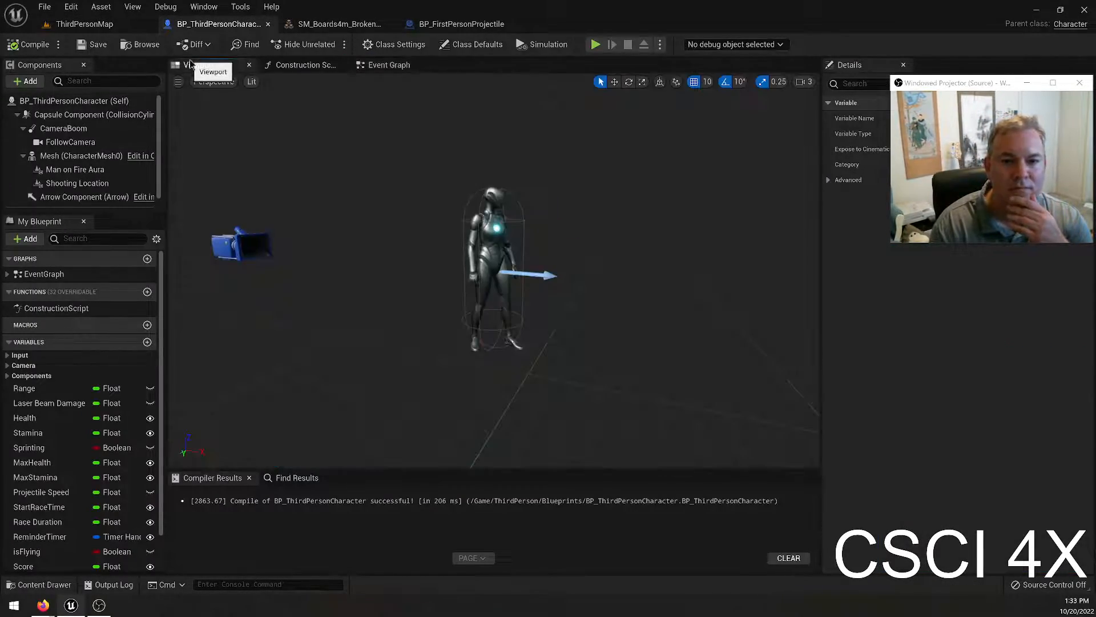
{"action": "left_click", "coordinate": [77, 183]}
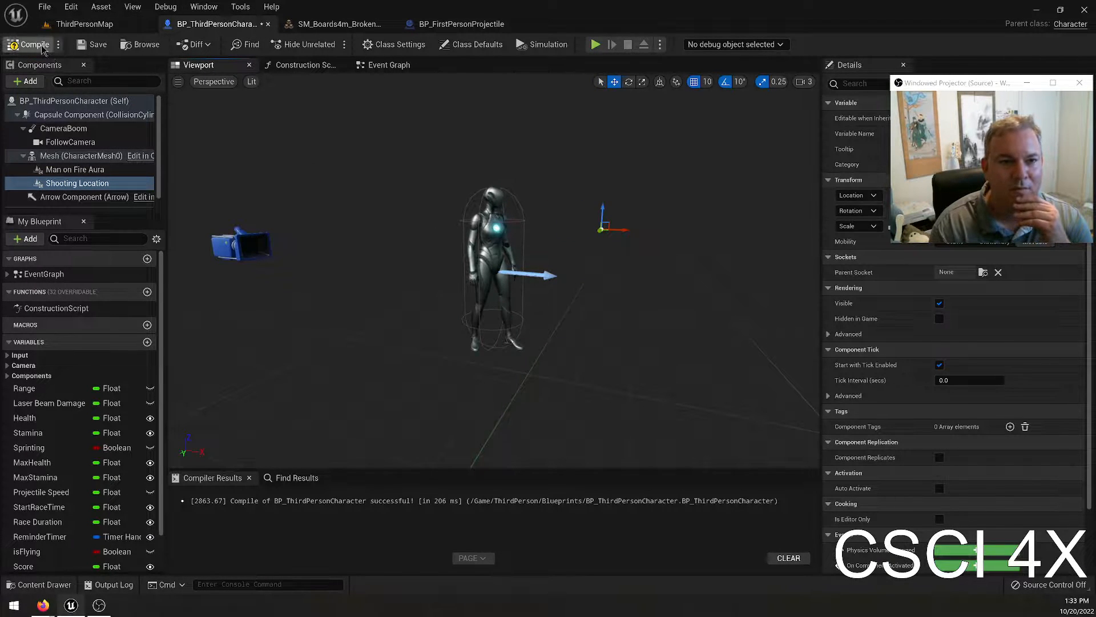
Play-test ThirdPersonMap with the new shooting location, firing at the boards and the barn while running along the path, and end the session.
{"action": "left_click", "coordinate": [99, 27]}
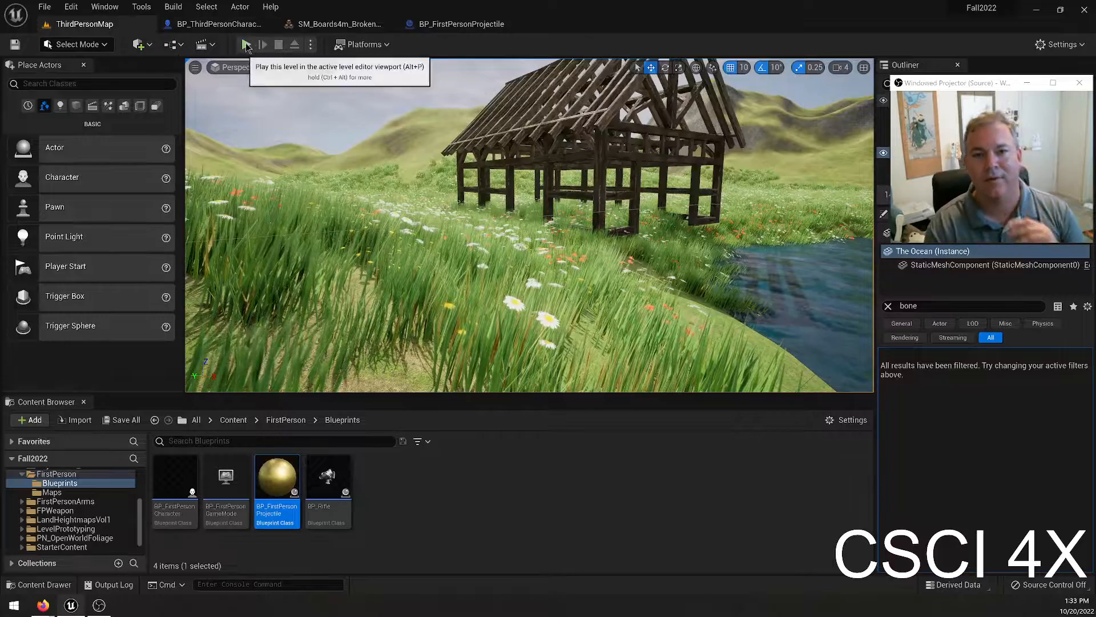
{"action": "left_click", "coordinate": [245, 44]}
{"action": "key", "text": "w"}
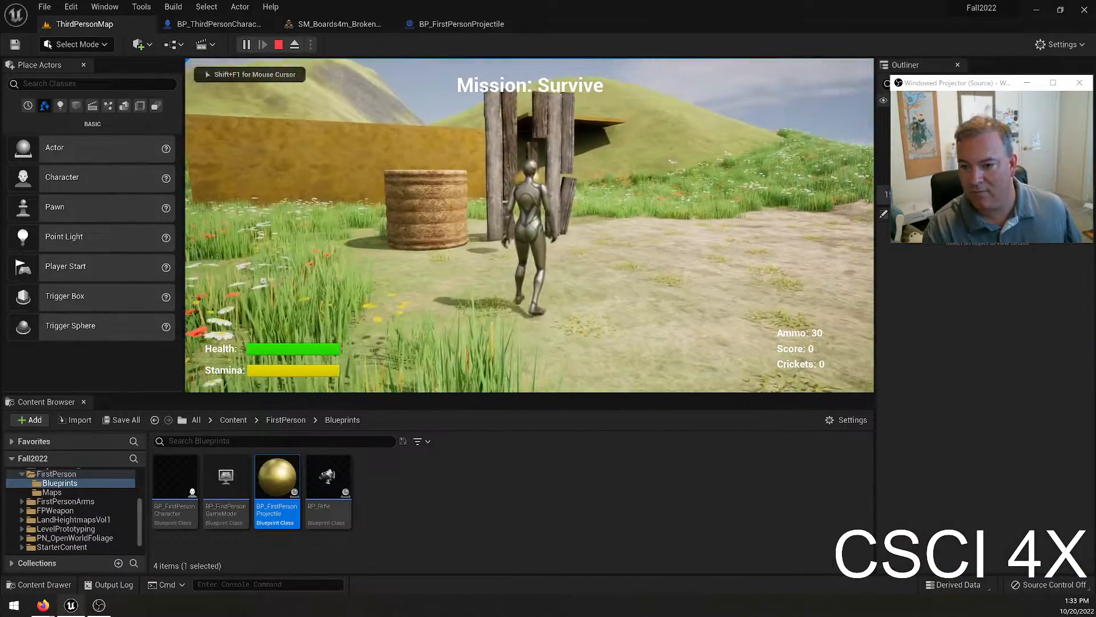
{"action": "key", "text": "w"}
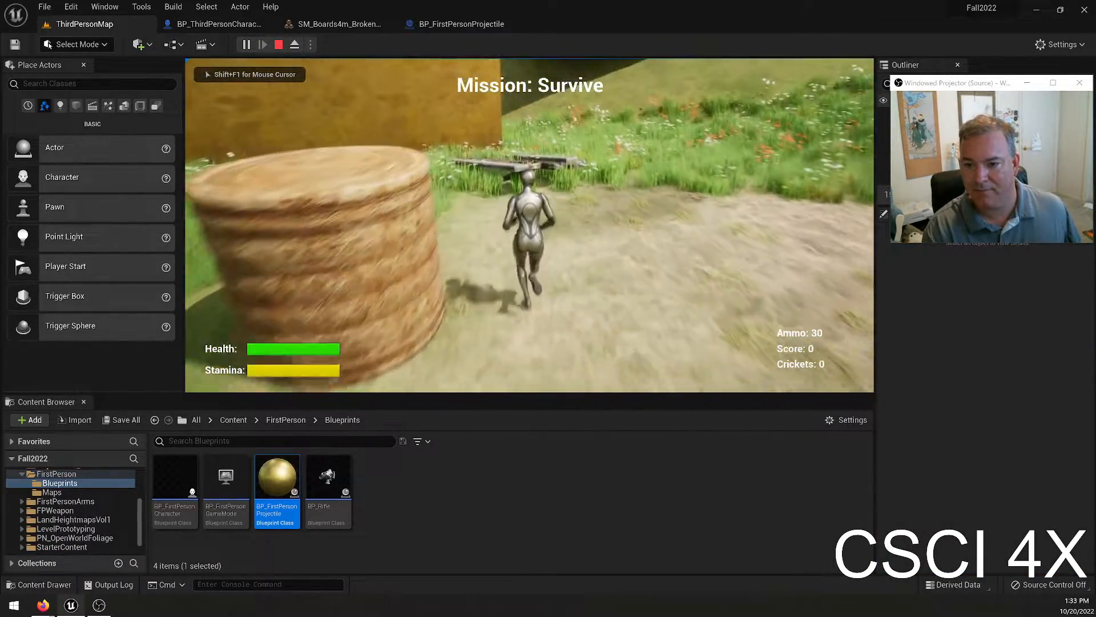
{"action": "key", "text": "w"}
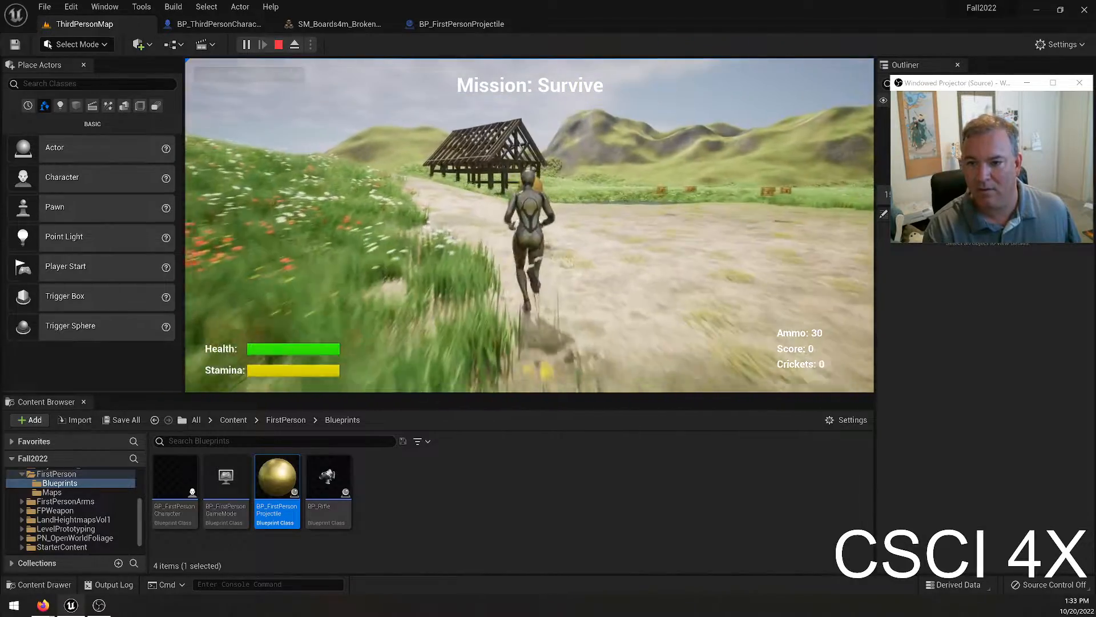
{"action": "key", "text": "w"}
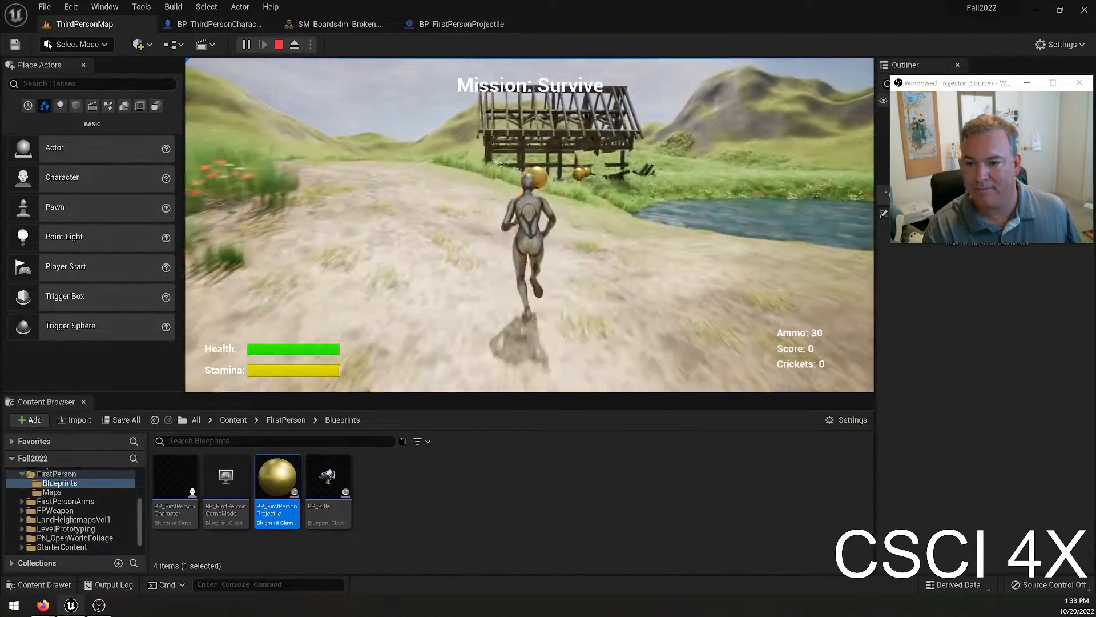
{"action": "key", "text": "w"}
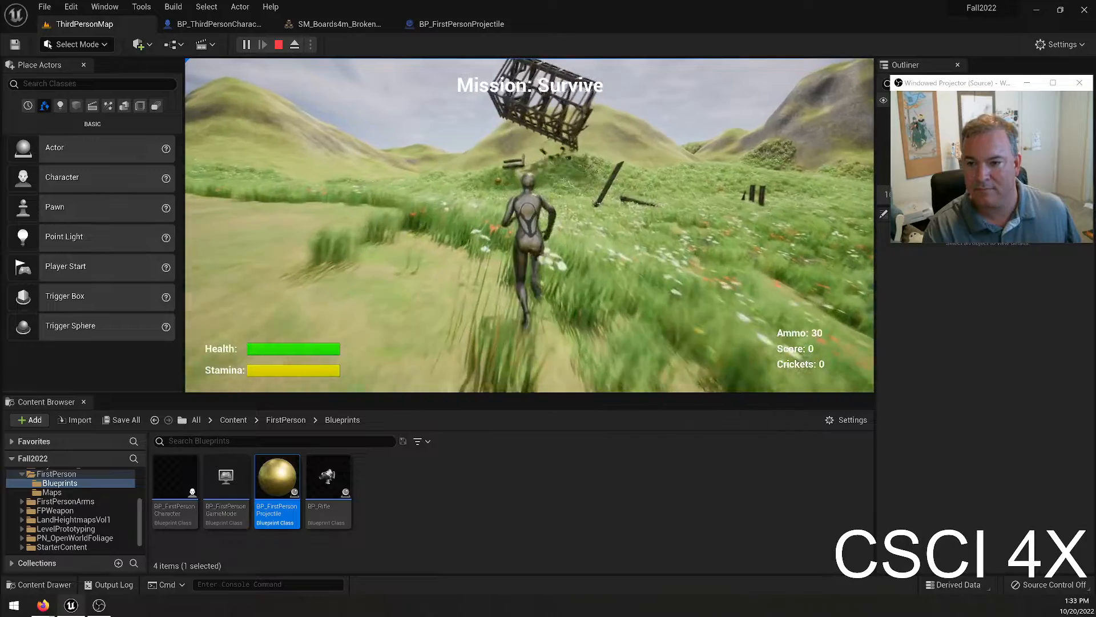
{"action": "key", "text": "Escape"}
Select the barn in the level, review the Damage Threshold values of its BreakMe geometry collection from the Bill folder, and close that asset.
{"action": "left_click", "coordinate": [722, 249]}
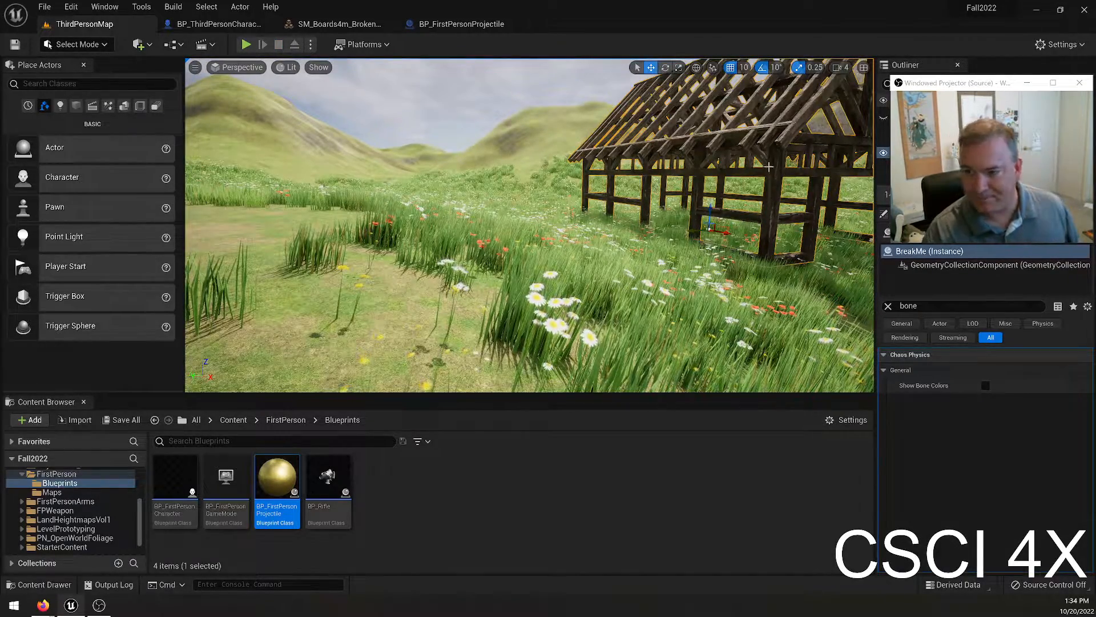
{"action": "scroll", "coordinate": [102, 501], "scroll_direction": "up", "scroll_amount": 5}
{"action": "left_click", "coordinate": [41, 492]}
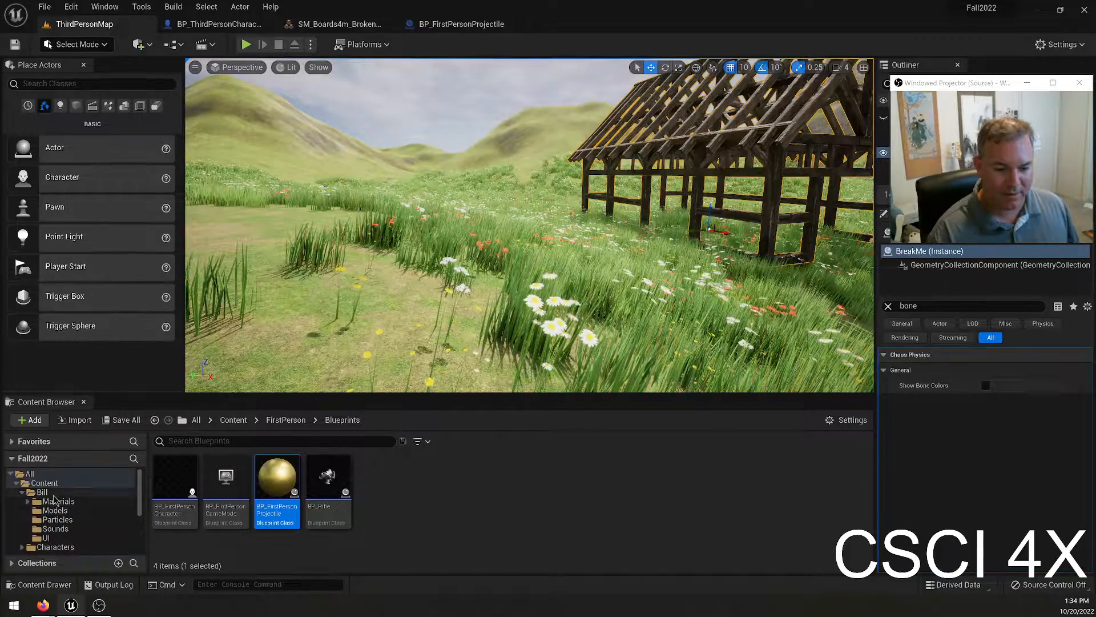
{"action": "scroll", "coordinate": [734, 478], "scroll_direction": "down", "scroll_amount": 1}
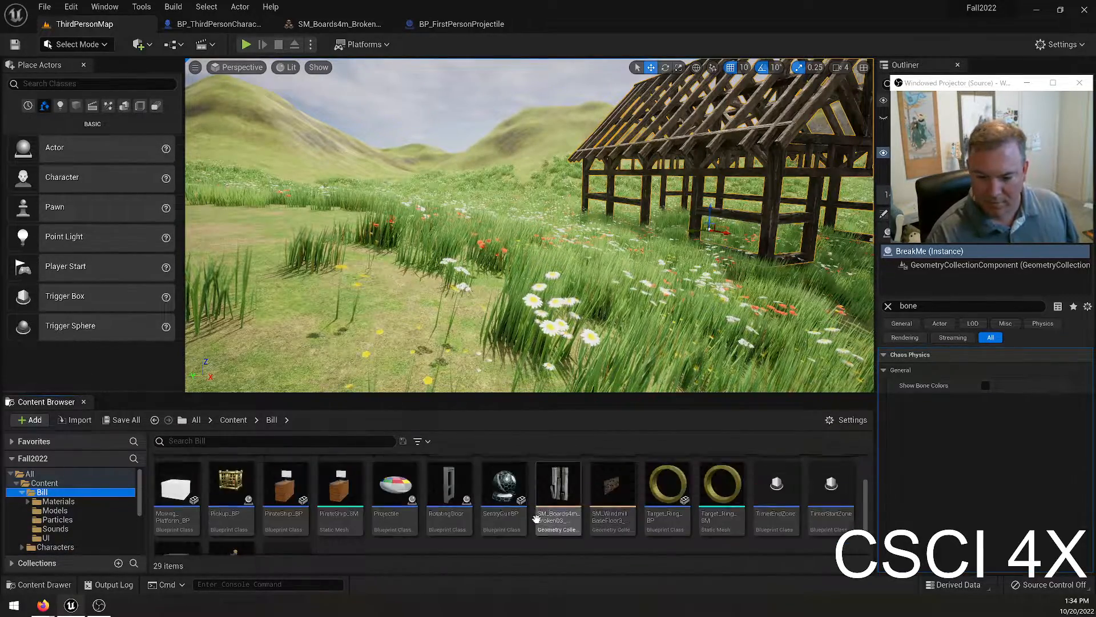
{"action": "scroll", "coordinate": [618, 496], "scroll_direction": "up", "scroll_amount": 1}
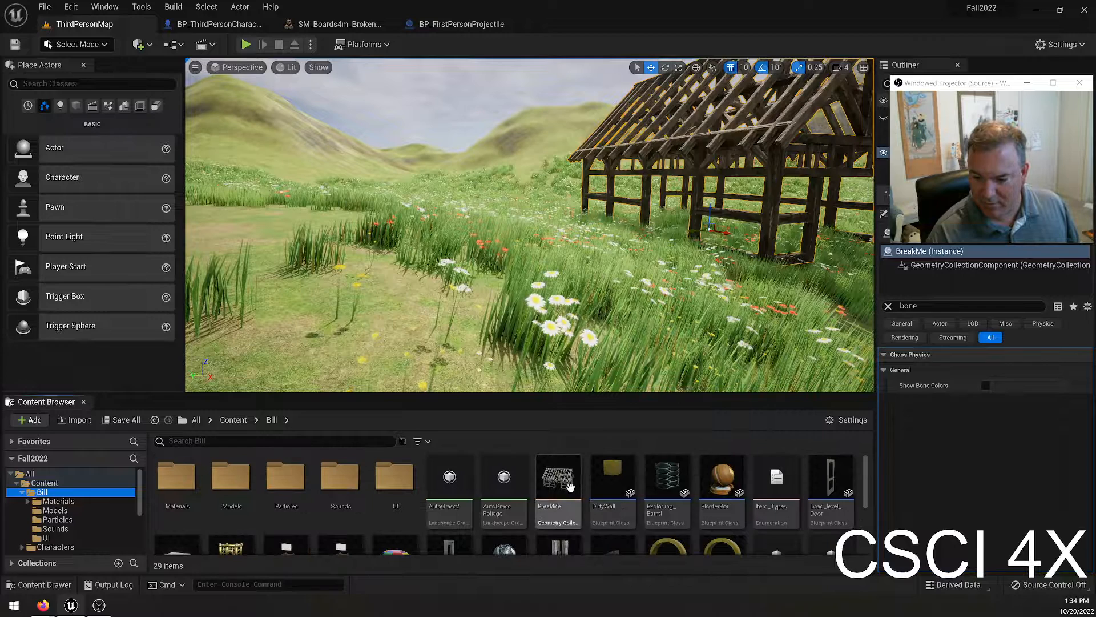
{"action": "double_click", "coordinate": [555, 503]}
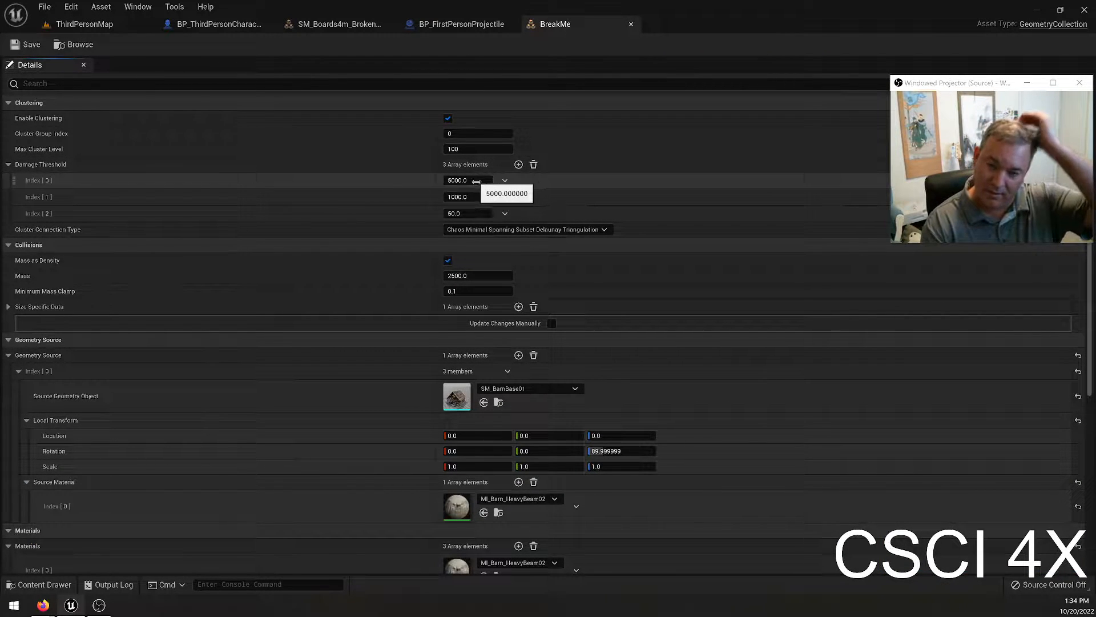
{"action": "left_click", "coordinate": [461, 213]}
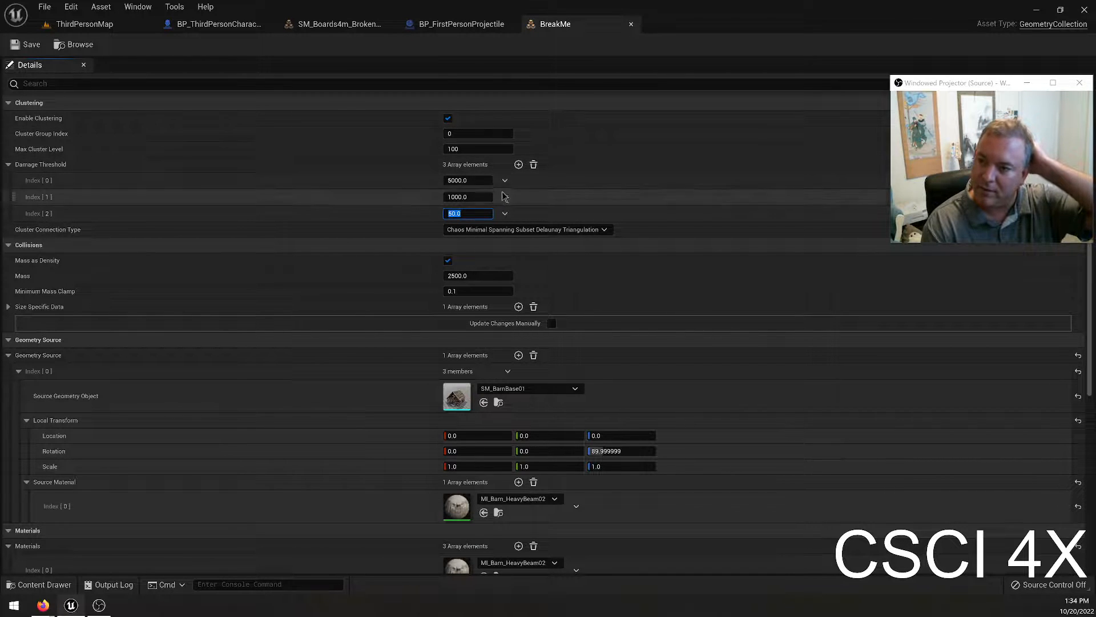
{"action": "left_click", "coordinate": [631, 25]}
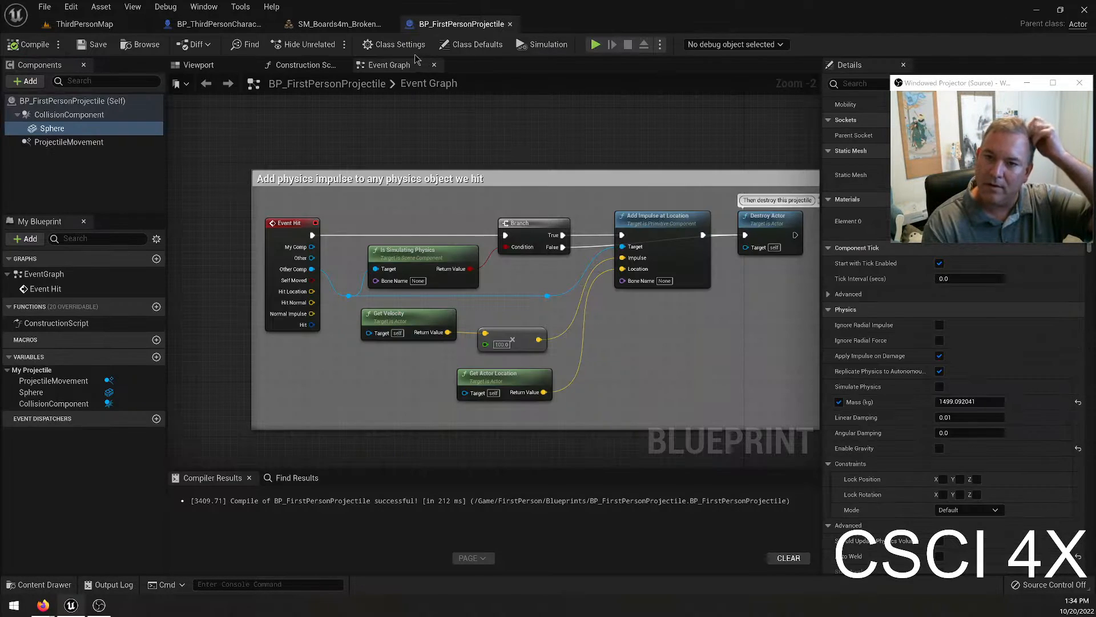
Set the Damage Threshold values of the SM_Boards4m_Broken03 geometry collection asset to 5000, 1000 and 100 and save it.
{"action": "left_click", "coordinate": [319, 26]}
{"action": "scroll", "coordinate": [254, 181], "scroll_direction": "up", "scroll_amount": 5}
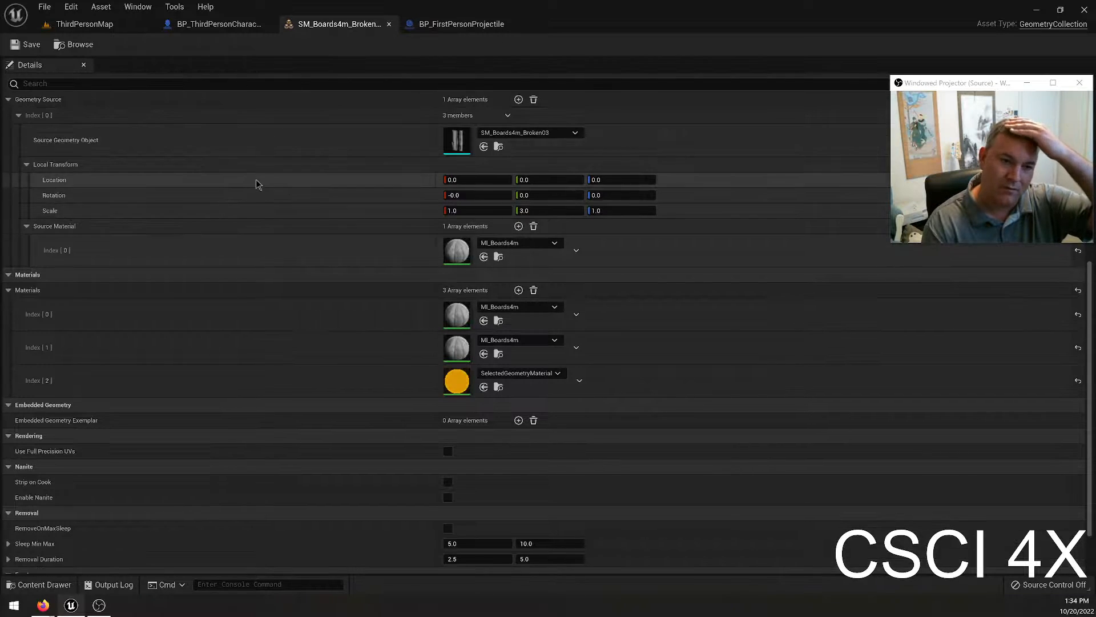
{"action": "scroll", "coordinate": [159, 229], "scroll_direction": "up", "scroll_amount": 4}
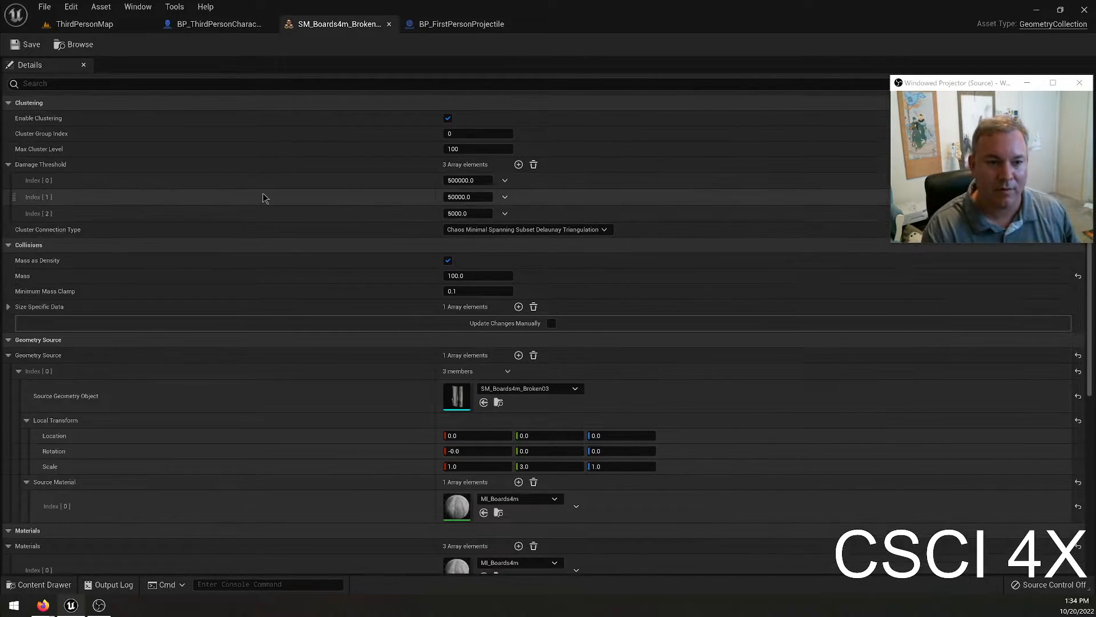
{"action": "left_click", "coordinate": [467, 213]}
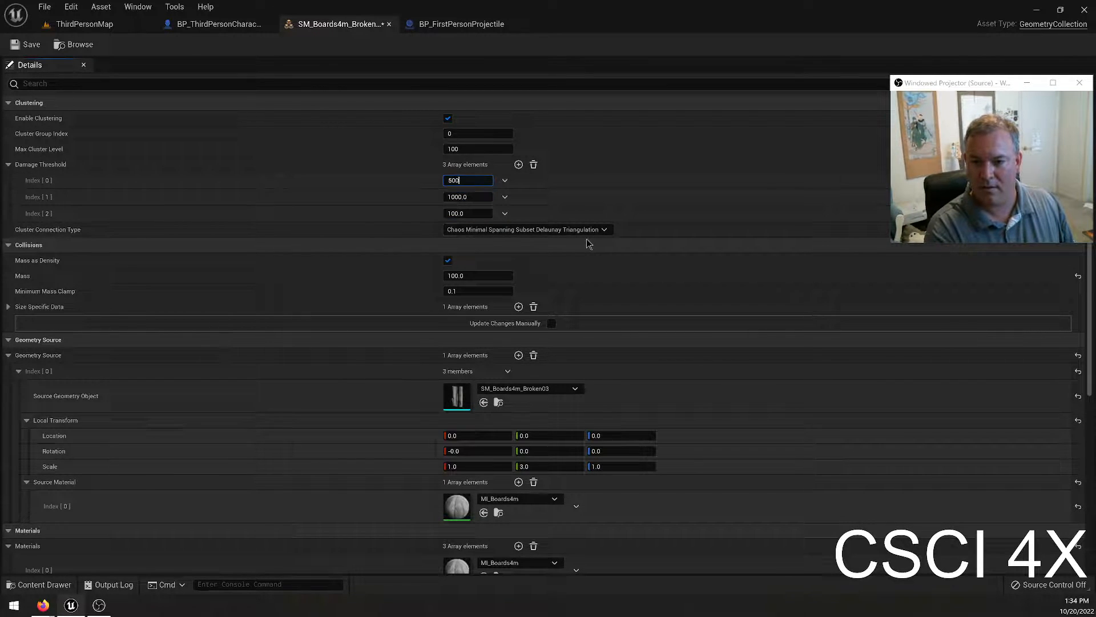
{"action": "left_click", "coordinate": [26, 44]}
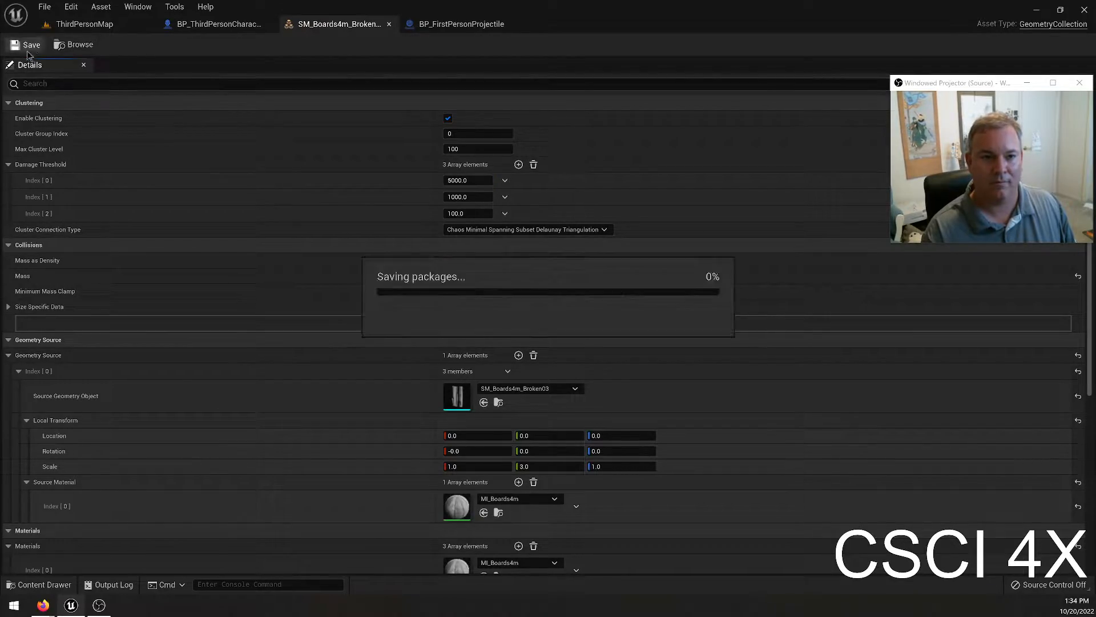
Play-test ThirdPersonMap, firing projectiles at the boards and running up to their pieces, and end the session.
{"action": "left_click", "coordinate": [85, 25]}
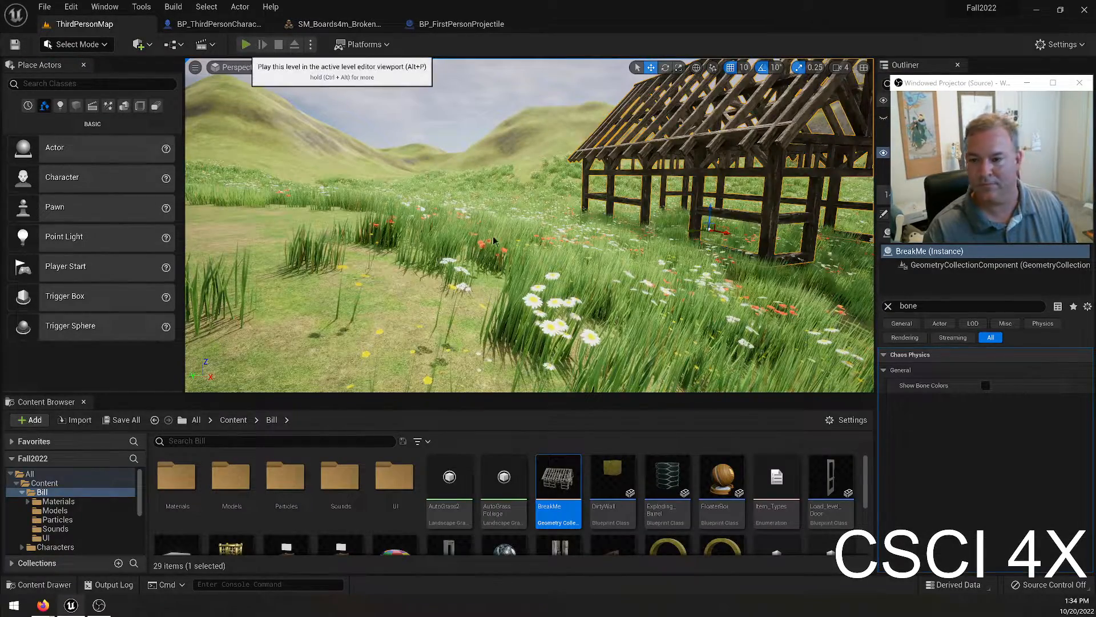
{"action": "key", "text": "alt+p"}
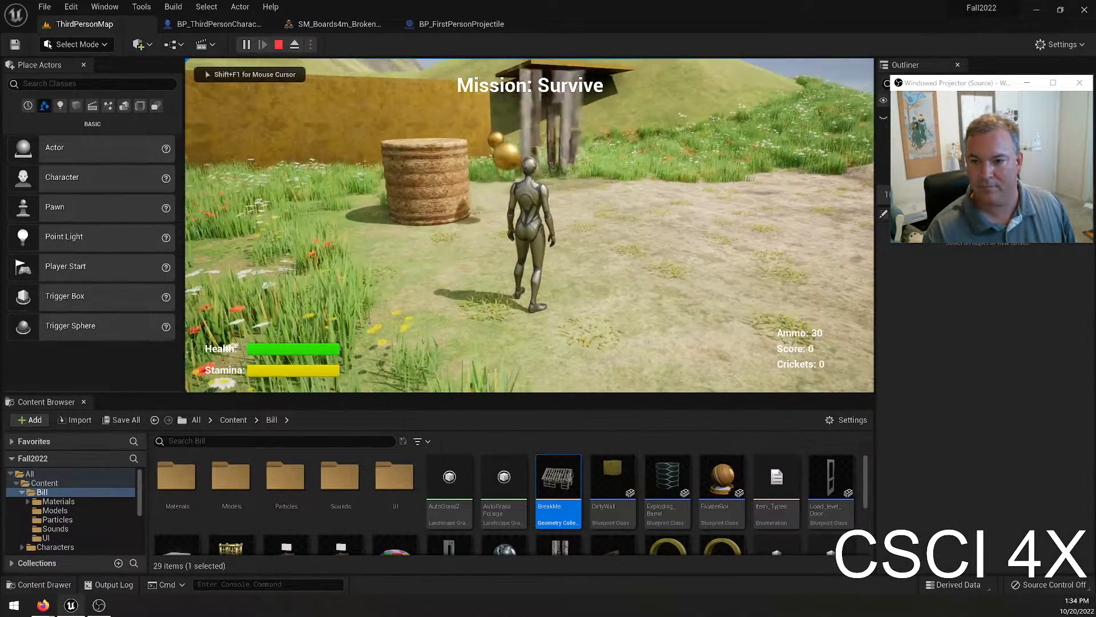
{"action": "key", "text": "w"}
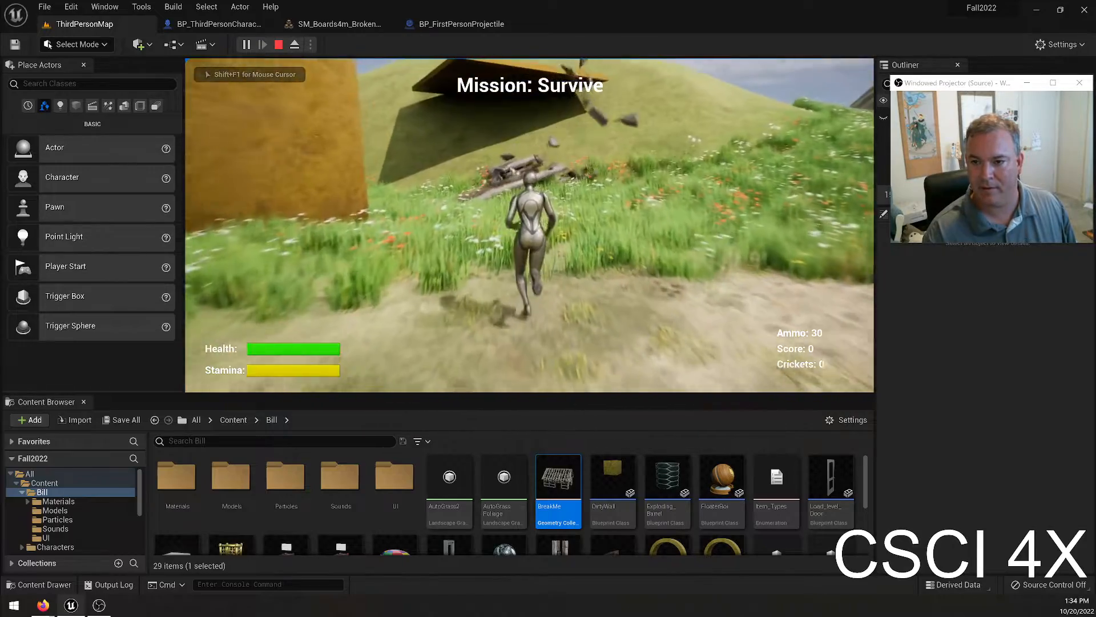
{"action": "key", "text": "w"}
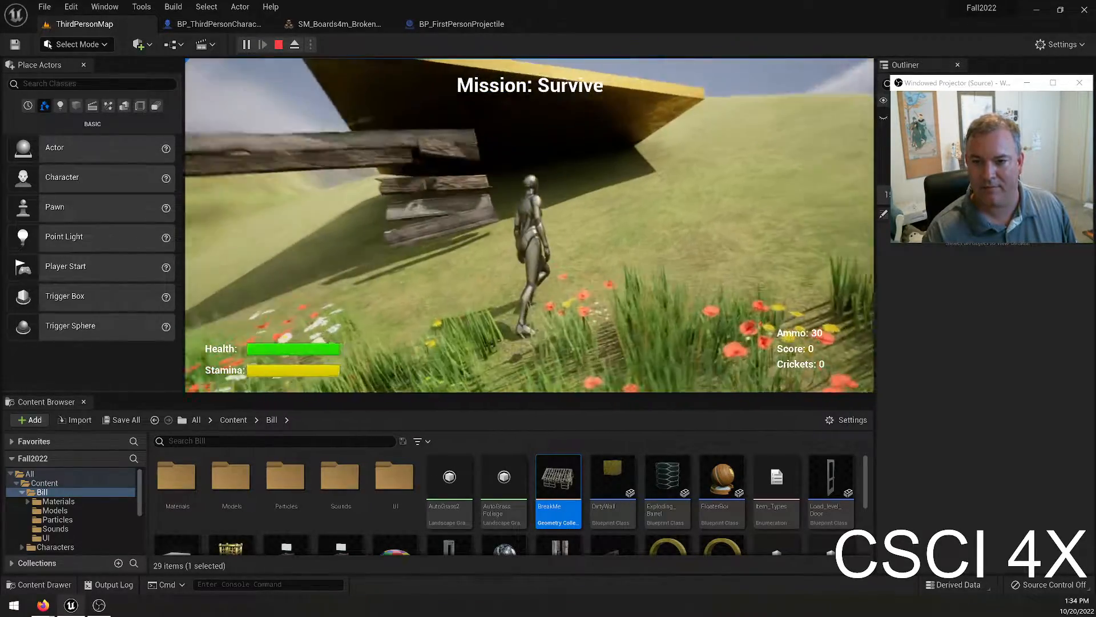
{"action": "key", "text": "Escape"}
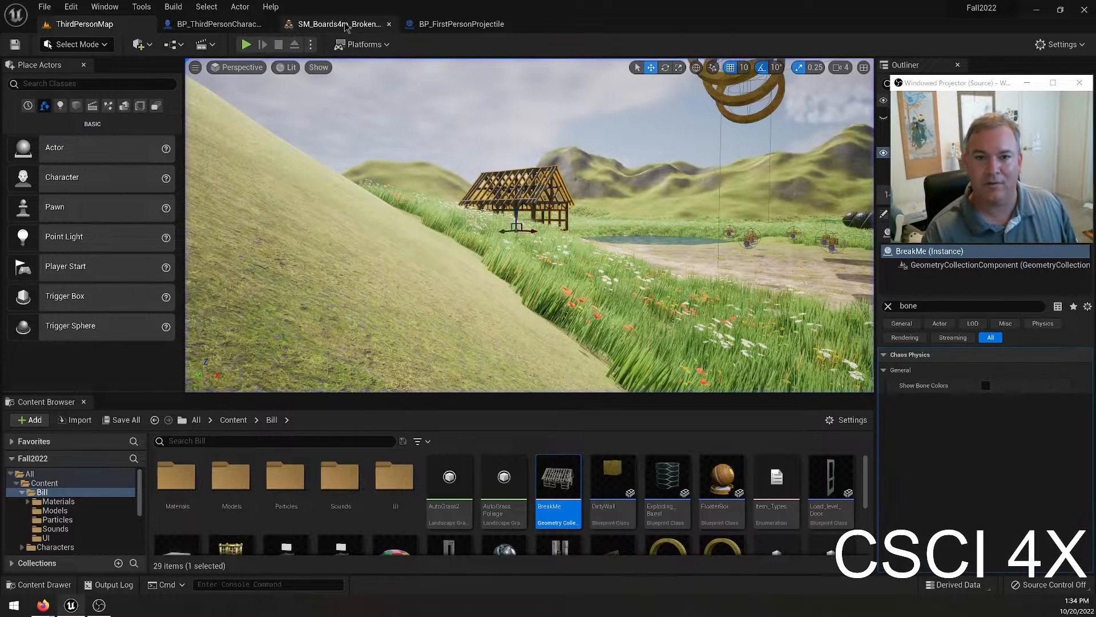
Change the Mass of the boards' geometry collection asset and play-test the level, running through the meadow toward the barn.
{"action": "left_click", "coordinate": [351, 25]}
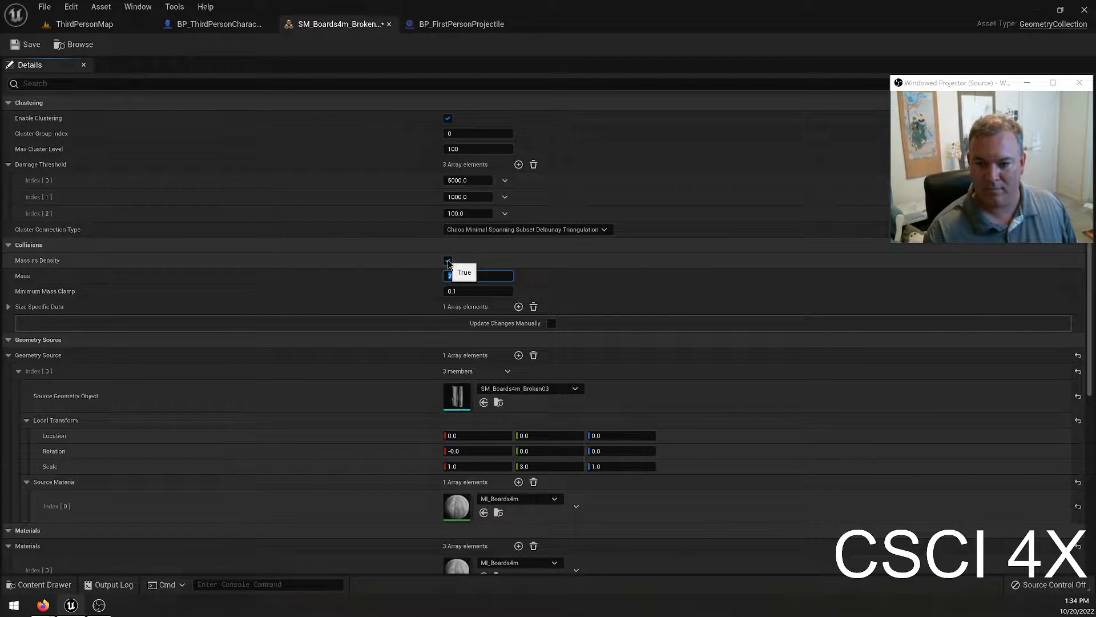
{"action": "left_click", "coordinate": [70, 26]}
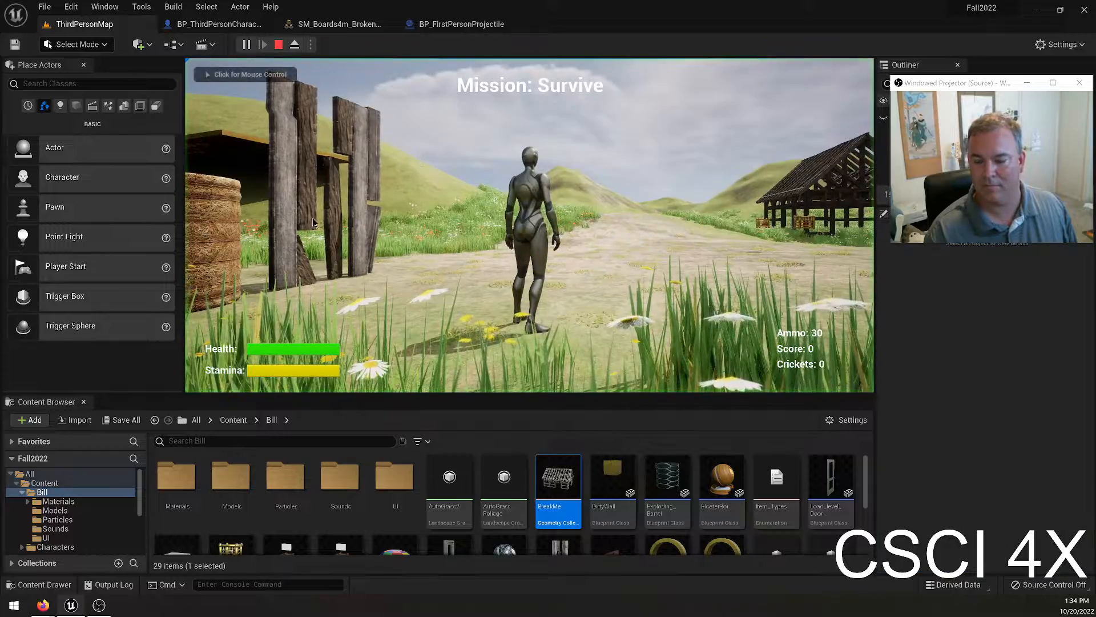
{"action": "left_click", "coordinate": [368, 109]}
{"action": "key", "text": "w"}
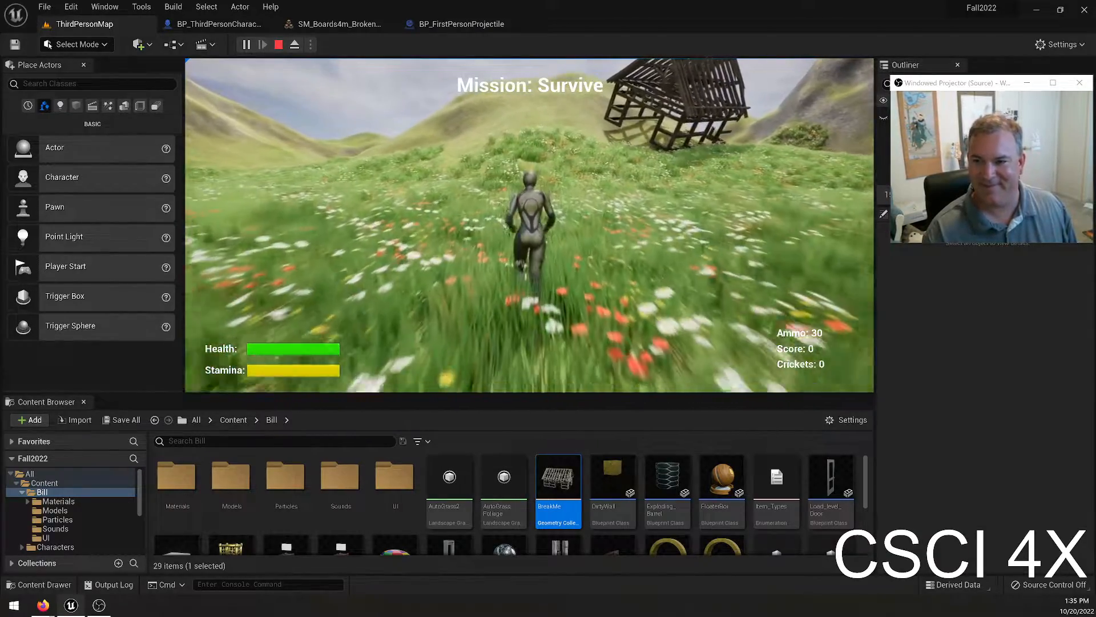
{"action": "key", "text": "Escape"}
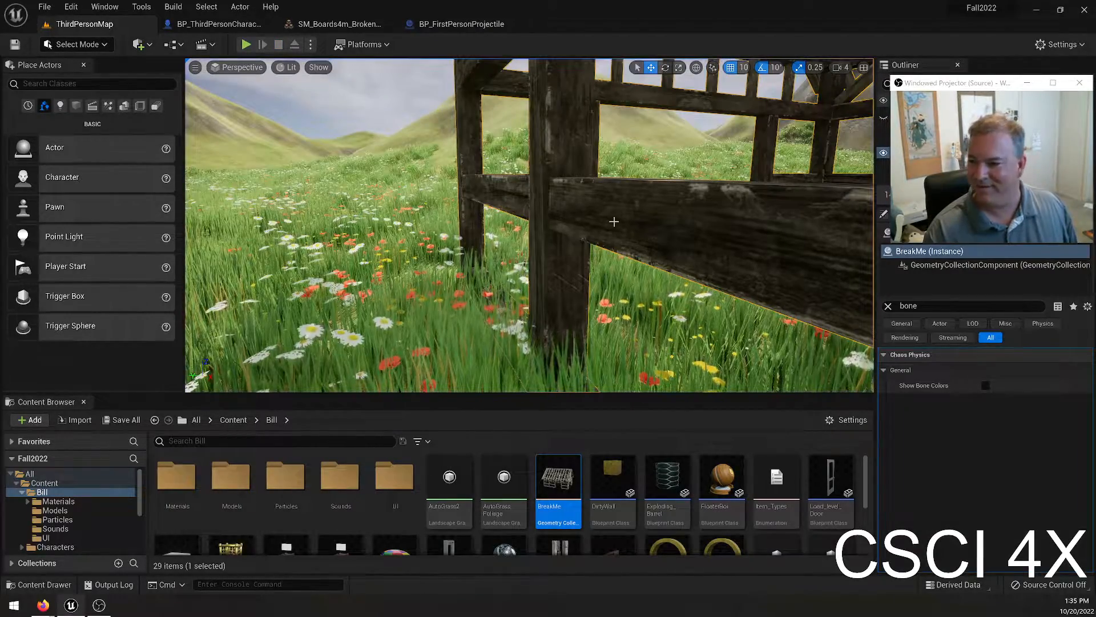
Clear the property filter and set the Damage Threshold of the BreakMe barn instance to 5000, 1000 and 100.
{"action": "left_click_drag", "start_coordinate": [948, 87], "coordinate": [363, 150]}
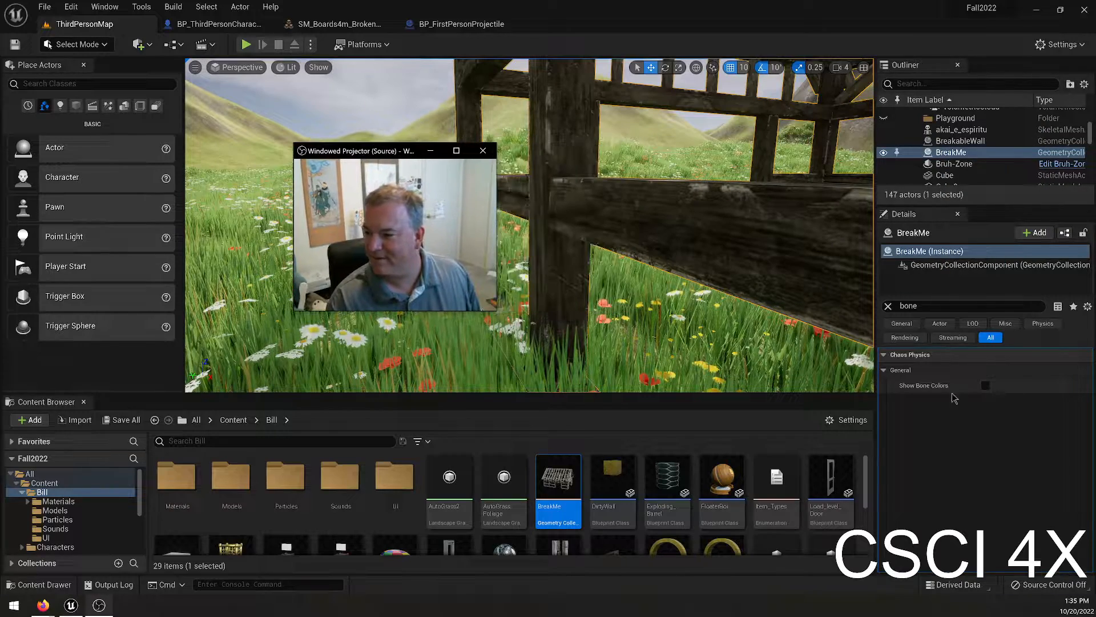
{"action": "left_click", "coordinate": [888, 306]}
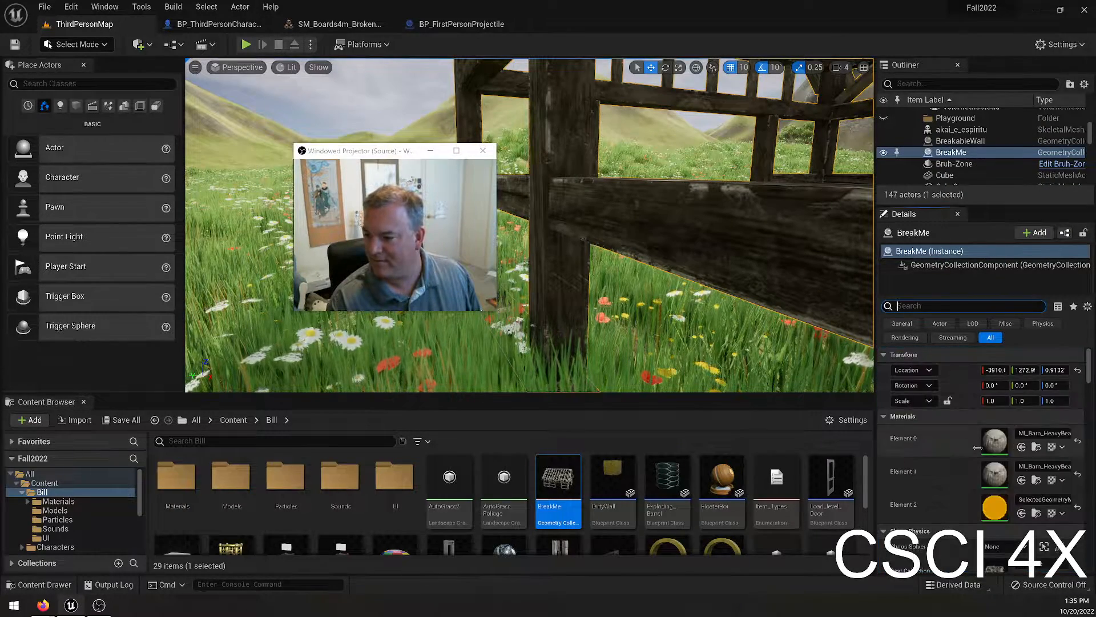
{"action": "scroll", "coordinate": [961, 439], "scroll_direction": "down", "scroll_amount": 5}
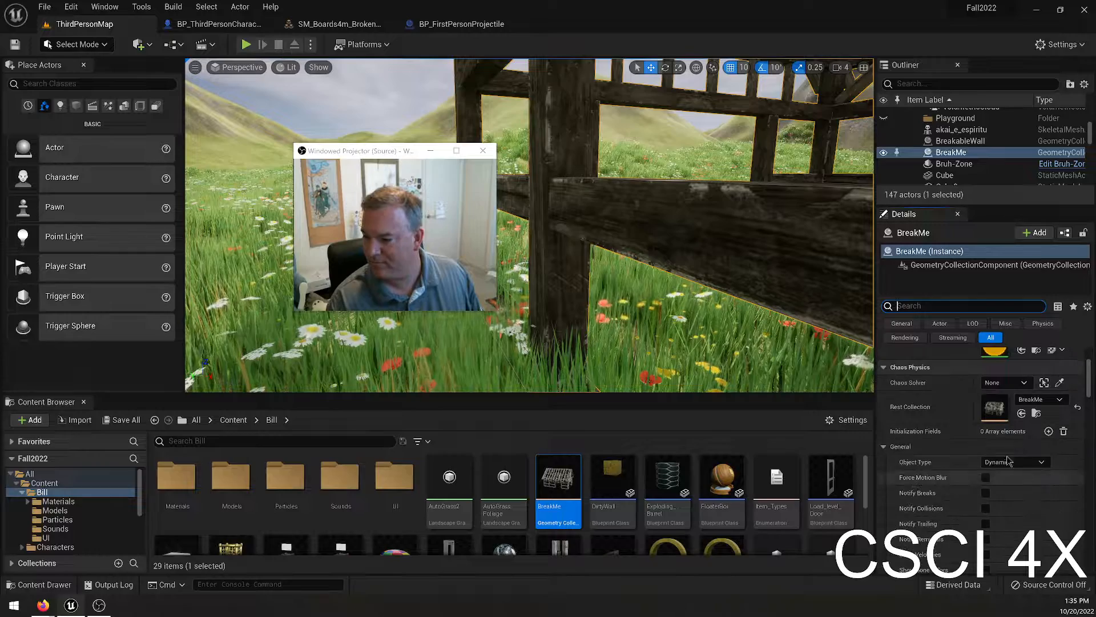
{"action": "scroll", "coordinate": [979, 370], "scroll_direction": "up", "scroll_amount": 5}
{"action": "scroll", "coordinate": [950, 446], "scroll_direction": "down", "scroll_amount": 4}
{"action": "scroll", "coordinate": [950, 446], "scroll_direction": "down", "scroll_amount": 5}
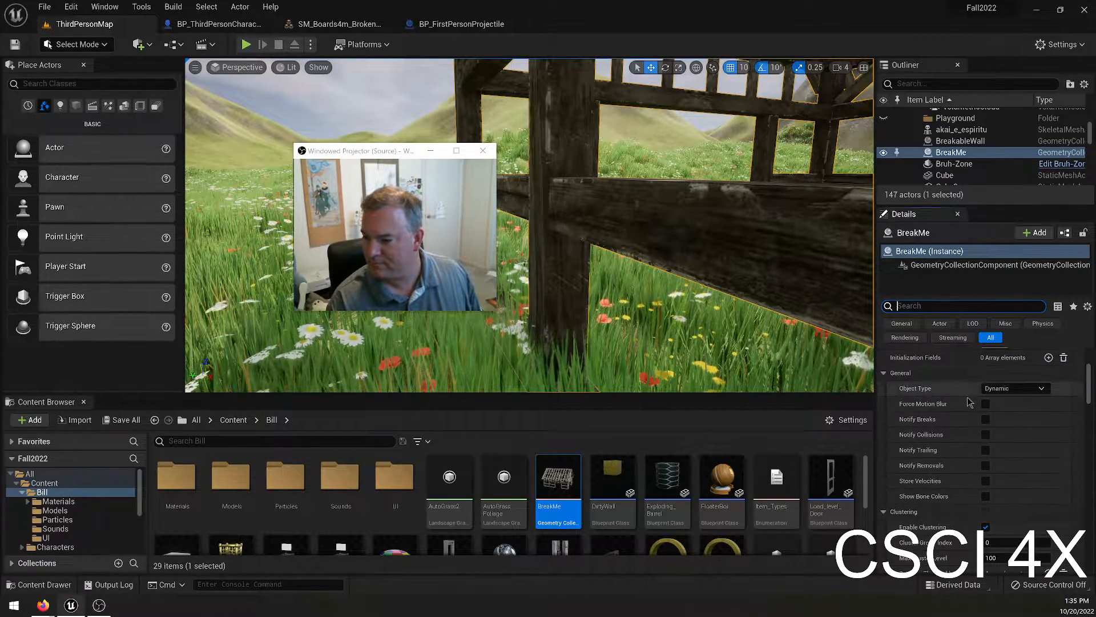
{"action": "scroll", "coordinate": [965, 437], "scroll_direction": "down", "scroll_amount": 3}
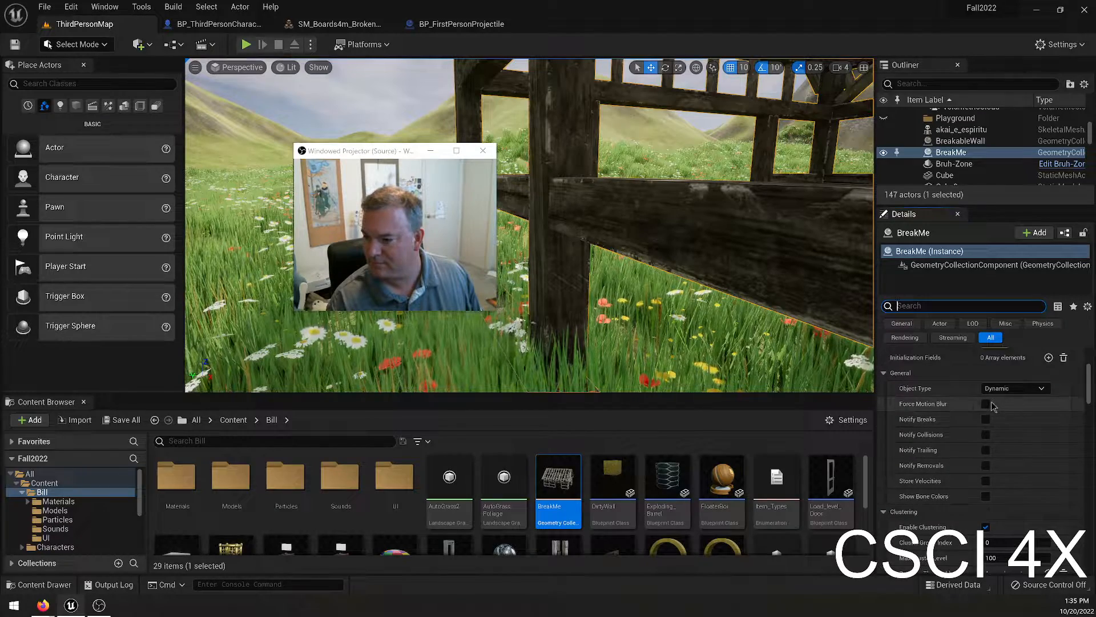
{"action": "scroll", "coordinate": [1000, 452], "scroll_direction": "down", "scroll_amount": 5}
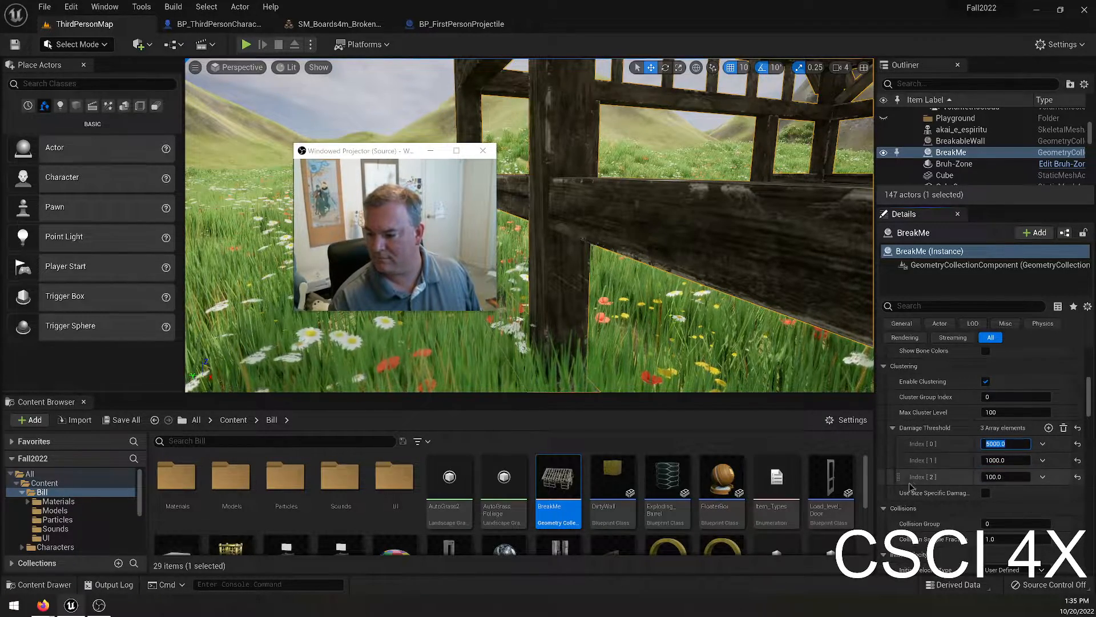
{"action": "scroll", "coordinate": [1068, 457], "scroll_direction": "down", "scroll_amount": 2}
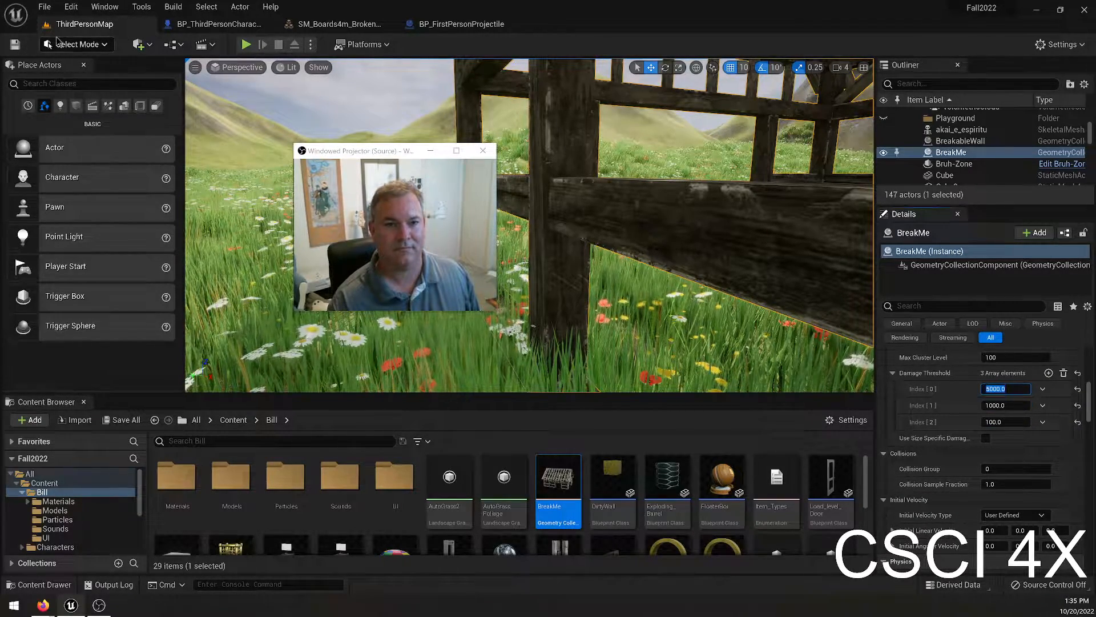
{"action": "left_click_drag", "start_coordinate": [368, 156], "coordinate": [928, 54]}
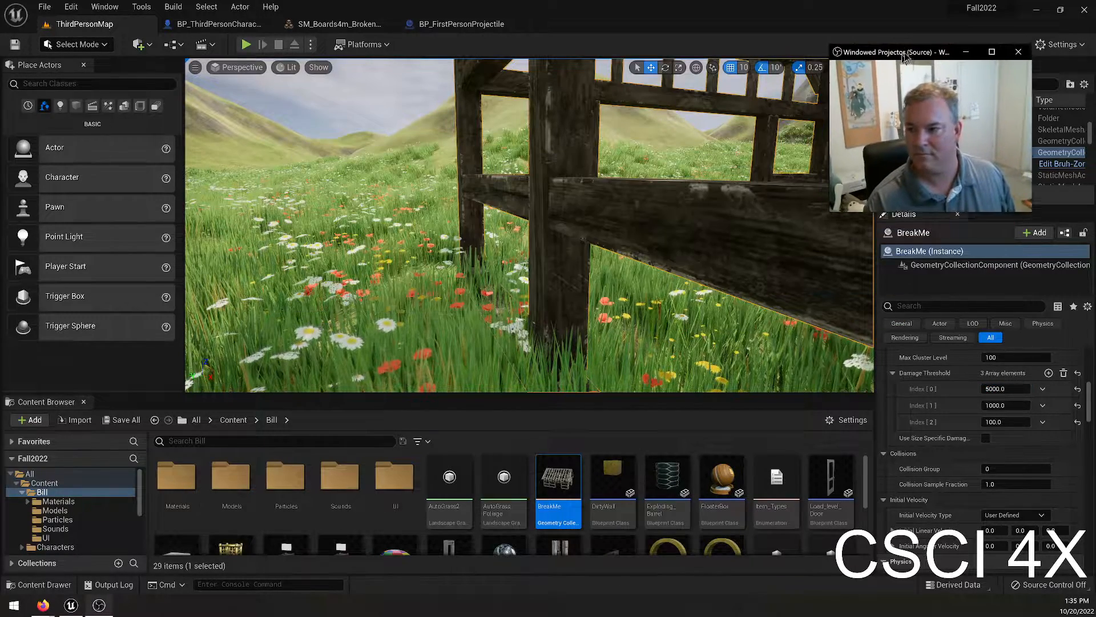
Play-test the level again, running toward the boards and firing at them, and end the session.
{"action": "left_click", "coordinate": [247, 45]}
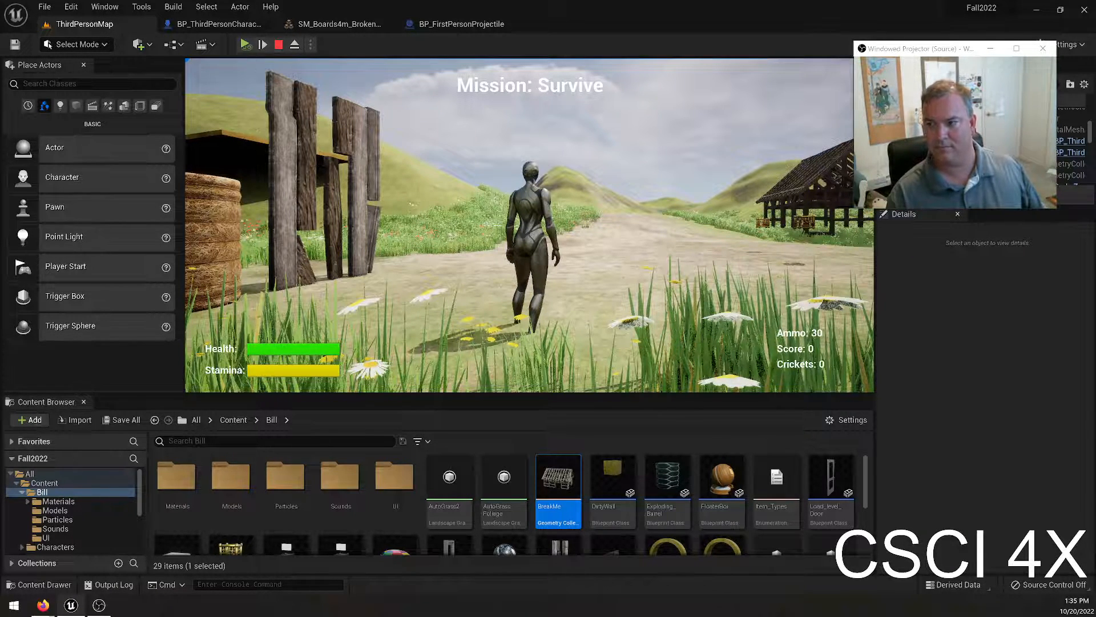
{"action": "key", "text": "Escape"}
{"action": "left_click", "coordinate": [246, 45]}
{"action": "key", "text": "w"}
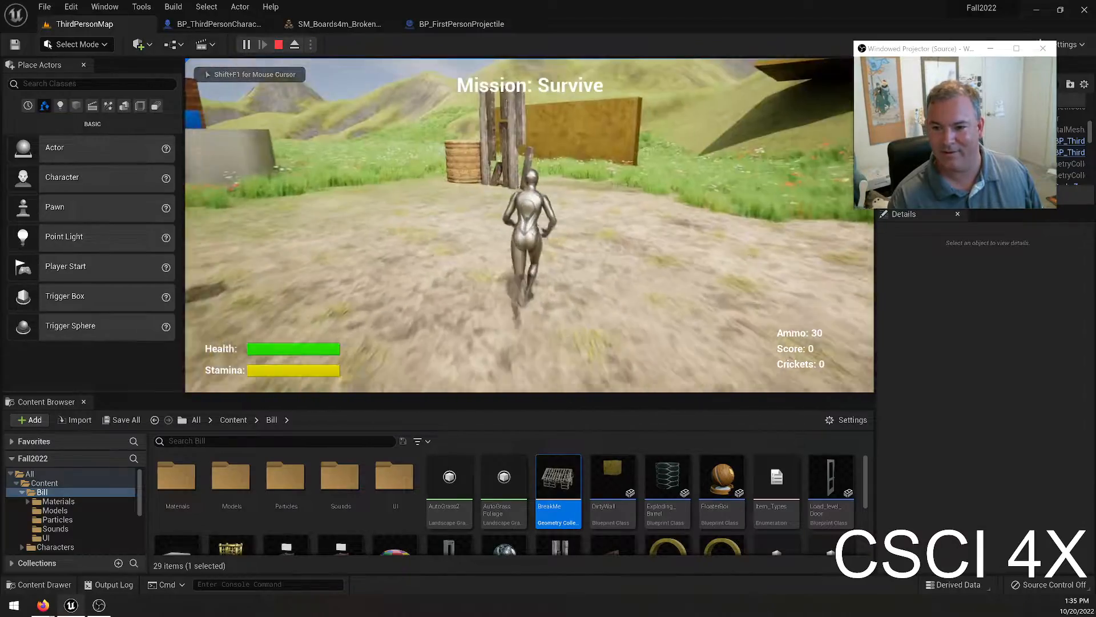
{"action": "left_click", "coordinate": [529, 225]}
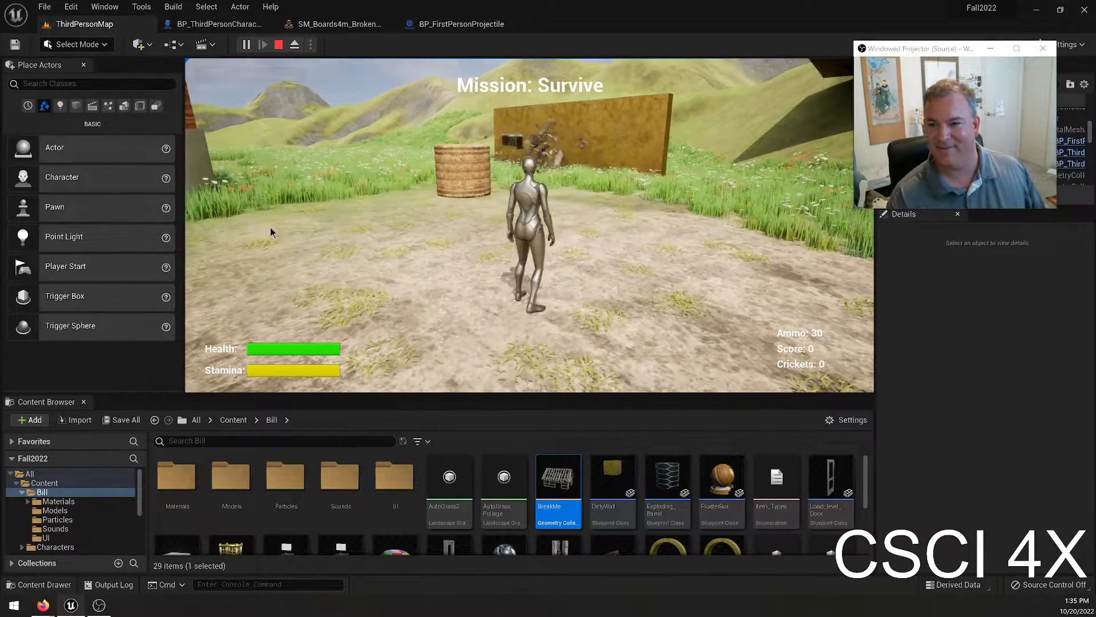
{"action": "key", "text": "Escape"}
Select the boards in the level, look through their physics settings, and set their instance Damage Threshold to 10000, 5000 and 1000.
{"action": "right_click_drag", "start_coordinate": [526, 201], "coordinate": [513, 220]}
{"action": "left_click", "coordinate": [529, 145]}
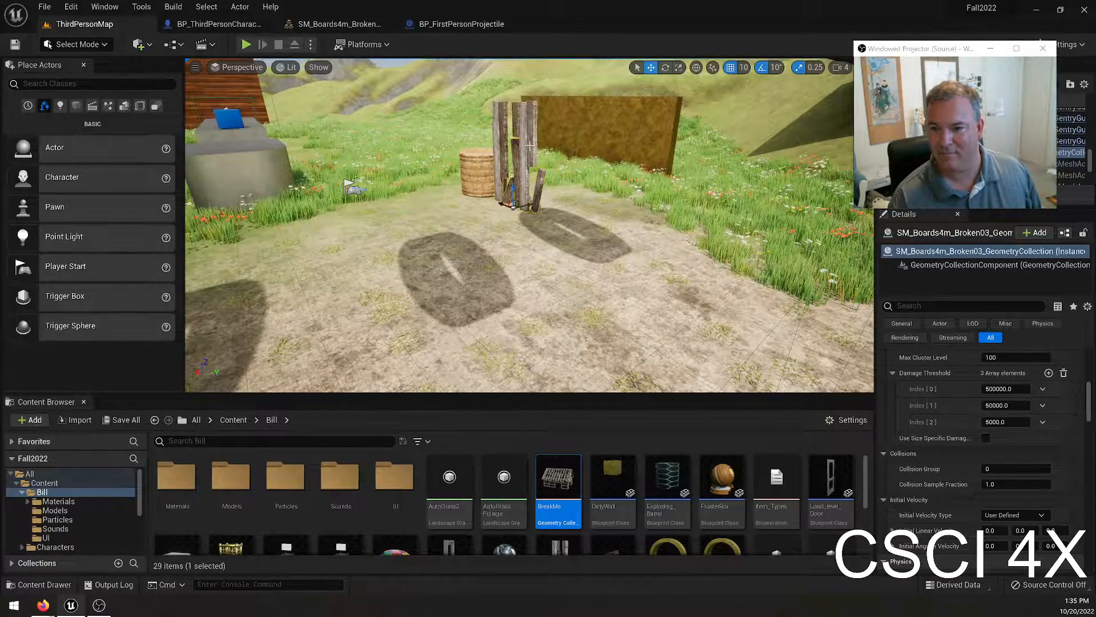
{"action": "scroll", "coordinate": [987, 453], "scroll_direction": "down", "scroll_amount": 10}
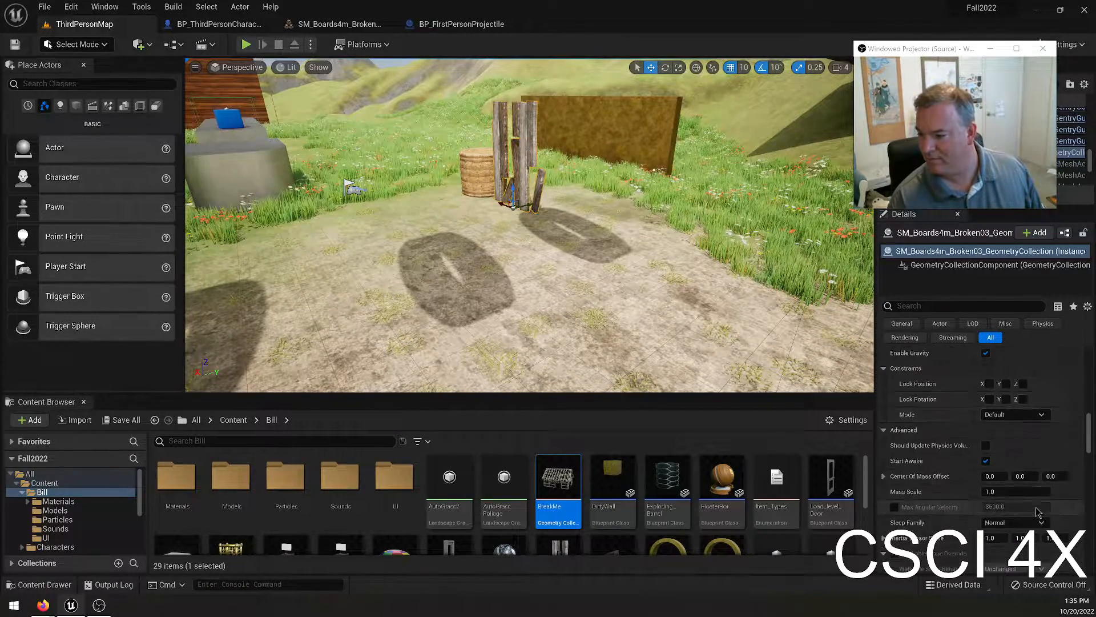
{"action": "scroll", "coordinate": [1038, 519], "scroll_direction": "down", "scroll_amount": 5}
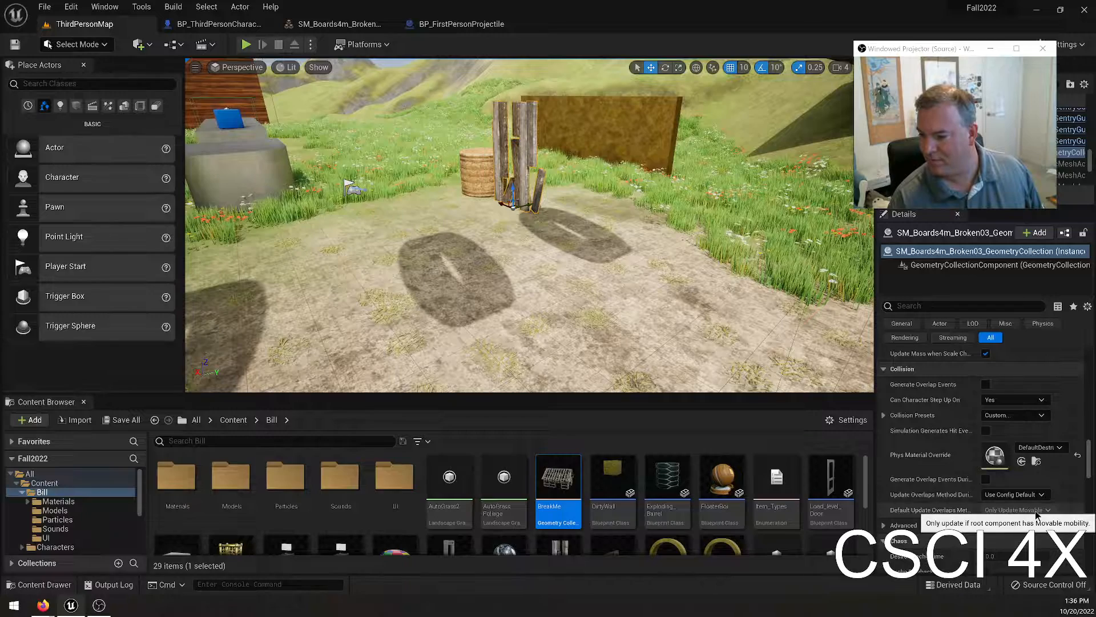
{"action": "scroll", "coordinate": [1006, 446], "scroll_direction": "up", "scroll_amount": 3}
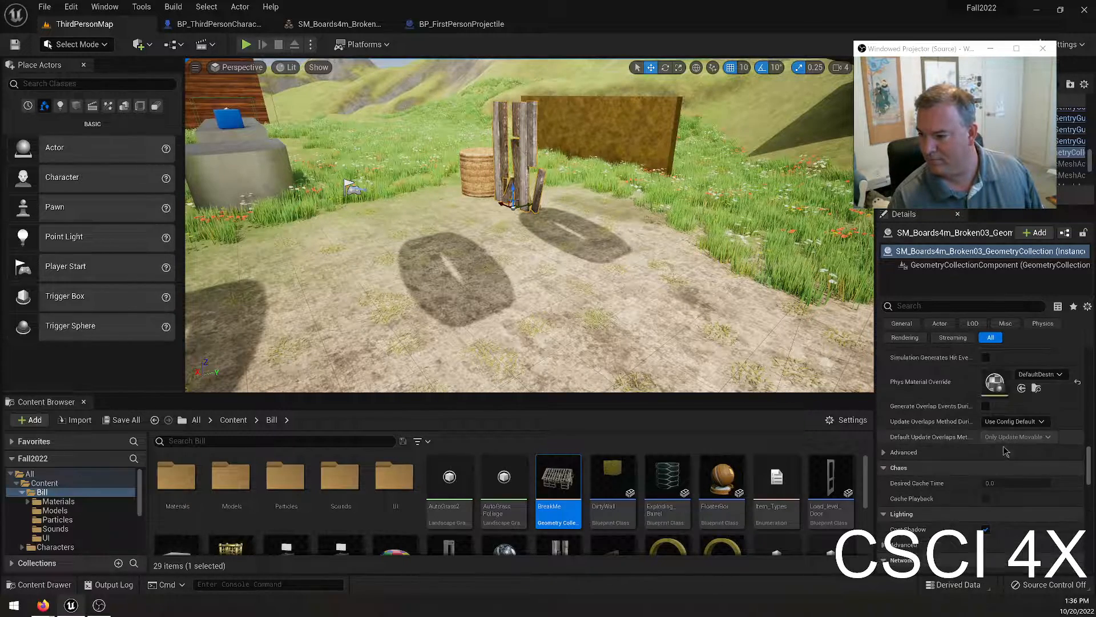
{"action": "scroll", "coordinate": [1029, 460], "scroll_direction": "up", "scroll_amount": 5}
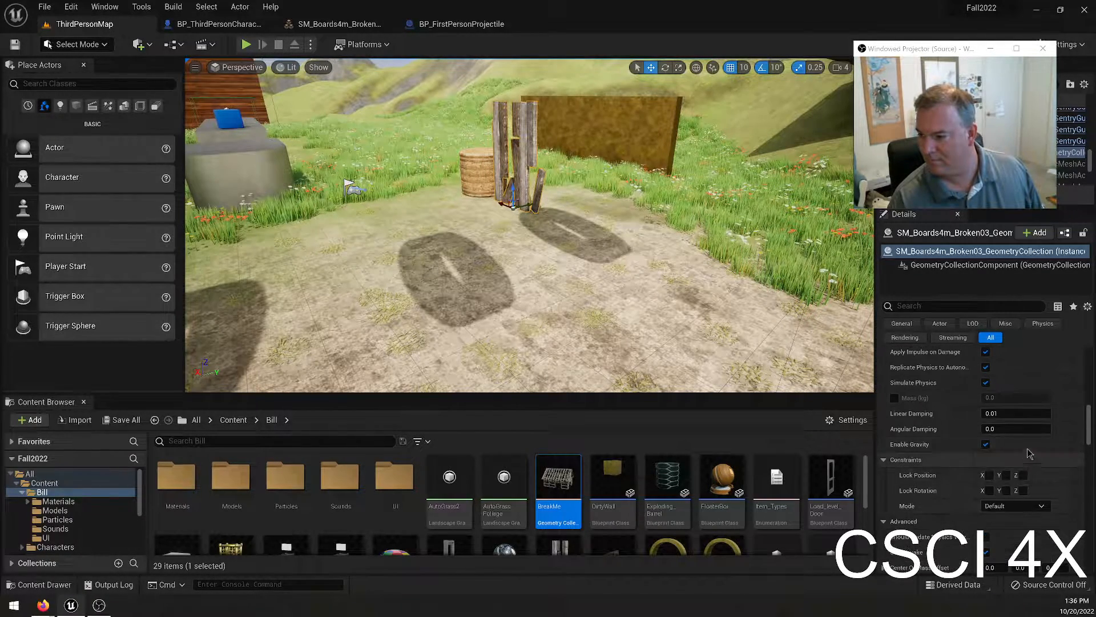
{"action": "scroll", "coordinate": [1010, 430], "scroll_direction": "down", "scroll_amount": 8}
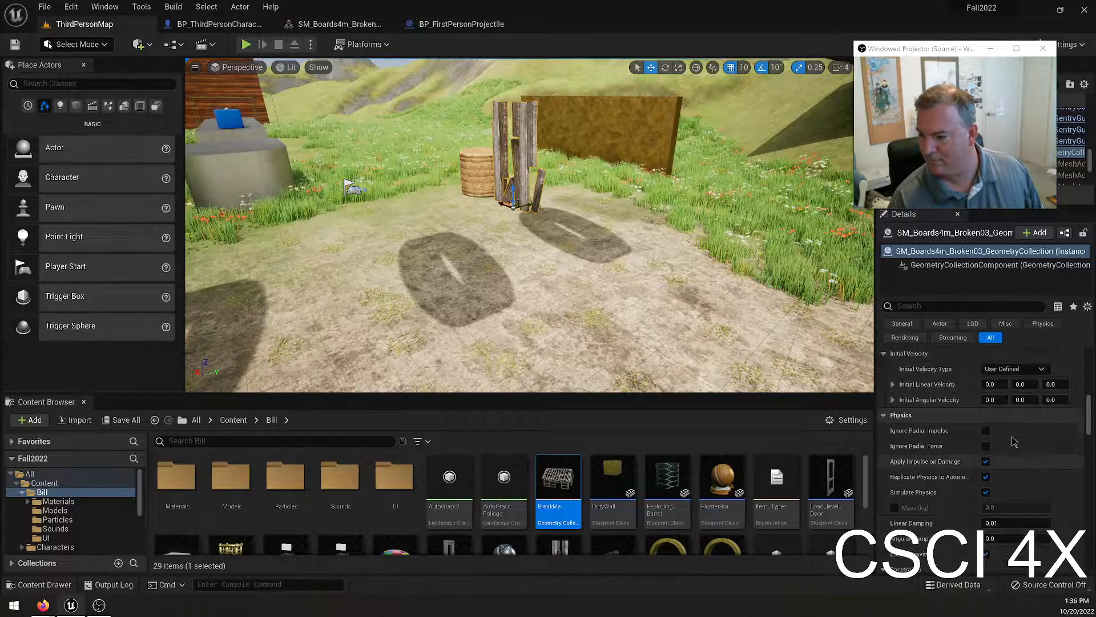
{"action": "left_click", "coordinate": [1017, 440]}
{"action": "scroll", "coordinate": [1028, 457], "scroll_direction": "up", "scroll_amount": 1}
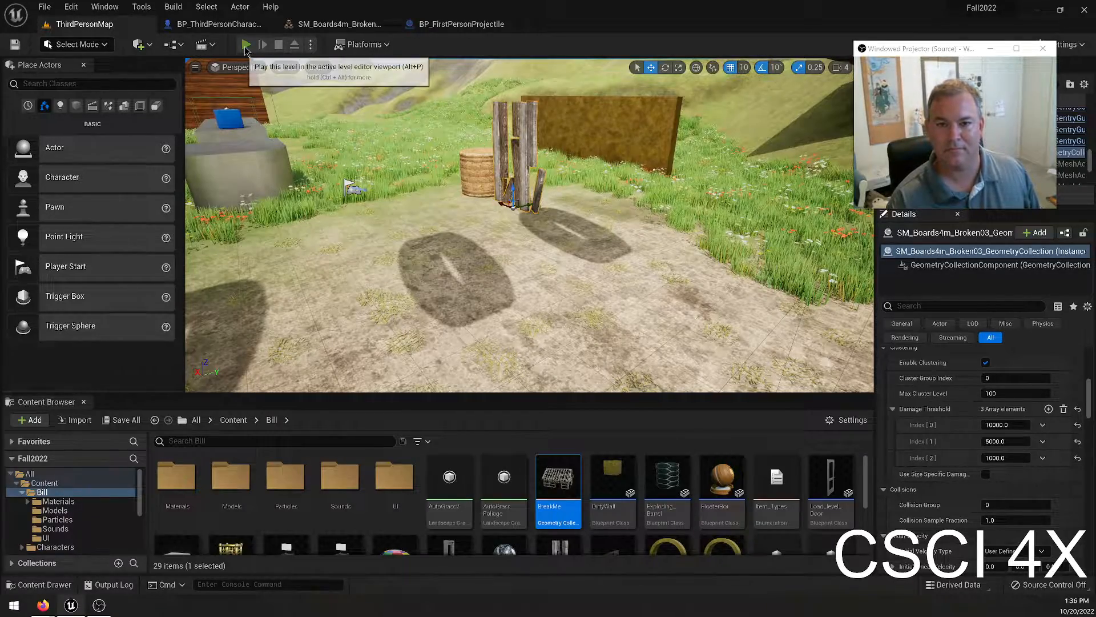
Play-test the new board thresholds, running past the board debris and toward the barn by the water, and end the session.
{"action": "left_click", "coordinate": [245, 45]}
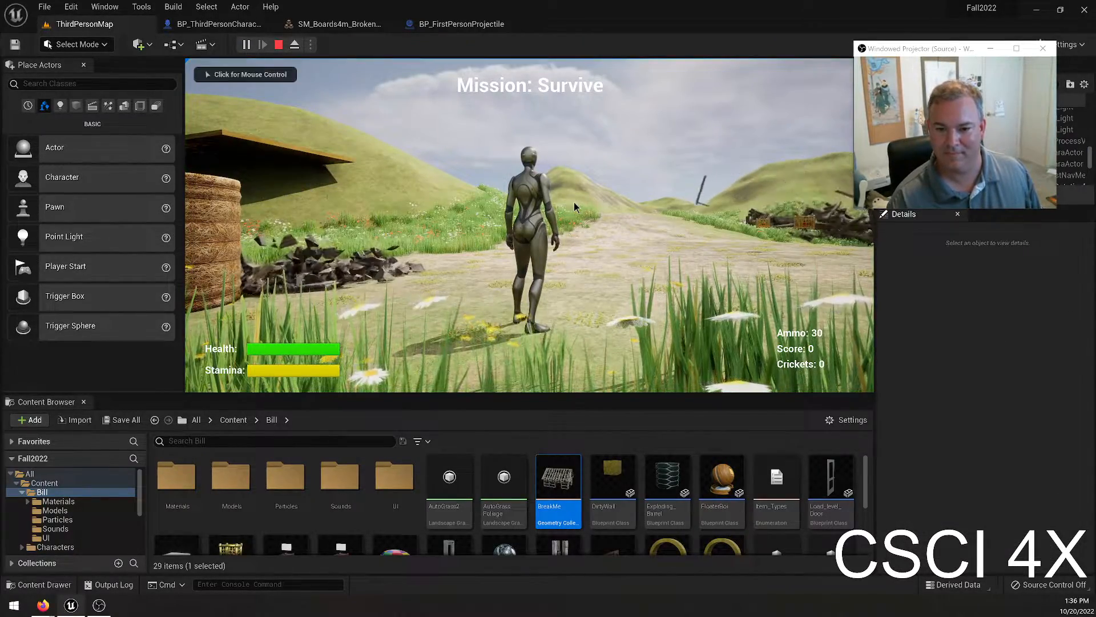
{"action": "left_click", "coordinate": [570, 207]}
{"action": "key", "text": "w"}
{"action": "key", "text": "w"}
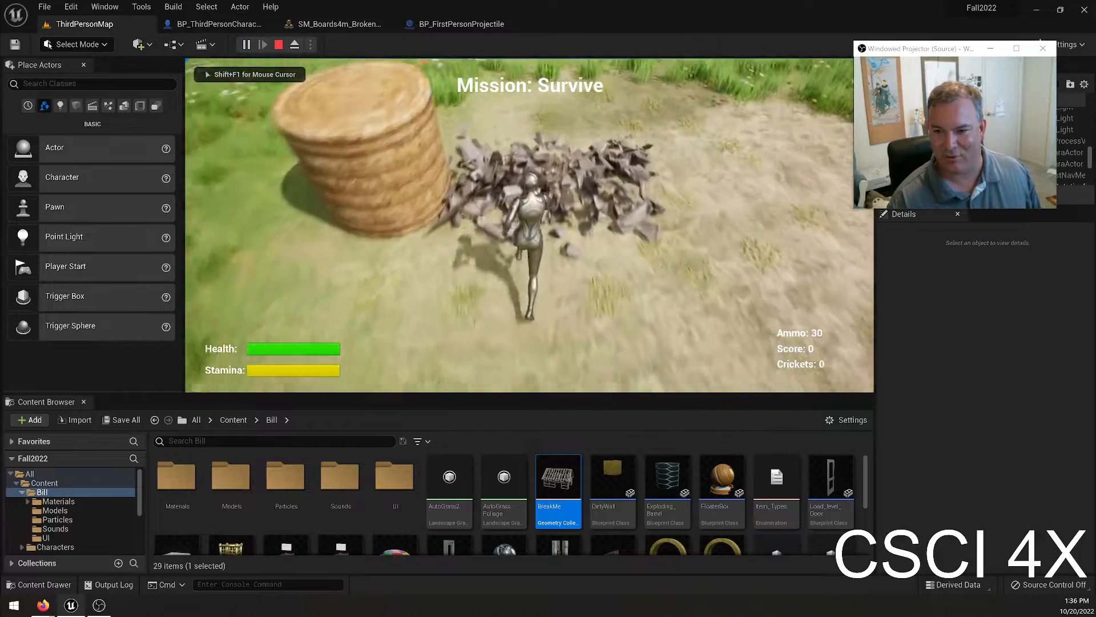
{"action": "key", "text": "w"}
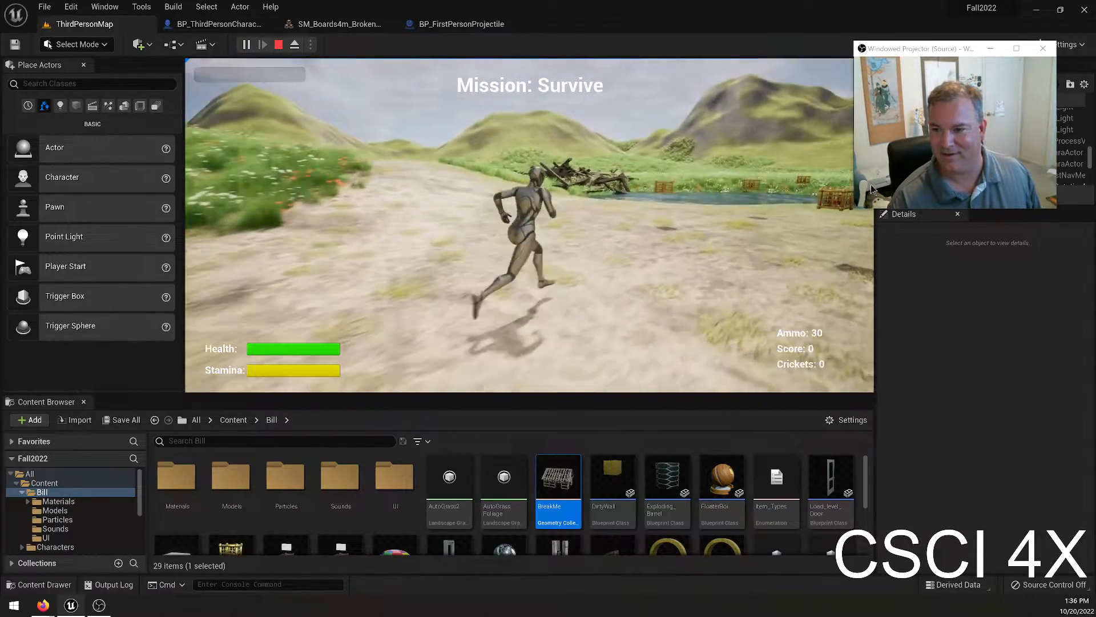
{"action": "key", "text": "Escape"}
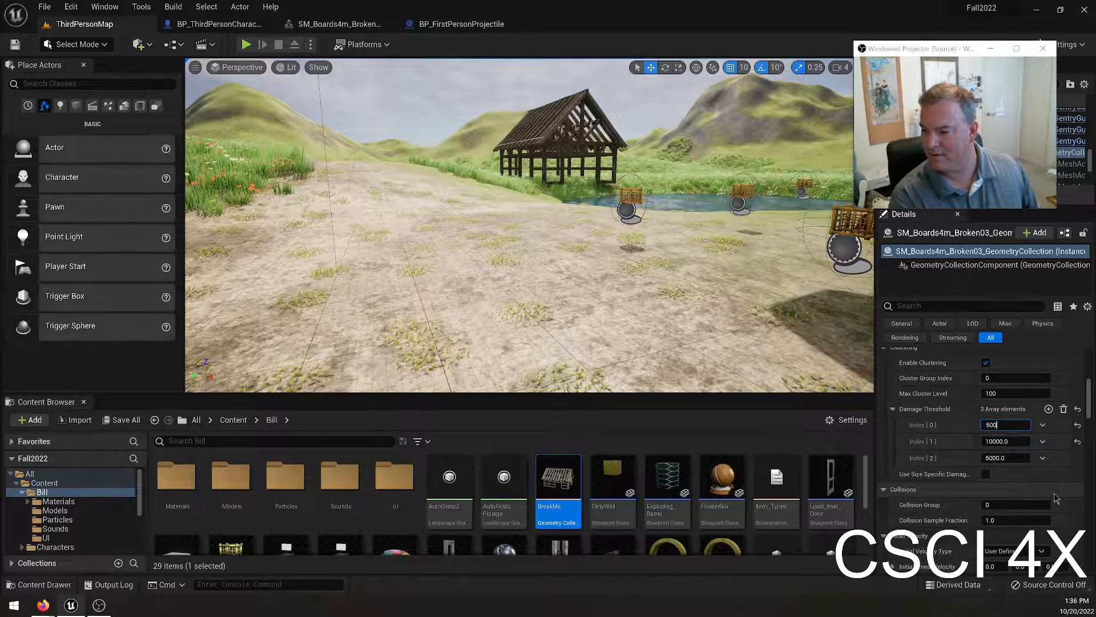
Play-test the level briefly, and set the Damage Threshold of the BreakMe barn instance to 50000, 10000 and 5000.
{"action": "left_click", "coordinate": [246, 44]}
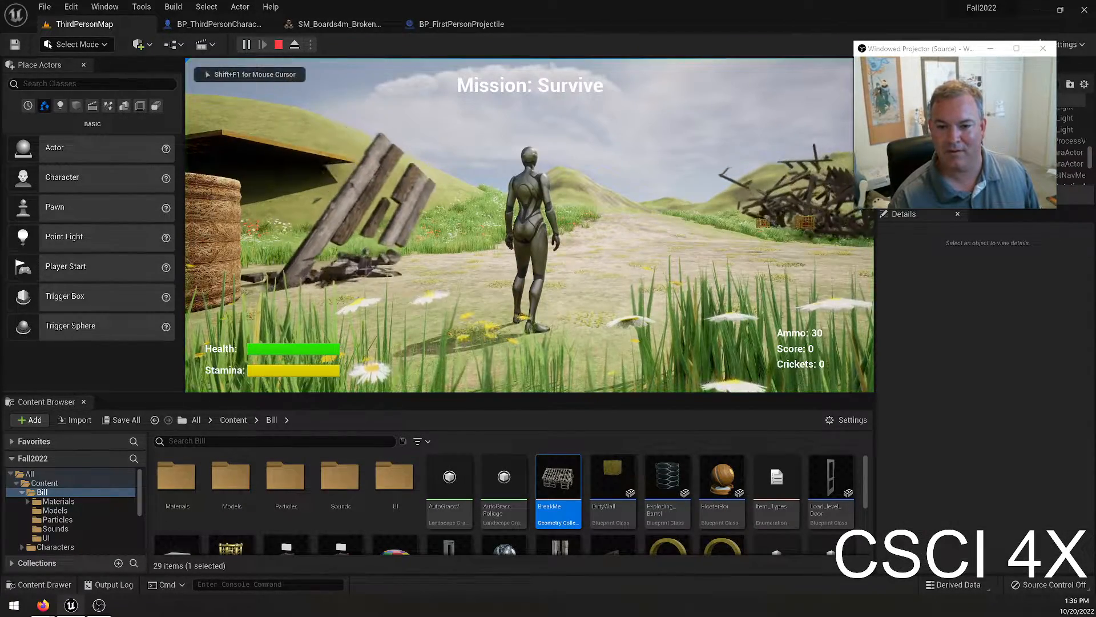
{"action": "key", "text": "Escape"}
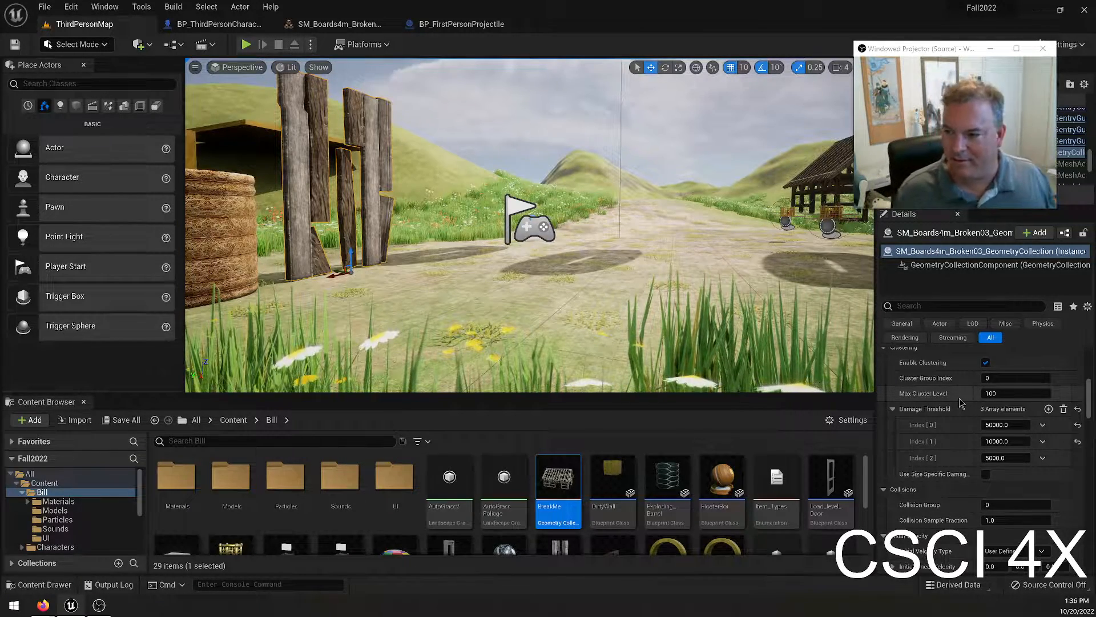
{"action": "right_click_drag", "start_coordinate": [541, 233], "coordinate": [665, 237]}
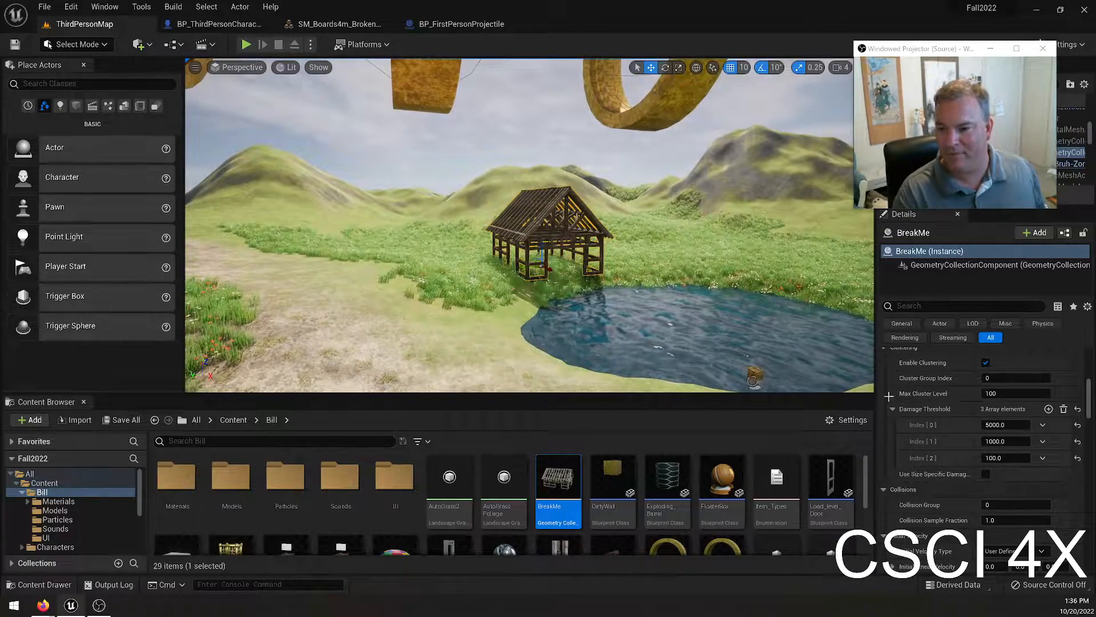
{"action": "left_click", "coordinate": [994, 457]}
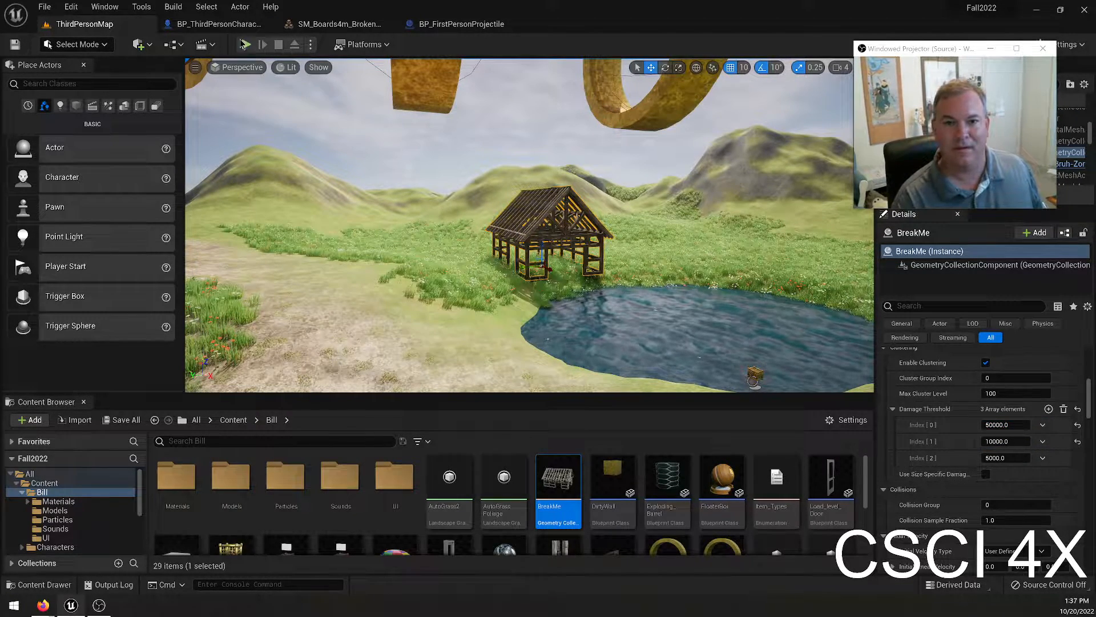
Play-test the barn thresholds, running and firing at the barn by the water, head back toward the boards, and end the session.
{"action": "left_click", "coordinate": [244, 45]}
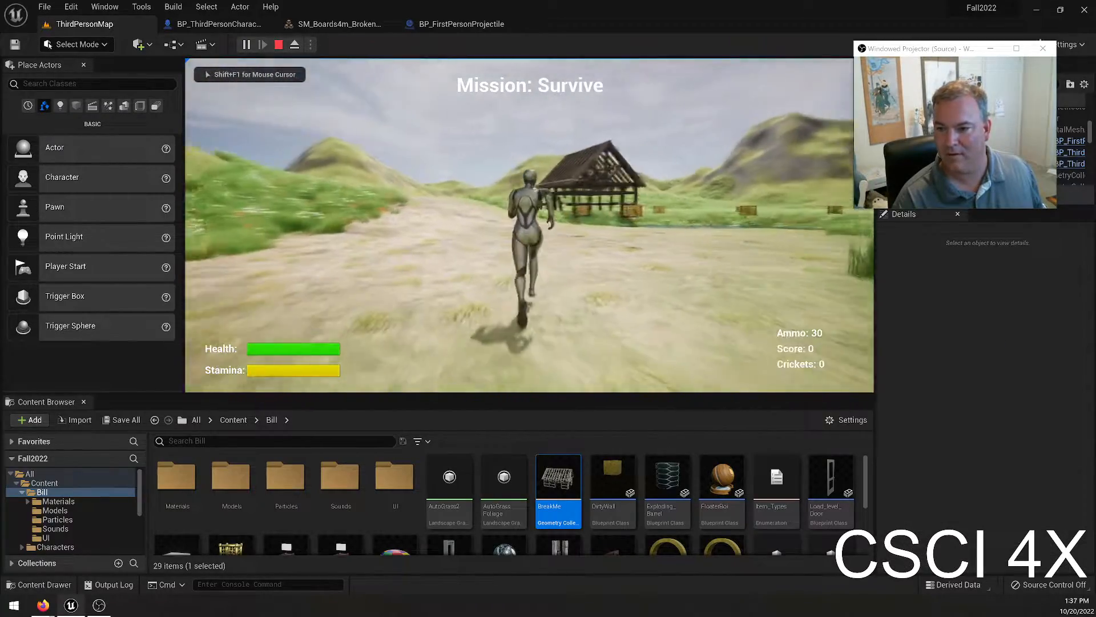
{"action": "key", "text": "w"}
{"action": "key", "text": "space"}
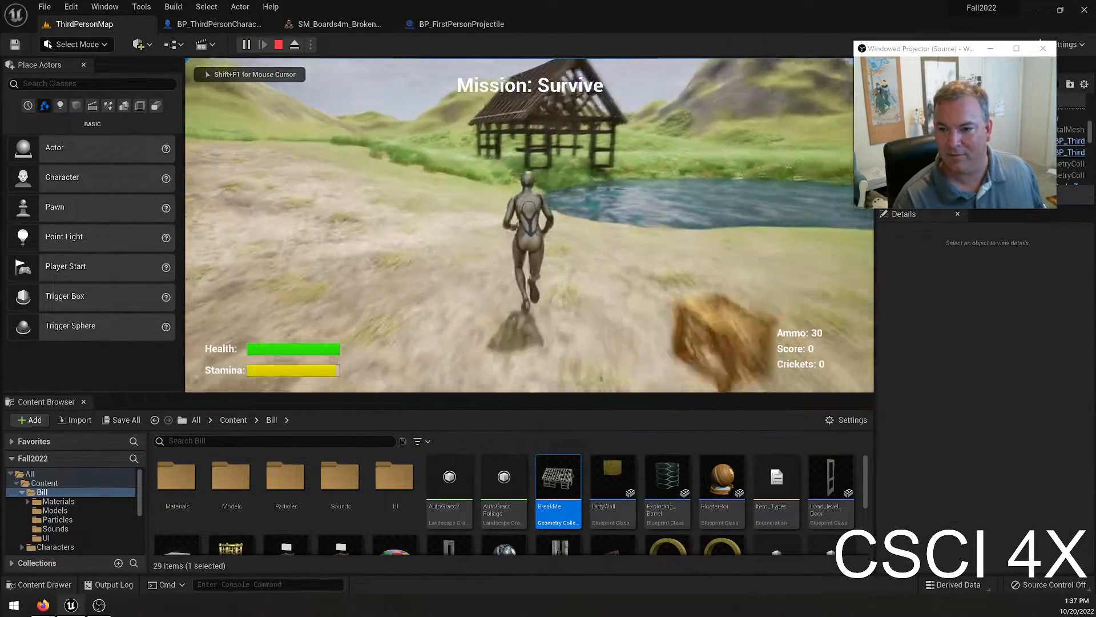
{"action": "key", "text": "w"}
{"action": "left_click", "coordinate": [530, 225]}
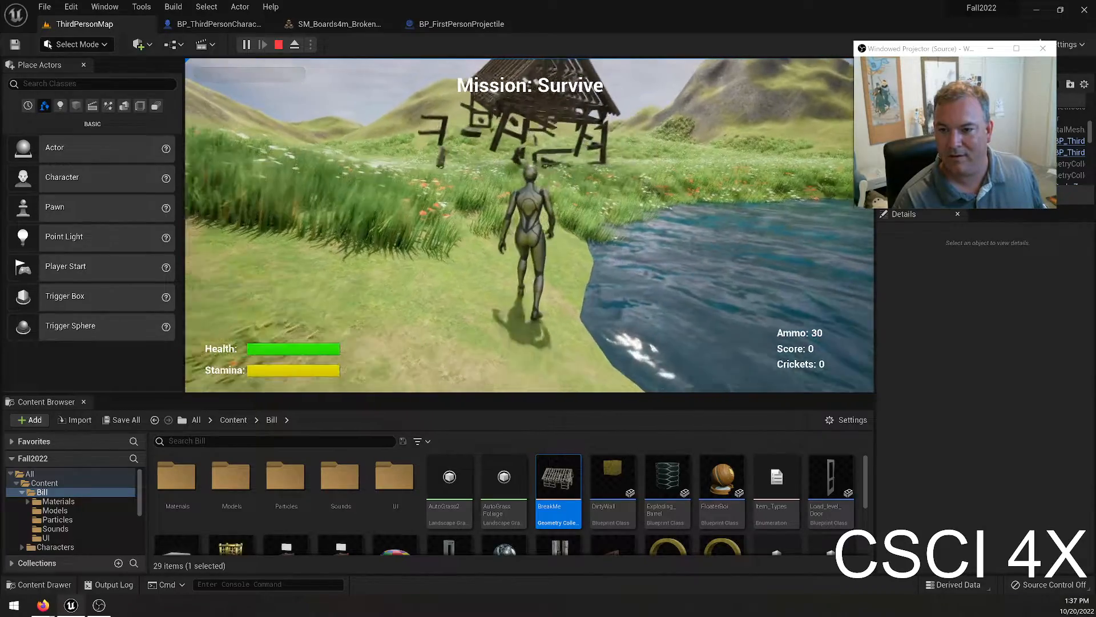
{"action": "key", "text": "w"}
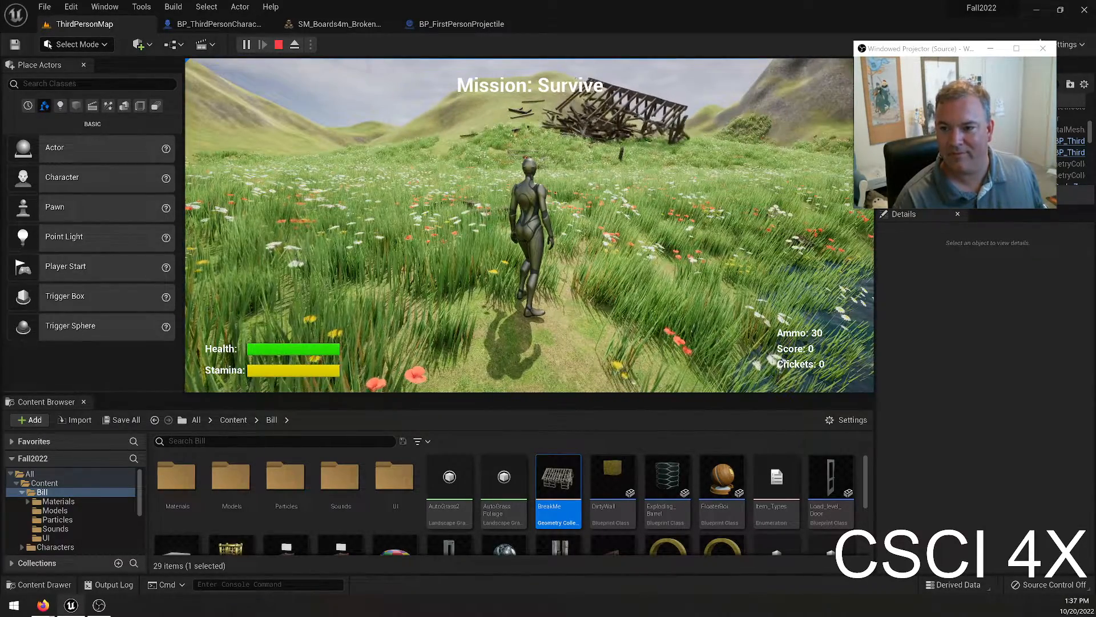
{"action": "key", "text": "w"}
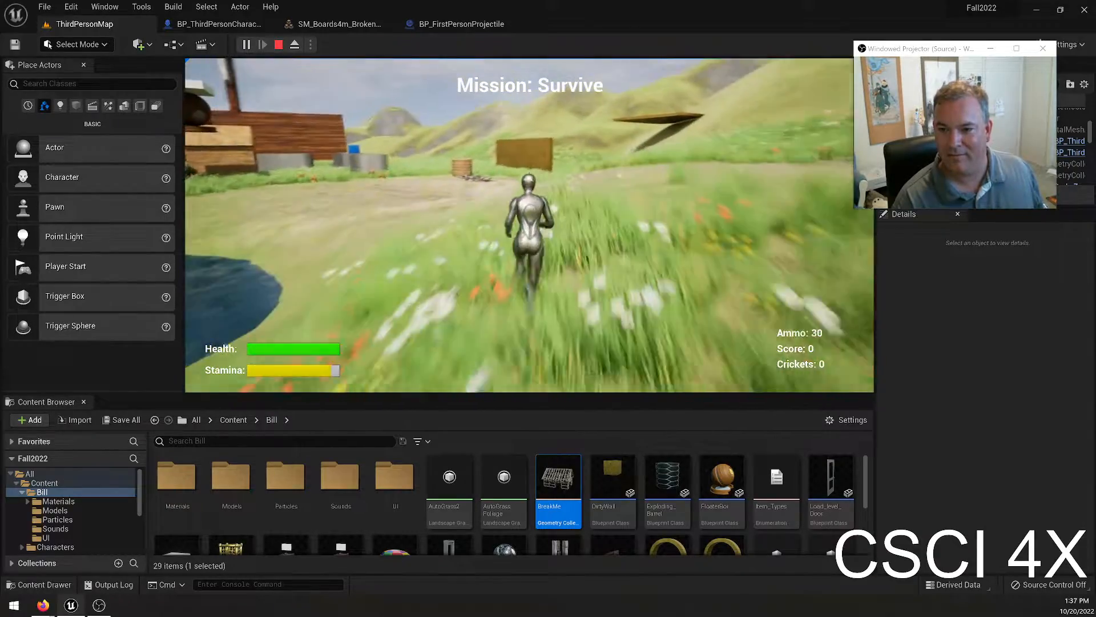
{"action": "key", "text": "Escape"}
Select the boards in the level and set their instance Damage Threshold to 20000 at index 1 and 10000 at index 2.
{"action": "key", "text": "w"}
{"action": "right_click_drag", "start_coordinate": [530, 225], "coordinate": [513, 285]}
{"action": "left_click", "coordinate": [505, 251]}
{"action": "left_click", "coordinate": [1006, 458]}
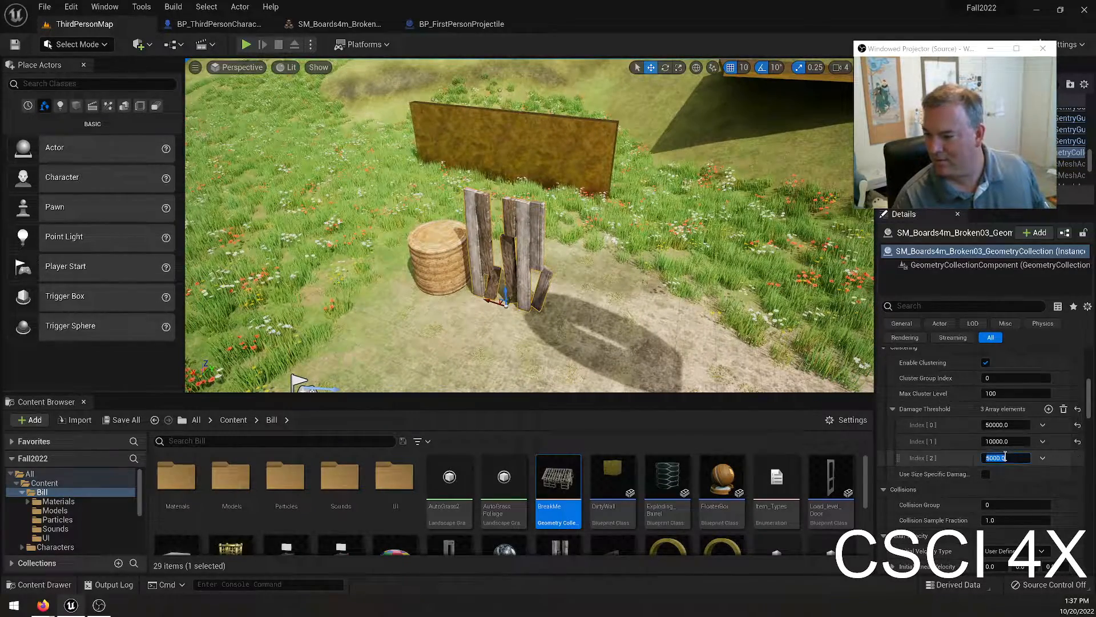
{"action": "type", "text": "10000"}
{"action": "key", "text": "shift+Tab"}
{"action": "type", "text": "20000"}
{"action": "key", "text": "Return"}
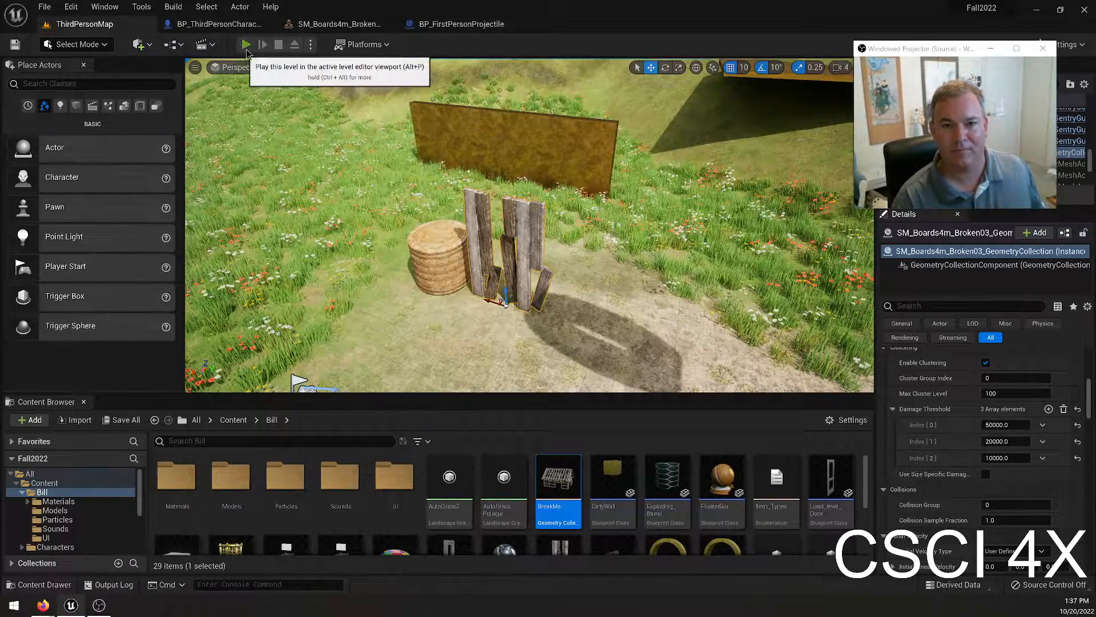
Play-test the boards briefly, and reset their instance Damage Threshold values to the defaults of 500000, 50000 and 5000.
{"action": "left_click", "coordinate": [246, 45]}
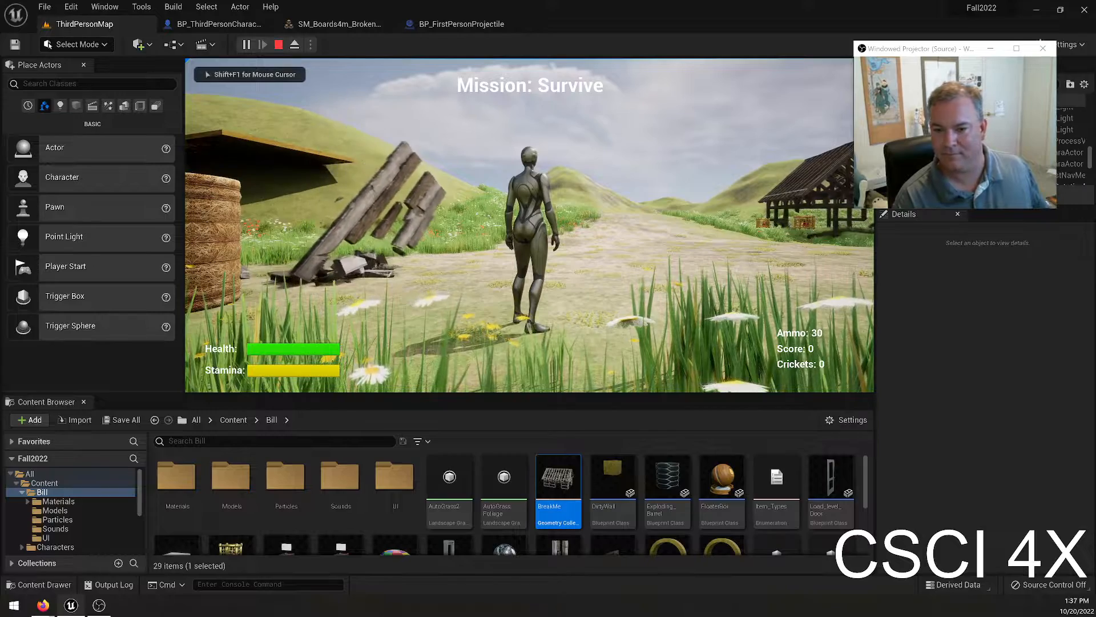
{"action": "key", "text": "Escape"}
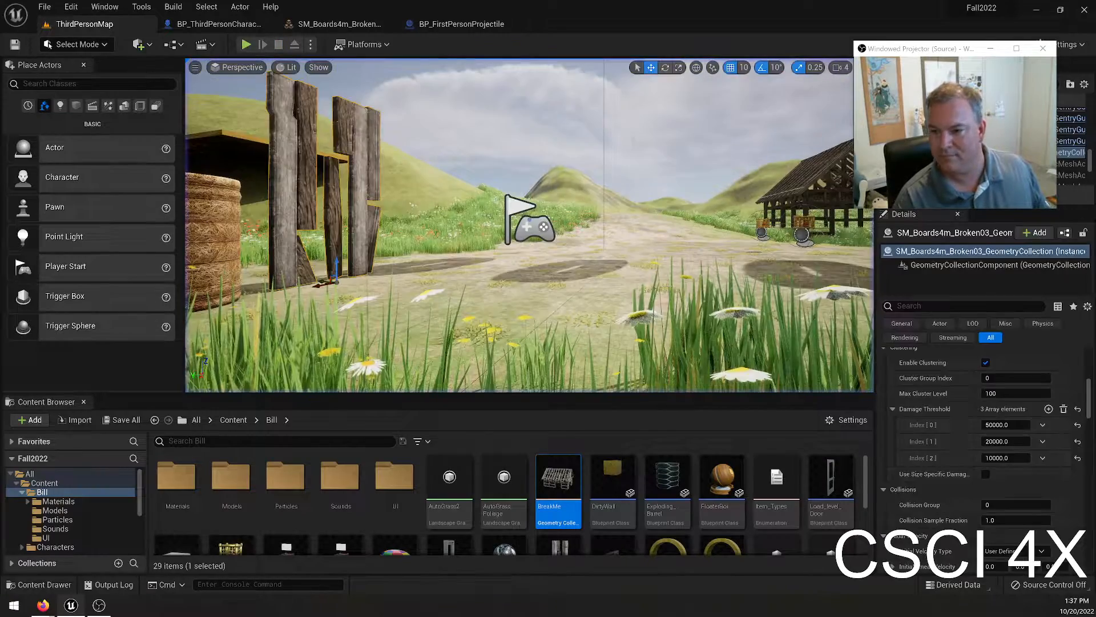
{"action": "left_click", "coordinate": [1077, 442]}
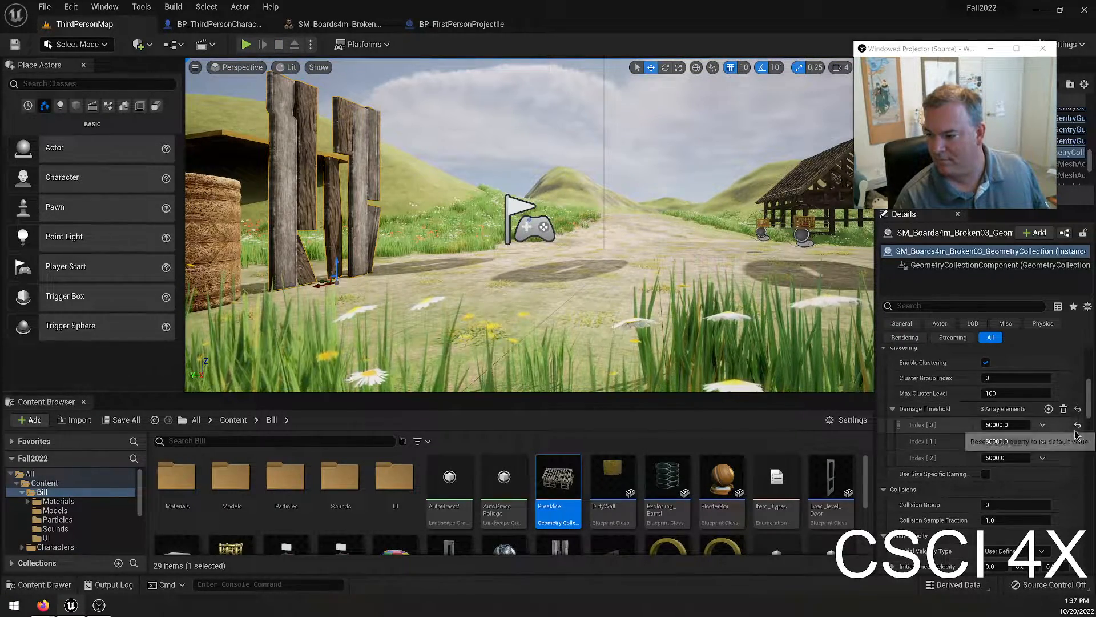
{"action": "left_click", "coordinate": [1077, 425]}
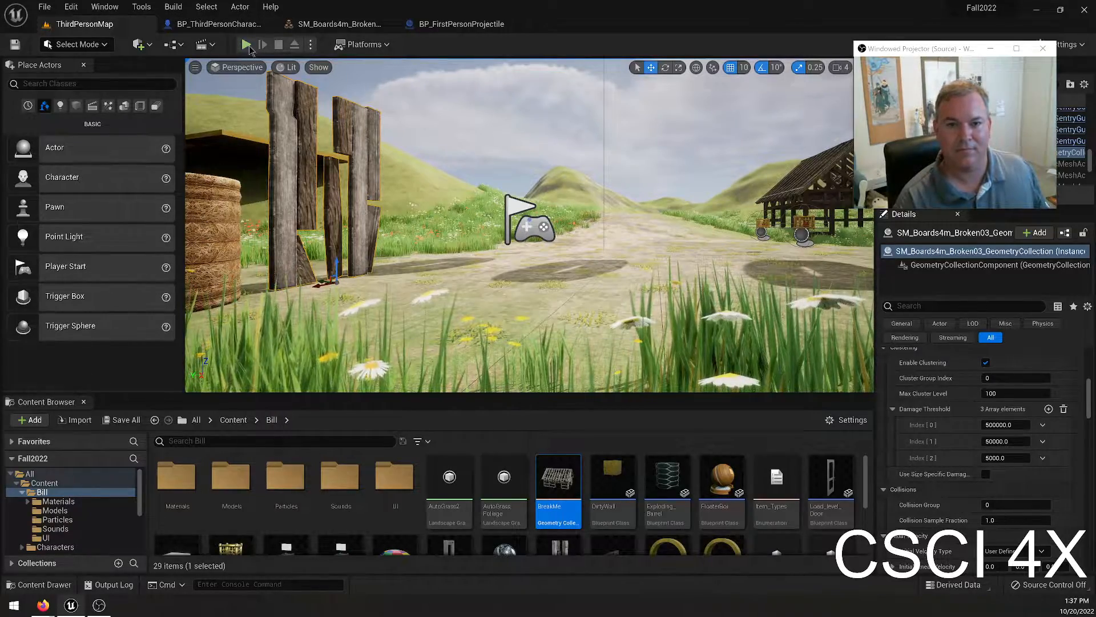
Play-test the level with the boards' default thresholds, running along the path toward the barn, and end the session.
{"action": "left_click", "coordinate": [246, 45]}
{"action": "key", "text": "w"}
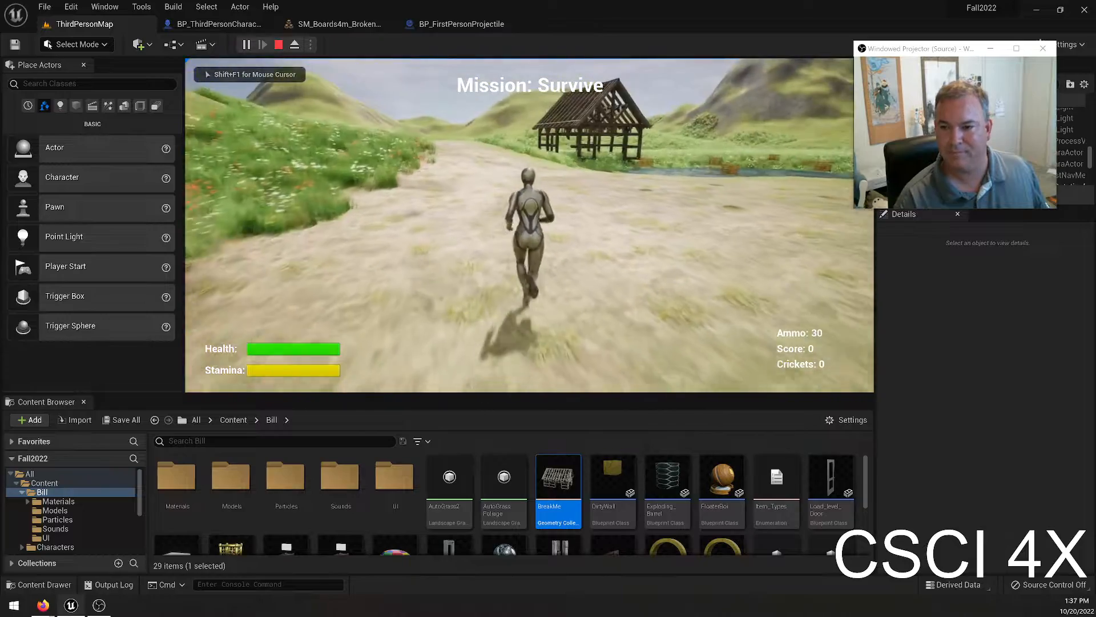
{"action": "key", "text": "Escape"}
Select the BreakMe barn and reset its instance Damage Threshold values to the defaults of 500000, 50000 and 5000.
{"action": "left_click", "coordinate": [511, 93]}
{"action": "left_click", "coordinate": [1077, 442]}
{"action": "left_click", "coordinate": [1078, 426]}
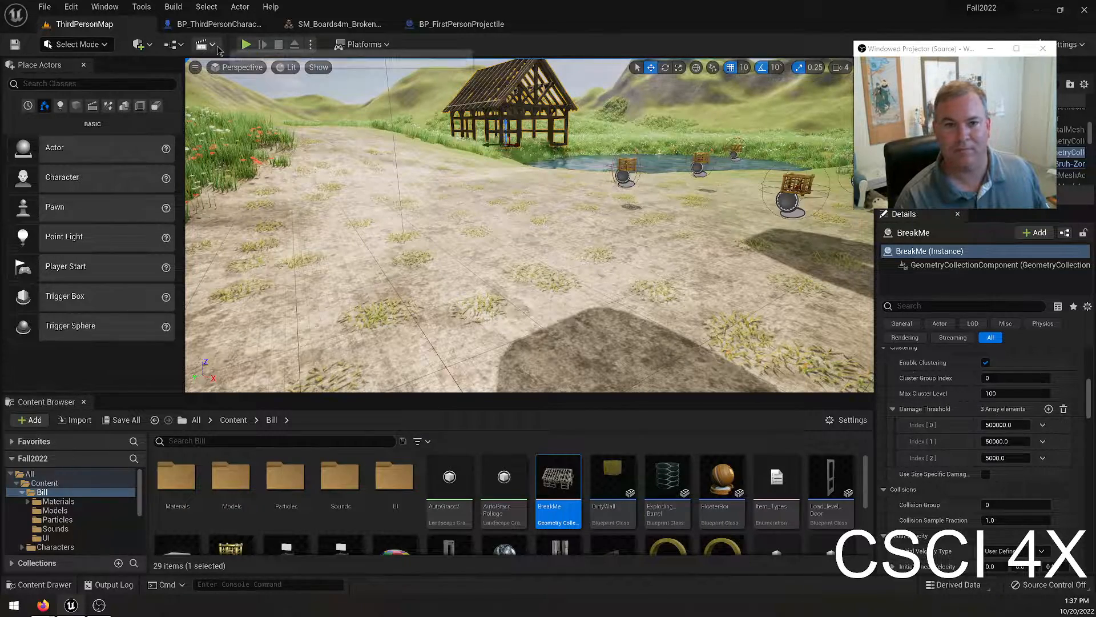
Play-test both default thresholds, sprinting to the barn and firing at it, run back toward the boards, and end the session.
{"action": "left_click", "coordinate": [246, 44]}
{"action": "key", "text": "shift+w"}
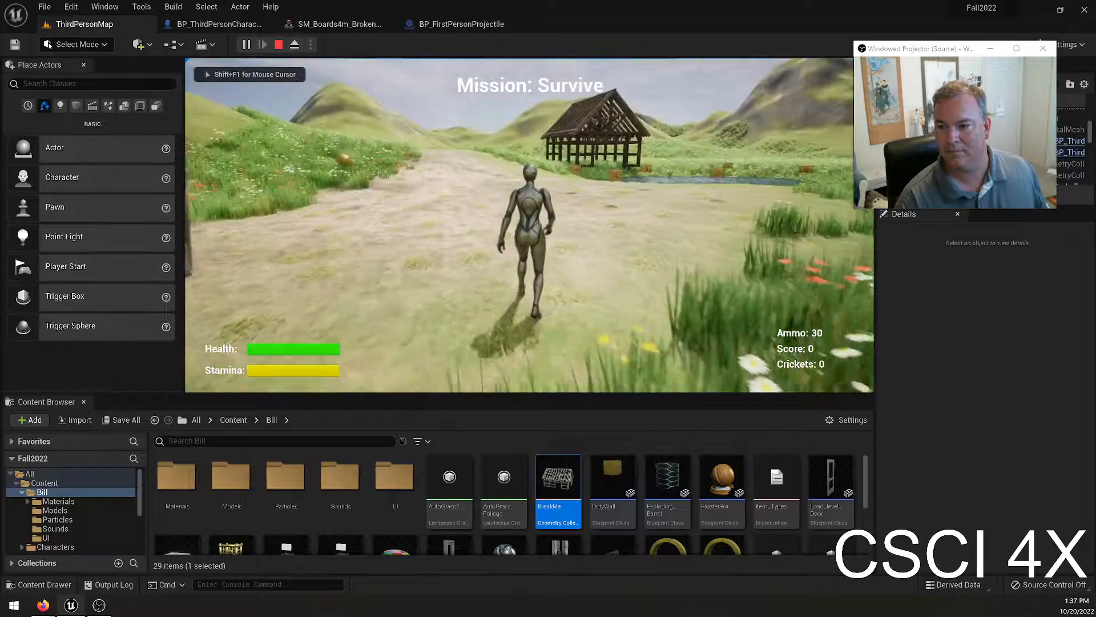
{"action": "key", "text": "shift+w"}
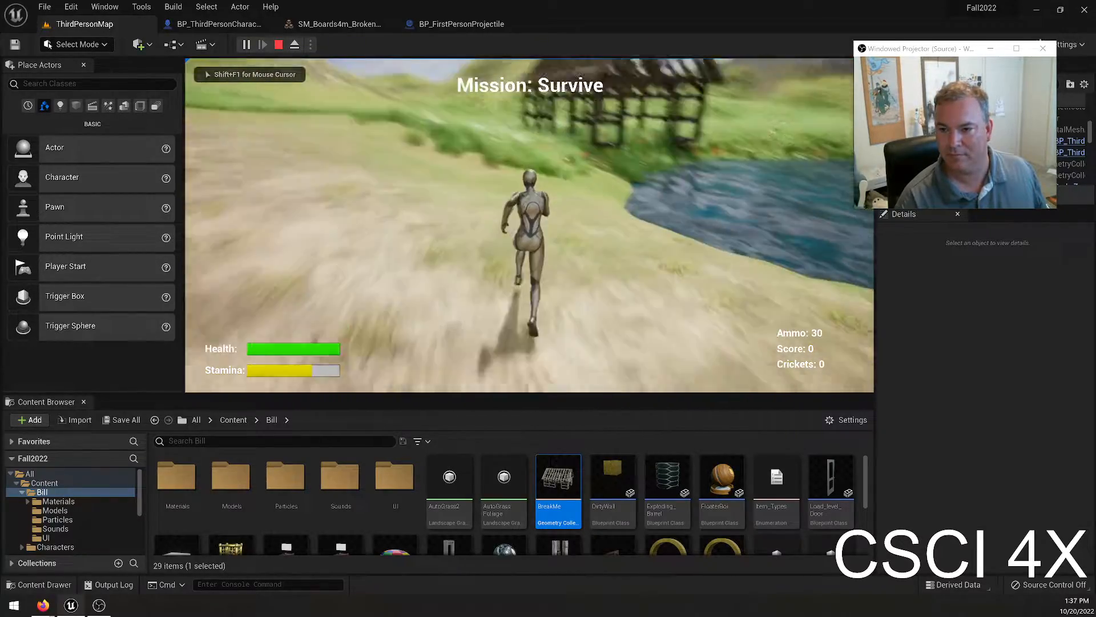
{"action": "key", "text": "w"}
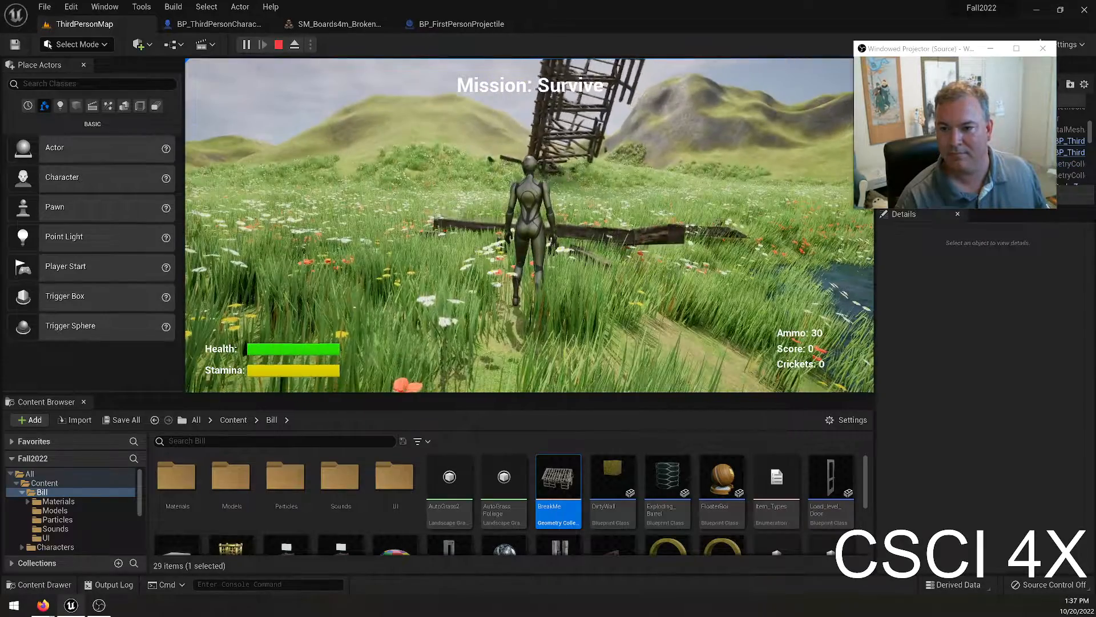
{"action": "key", "text": "shift+w"}
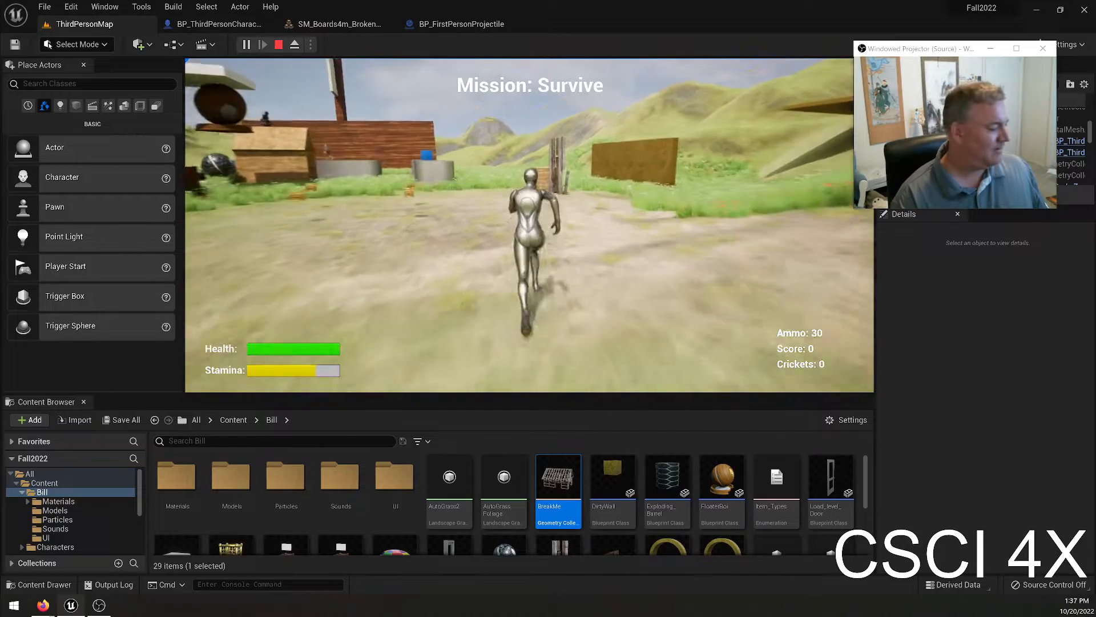
{"action": "key", "text": "Escape"}
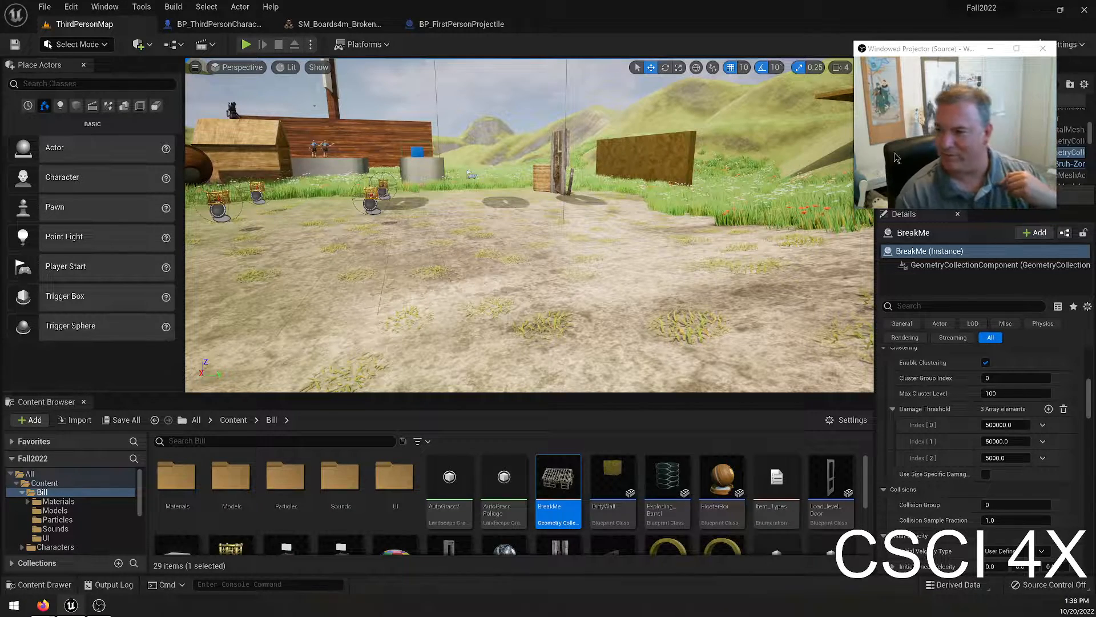
Inspect the fractured boards beside the barrel up close, and save the pending autosave items immediately.
{"action": "scroll", "coordinate": [701, 520], "scroll_direction": "down", "scroll_amount": 2}
{"action": "scroll", "coordinate": [701, 520], "scroll_direction": "up", "scroll_amount": 2}
{"action": "scroll", "coordinate": [701, 521], "scroll_direction": "down", "scroll_amount": 2}
{"action": "right_click_drag", "start_coordinate": [701, 521], "coordinate": [663, 548]}
{"action": "right_click_drag", "start_coordinate": [571, 372], "coordinate": [596, 391]}
{"action": "key", "text": "w"}
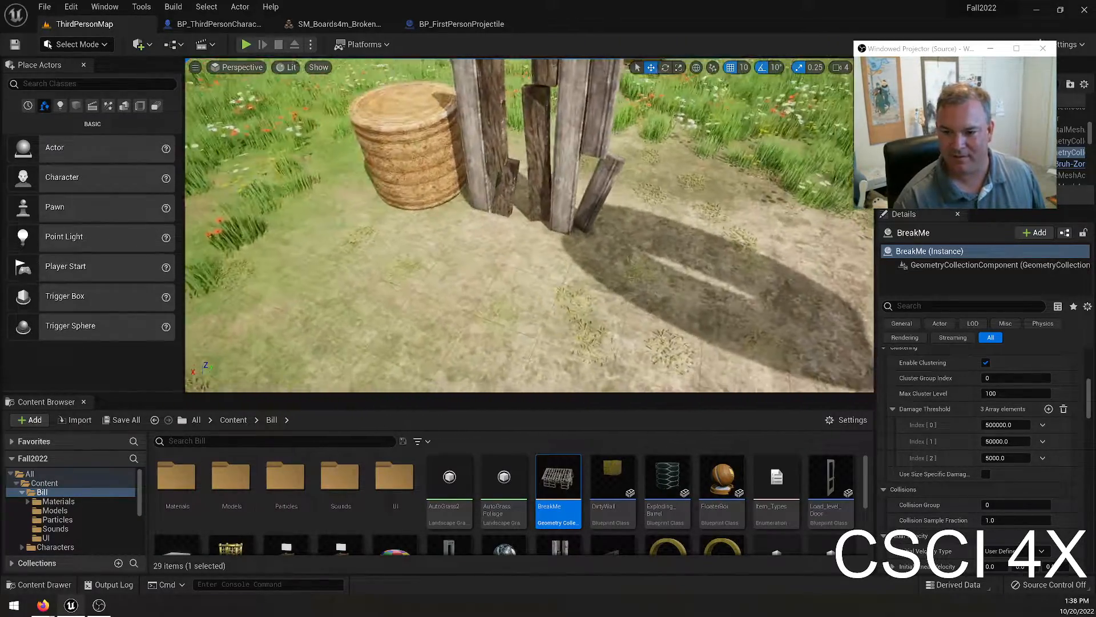
{"action": "right_click_drag", "start_coordinate": [487, 236], "coordinate": [498, 190]}
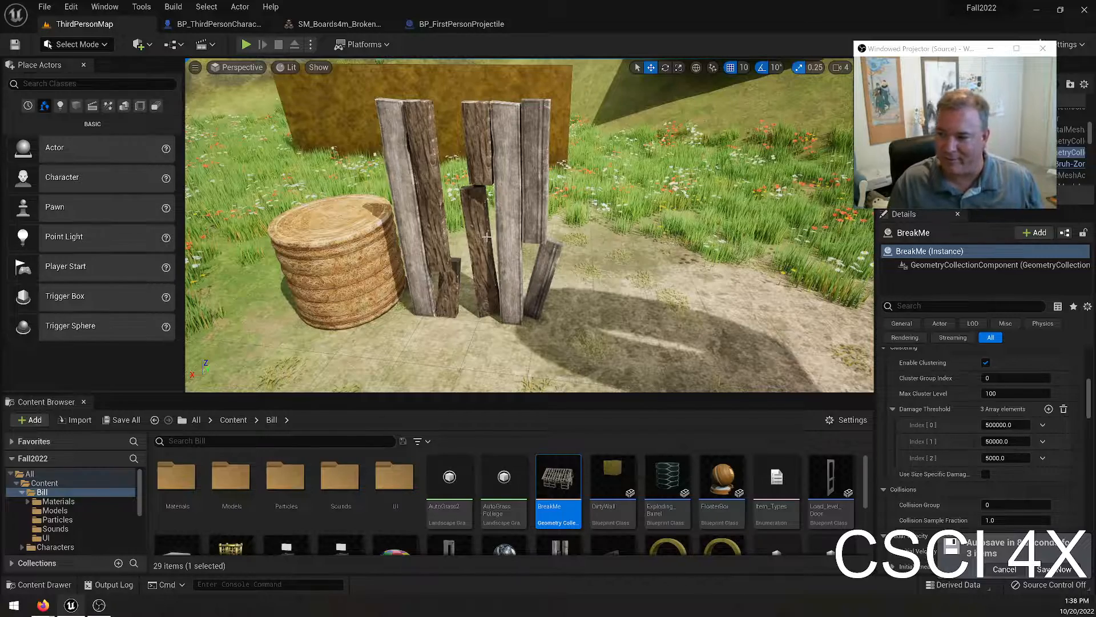
{"action": "left_click", "coordinate": [1041, 571]}
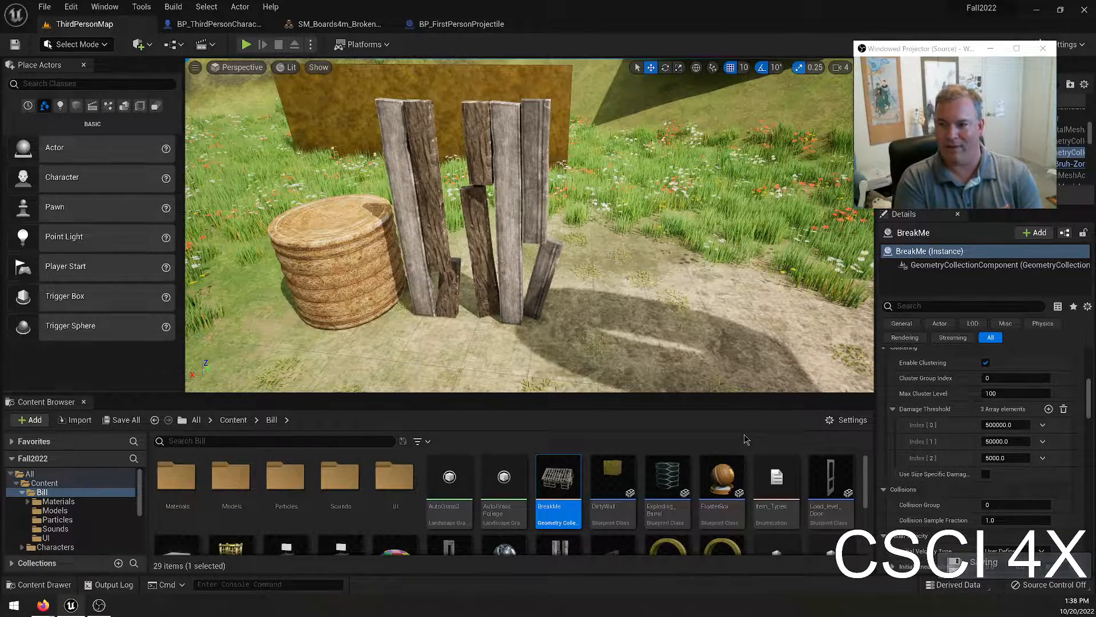